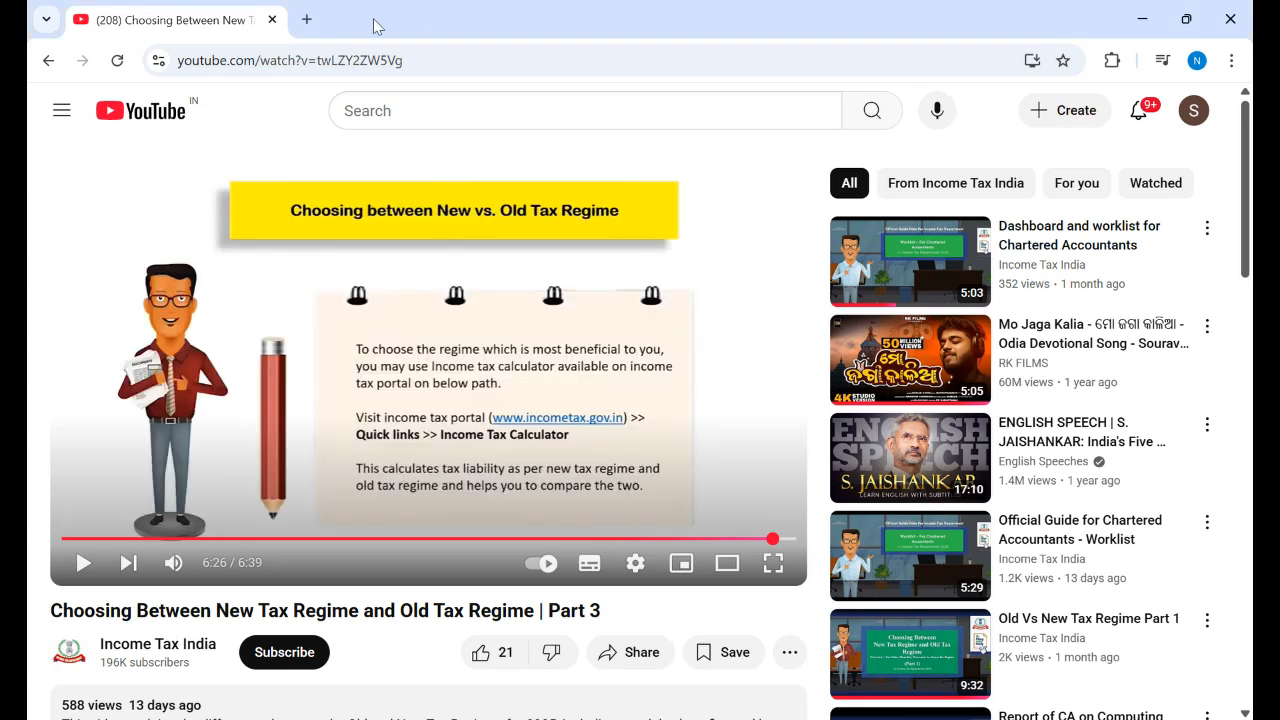
Step: Replace the YouTube tab with a new tab and load the pasted ITR-1 Sahaj manual link
{"action": "left_click", "coordinate": [306, 19]}
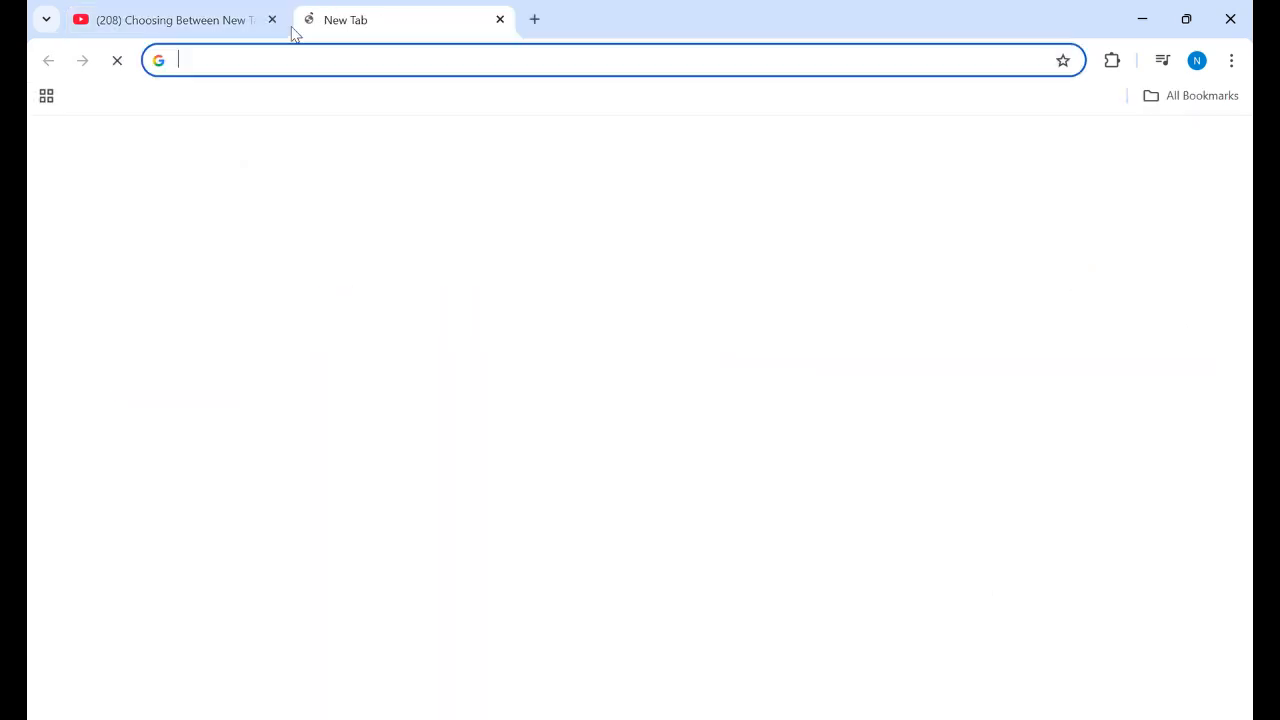
{"action": "left_click", "coordinate": [271, 19]}
{"action": "right_click", "coordinate": [263, 68]}
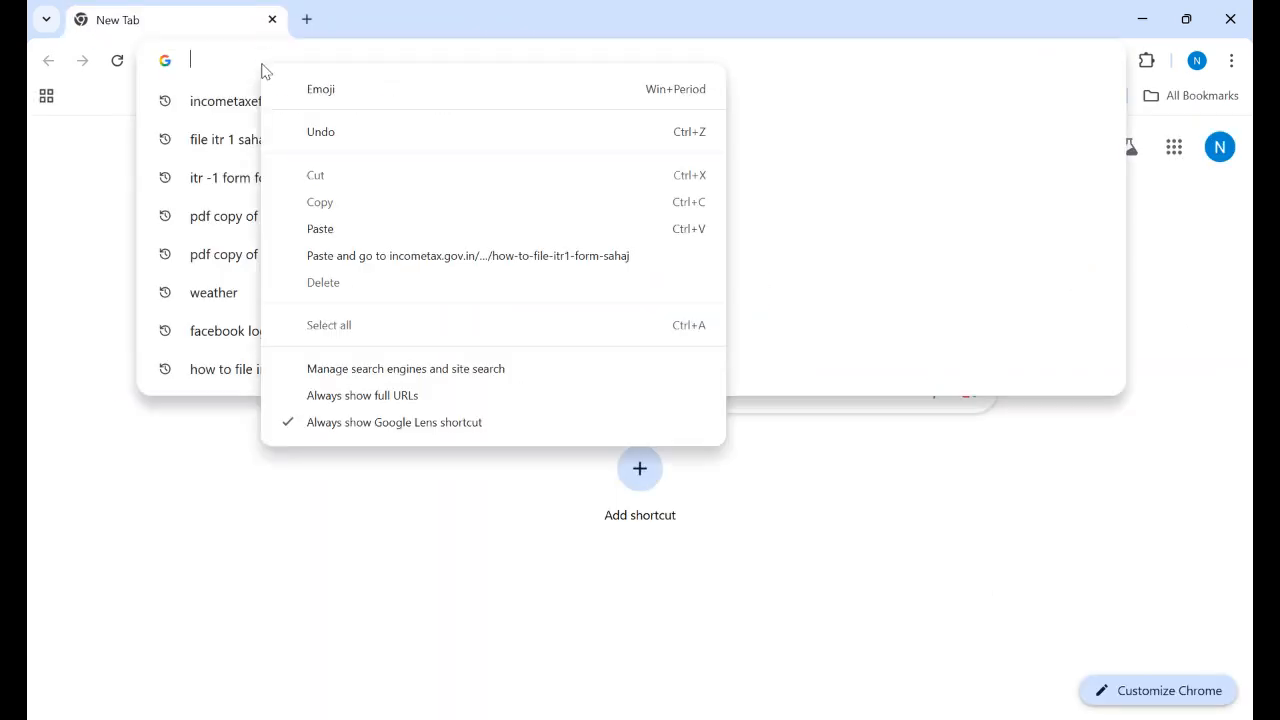
{"action": "left_click", "coordinate": [316, 231]}
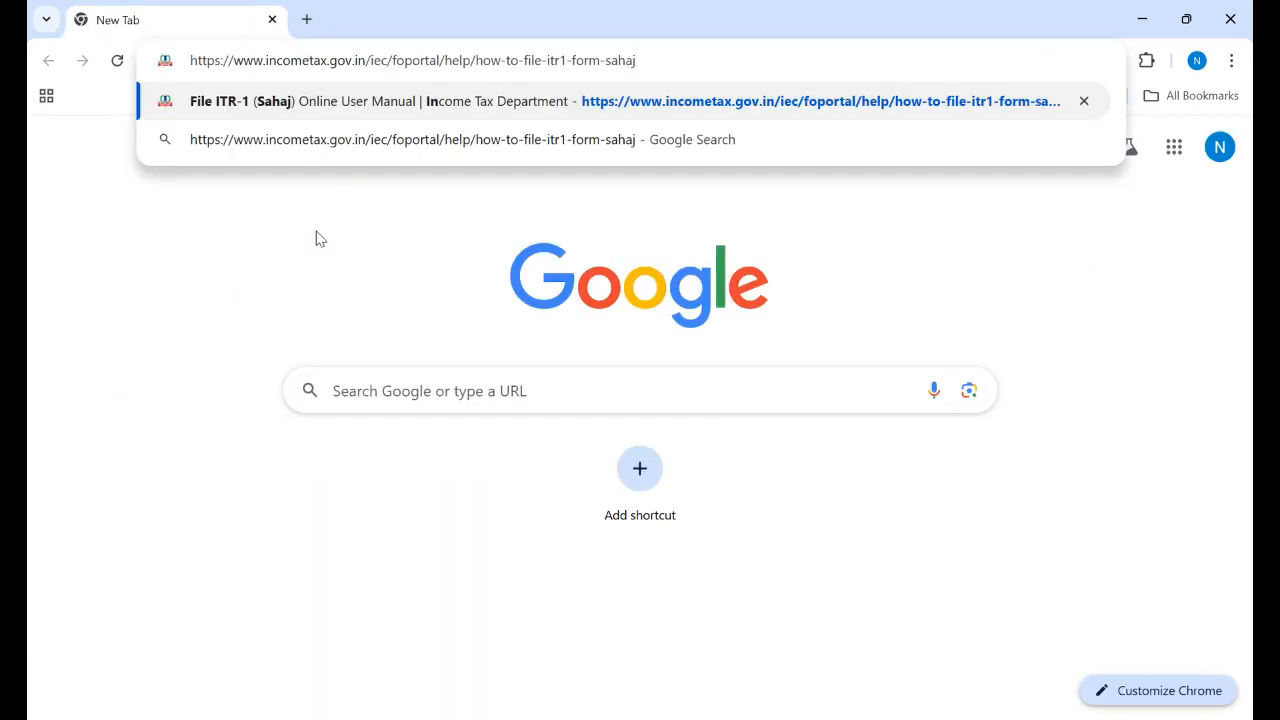
{"action": "key", "text": "Return"}
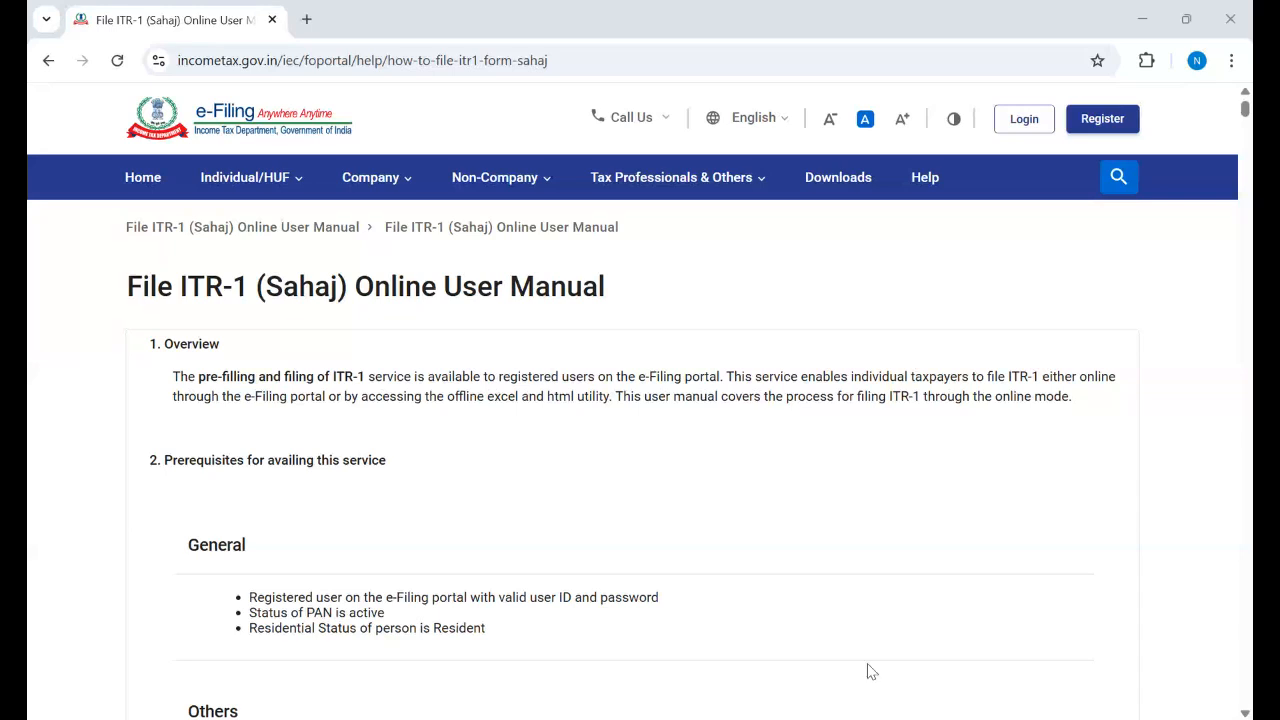
{"action": "left_click", "coordinate": [707, 188]}
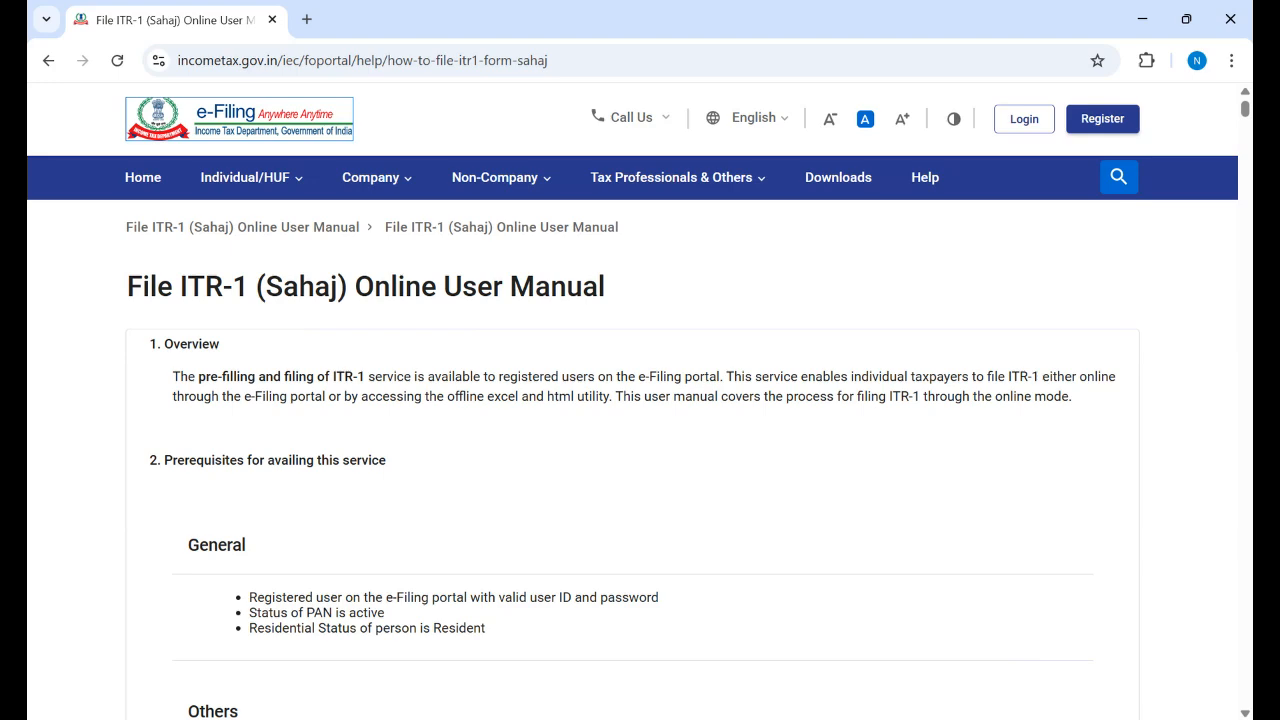
Step: Scroll the manual down to the Others prerequisites and 3. About the Form
{"action": "scroll", "coordinate": [640, 436], "scroll_direction": "down", "scroll_amount": 3}
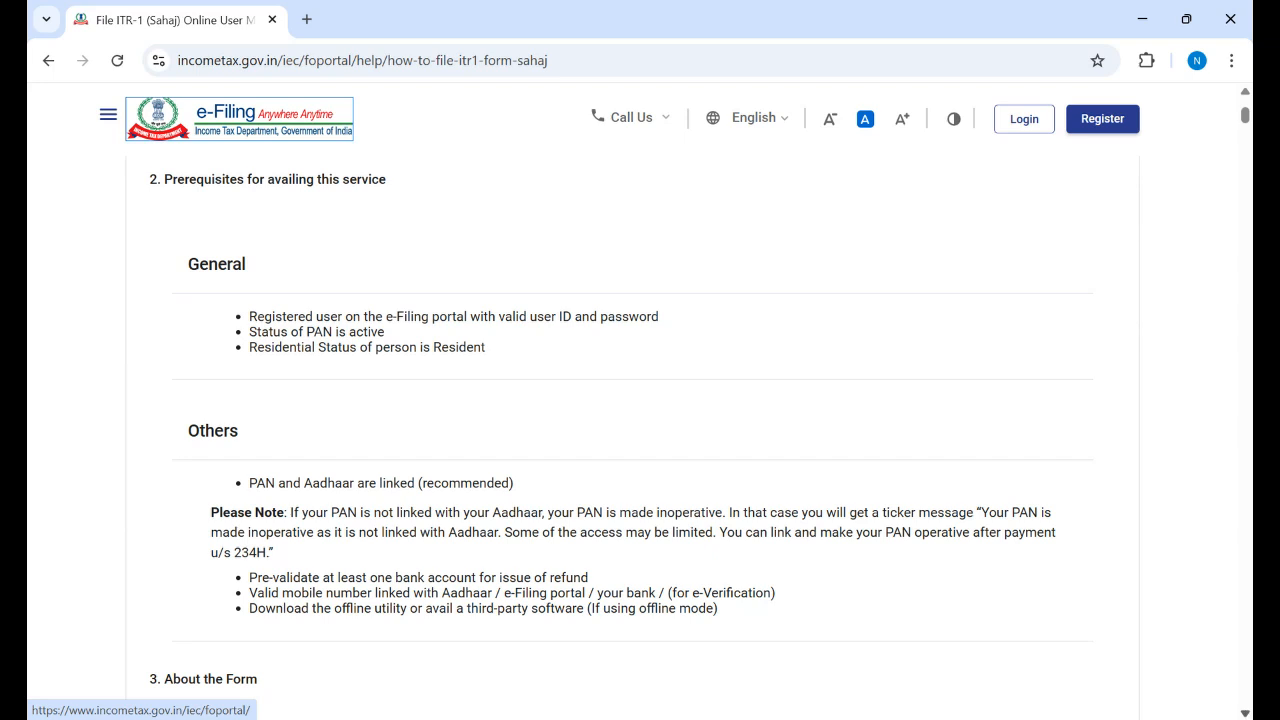
{"action": "left_click", "coordinate": [1245, 713]}
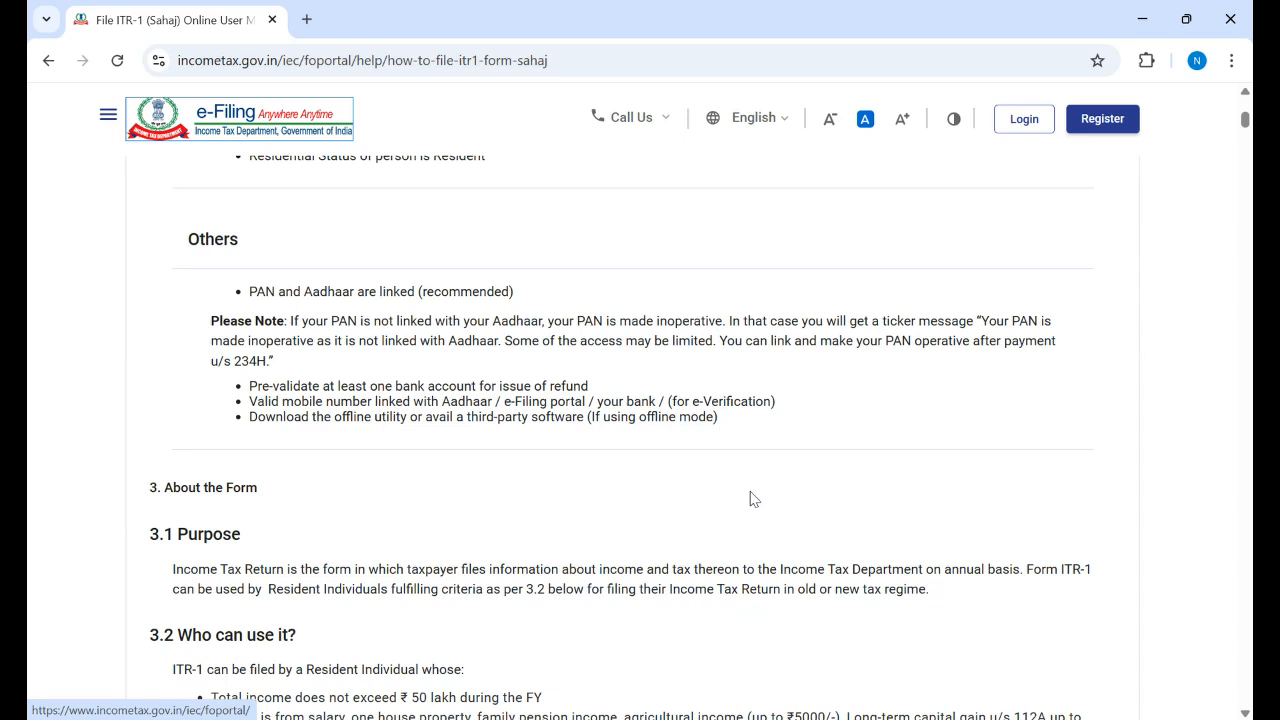
Step: Scroll the manual to the 'ITR-1 cannot be filed' list, such as NRIs and incomes above ₹50 lakh
{"action": "key", "text": "shift+Tab"}
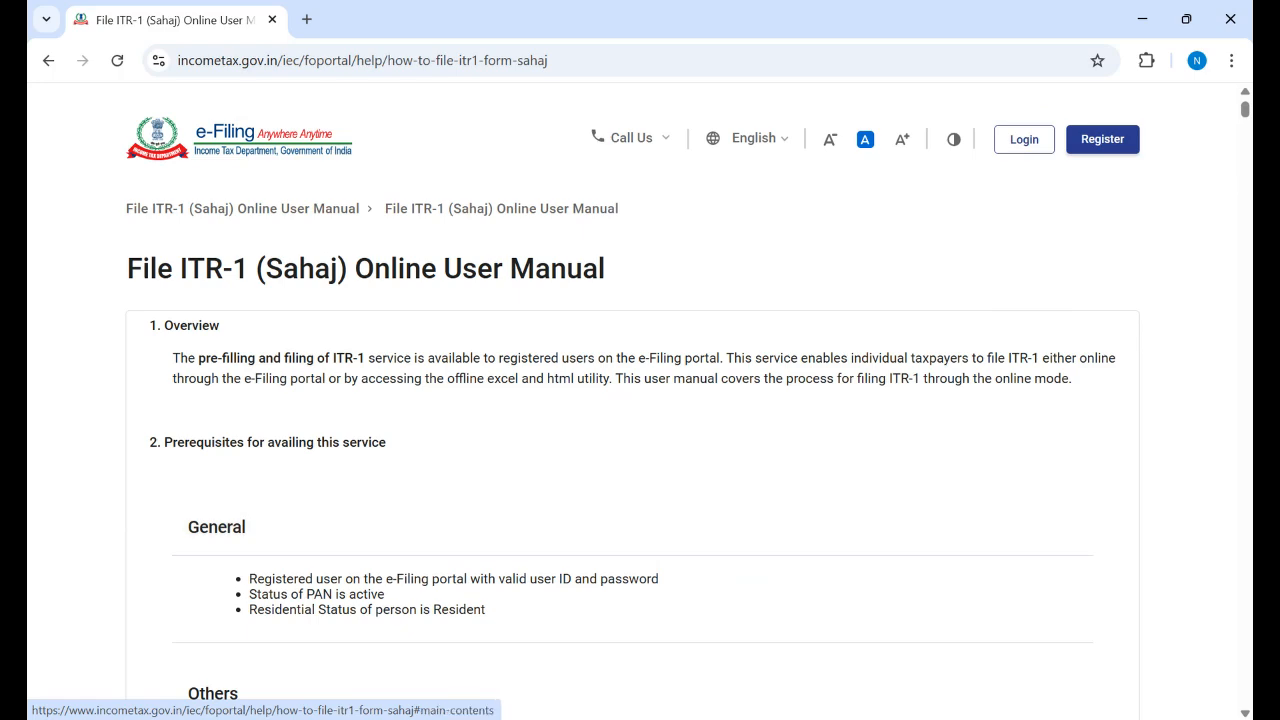
{"action": "scroll", "coordinate": [640, 400], "scroll_direction": "down", "scroll_amount": 5}
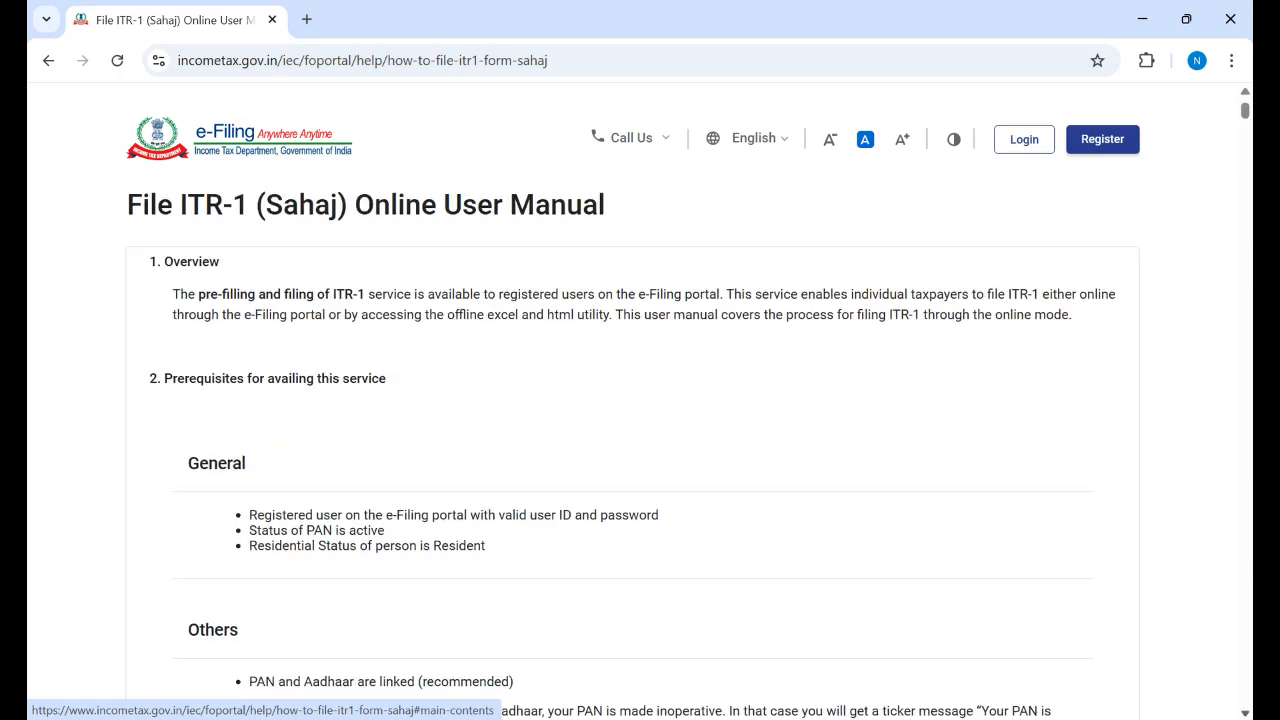
{"action": "scroll", "coordinate": [640, 400], "scroll_direction": "down", "scroll_amount": 4}
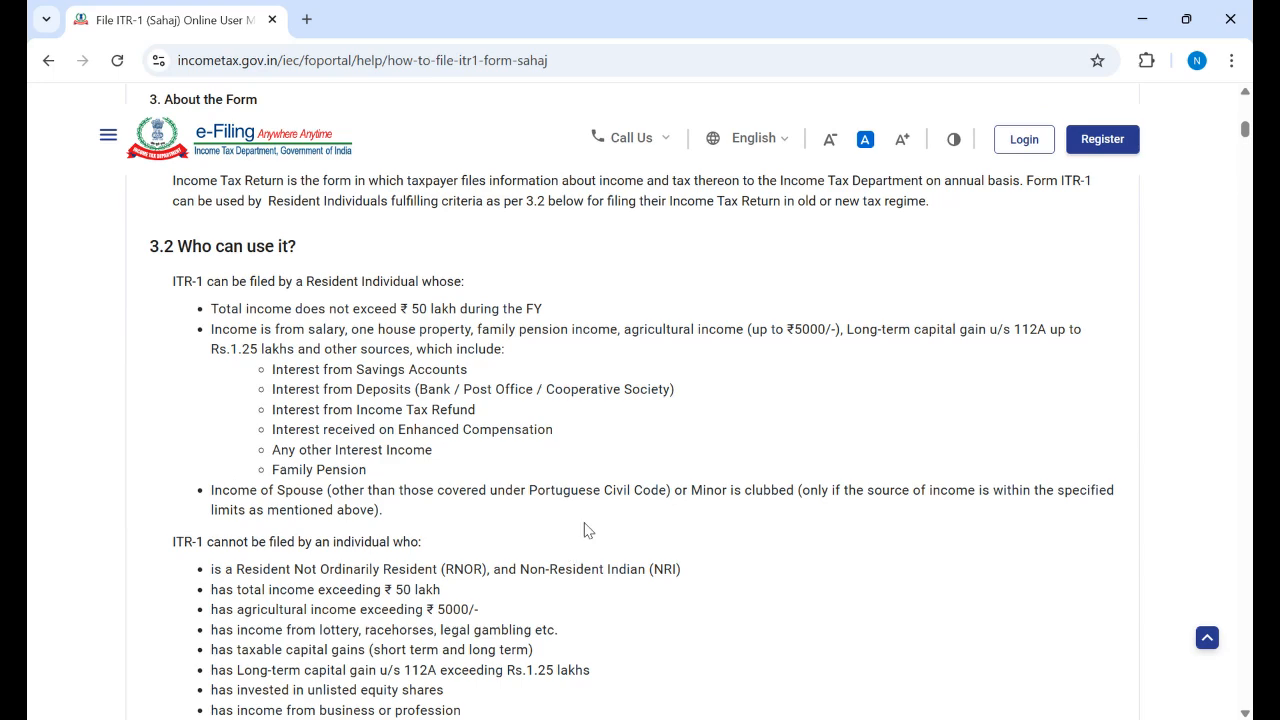
{"action": "left_click", "coordinate": [1245, 713]}
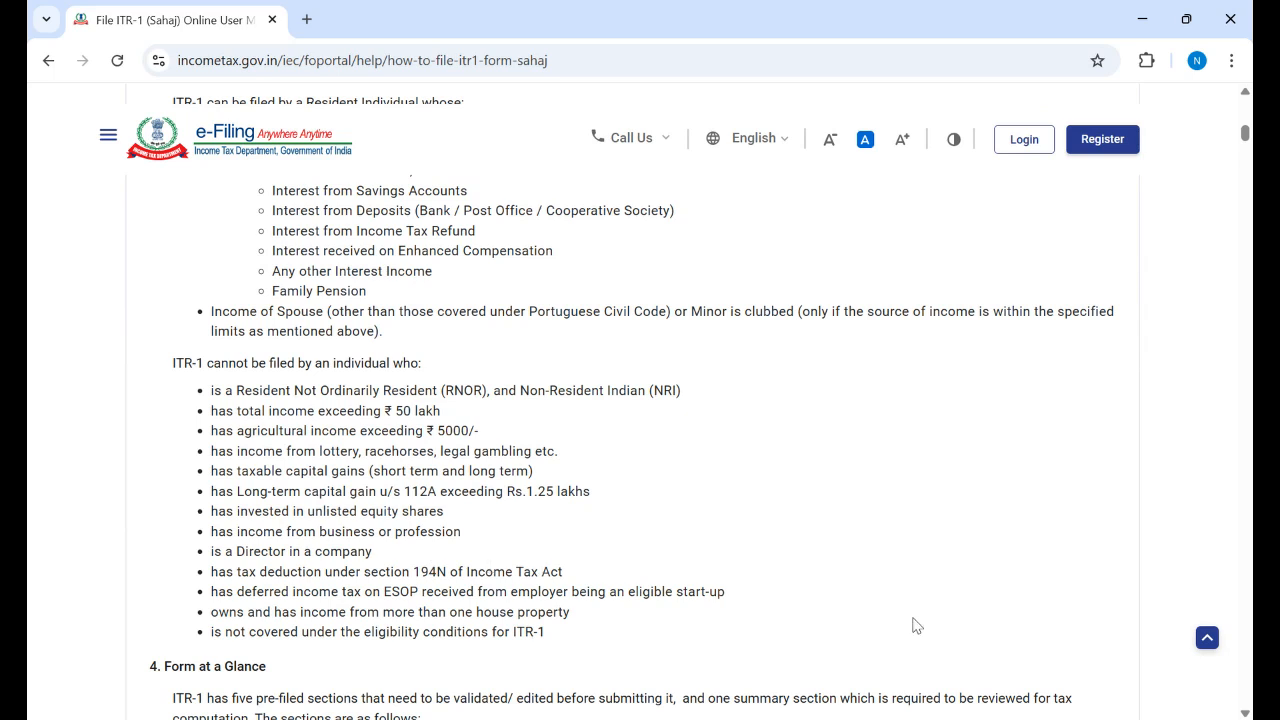
Step: Scroll to the five Form at a Glance sections and the start of 4.1 Personal Information
{"action": "scroll", "coordinate": [912, 626], "scroll_direction": "down", "scroll_amount": 2}
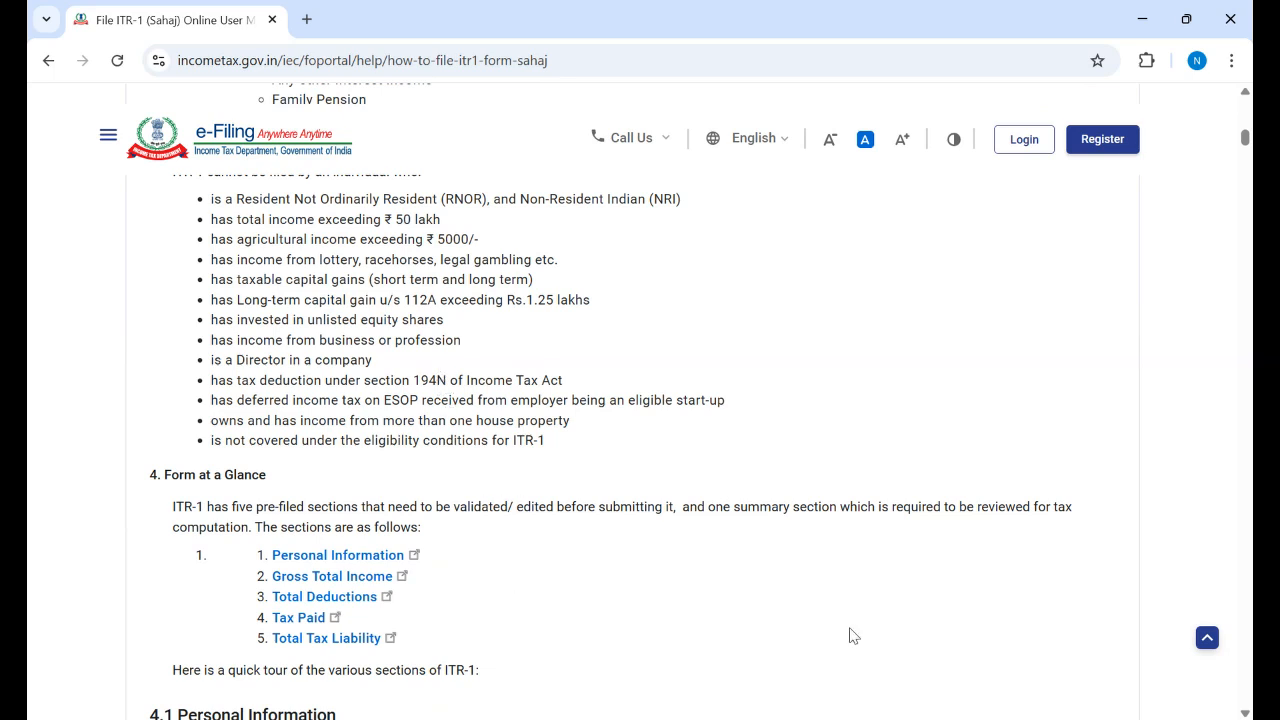
{"action": "scroll", "coordinate": [816, 634], "scroll_direction": "down", "scroll_amount": 1}
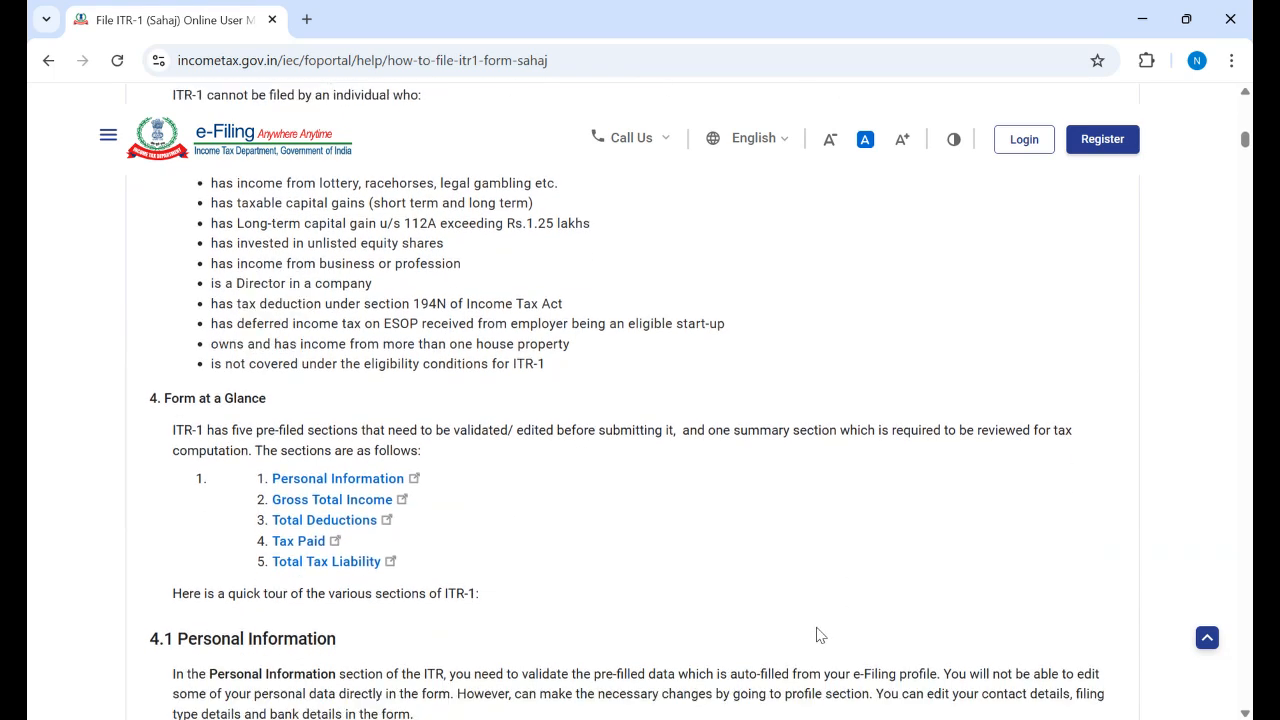
{"action": "scroll", "coordinate": [780, 632], "scroll_direction": "down", "scroll_amount": 1}
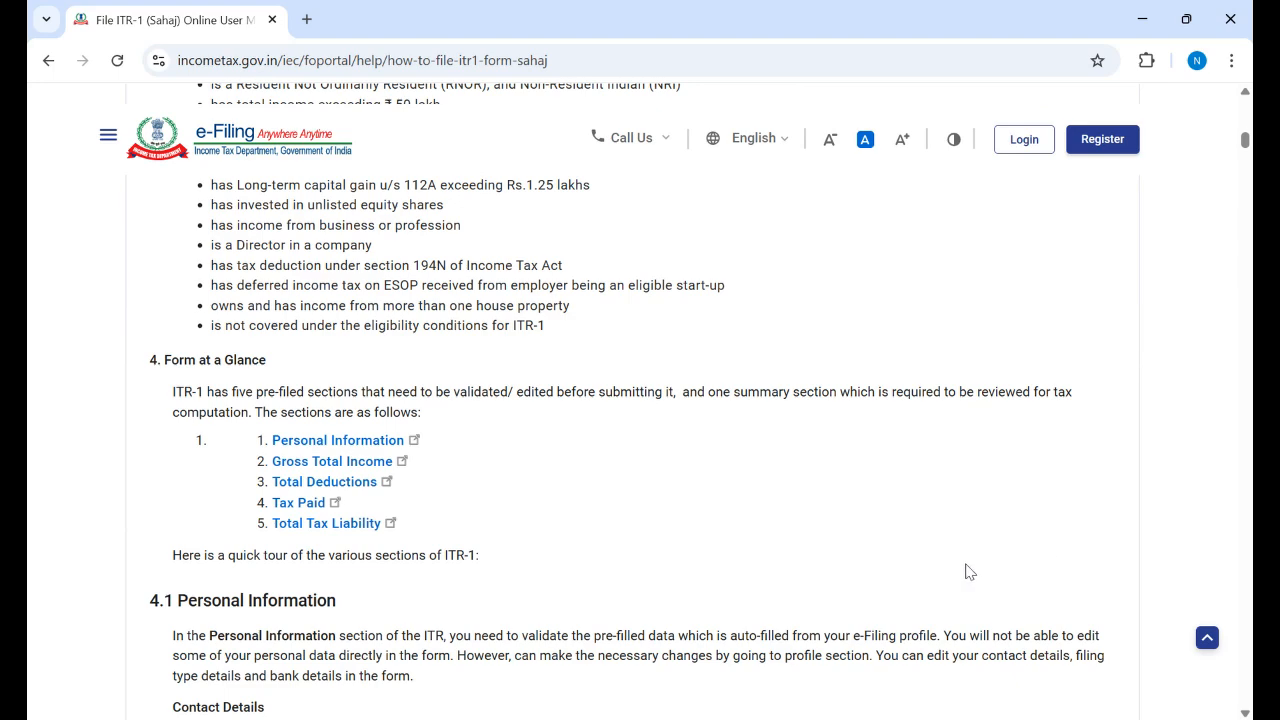
Step: Scroll further through the ITR-1 manual with the scrollbar's down arrow
{"action": "left_click", "coordinate": [1245, 713]}
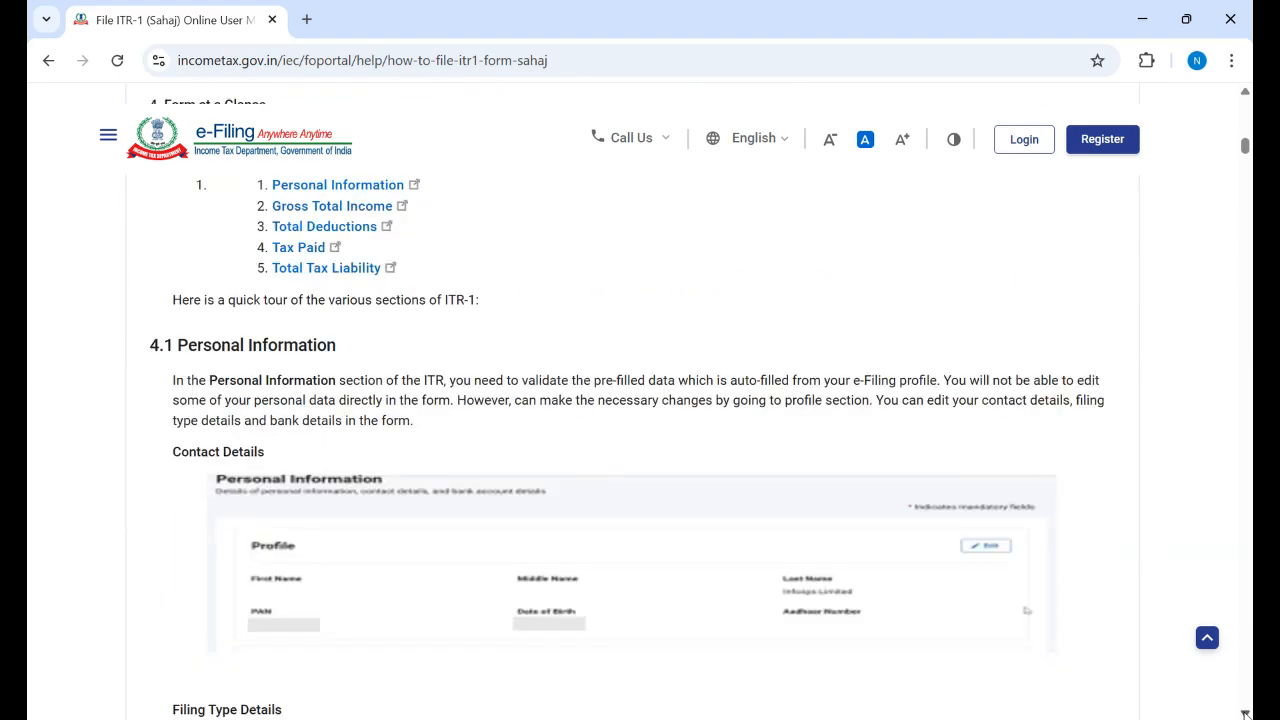
{"action": "left_click", "coordinate": [1245, 713]}
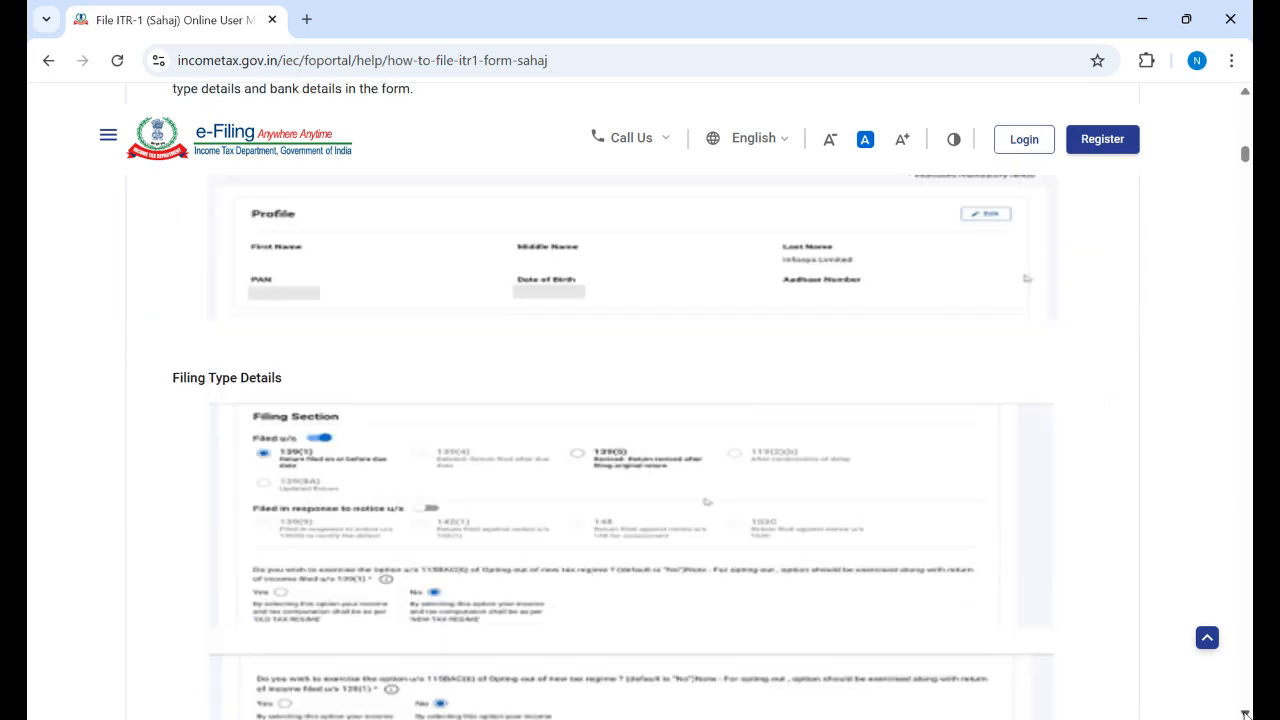
{"action": "left_click", "coordinate": [1245, 713]}
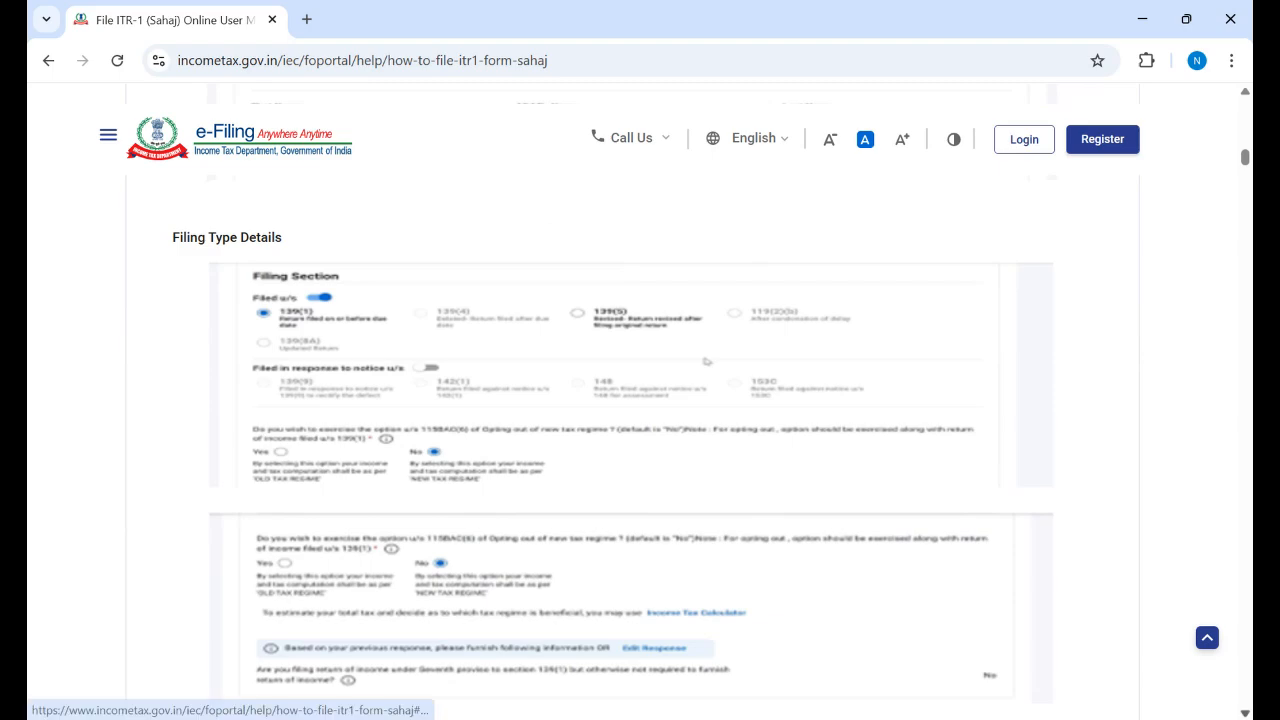
{"action": "left_click", "coordinate": [1245, 713]}
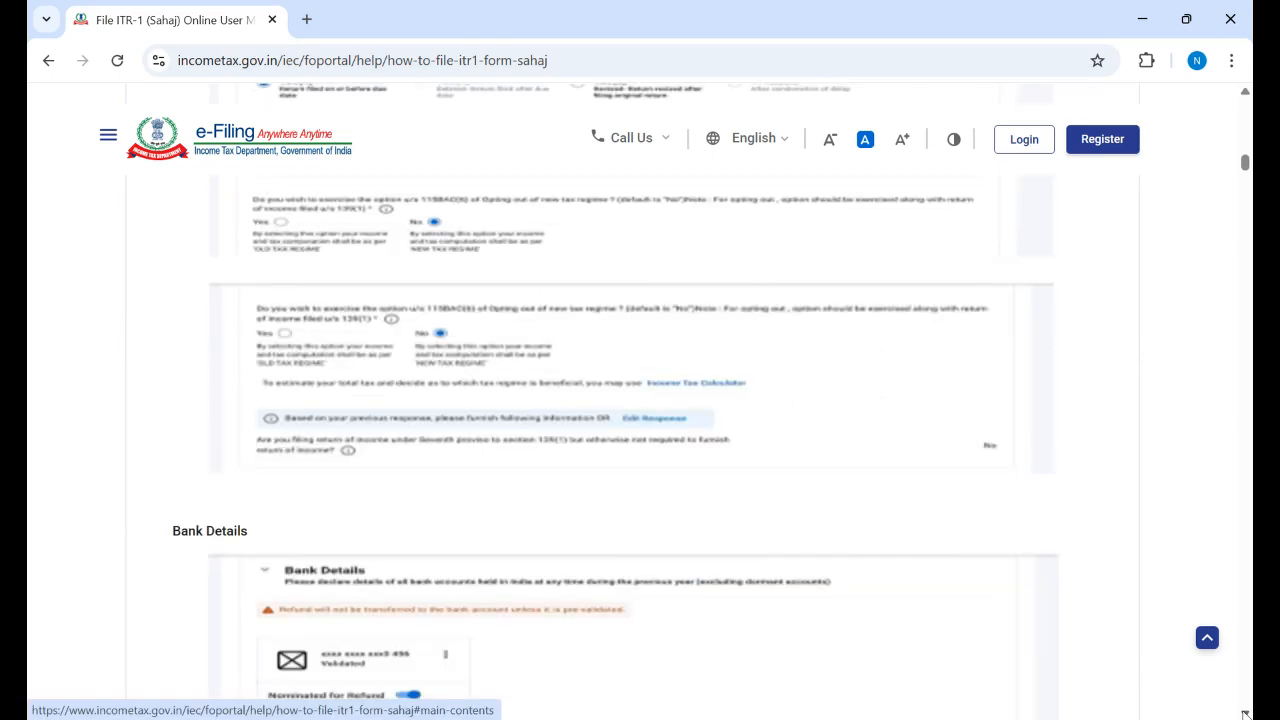
{"action": "left_click", "coordinate": [1245, 713]}
{"action": "left_click", "coordinate": [1245, 713]}
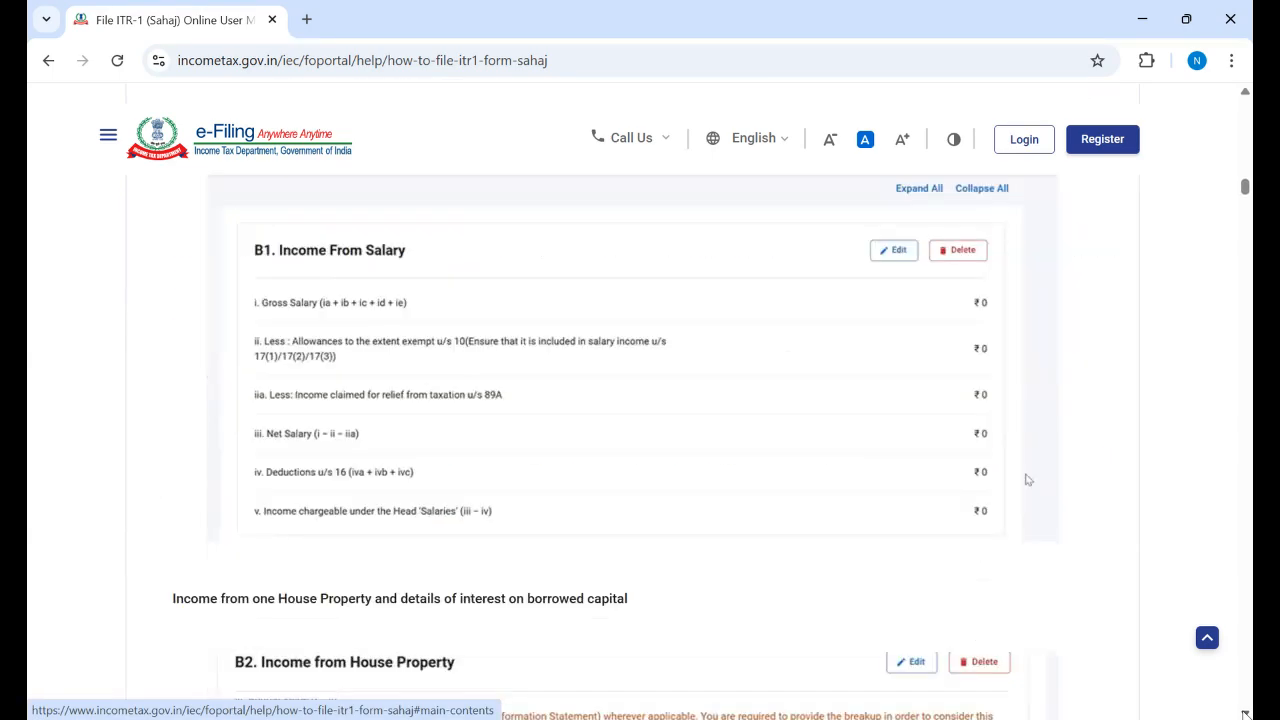
{"action": "left_click", "coordinate": [1245, 713]}
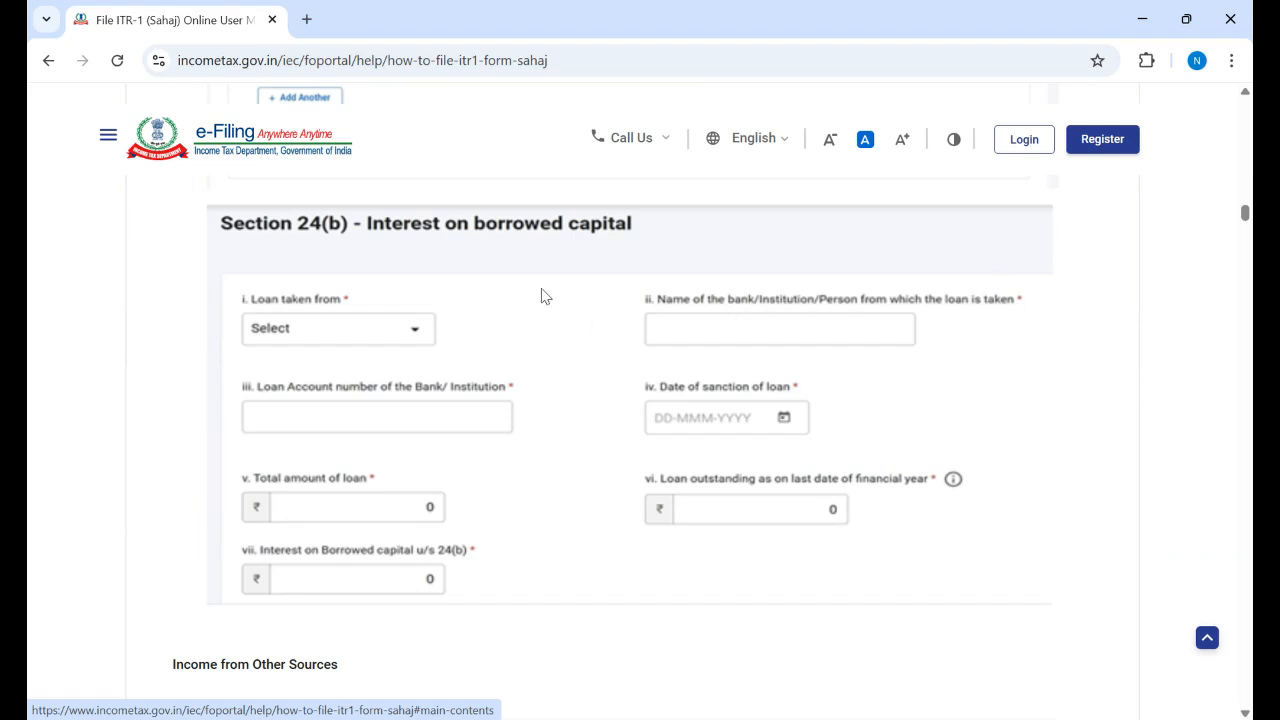
Step: Return to the top of the ITR-1 manual and open the e-Filing Login page
{"action": "left_click", "coordinate": [1146, 21]}
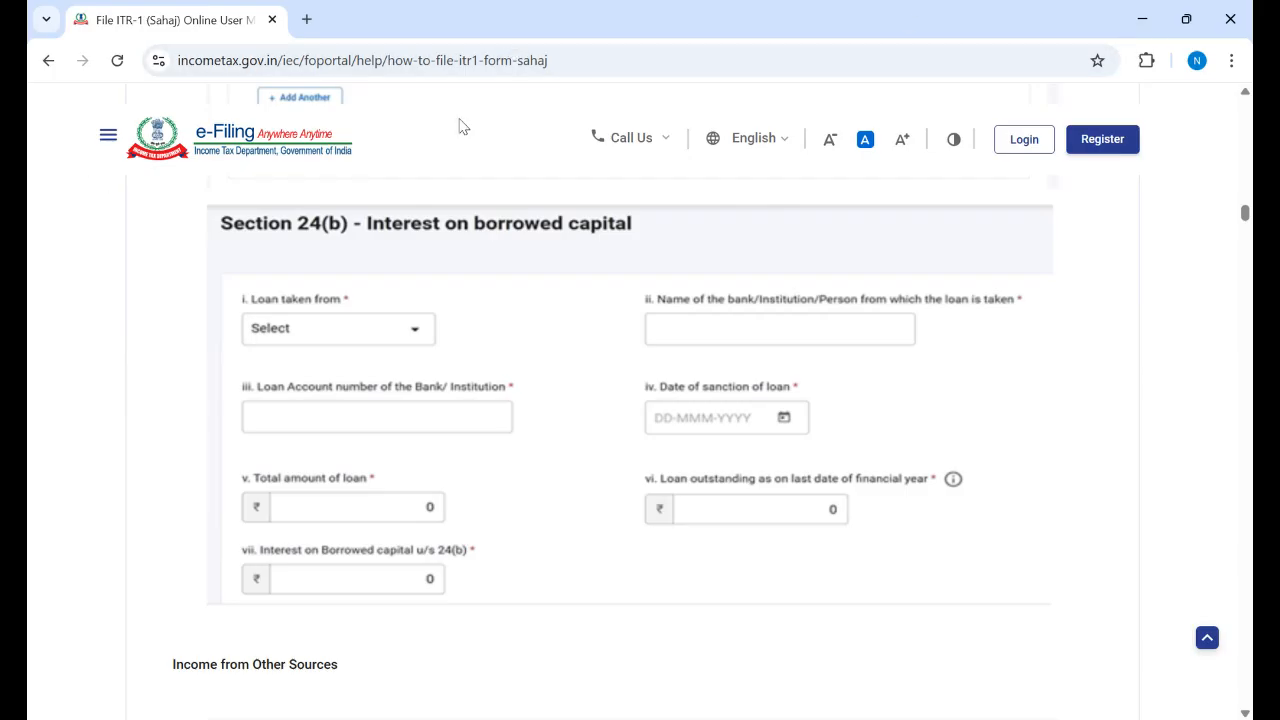
{"action": "left_click", "coordinate": [45, 62]}
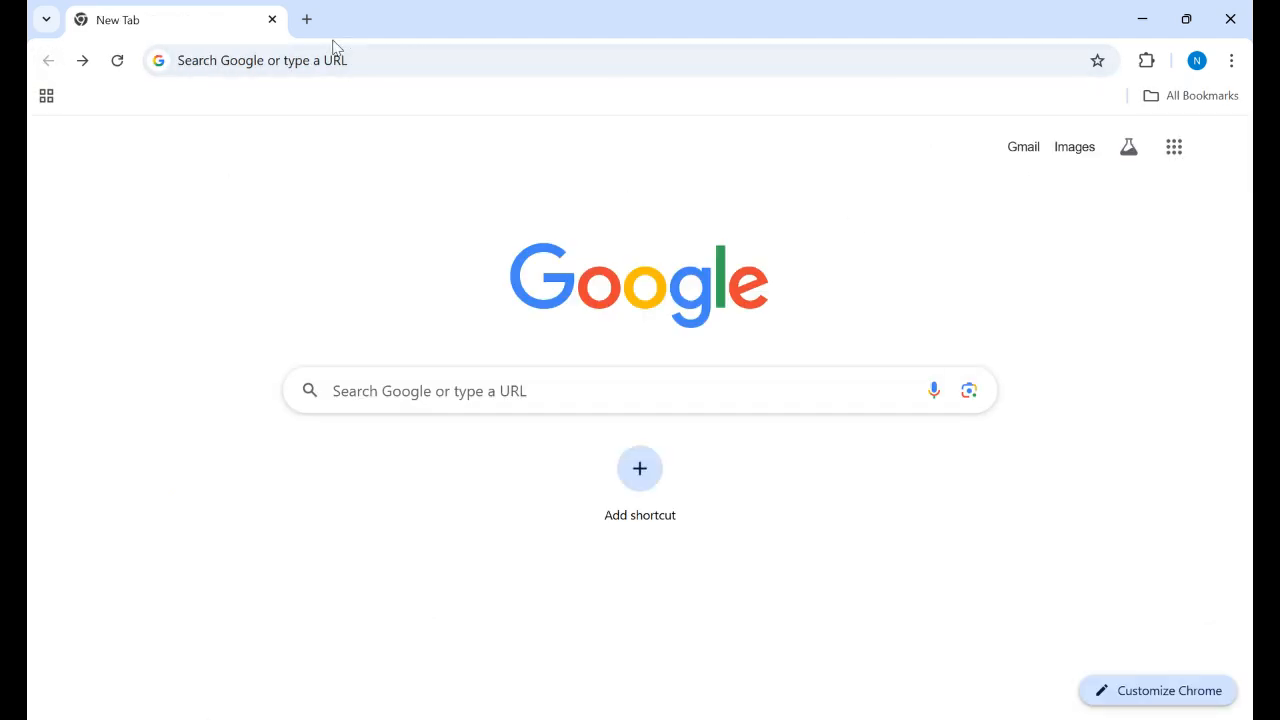
{"action": "left_click", "coordinate": [83, 61]}
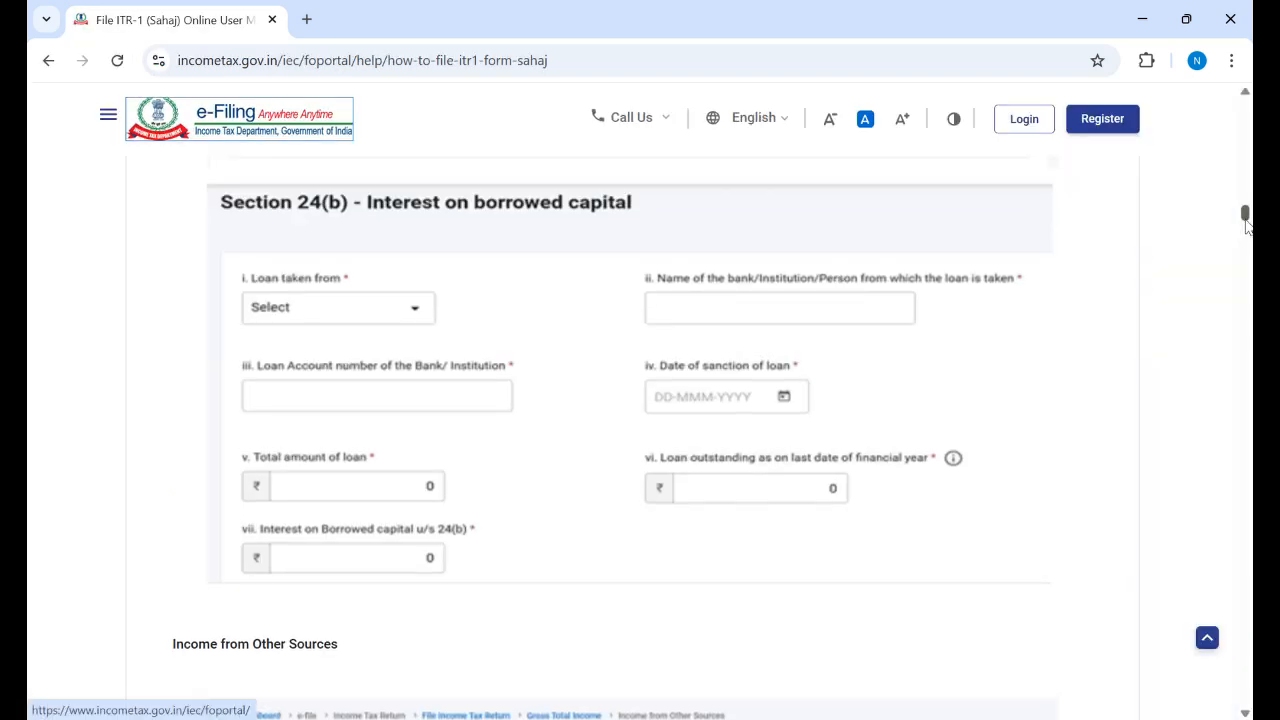
{"action": "left_click_drag", "start_coordinate": [1247, 227], "coordinate": [1246, 118]}
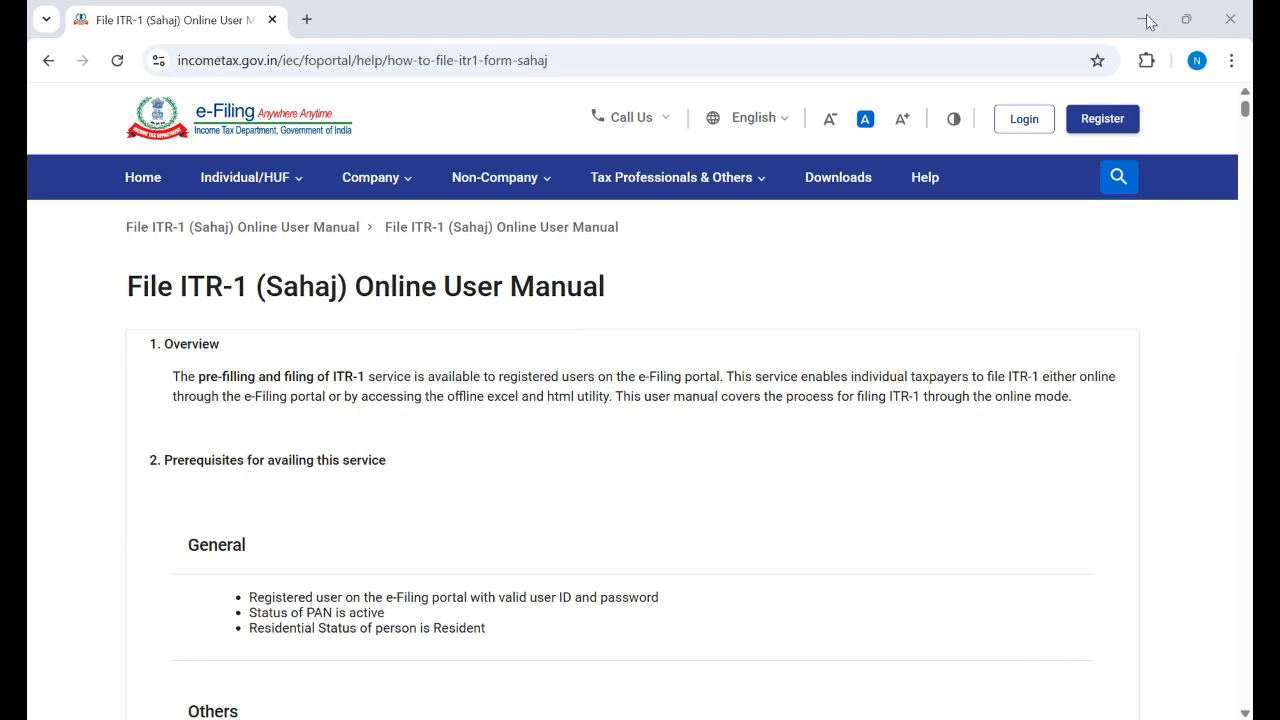
{"action": "left_click", "coordinate": [1025, 128]}
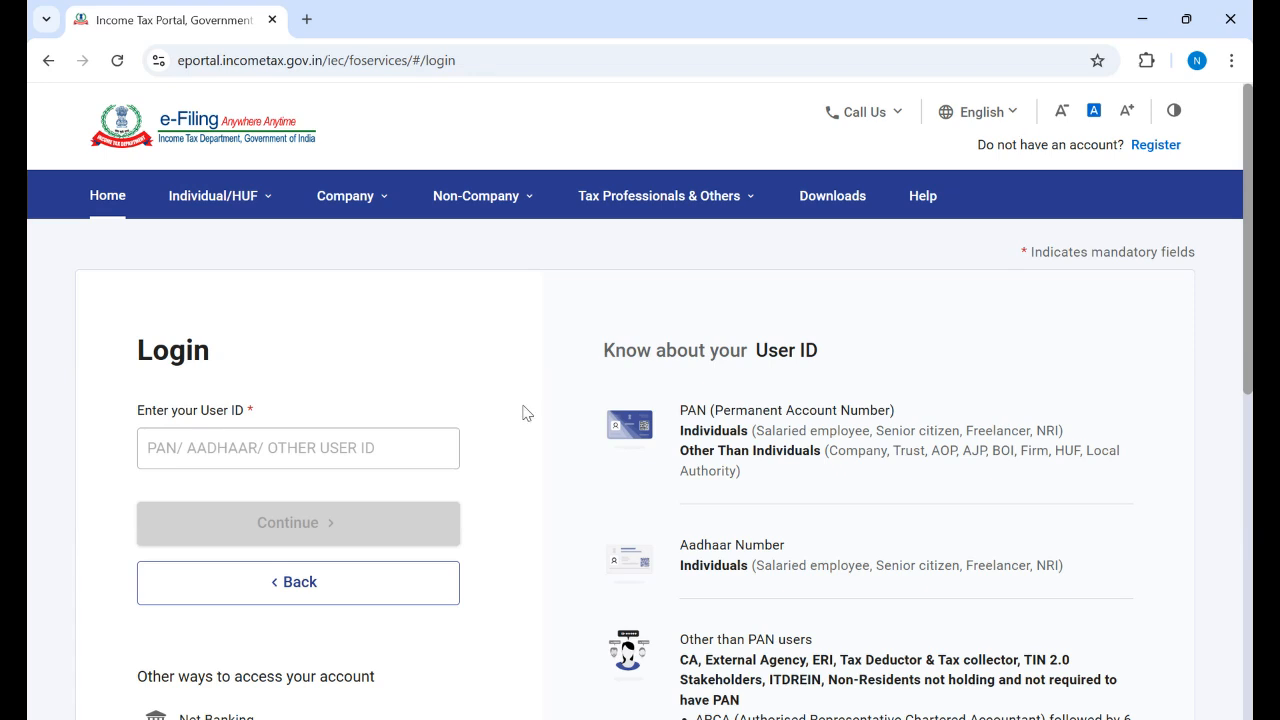
Step: Enter the PAN as the User ID and continue to the password step
{"action": "left_click", "coordinate": [320, 450]}
{"action": "left_click", "coordinate": [323, 452]}
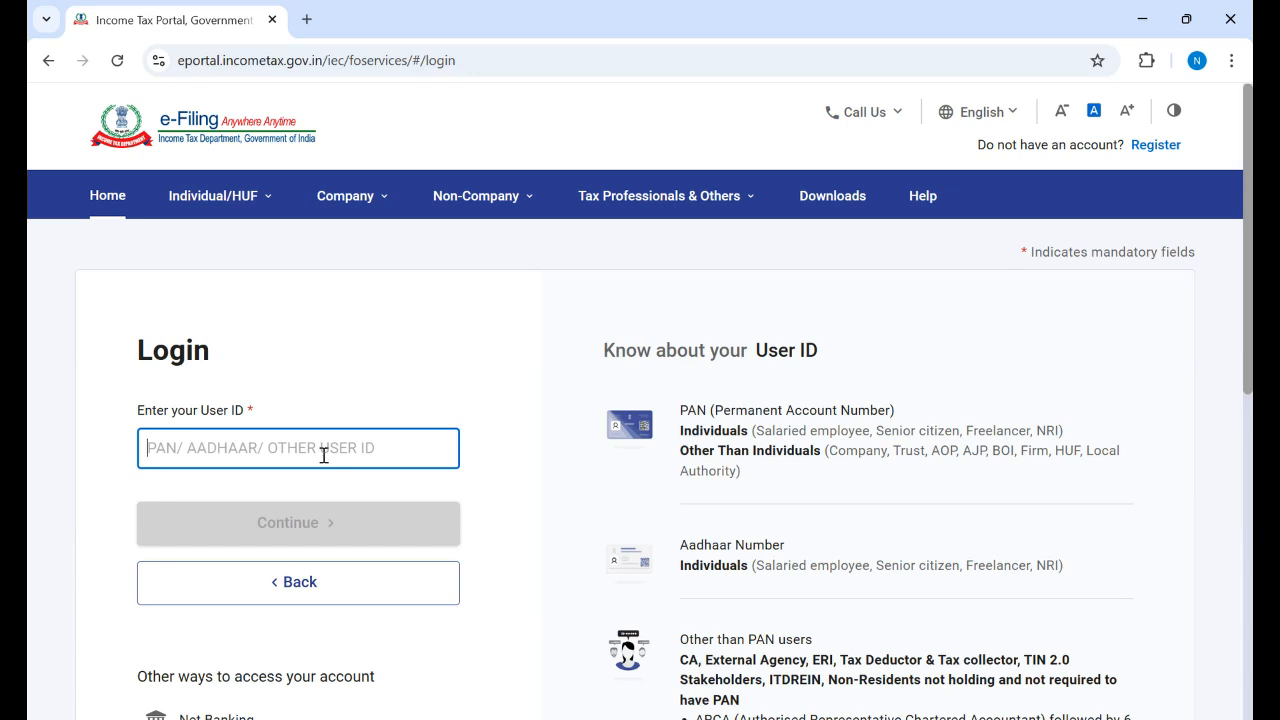
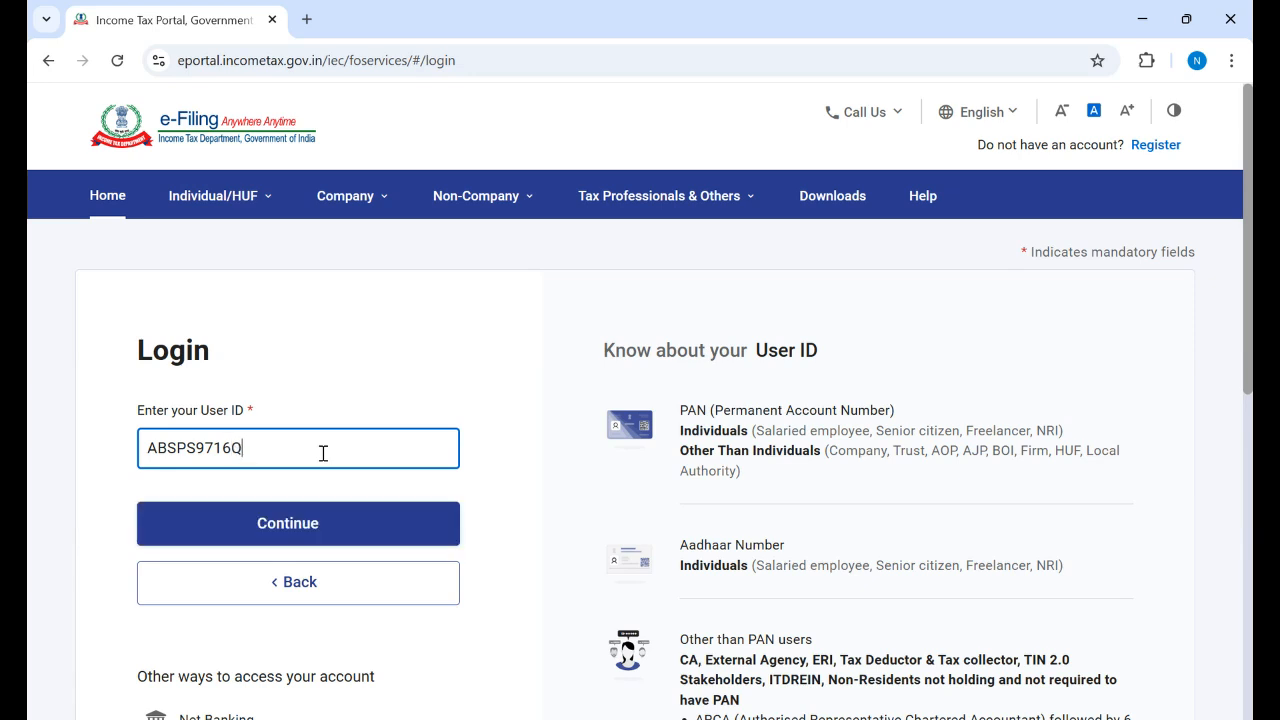
{"action": "left_click", "coordinate": [296, 533]}
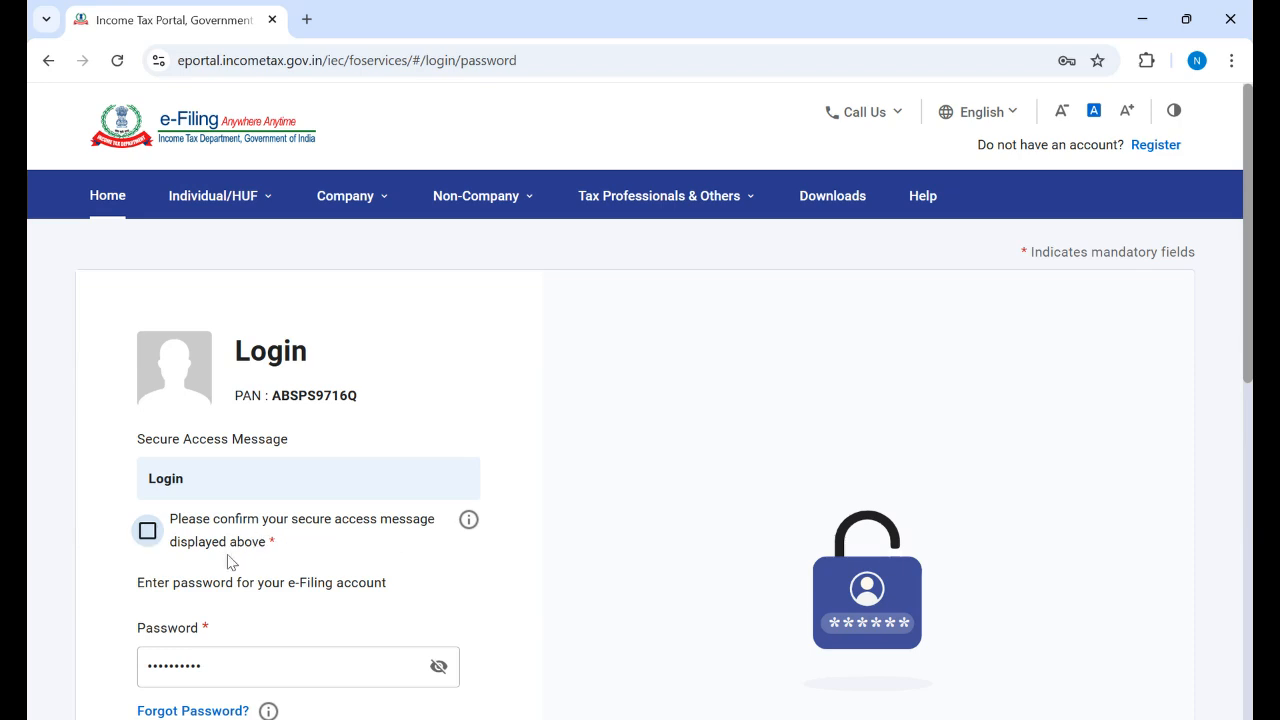
Step: Confirm the secure access message and sign in with the saved password
{"action": "left_click", "coordinate": [148, 533]}
{"action": "scroll", "coordinate": [640, 450], "scroll_direction": "down", "scroll_amount": 2}
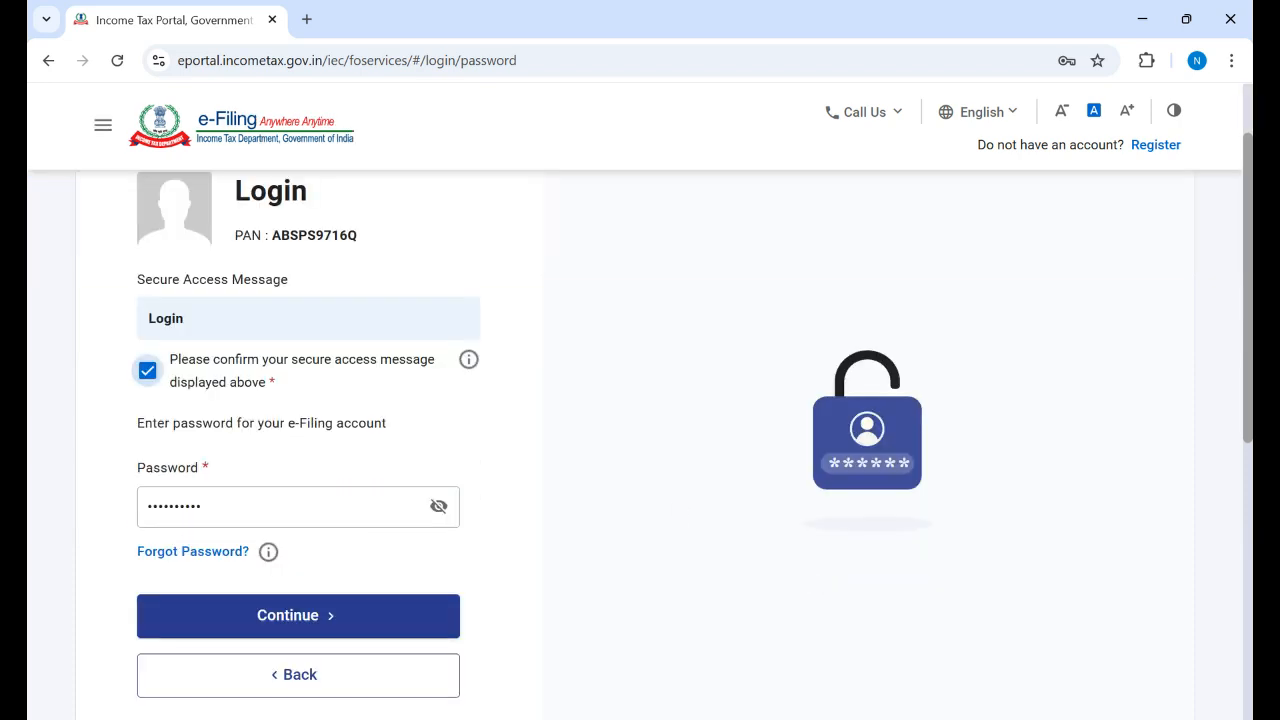
{"action": "scroll", "coordinate": [1234, 449], "scroll_direction": "down", "scroll_amount": 2}
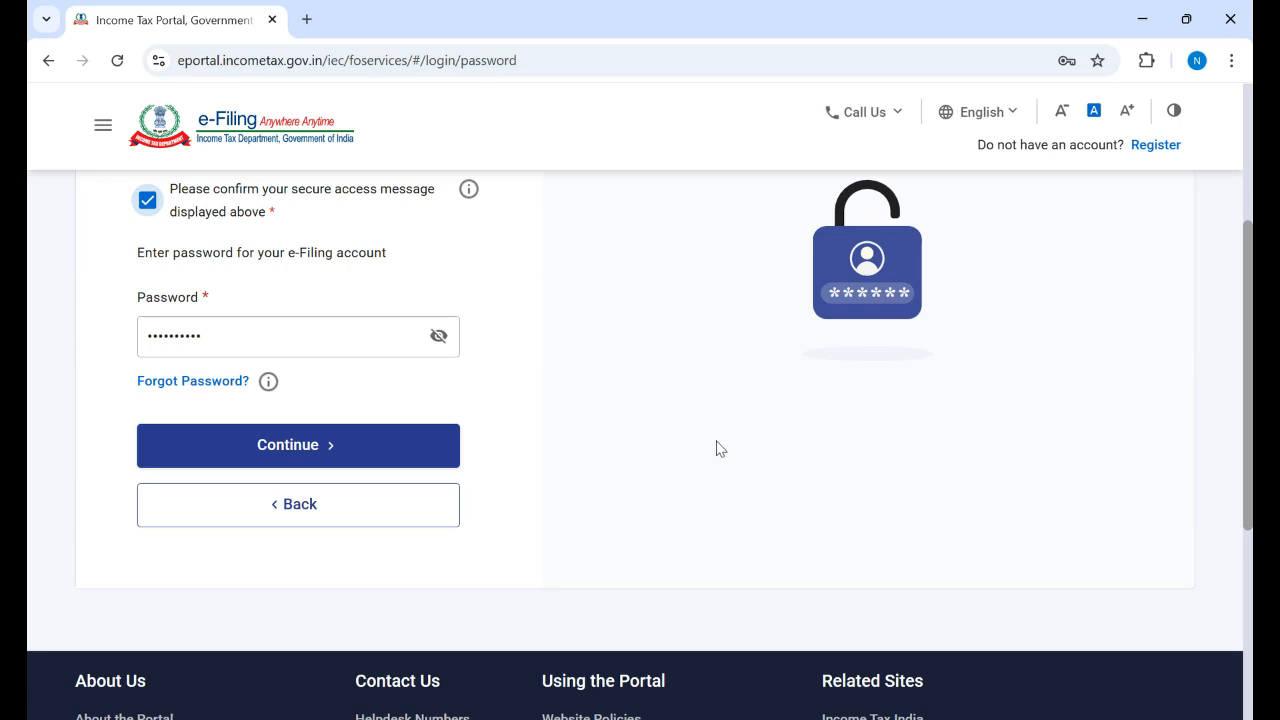
{"action": "left_click", "coordinate": [306, 451]}
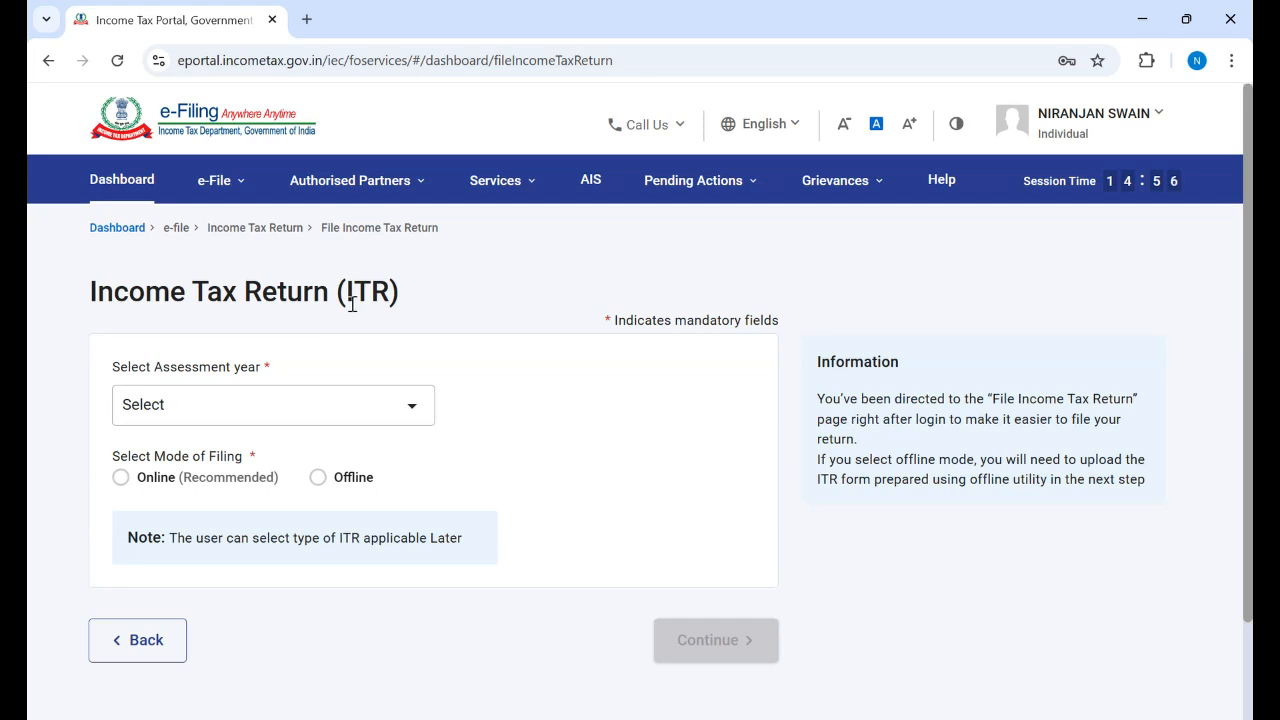
Step: Choose assessment year 2025-26 with Online (Recommended) filing mode and continue
{"action": "left_click", "coordinate": [420, 415]}
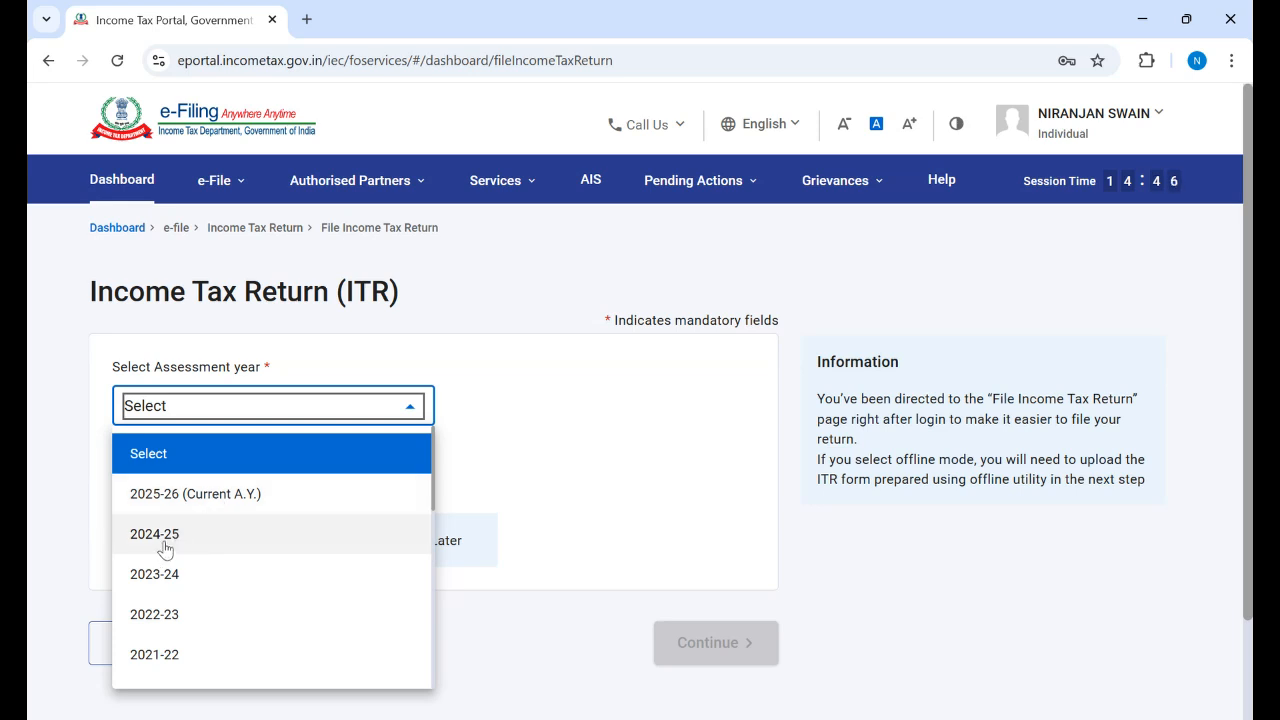
{"action": "left_click", "coordinate": [200, 495]}
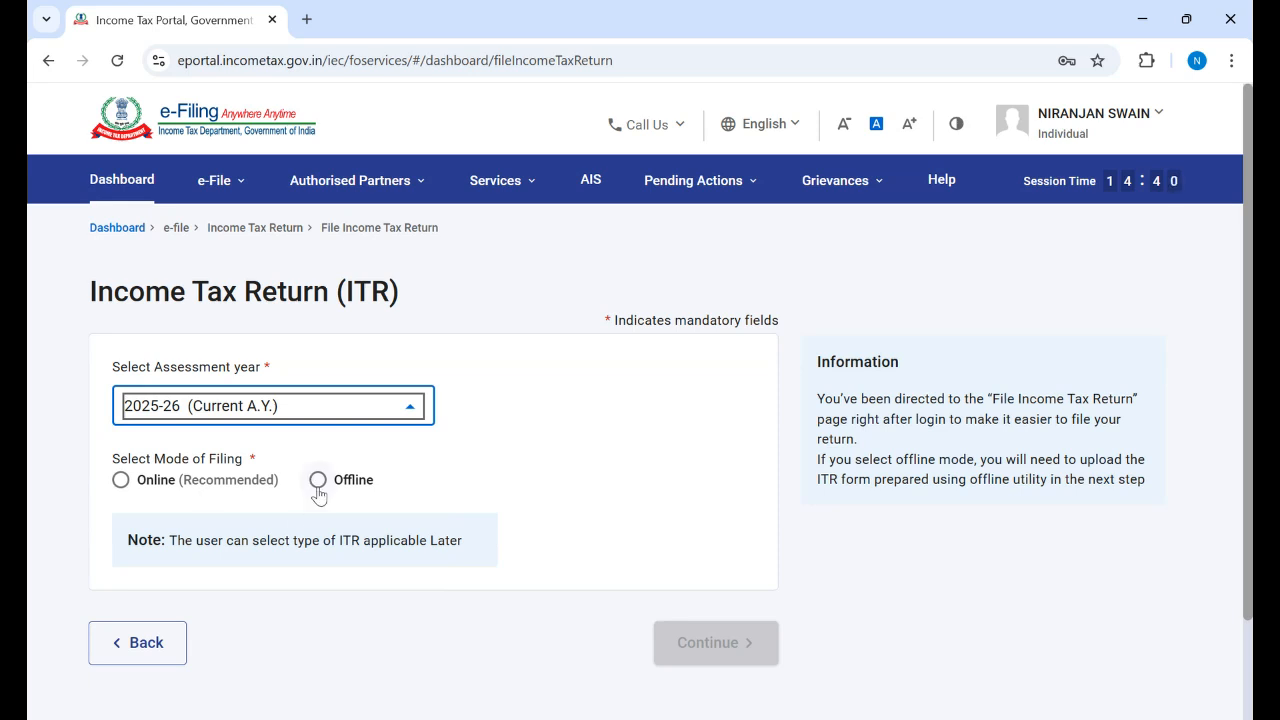
{"action": "left_click", "coordinate": [121, 481]}
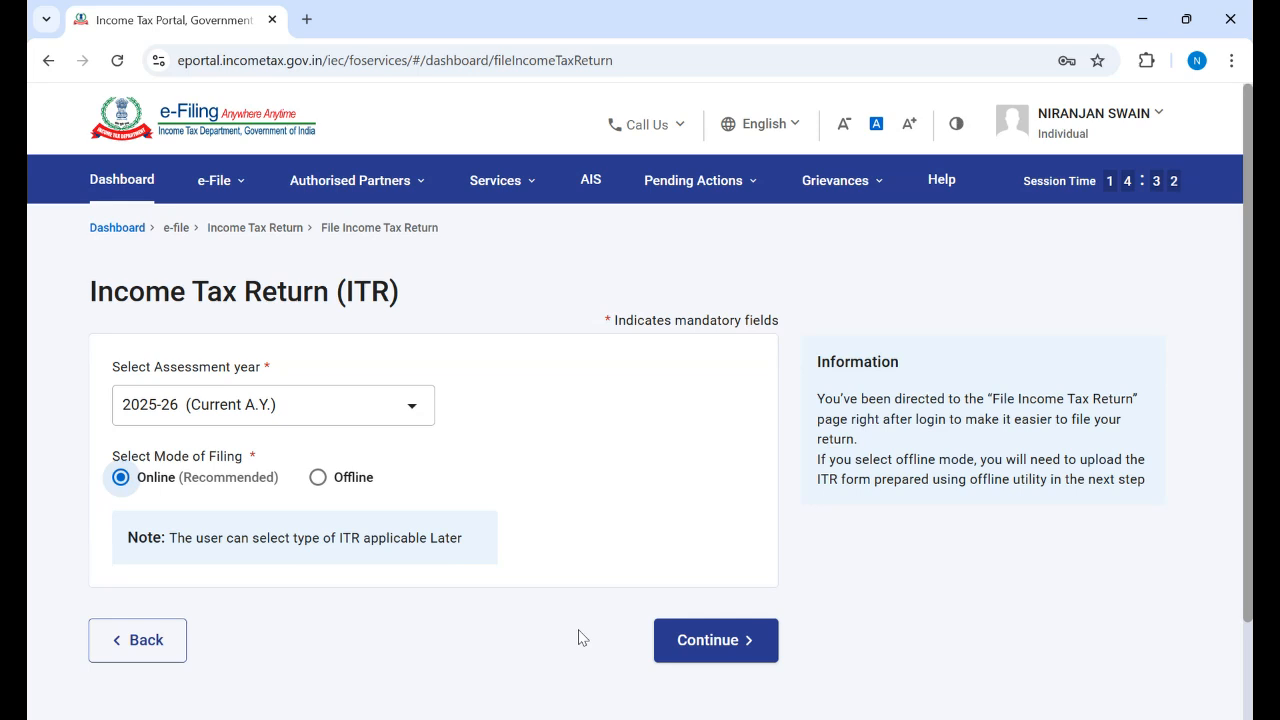
{"action": "left_click", "coordinate": [722, 651]}
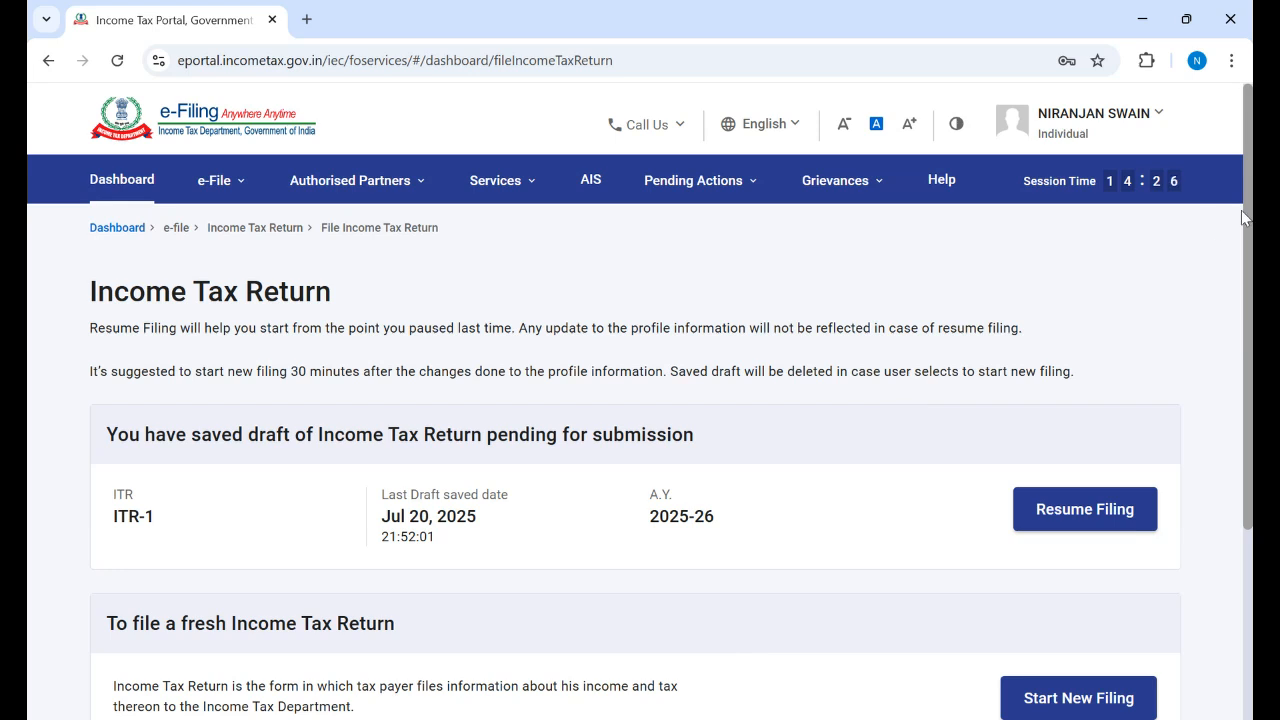
Step: Choose Start New Filing instead of resuming the saved ITR-1 draft
{"action": "scroll", "coordinate": [1244, 285], "scroll_direction": "down", "scroll_amount": 2}
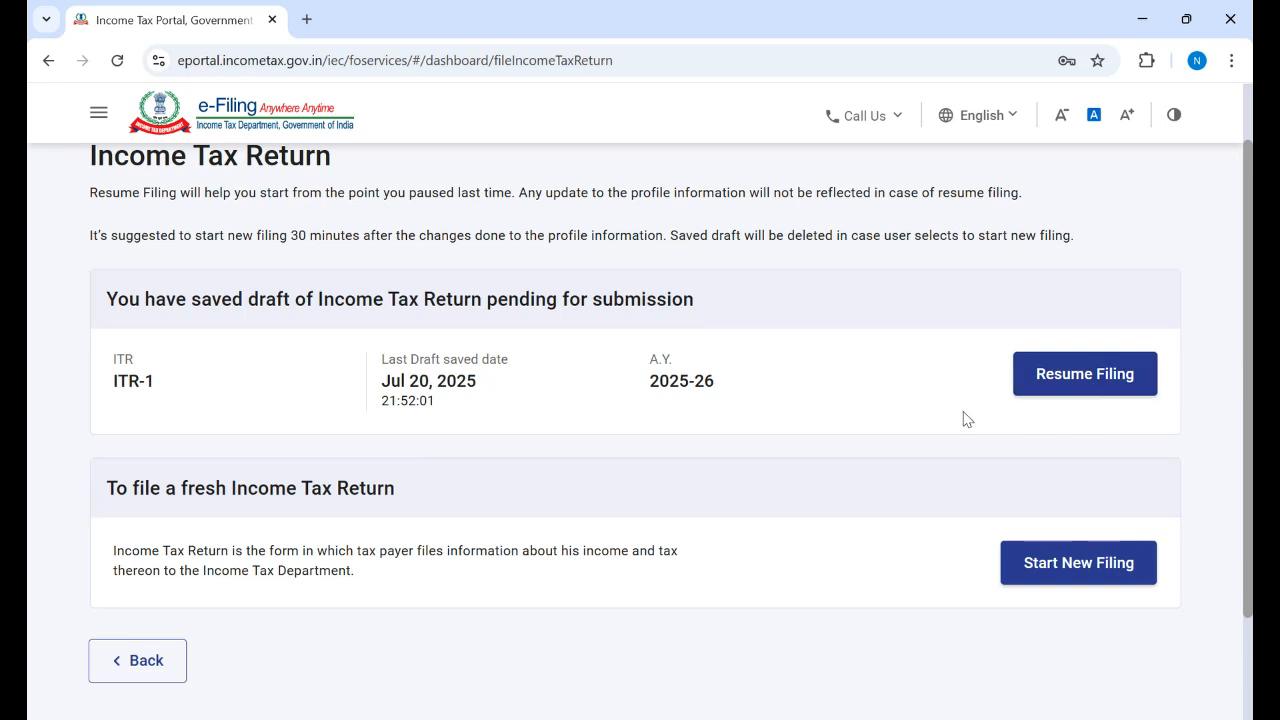
{"action": "left_click", "coordinate": [1055, 563]}
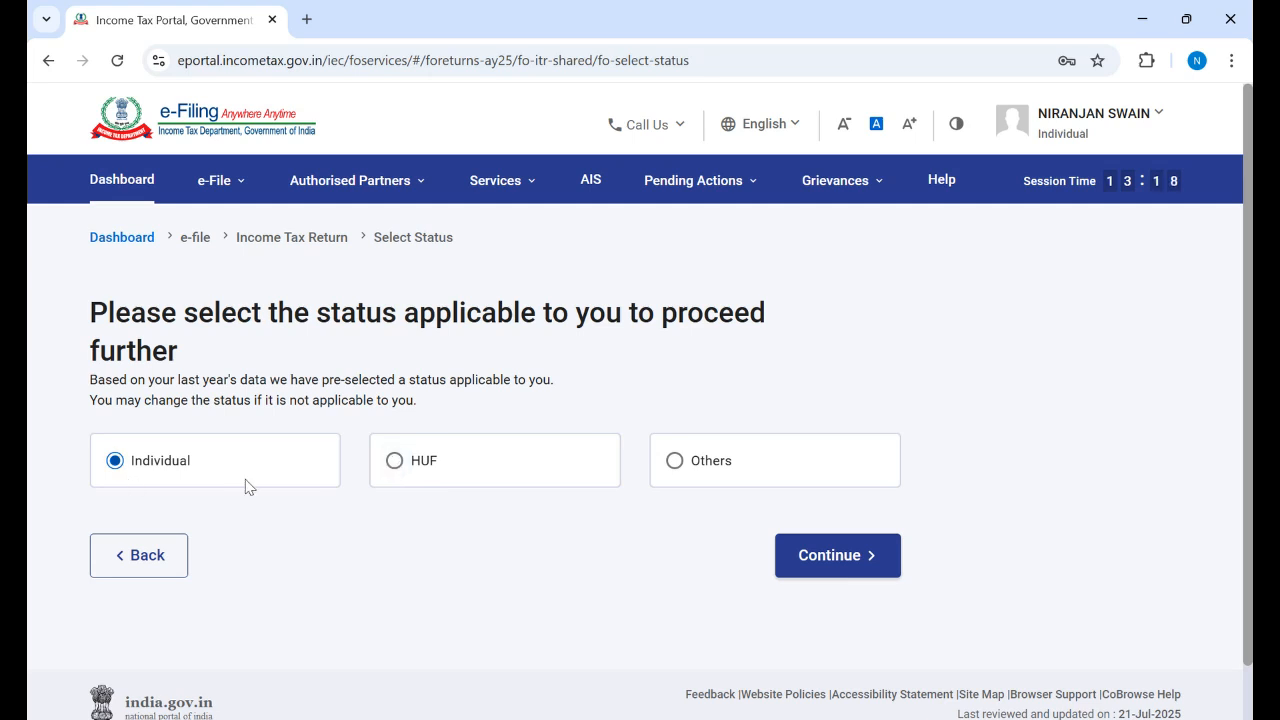
Step: Continue with Individual status and pick ITR - 1 from the Select ITR Form list
{"action": "left_click", "coordinate": [833, 557]}
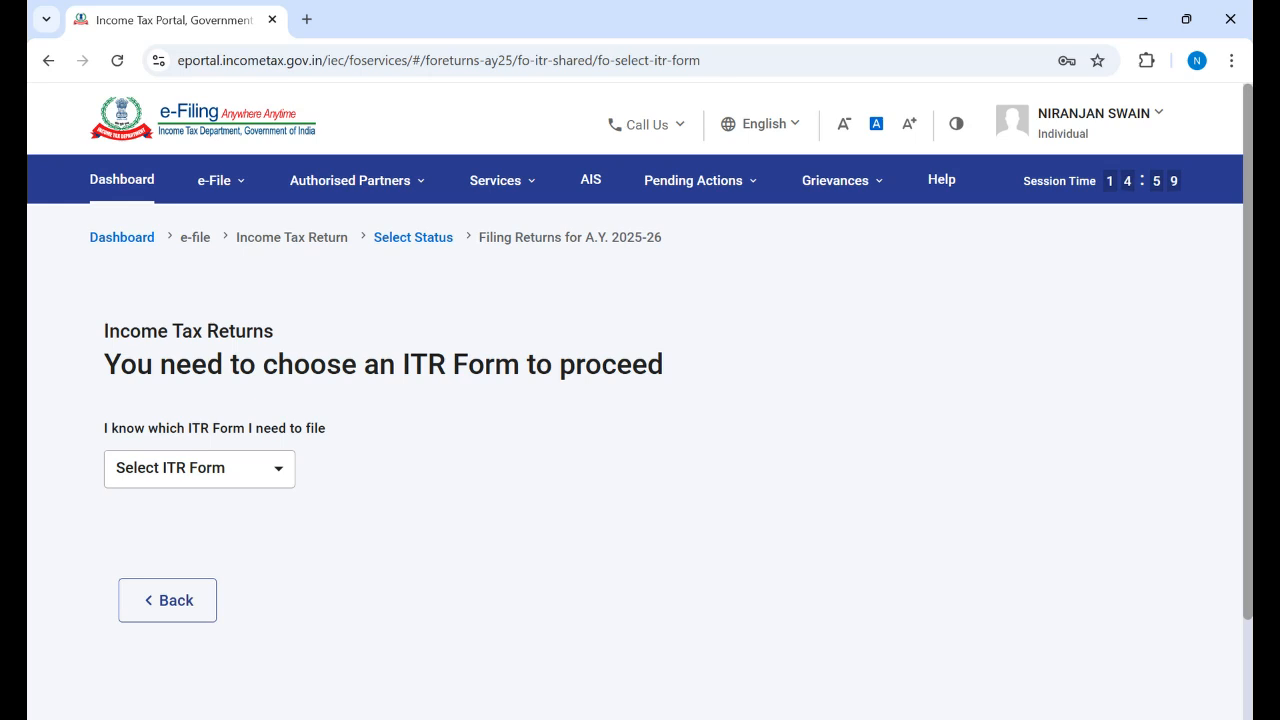
{"action": "scroll", "coordinate": [757, 457], "scroll_direction": "down", "scroll_amount": 1}
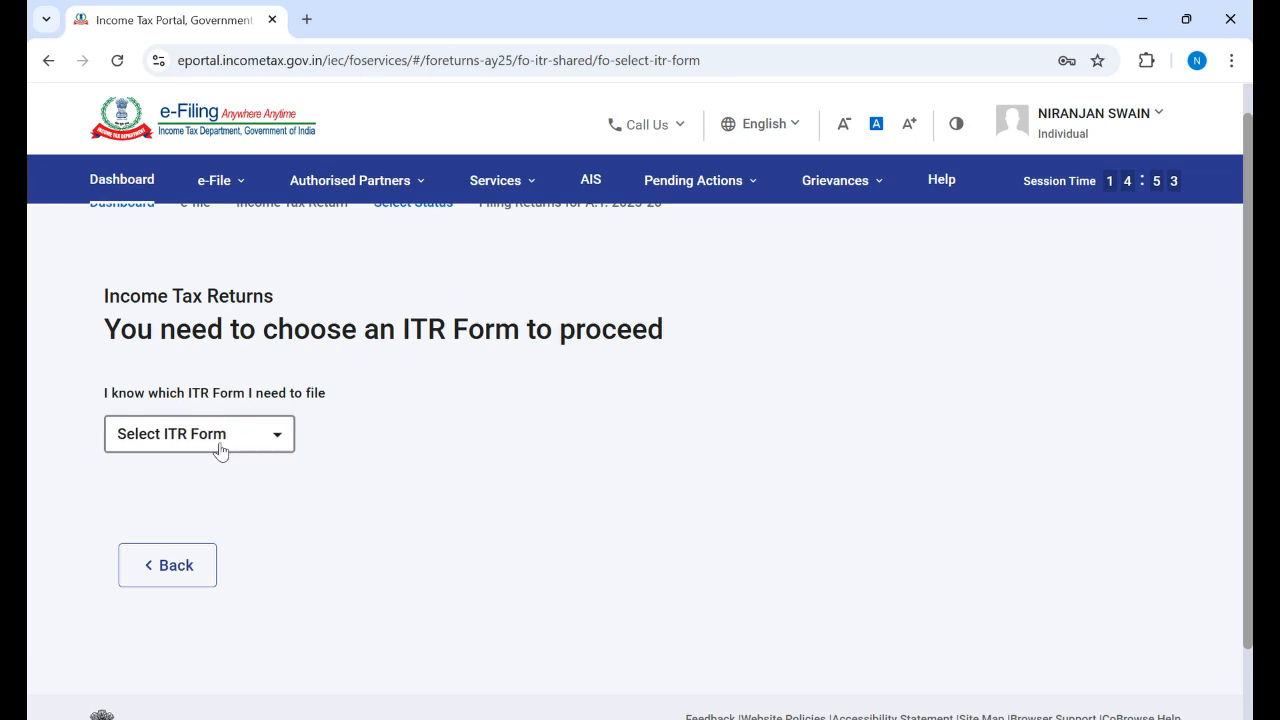
{"action": "left_click", "coordinate": [277, 435]}
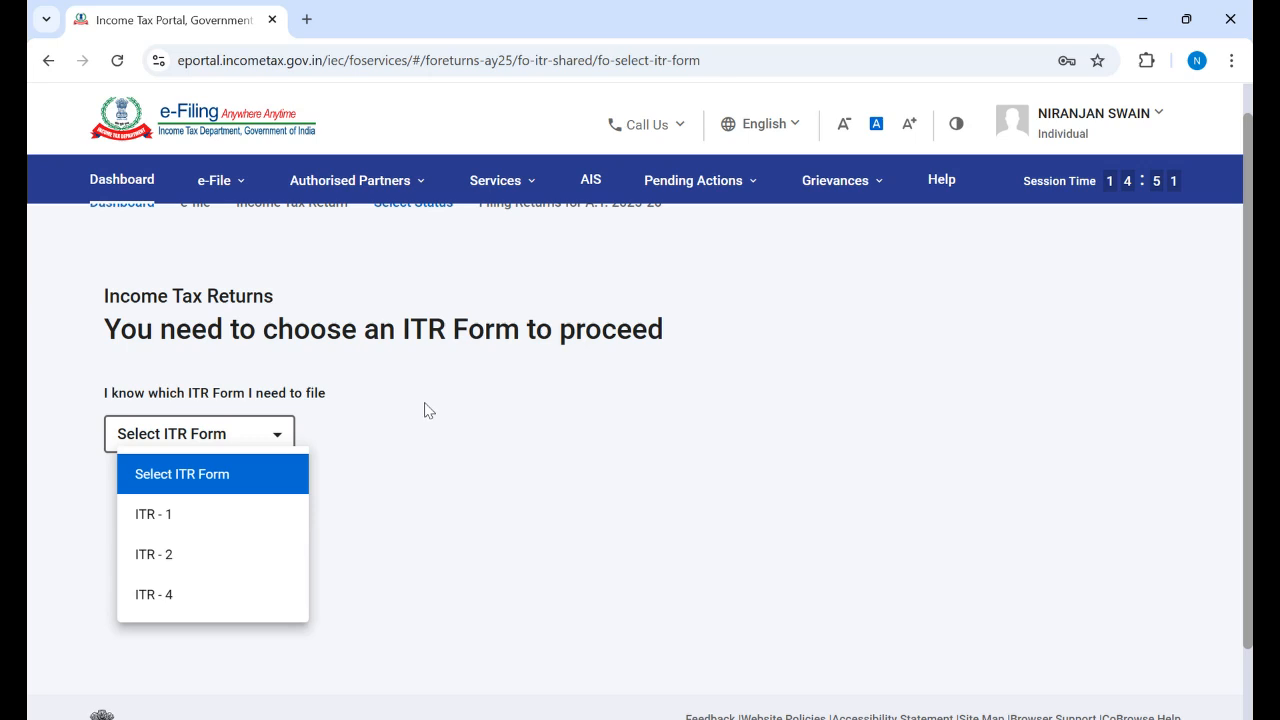
{"action": "left_click", "coordinate": [161, 519]}
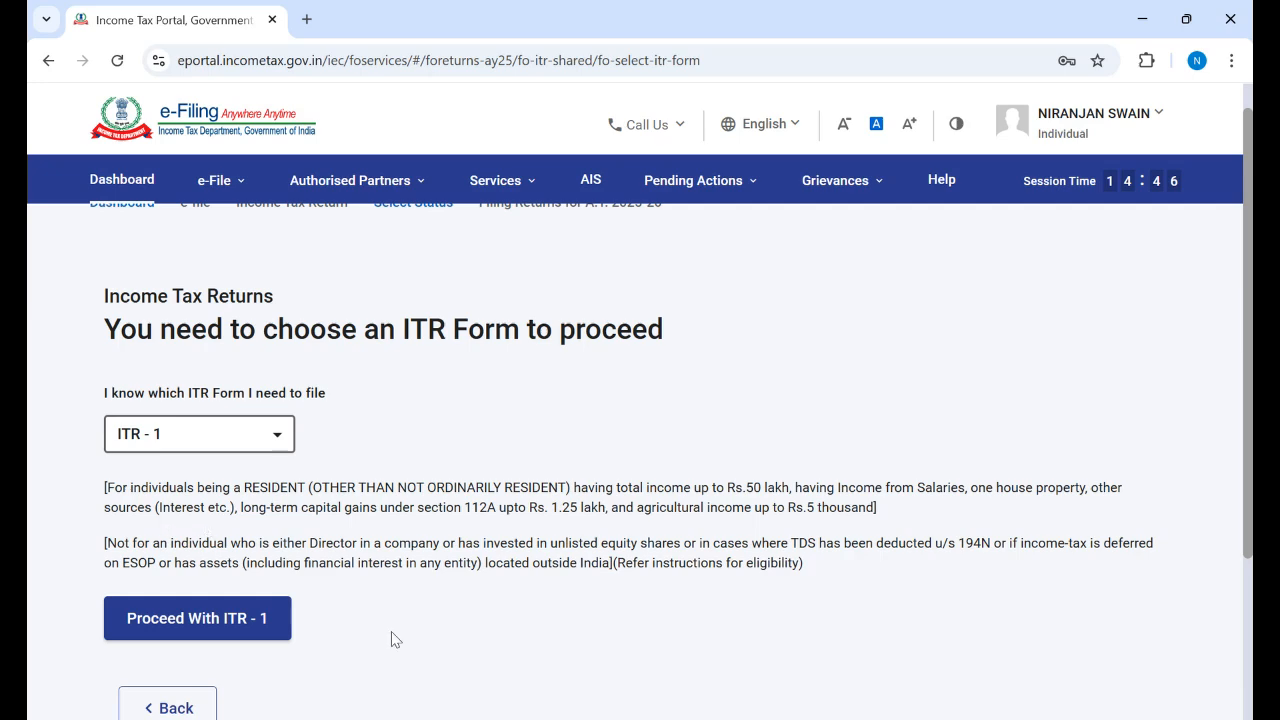
Step: Proceed with ITR - 1 and acknowledge the New Tax Regime notice with OK
{"action": "left_click", "coordinate": [208, 624]}
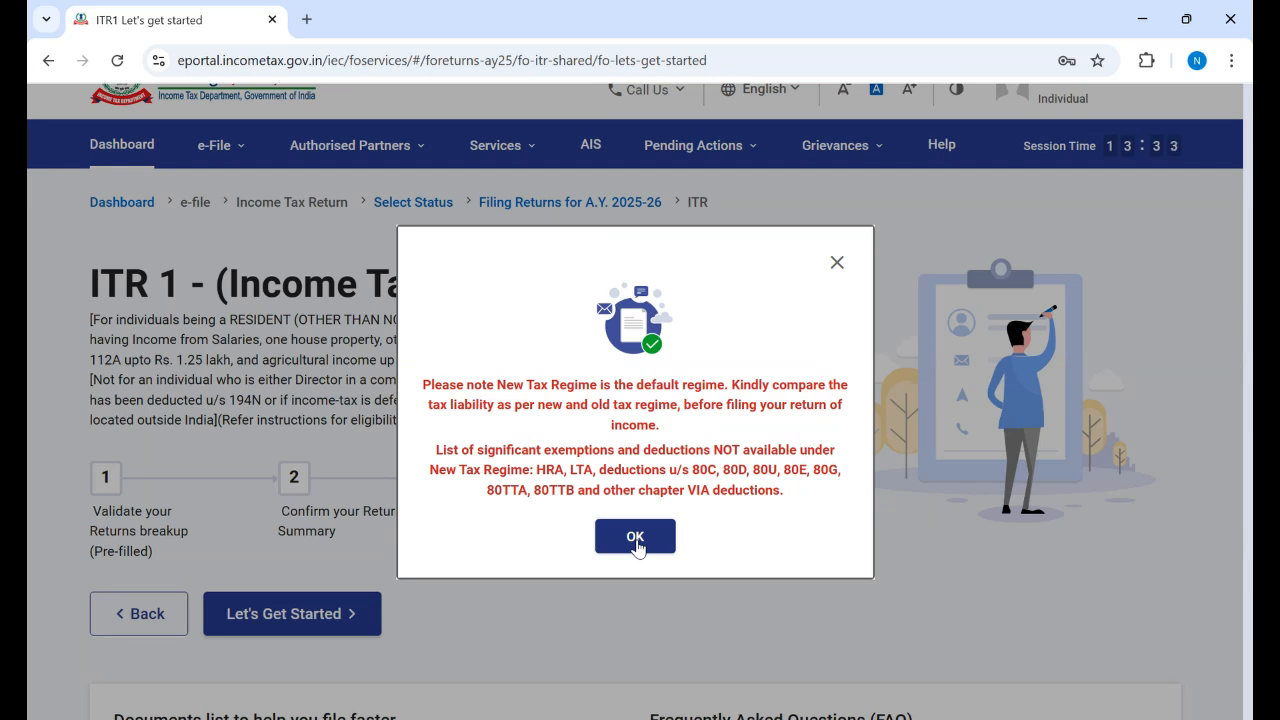
{"action": "left_click", "coordinate": [636, 540]}
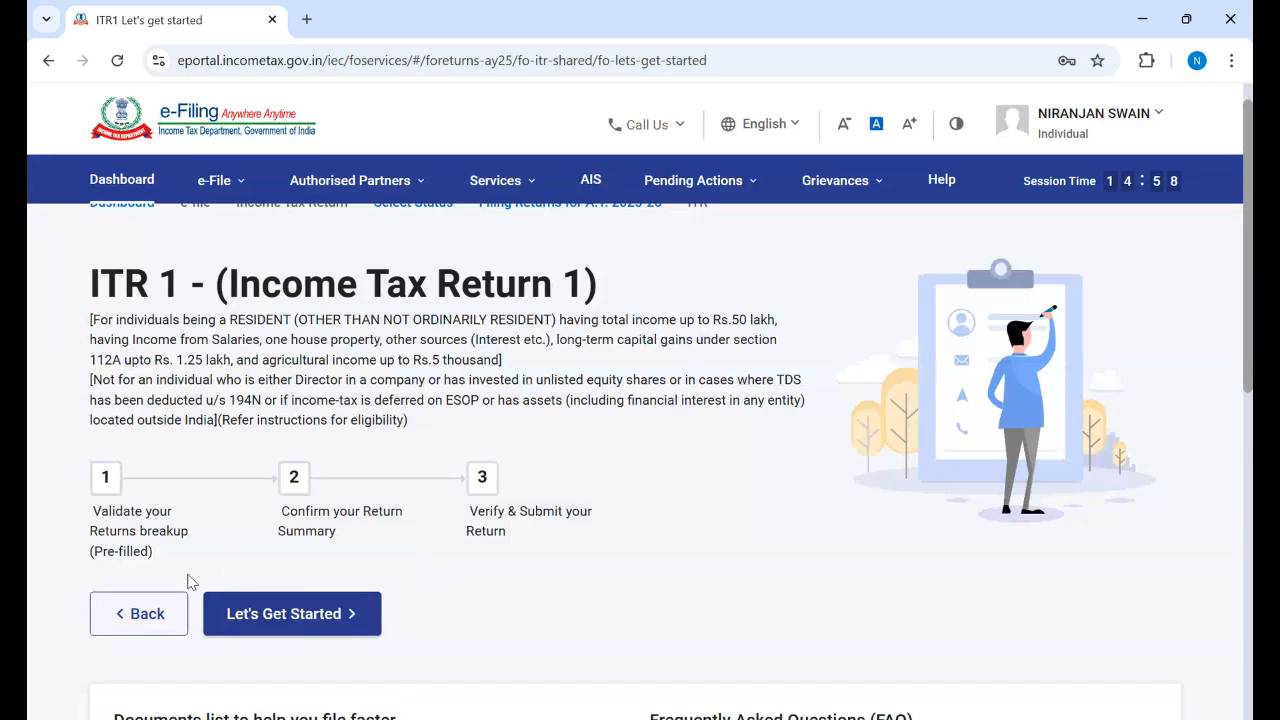
Step: Start the ITR-1 questionnaire and pick 'Taxable income is more than basic exemption limit' as the filing reason
{"action": "left_click", "coordinate": [285, 628]}
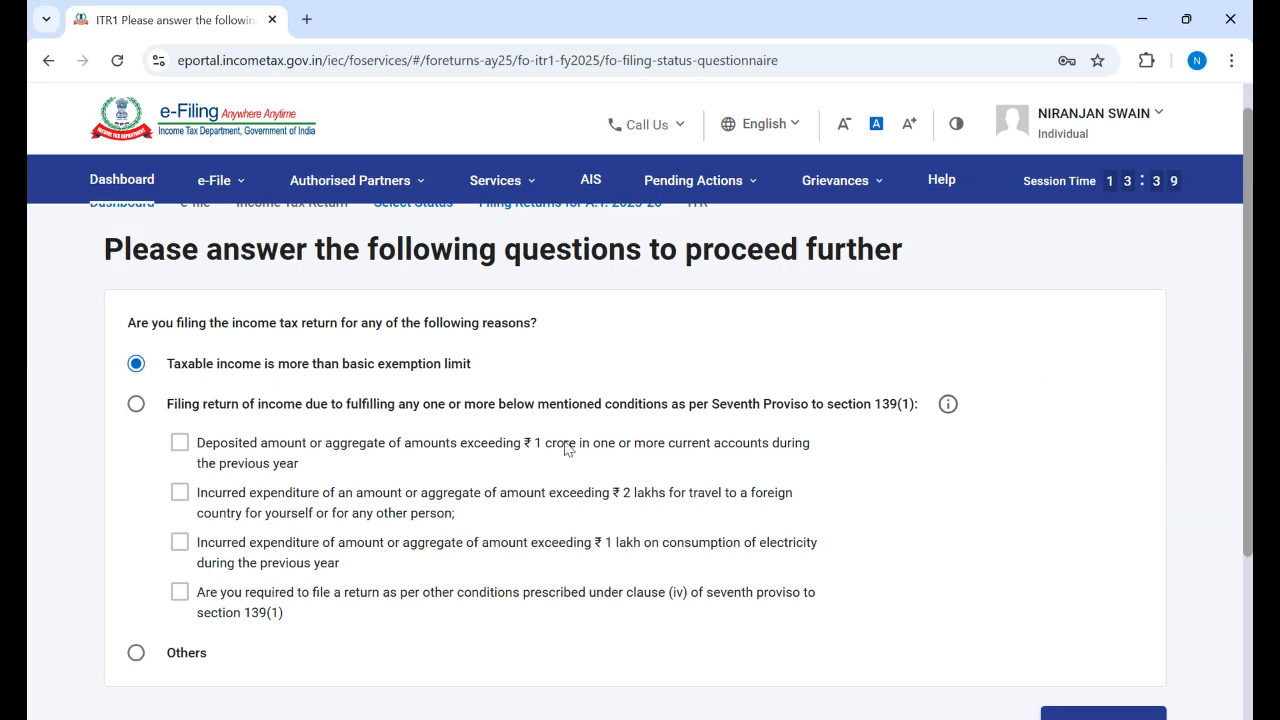
{"action": "scroll", "coordinate": [640, 420], "scroll_direction": "down", "scroll_amount": 3}
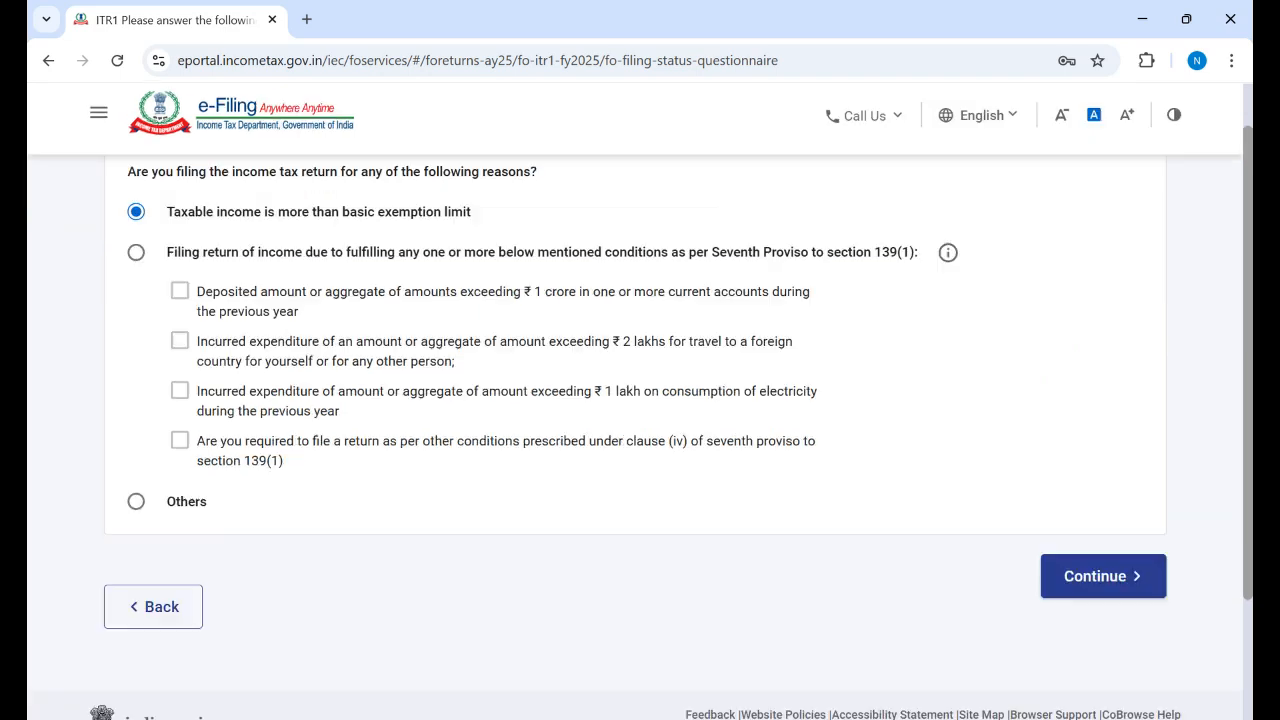
{"action": "left_click", "coordinate": [137, 430]}
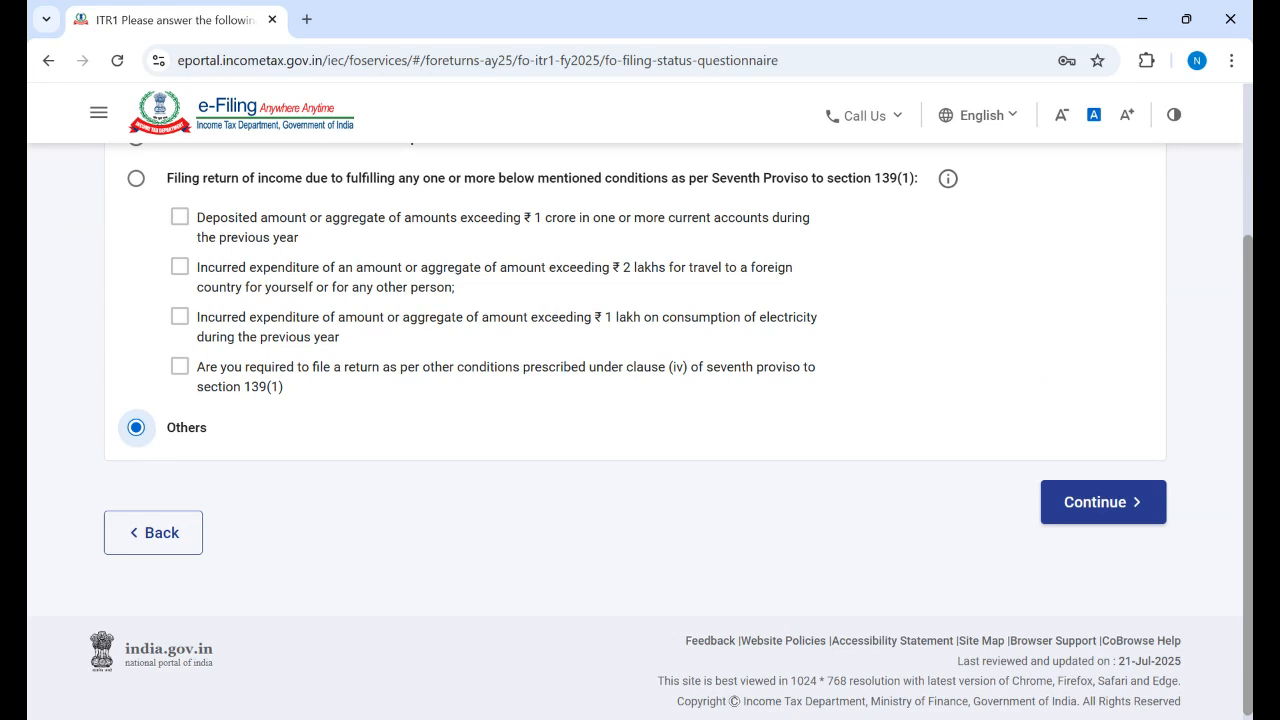
{"action": "scroll", "coordinate": [496, 410], "scroll_direction": "up", "scroll_amount": 2}
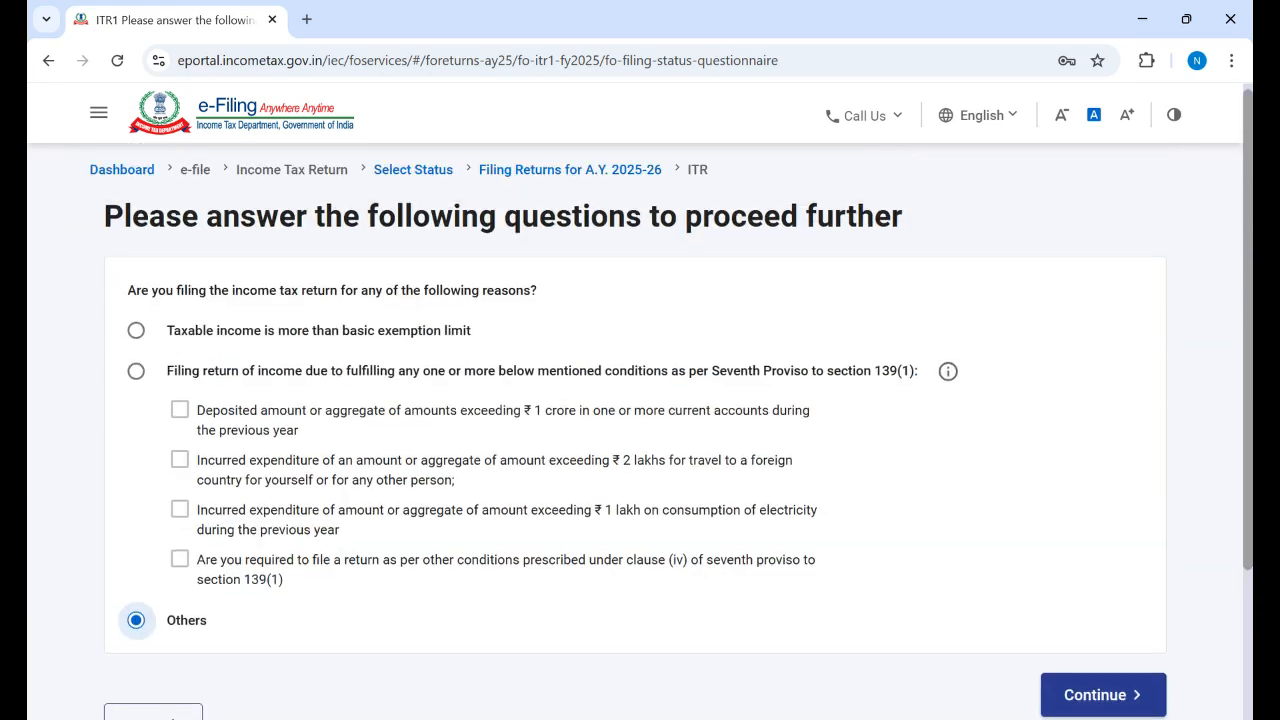
{"action": "left_click", "coordinate": [136, 331]}
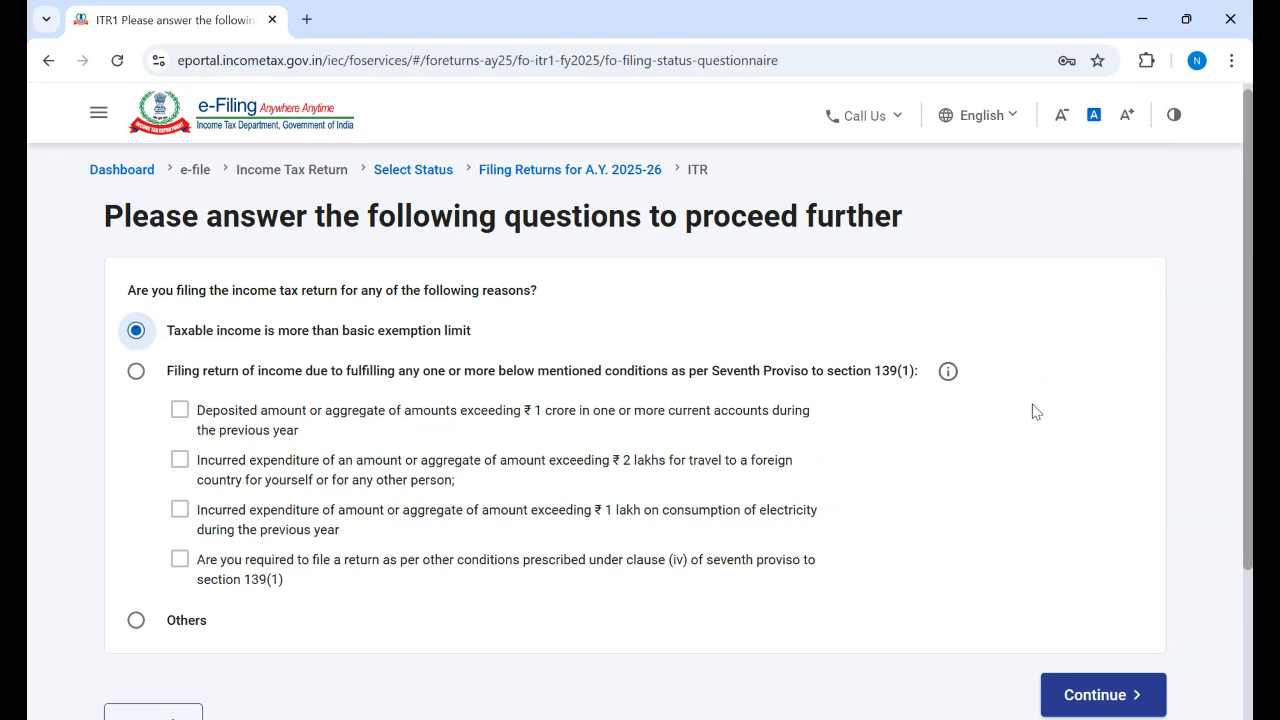
{"action": "scroll", "coordinate": [1172, 563], "scroll_direction": "down", "scroll_amount": 1}
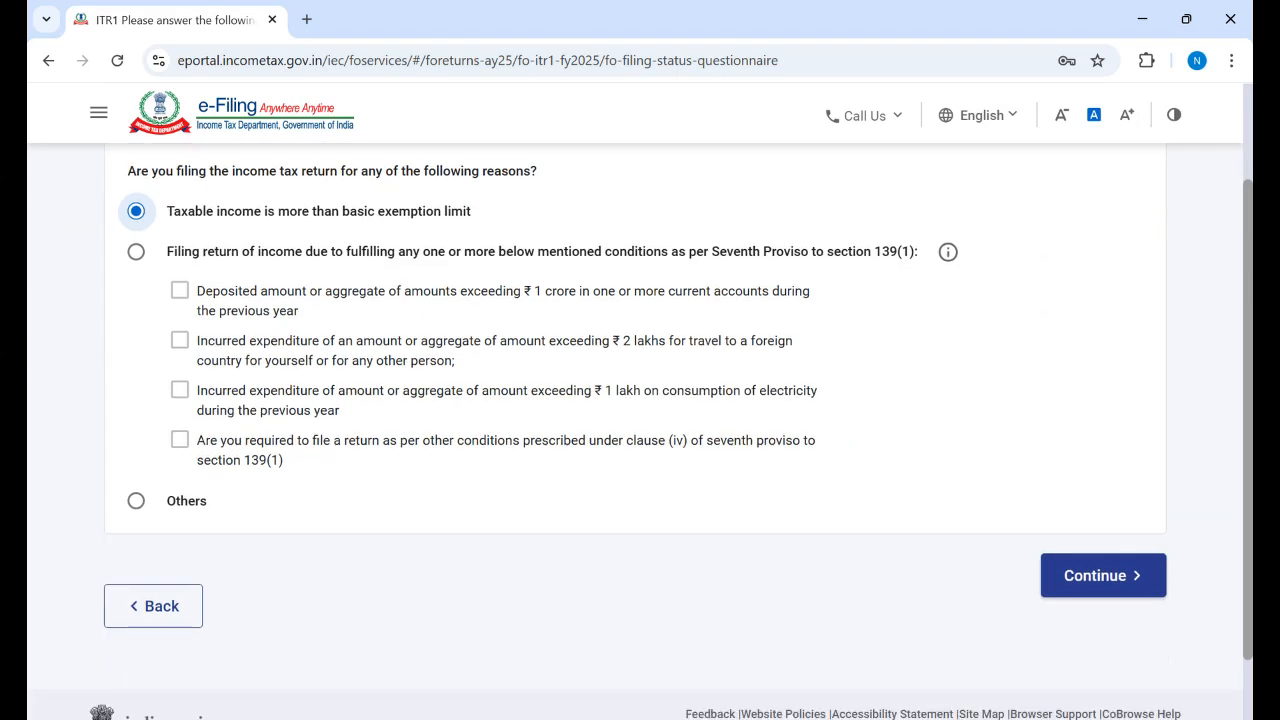
Step: Submit the filing reason to reach the ITR-1 Return Summary with its pre-fill notice
{"action": "left_click", "coordinate": [1090, 587]}
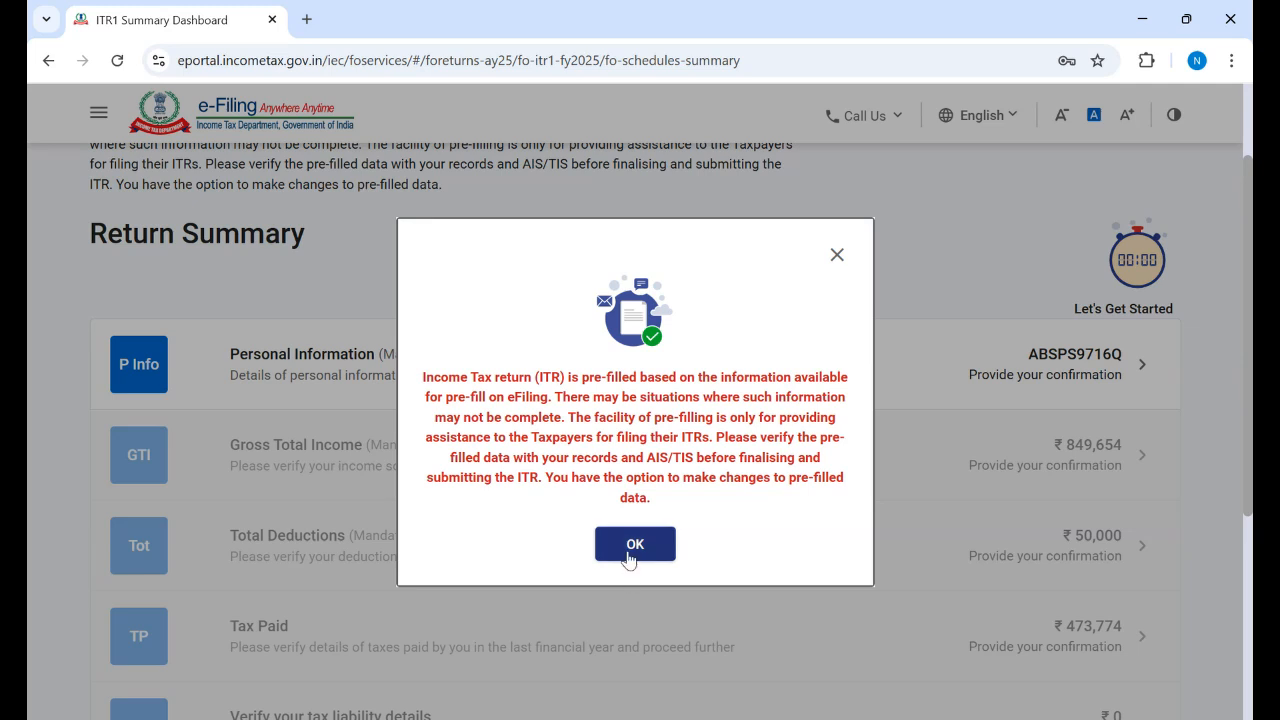
Step: Dismiss the pre-filled data notice and scroll through the Return Summary sections
{"action": "left_click", "coordinate": [637, 550]}
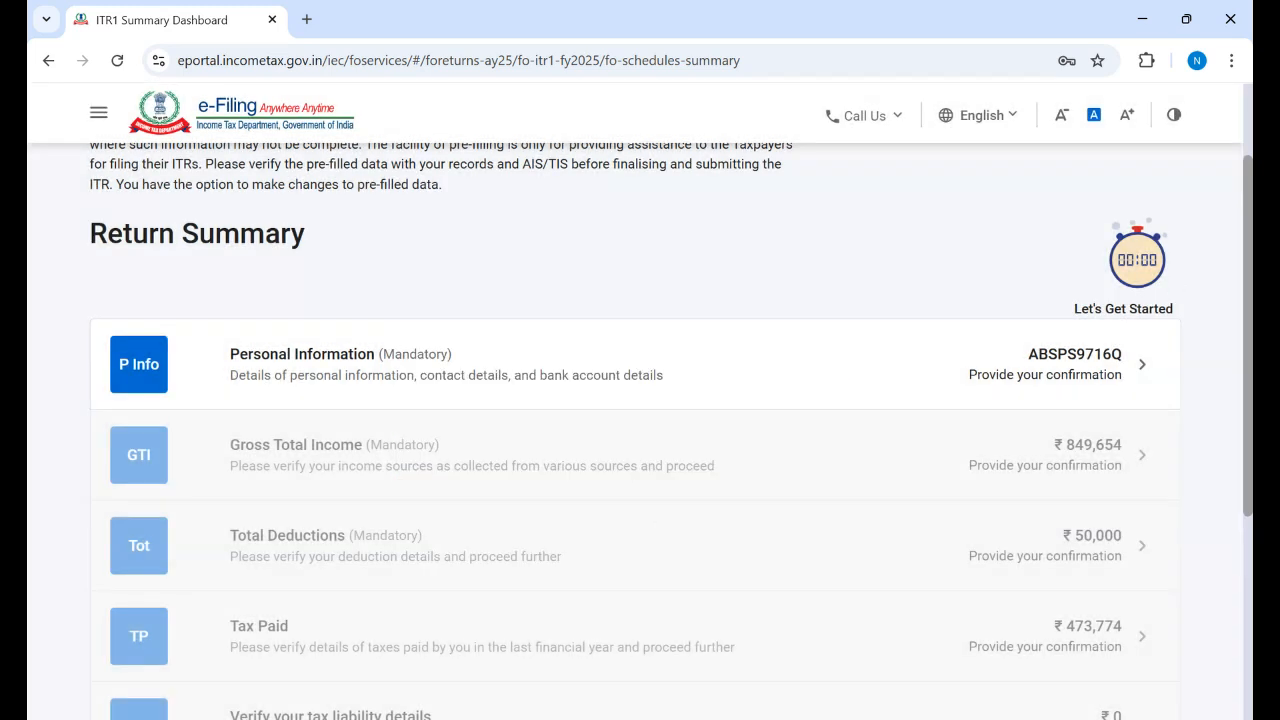
{"action": "scroll", "coordinate": [672, 430], "scroll_direction": "down", "scroll_amount": 2}
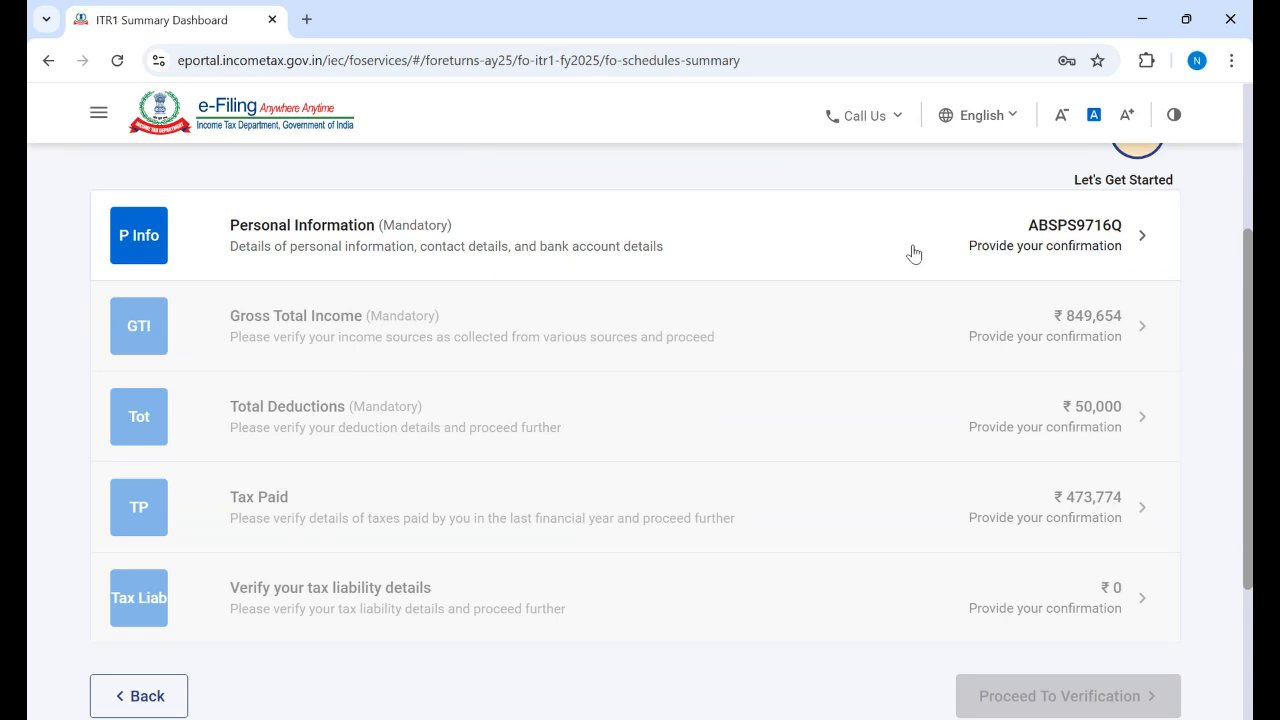
Step: Open the Personal Information section and bring the contact details and Nature of Employment into view
{"action": "left_click", "coordinate": [367, 231]}
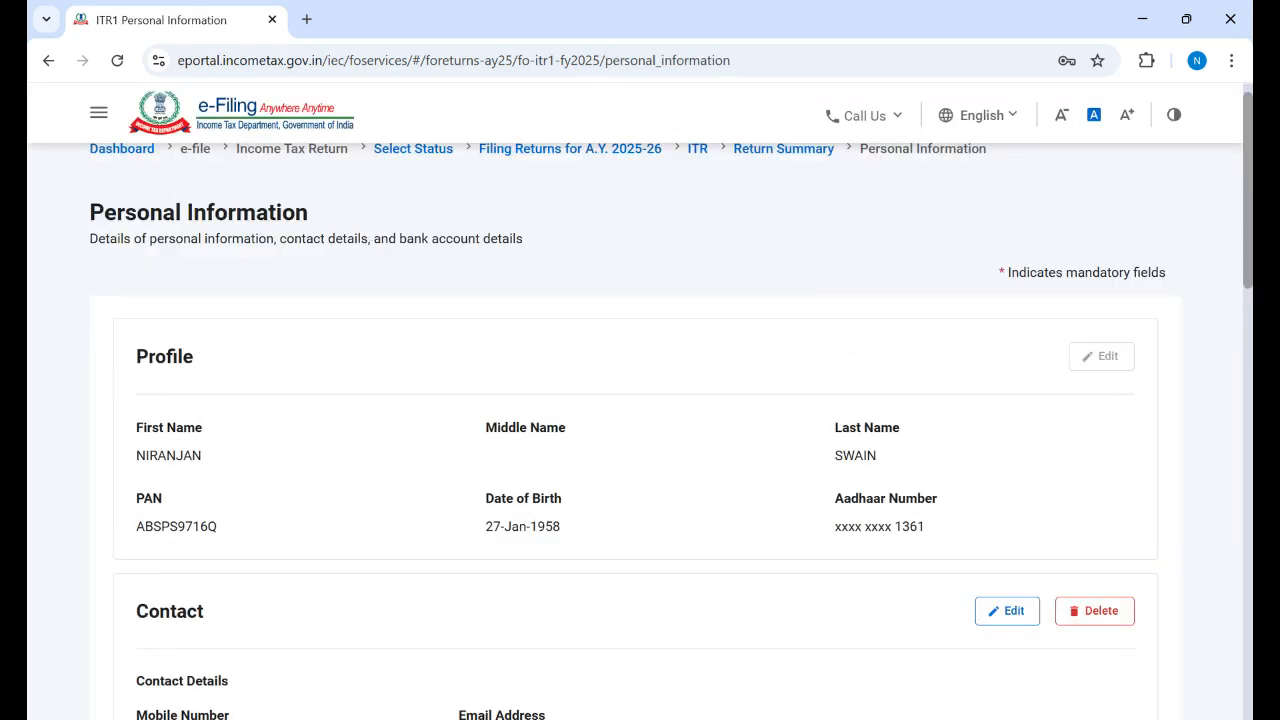
{"action": "scroll", "coordinate": [672, 406], "scroll_direction": "down", "scroll_amount": 1}
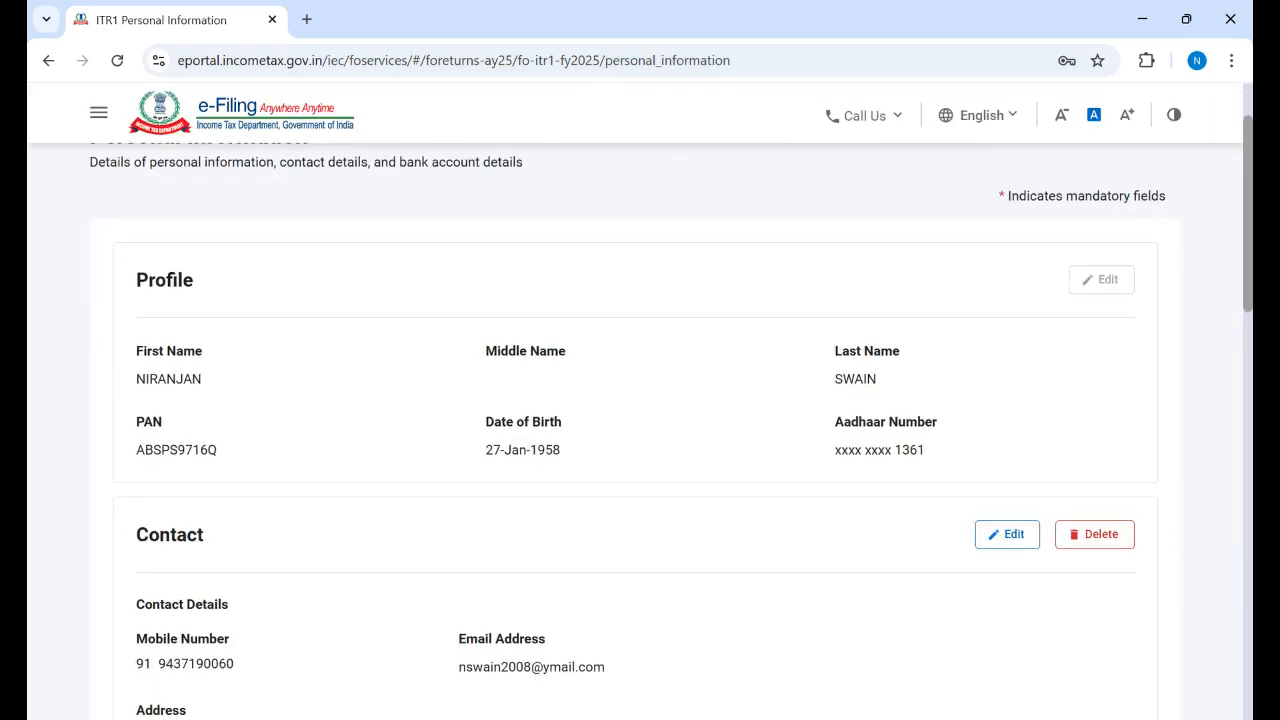
{"action": "scroll", "coordinate": [640, 400], "scroll_direction": "up", "scroll_amount": 2}
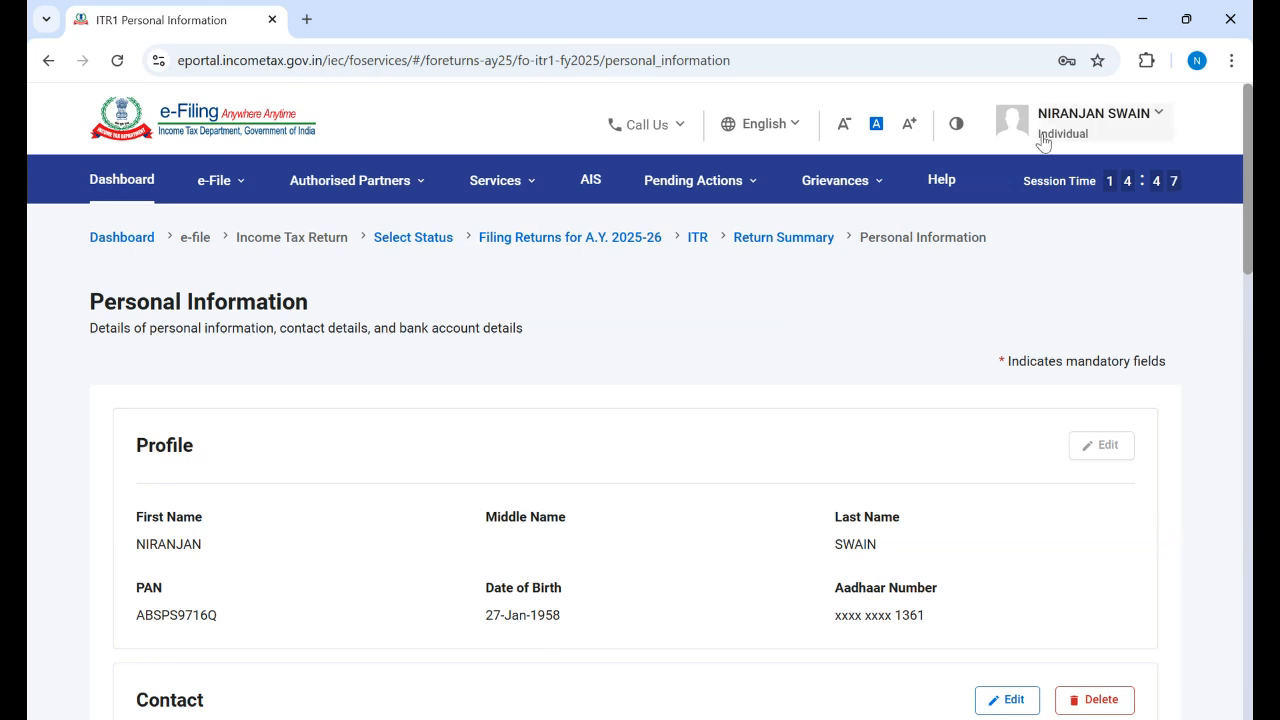
{"action": "mouse_move", "coordinate": [215, 188]}
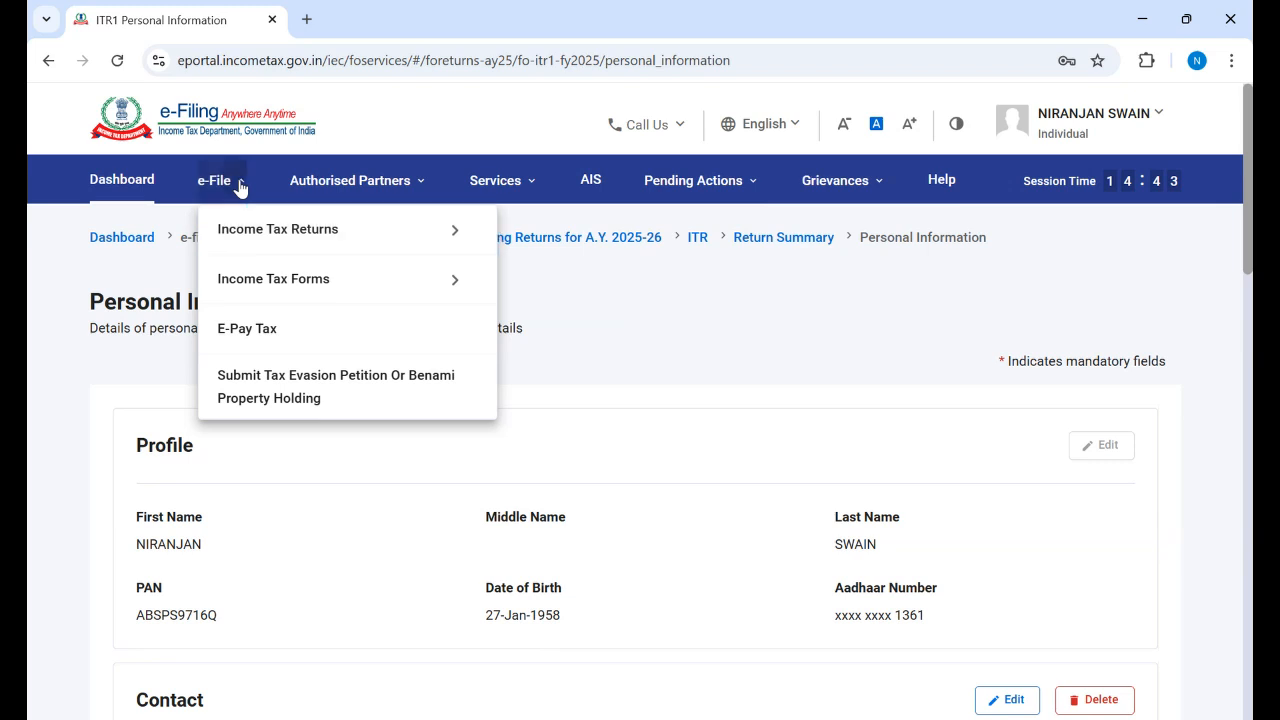
{"action": "mouse_move", "coordinate": [374, 191]}
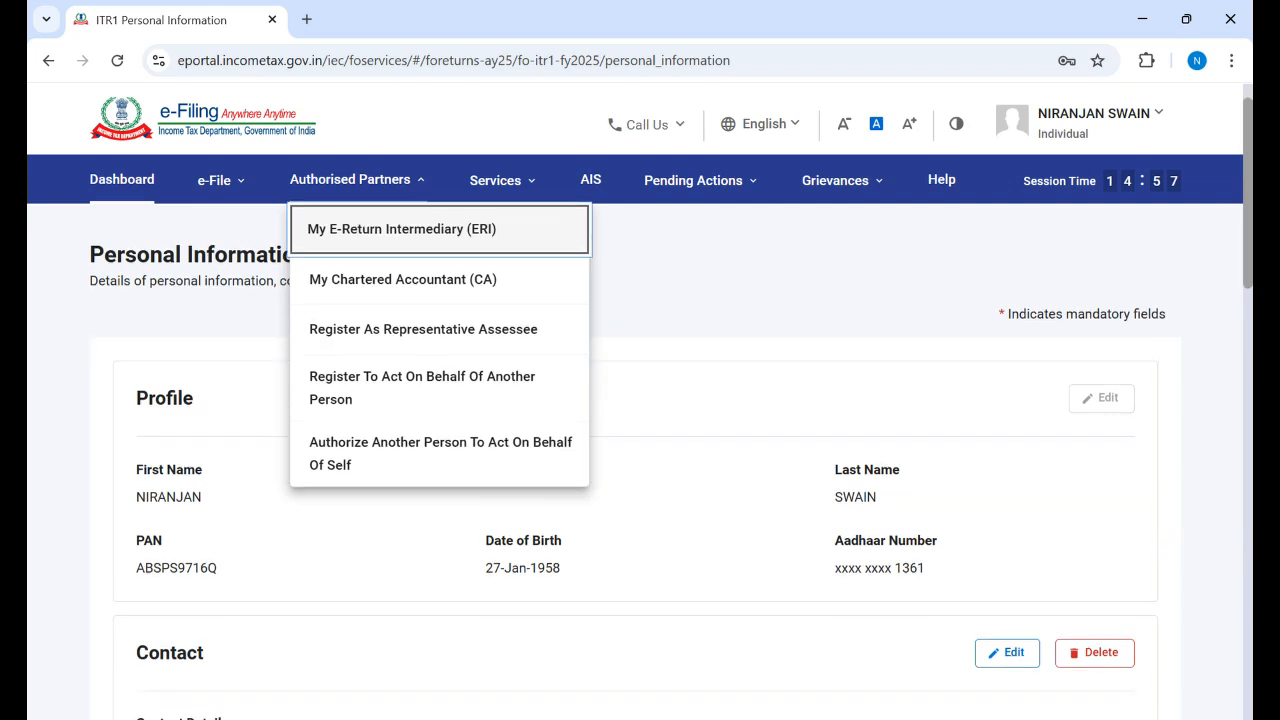
{"action": "scroll", "coordinate": [1072, 280], "scroll_direction": "down", "scroll_amount": 1}
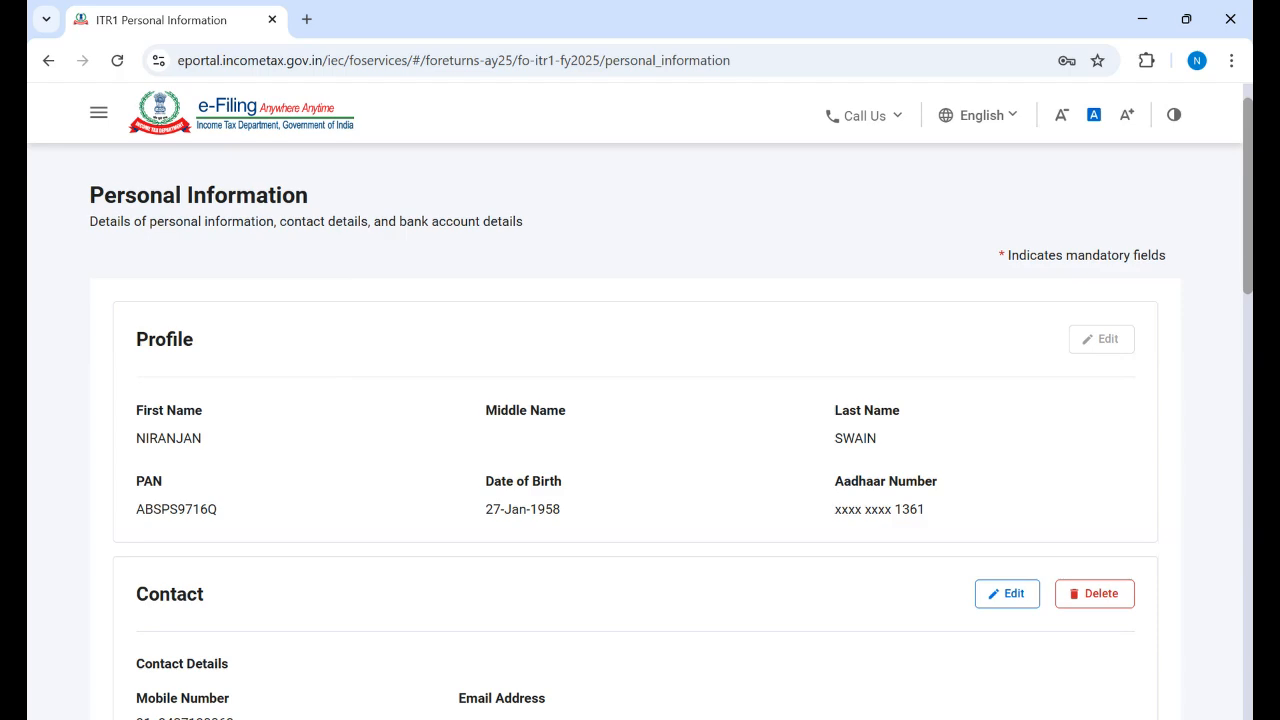
{"action": "scroll", "coordinate": [932, 481], "scroll_direction": "down", "scroll_amount": 3}
{"action": "left_click_drag", "start_coordinate": [1246, 311], "coordinate": [1246, 348]}
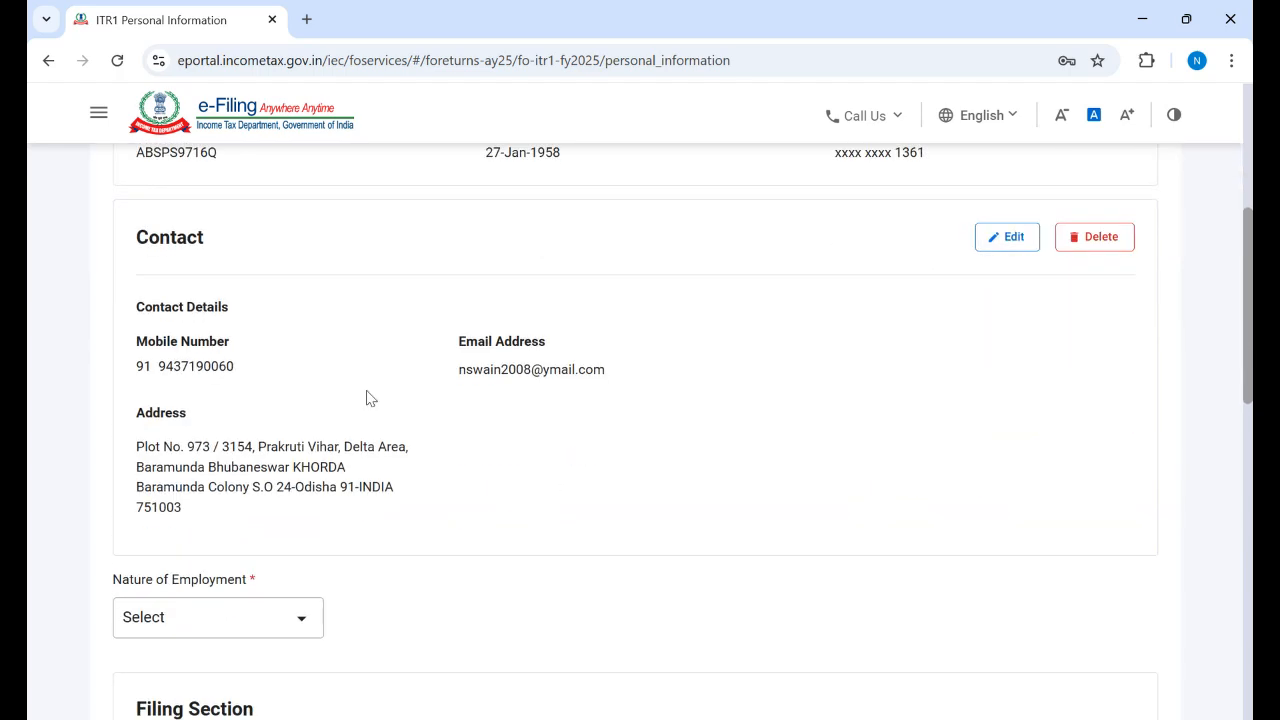
Step: Edit the contact details, review the mobile, email and address fields, and save unchanged
{"action": "left_click", "coordinate": [1006, 238]}
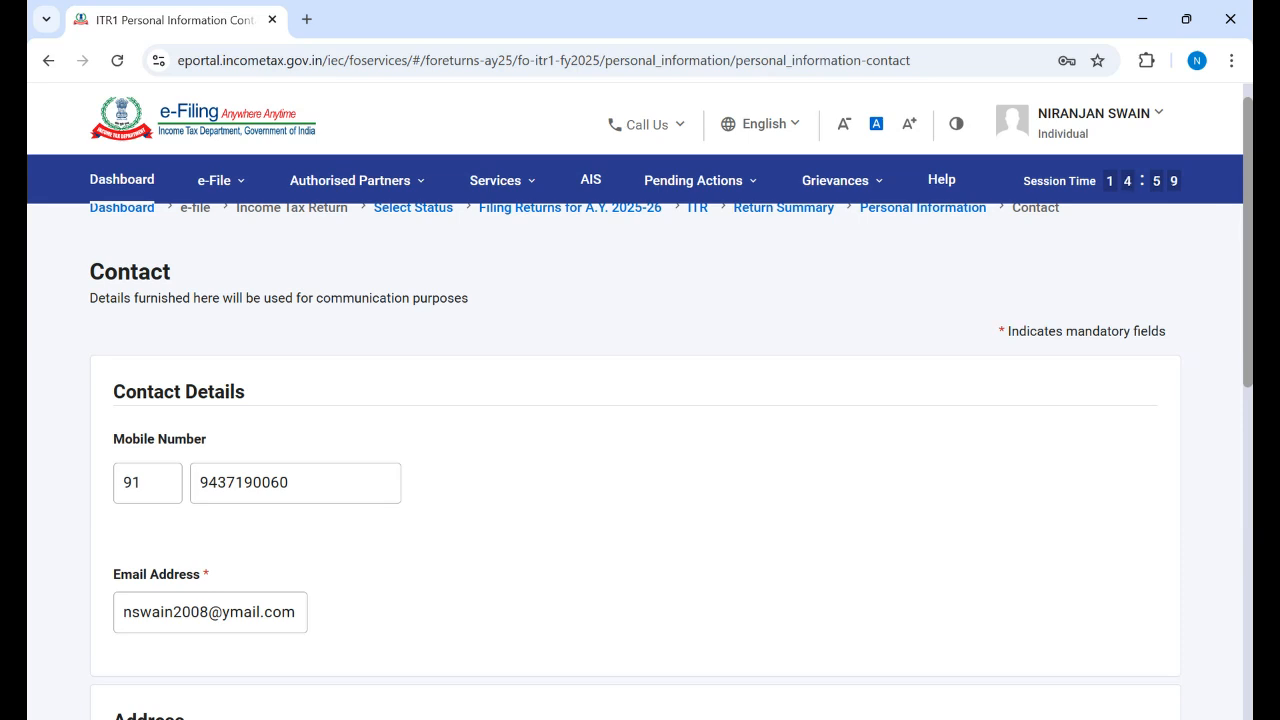
{"action": "scroll", "coordinate": [640, 430], "scroll_direction": "down", "scroll_amount": 3}
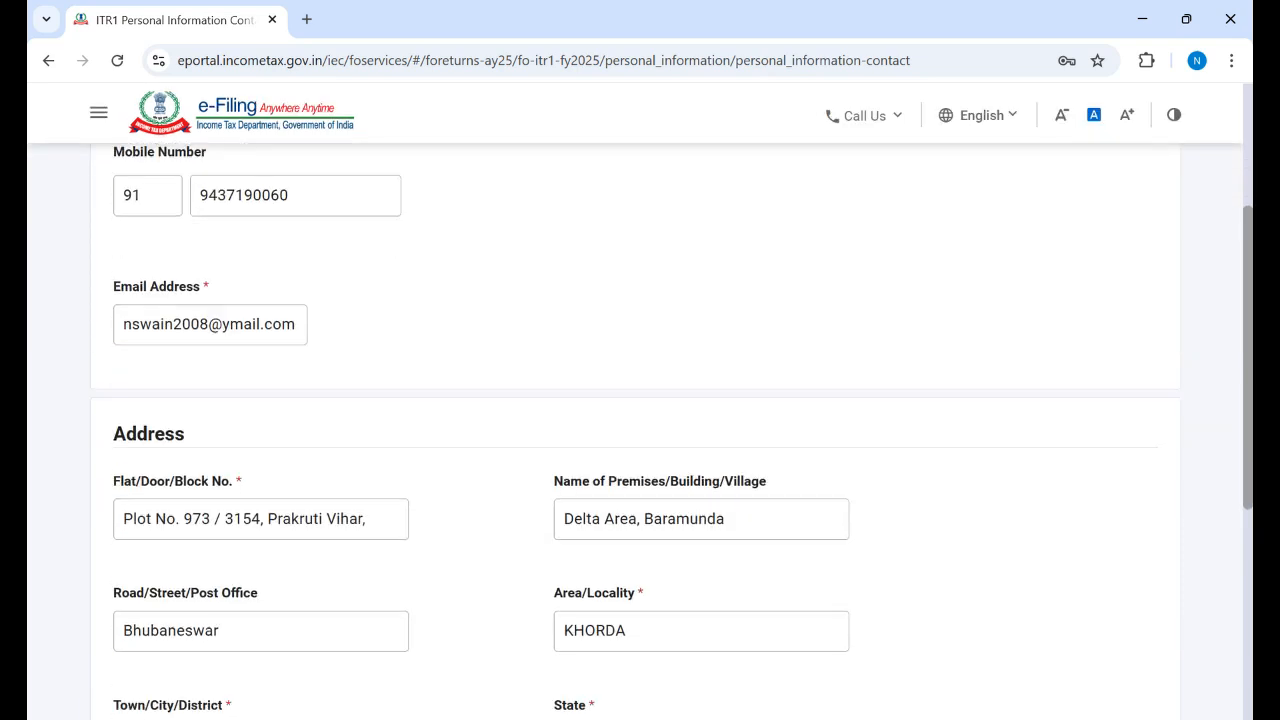
{"action": "scroll", "coordinate": [243, 371], "scroll_direction": "up", "scroll_amount": 1}
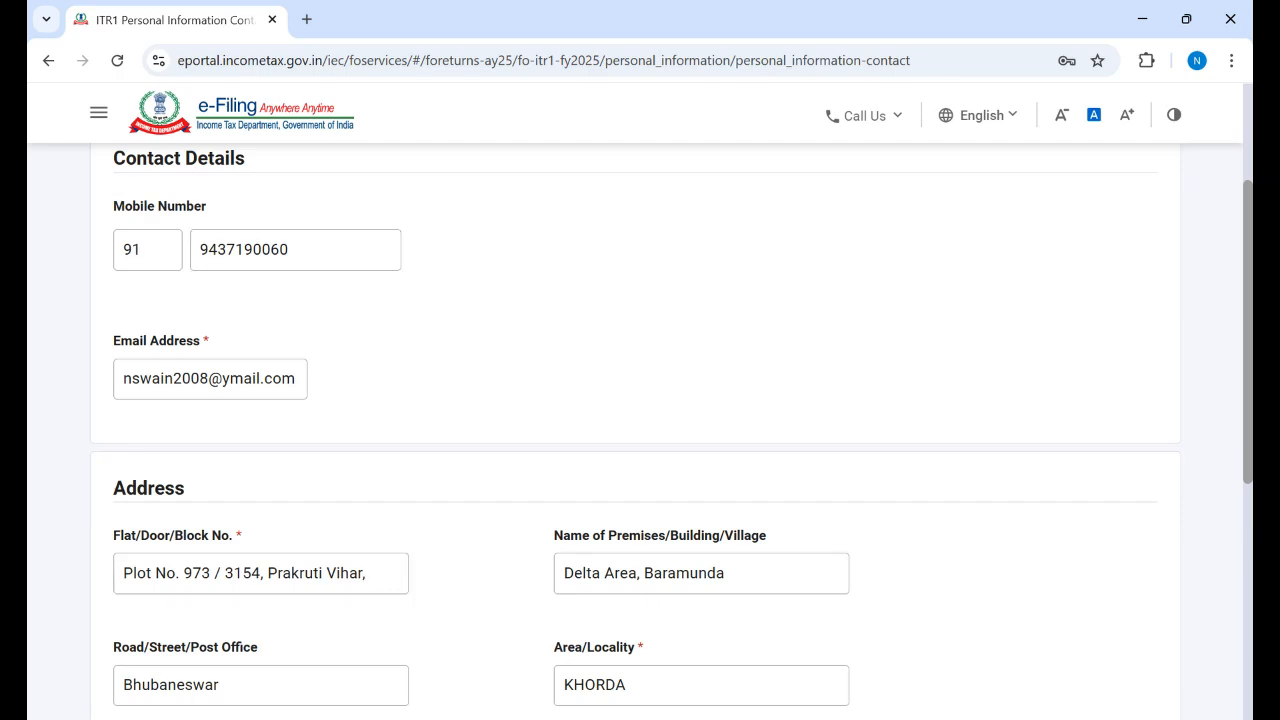
{"action": "scroll", "coordinate": [636, 430], "scroll_direction": "up", "scroll_amount": 3}
{"action": "scroll", "coordinate": [636, 430], "scroll_direction": "down", "scroll_amount": 4}
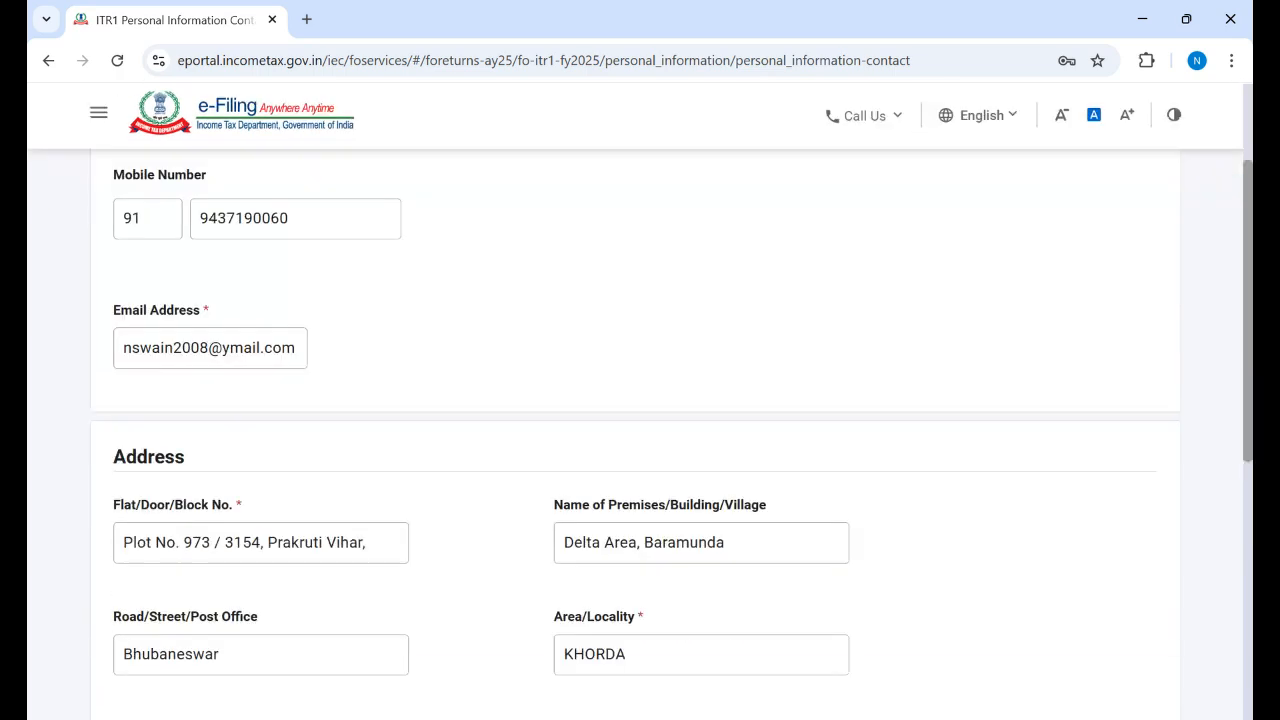
{"action": "scroll", "coordinate": [1247, 537], "scroll_direction": "down", "scroll_amount": 3}
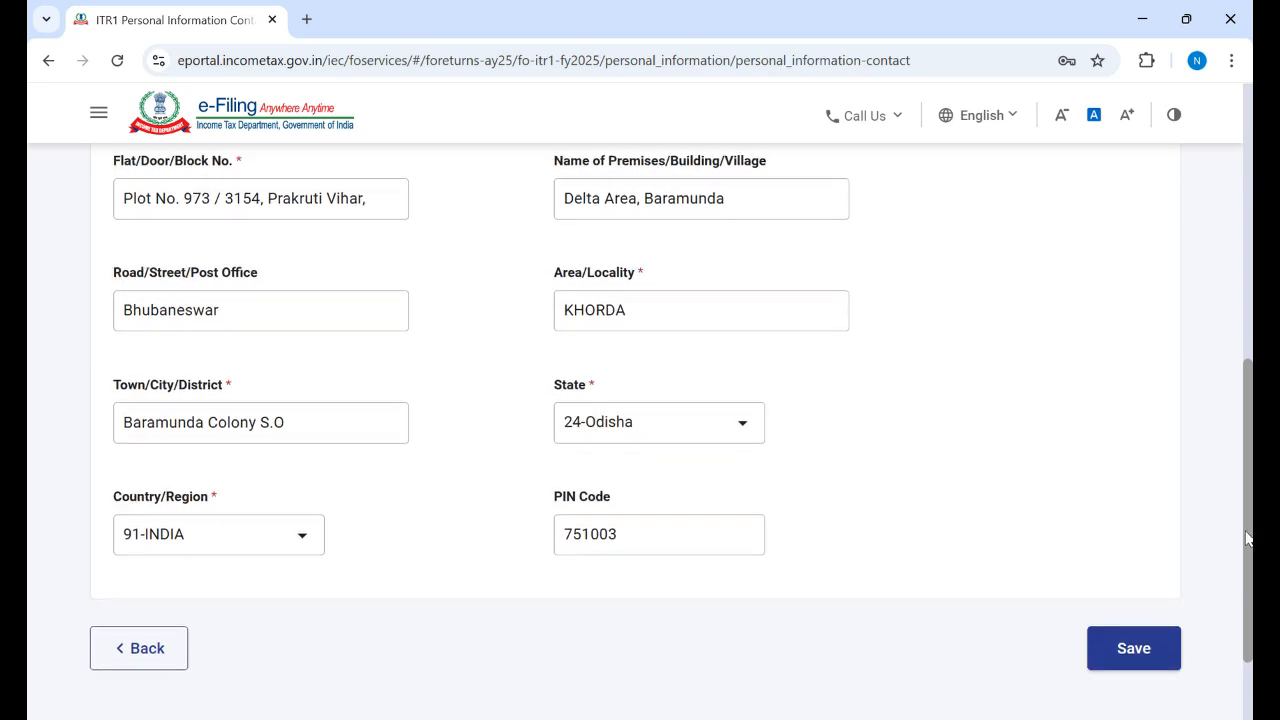
{"action": "left_click", "coordinate": [1140, 660]}
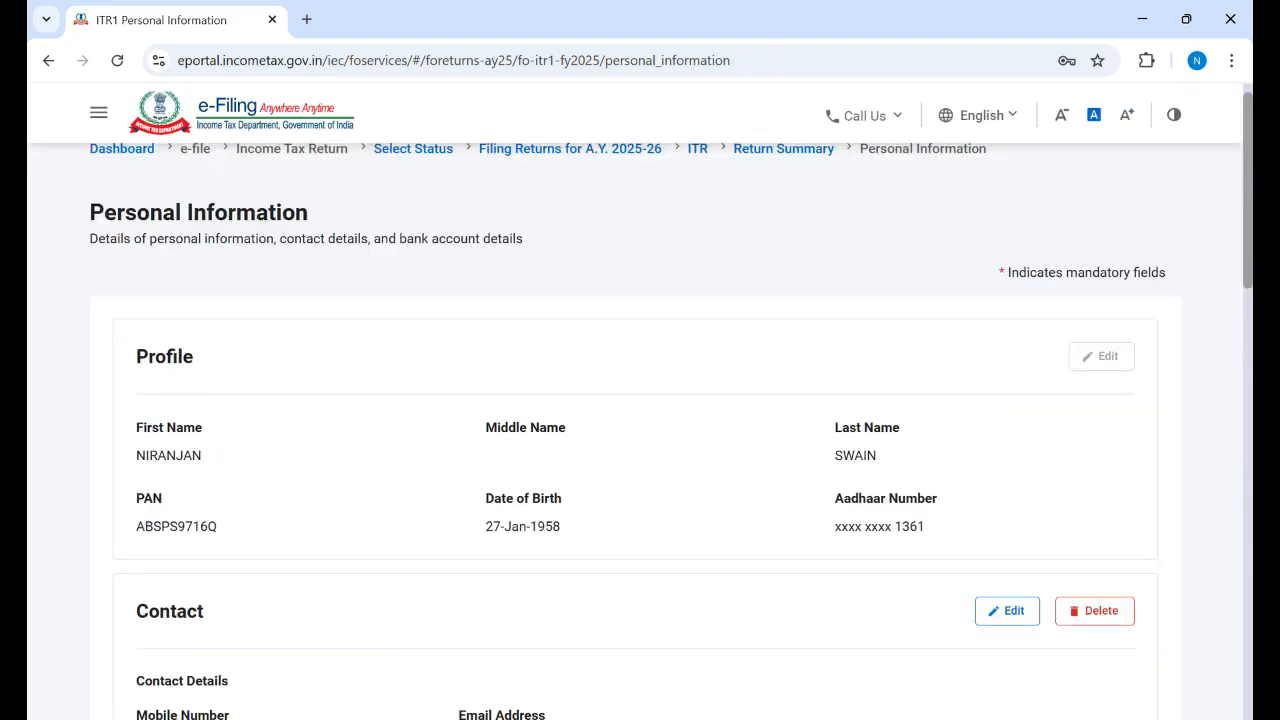
Step: Scroll the Personal Information page to the Nature of Employment field and Filing Section
{"action": "scroll", "coordinate": [635, 430], "scroll_direction": "down", "scroll_amount": 1}
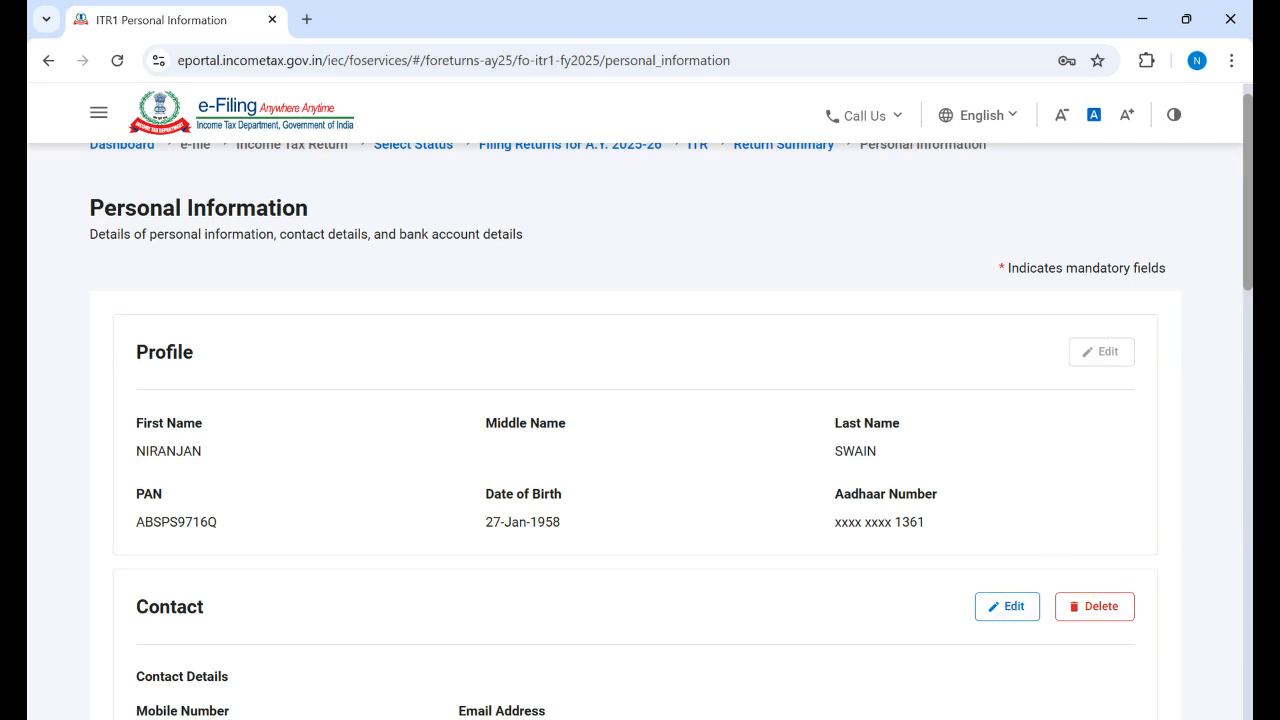
{"action": "scroll", "coordinate": [635, 430], "scroll_direction": "down", "scroll_amount": 7}
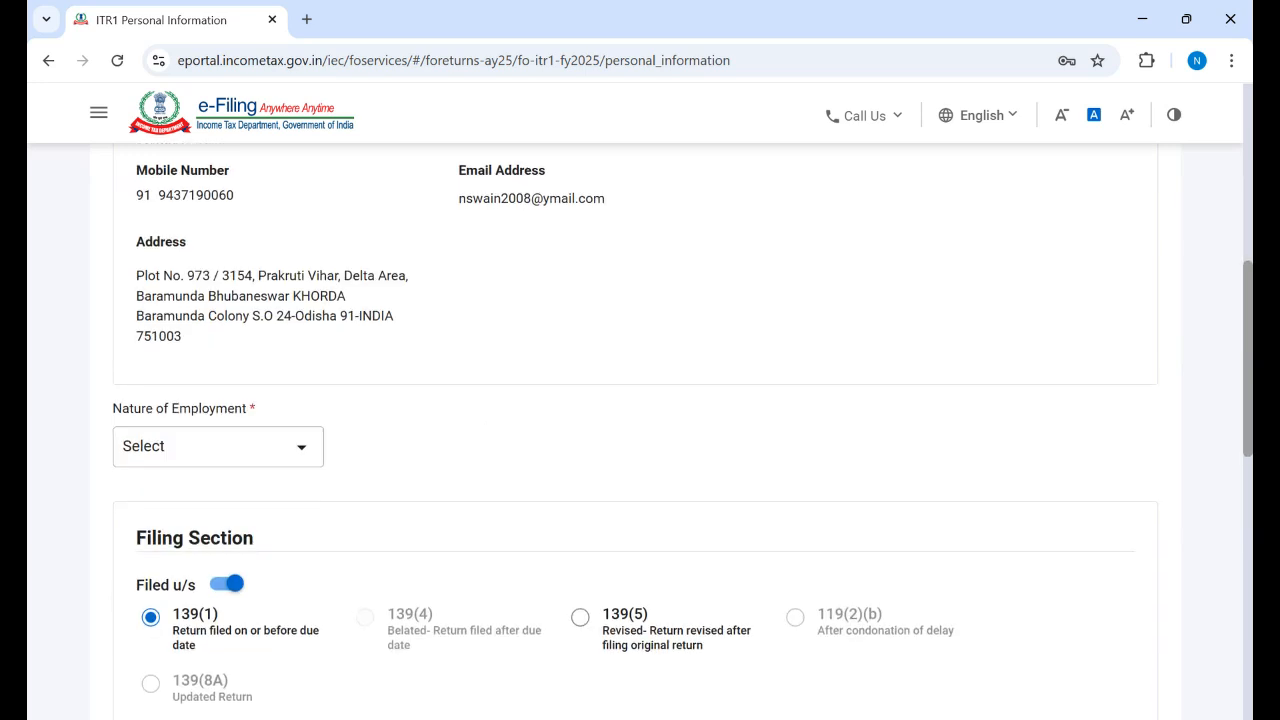
{"action": "scroll", "coordinate": [635, 430], "scroll_direction": "up", "scroll_amount": 2}
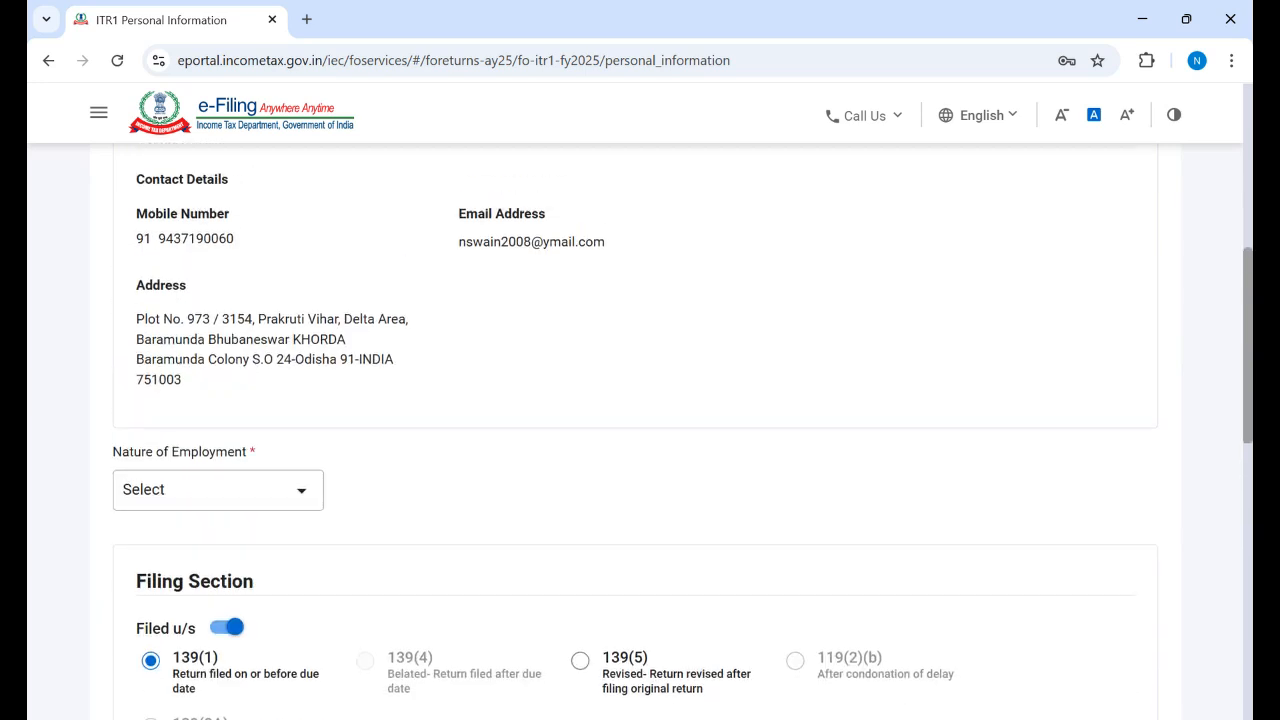
Step: Choose Others from the Nature of Employment dropdown list
{"action": "left_click", "coordinate": [303, 499]}
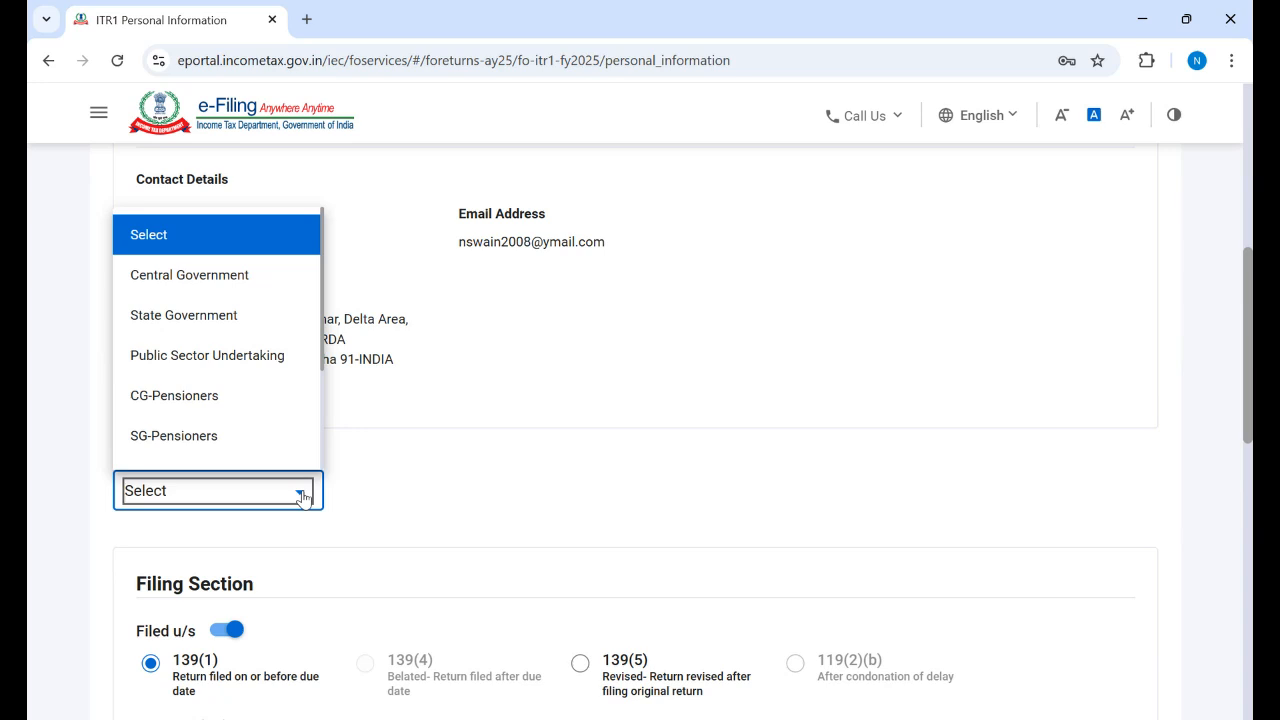
{"action": "left_click", "coordinate": [522, 436]}
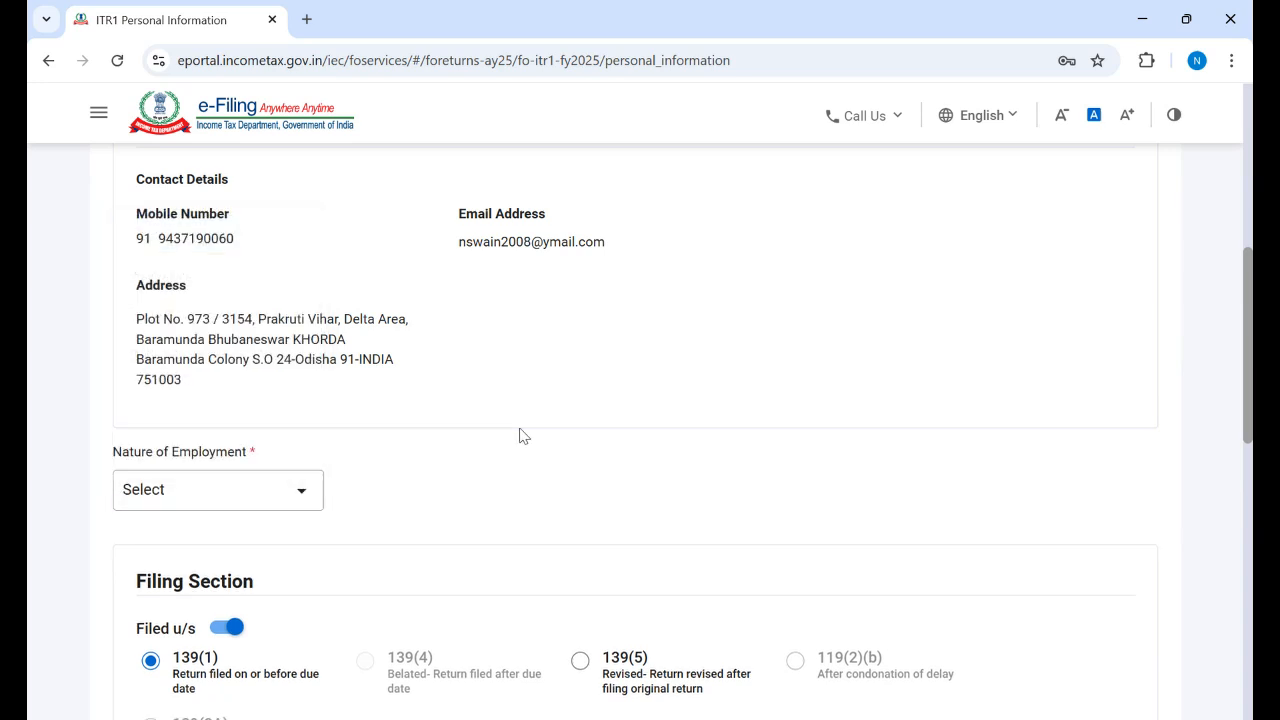
{"action": "left_click", "coordinate": [304, 501]}
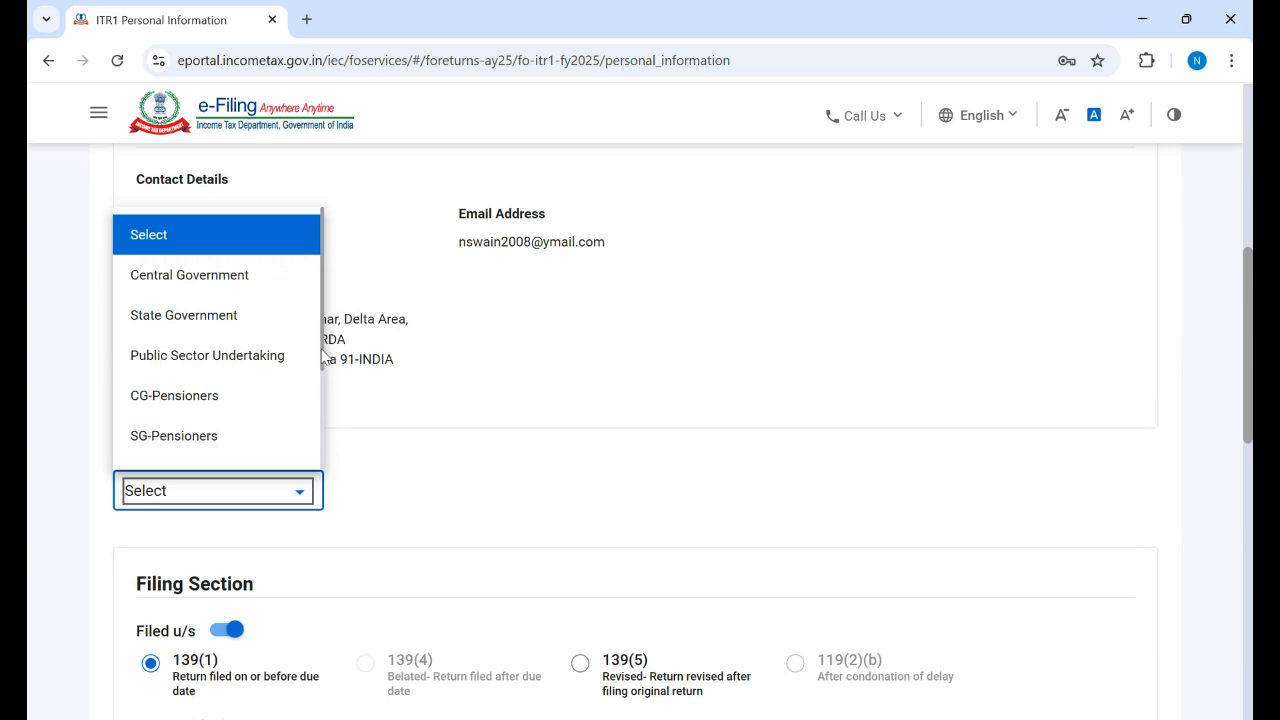
{"action": "left_click_drag", "start_coordinate": [320, 357], "coordinate": [337, 437]}
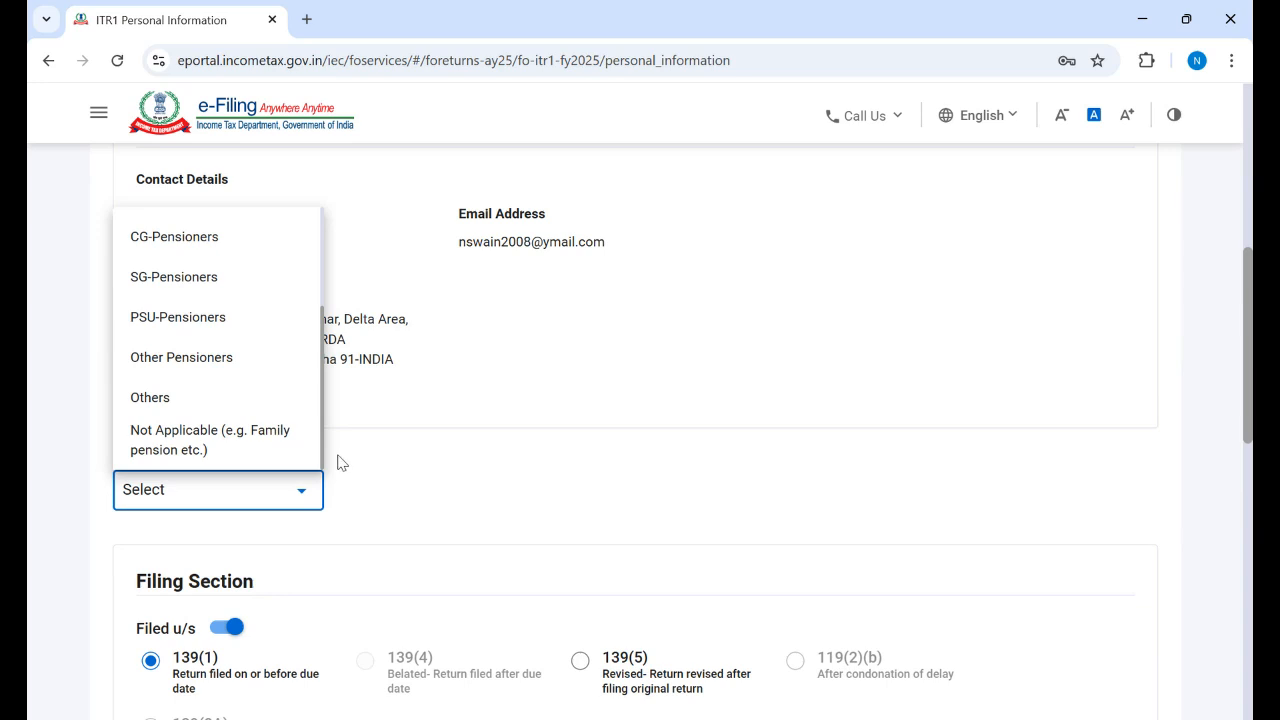
{"action": "left_click", "coordinate": [150, 398]}
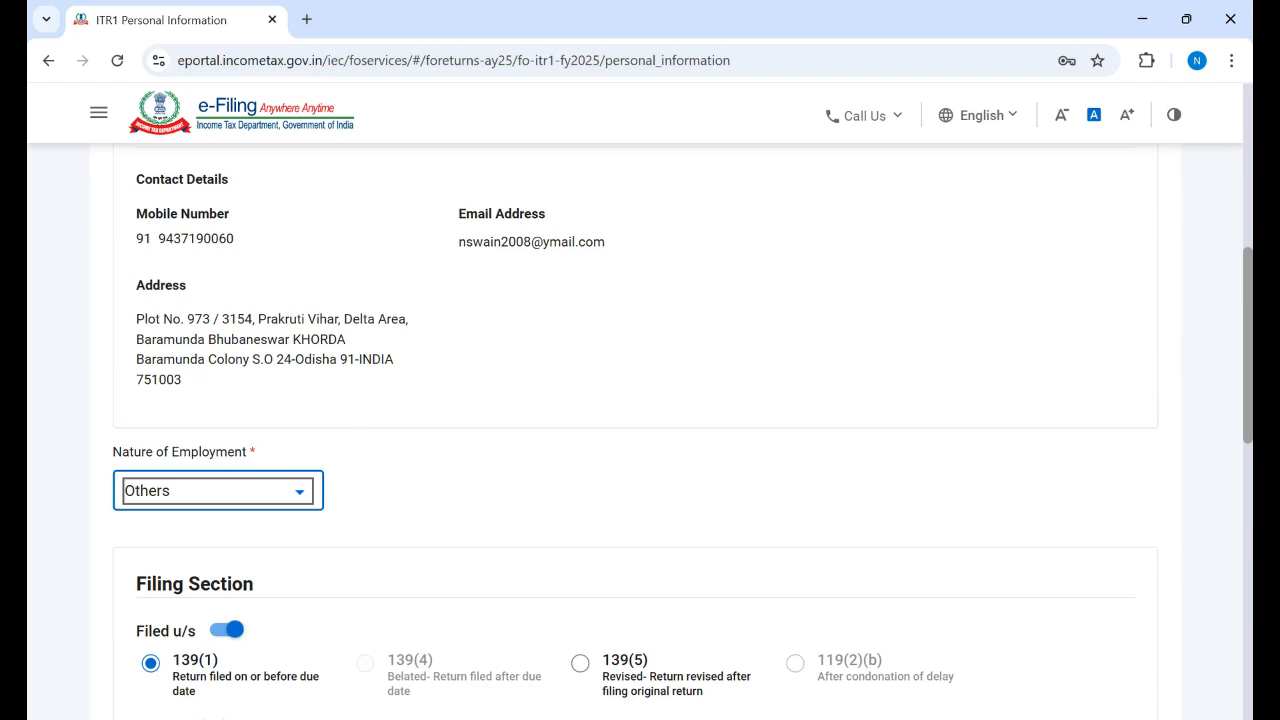
{"action": "scroll", "coordinate": [200, 500], "scroll_direction": "down", "scroll_amount": 3}
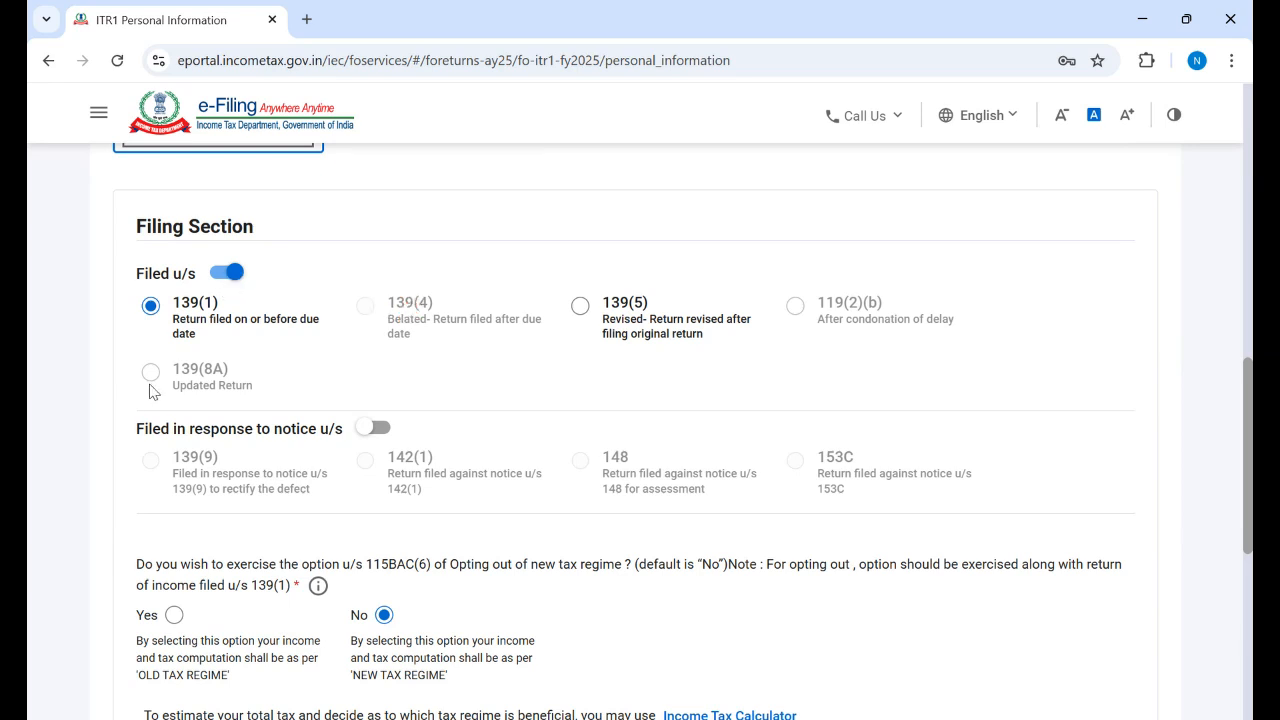
Step: Toggle the Filed u/s switch between notice response and section 139, ending on section 139
{"action": "left_click", "coordinate": [152, 309]}
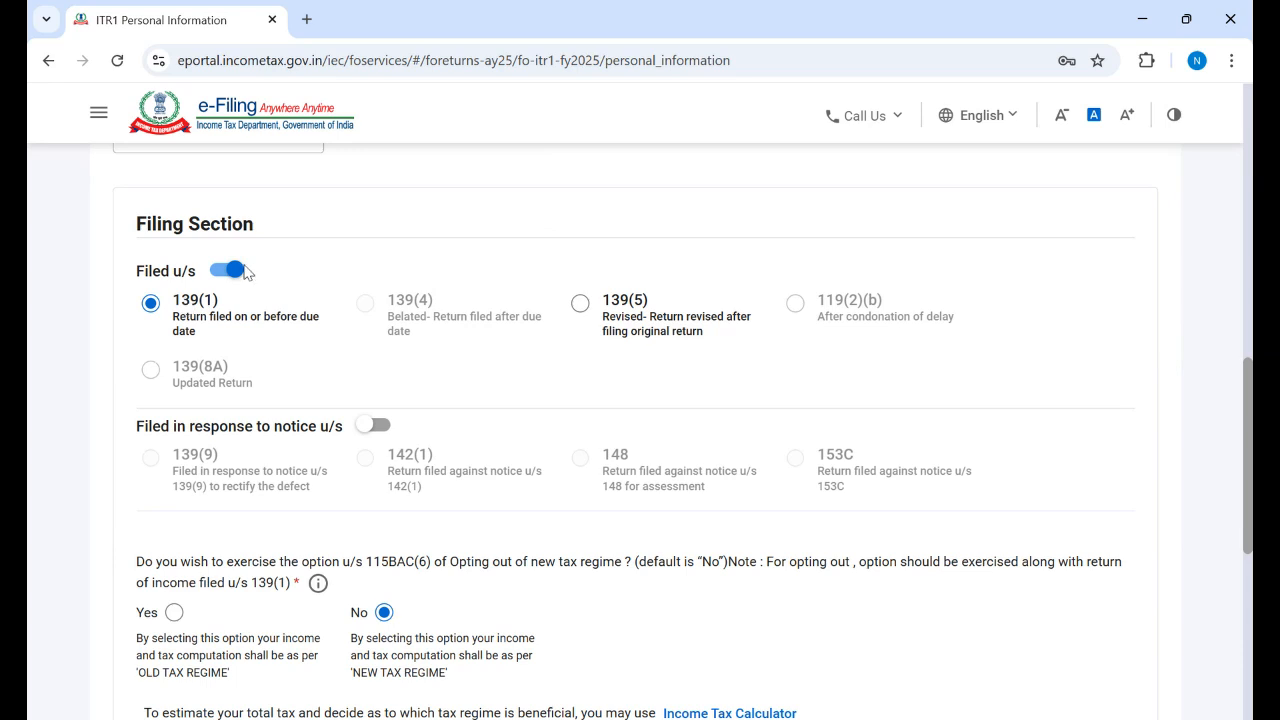
{"action": "left_click", "coordinate": [222, 272]}
{"action": "left_click", "coordinate": [222, 272]}
{"action": "left_click", "coordinate": [222, 272]}
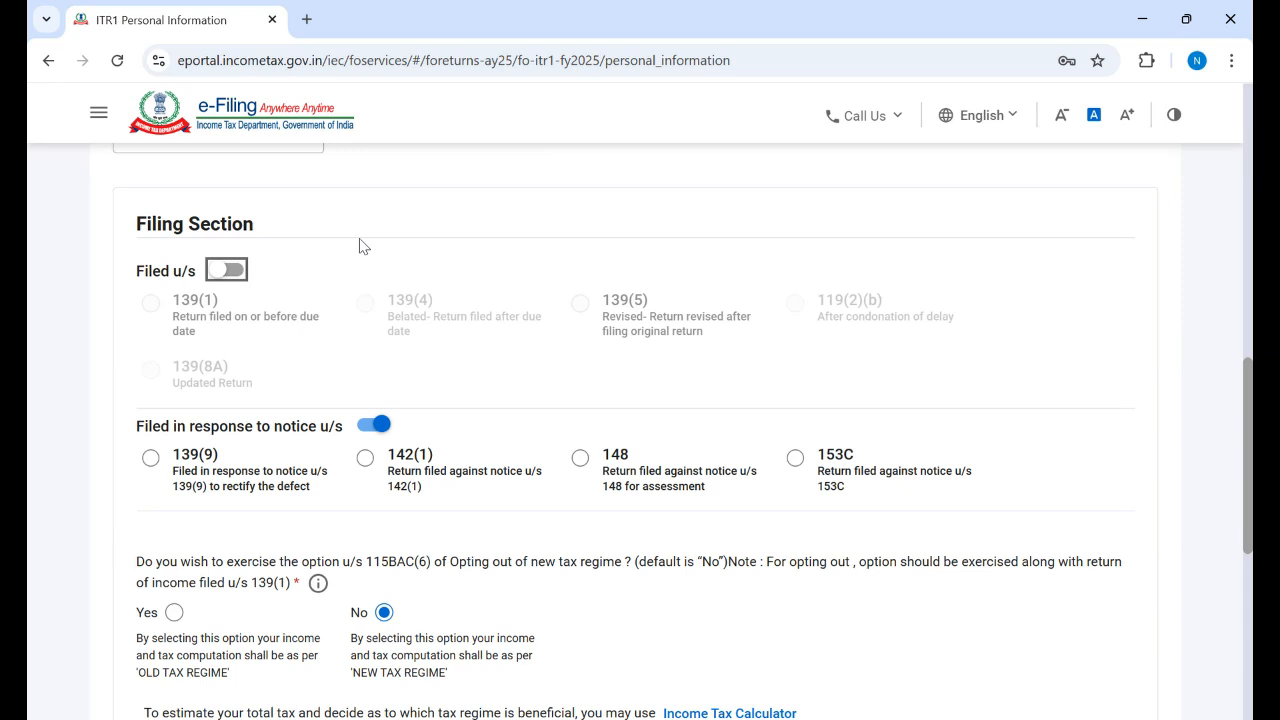
{"action": "left_click", "coordinate": [237, 274]}
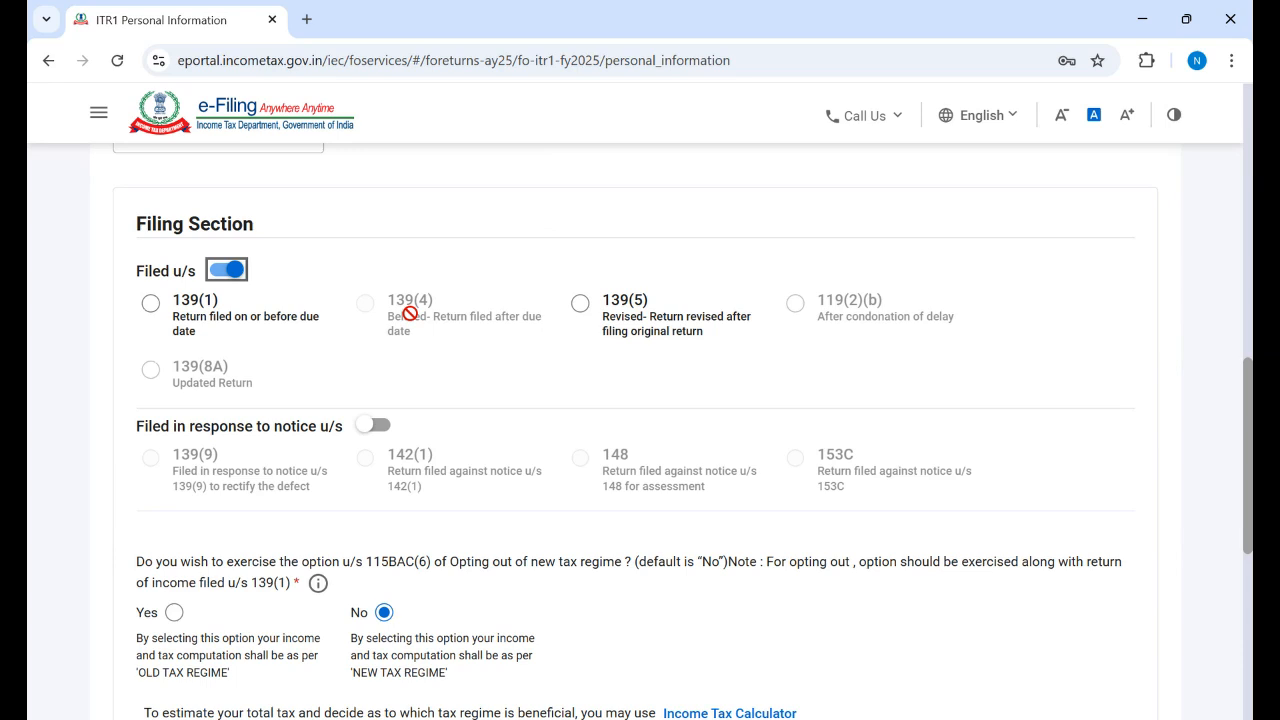
{"action": "left_click", "coordinate": [581, 305]}
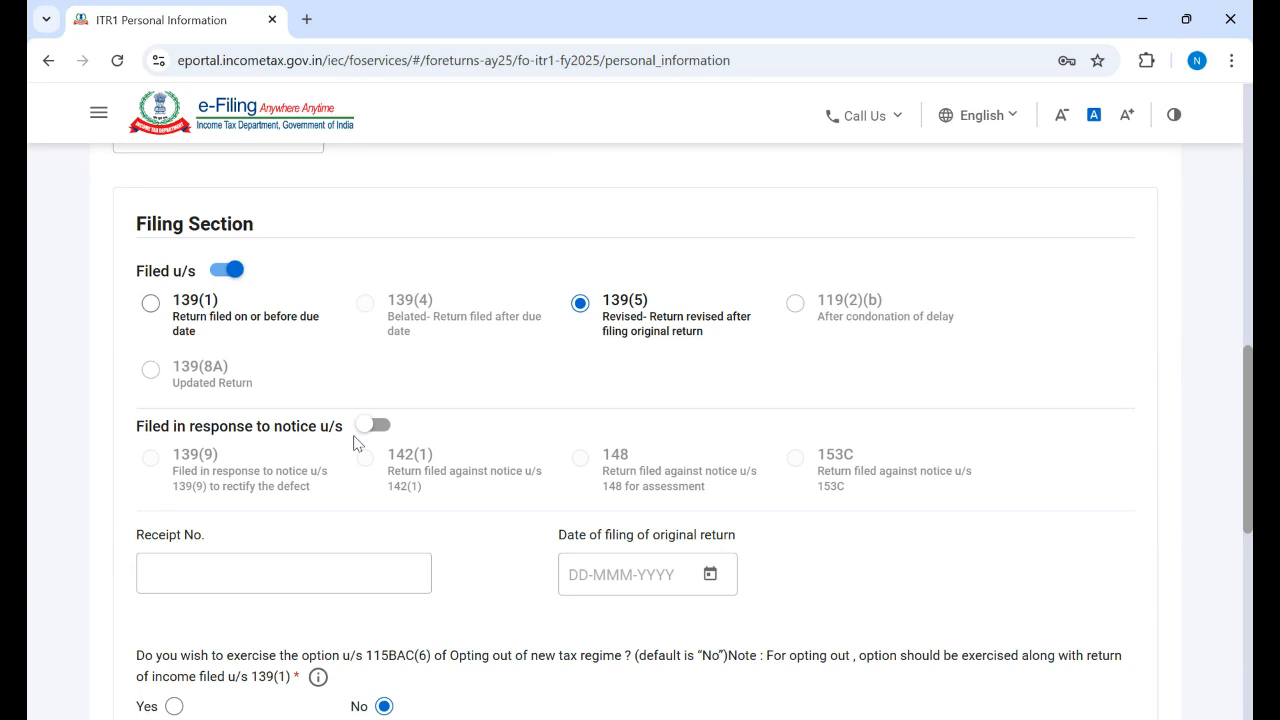
{"action": "left_click", "coordinate": [150, 302]}
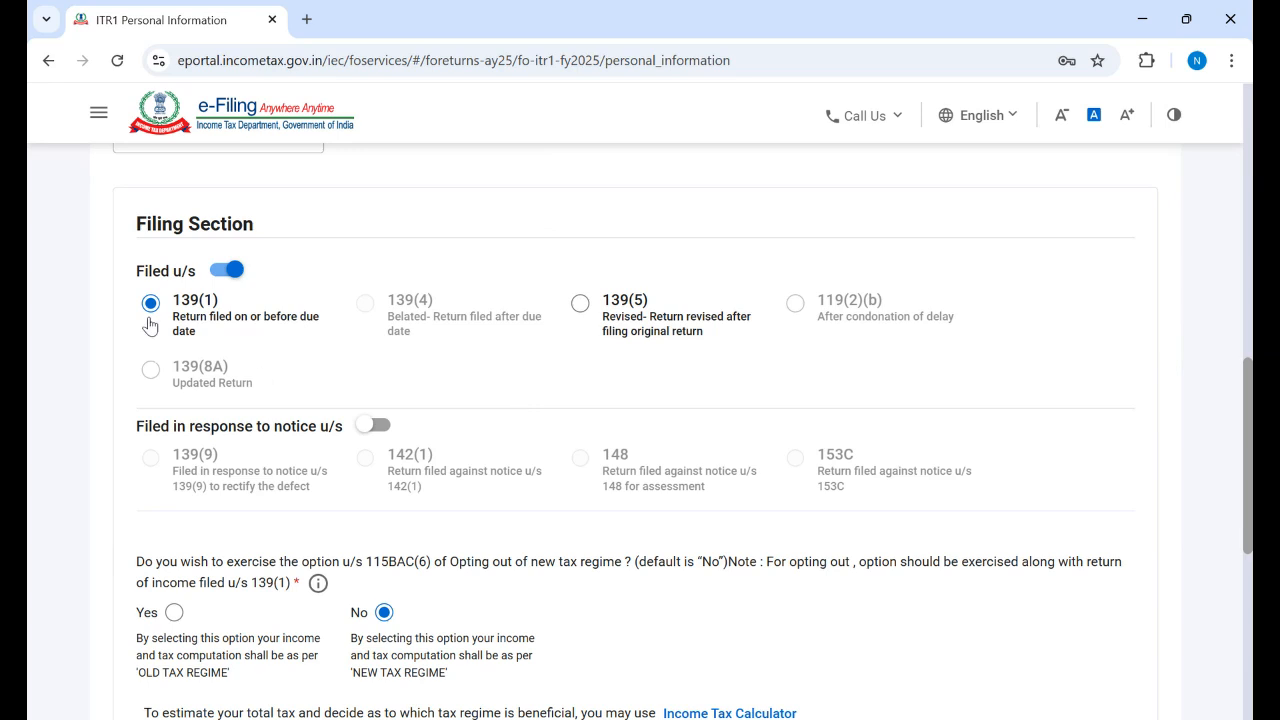
{"action": "left_click", "coordinate": [582, 306]}
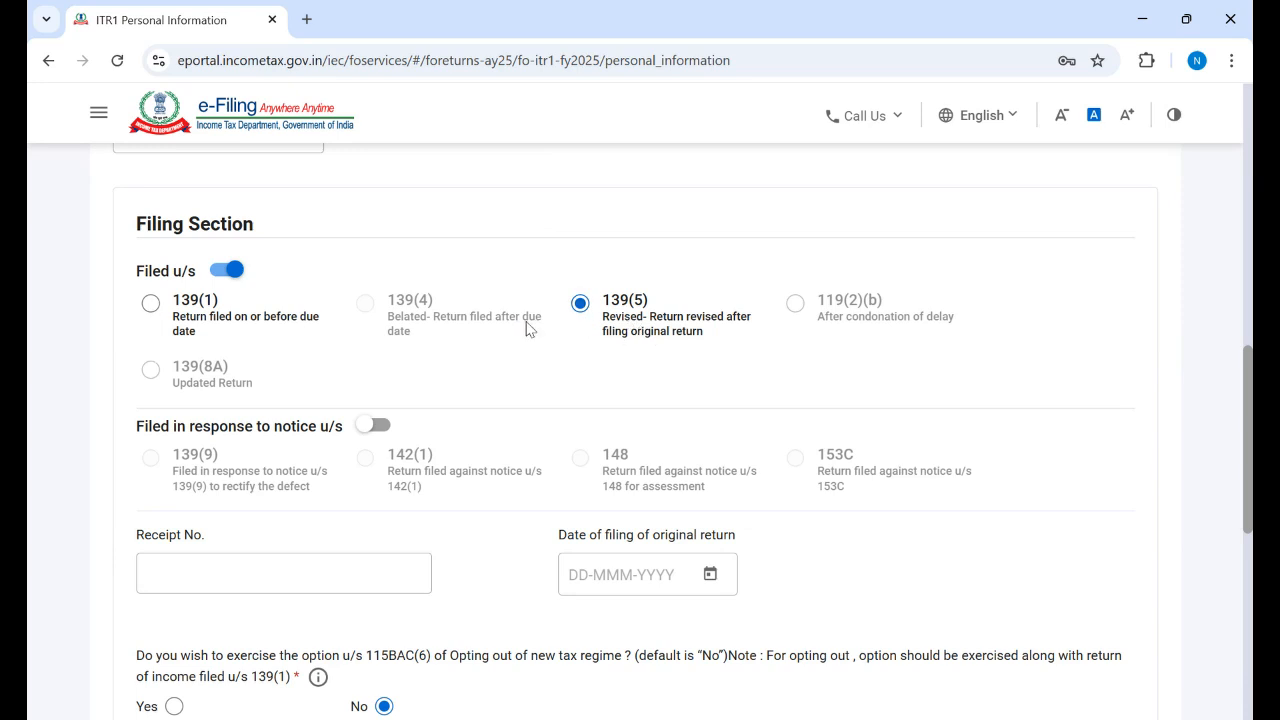
{"action": "left_click", "coordinate": [152, 306]}
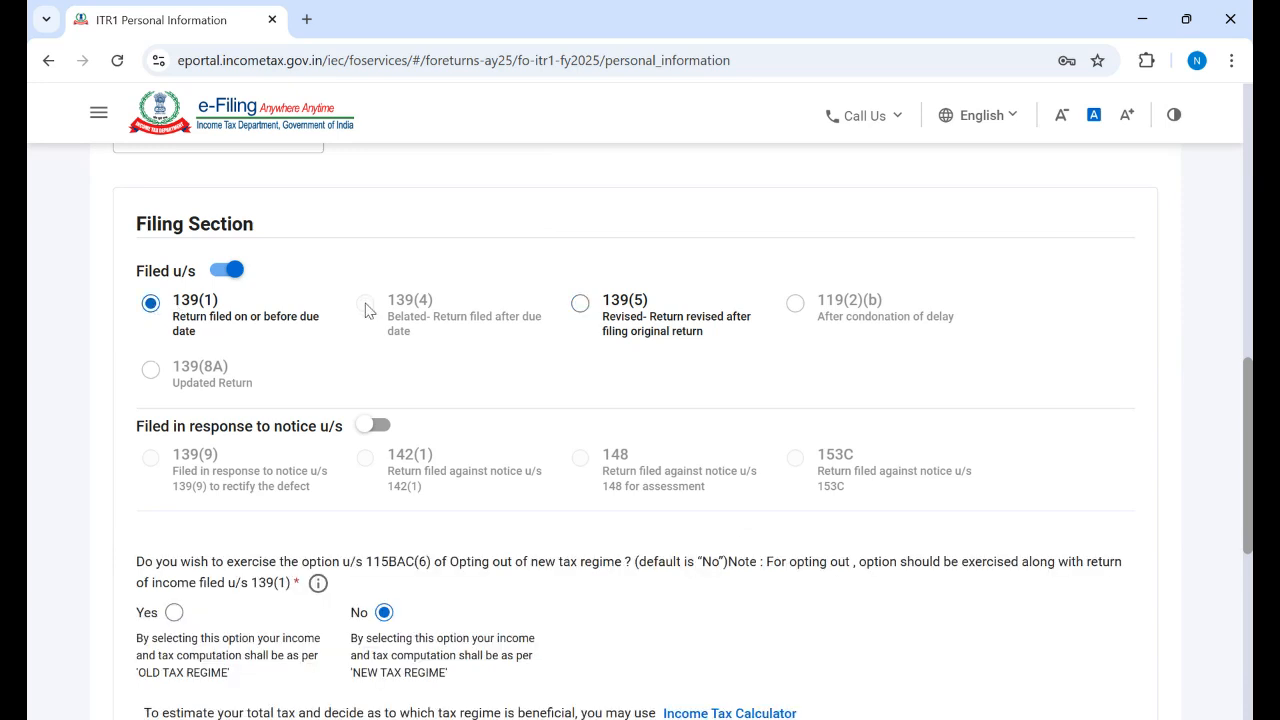
{"action": "left_click", "coordinate": [224, 272]}
{"action": "left_click", "coordinate": [215, 272]}
{"action": "left_click", "coordinate": [215, 272]}
{"action": "left_click", "coordinate": [215, 272]}
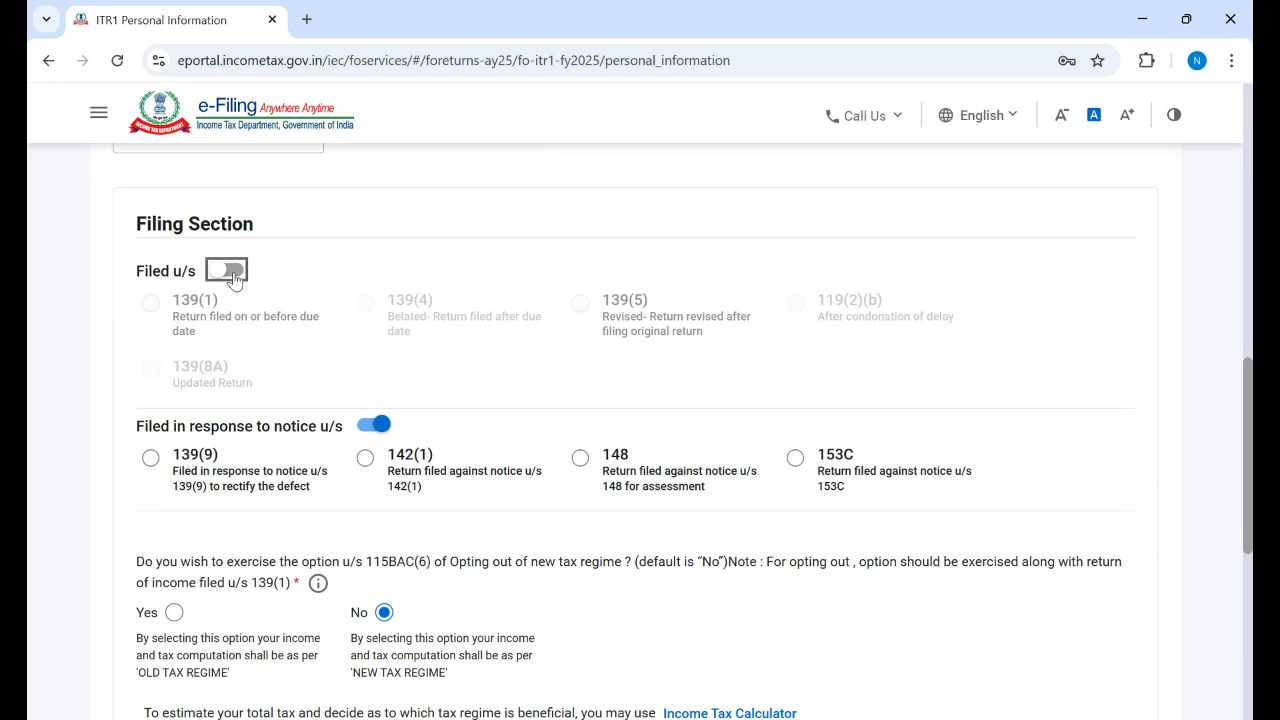
{"action": "left_click", "coordinate": [236, 276]}
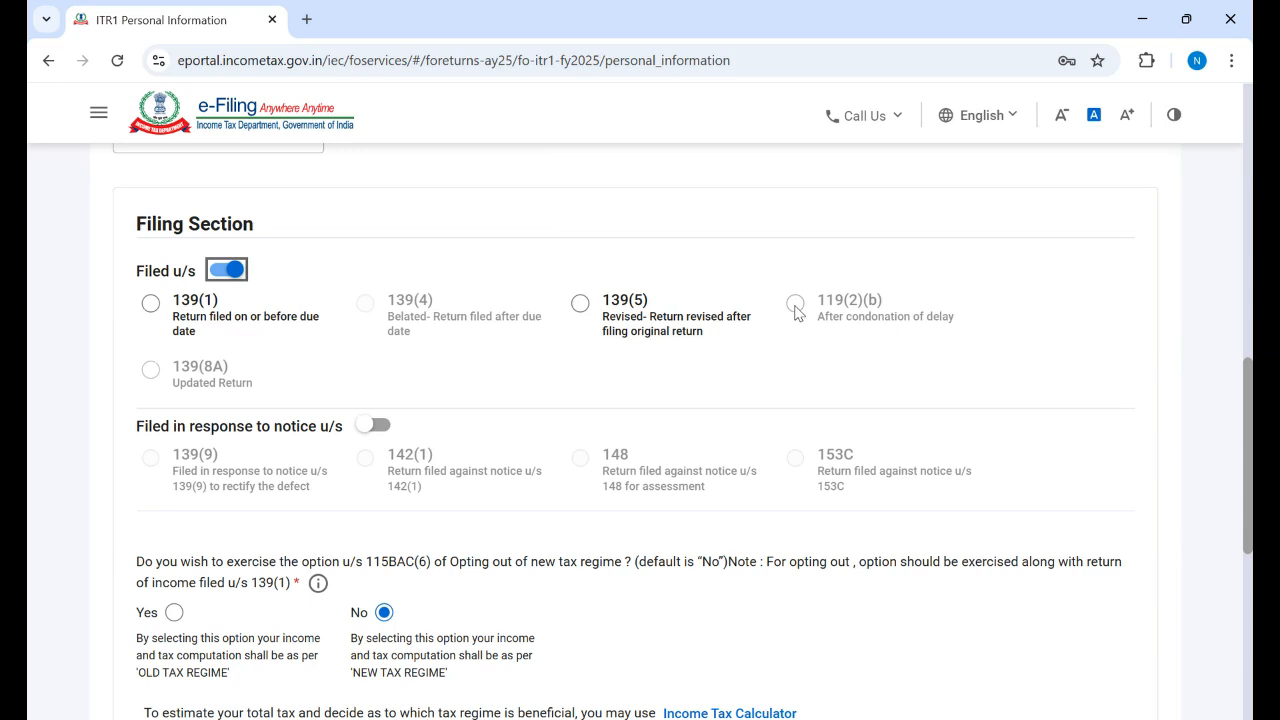
Step: Flip the Filed u/s switch to notice response and back to a regular return
{"action": "left_click", "coordinate": [795, 306]}
{"action": "left_click", "coordinate": [222, 274]}
{"action": "left_click", "coordinate": [221, 274]}
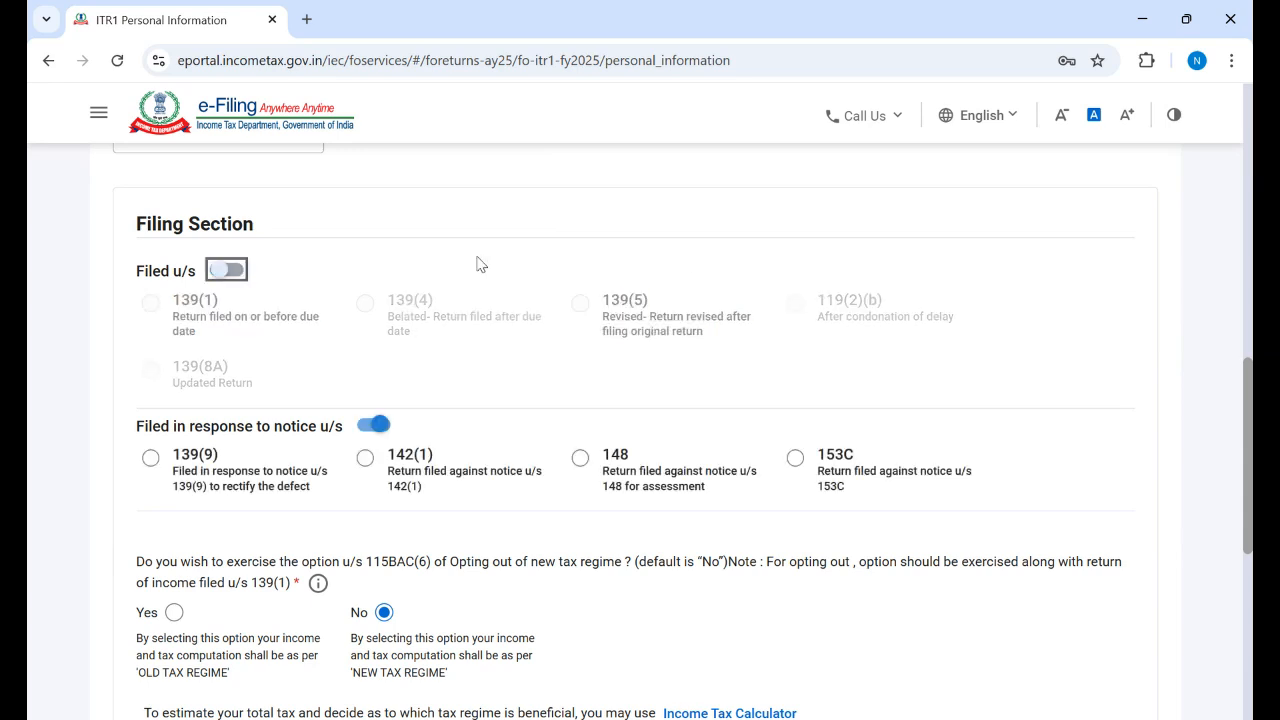
{"action": "left_click", "coordinate": [231, 276]}
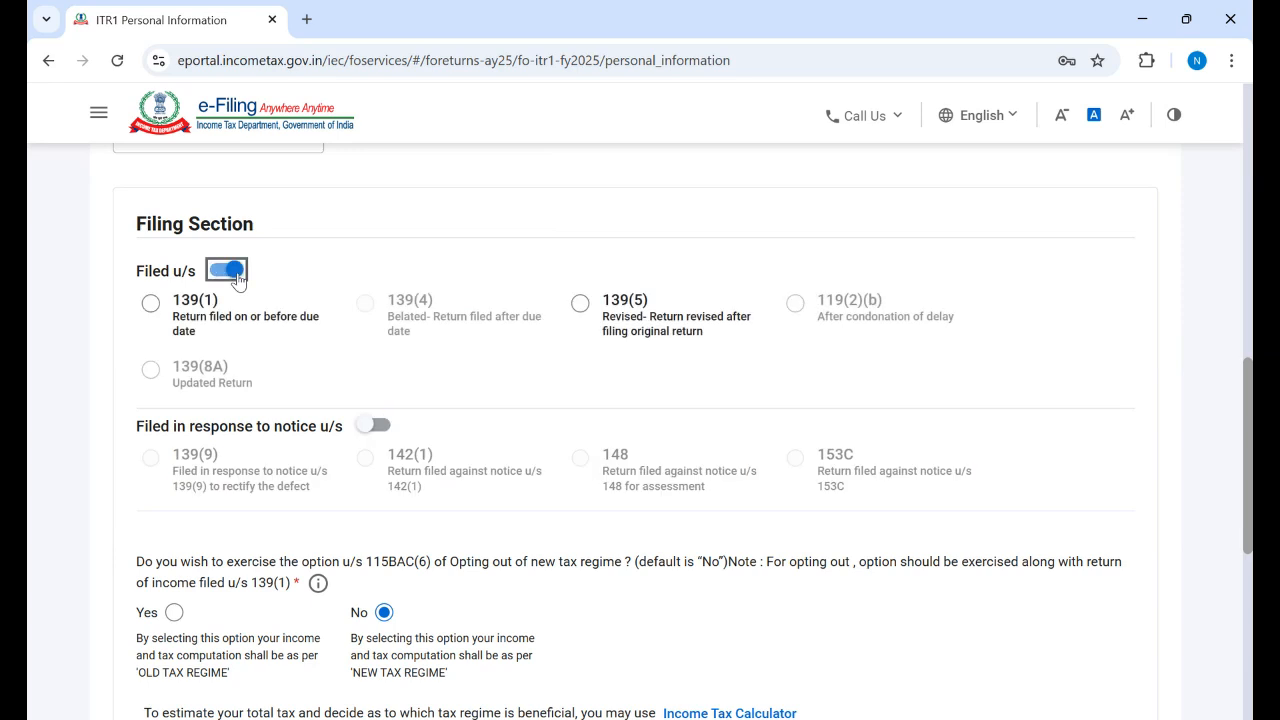
{"action": "left_click", "coordinate": [795, 306]}
Step: Try the 139(5) revised and 139(1) options, then switch to filing in response to a notice
{"action": "left_click", "coordinate": [580, 303]}
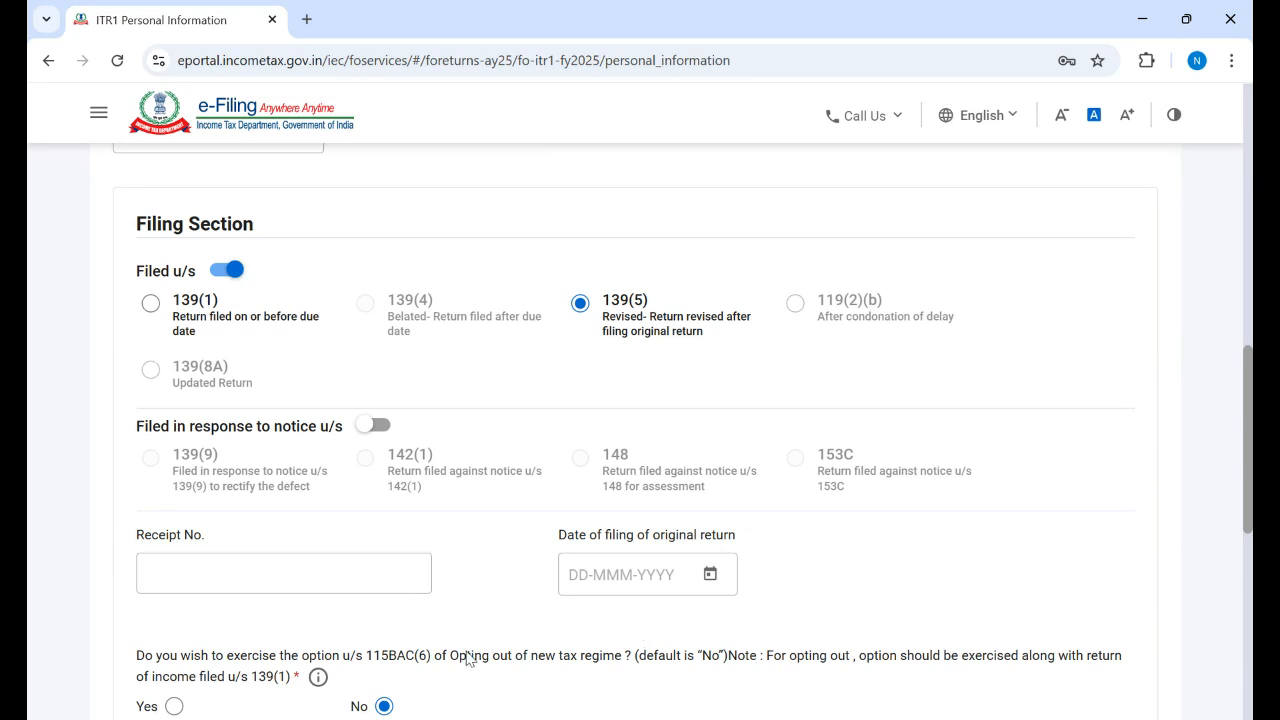
{"action": "left_click", "coordinate": [335, 570]}
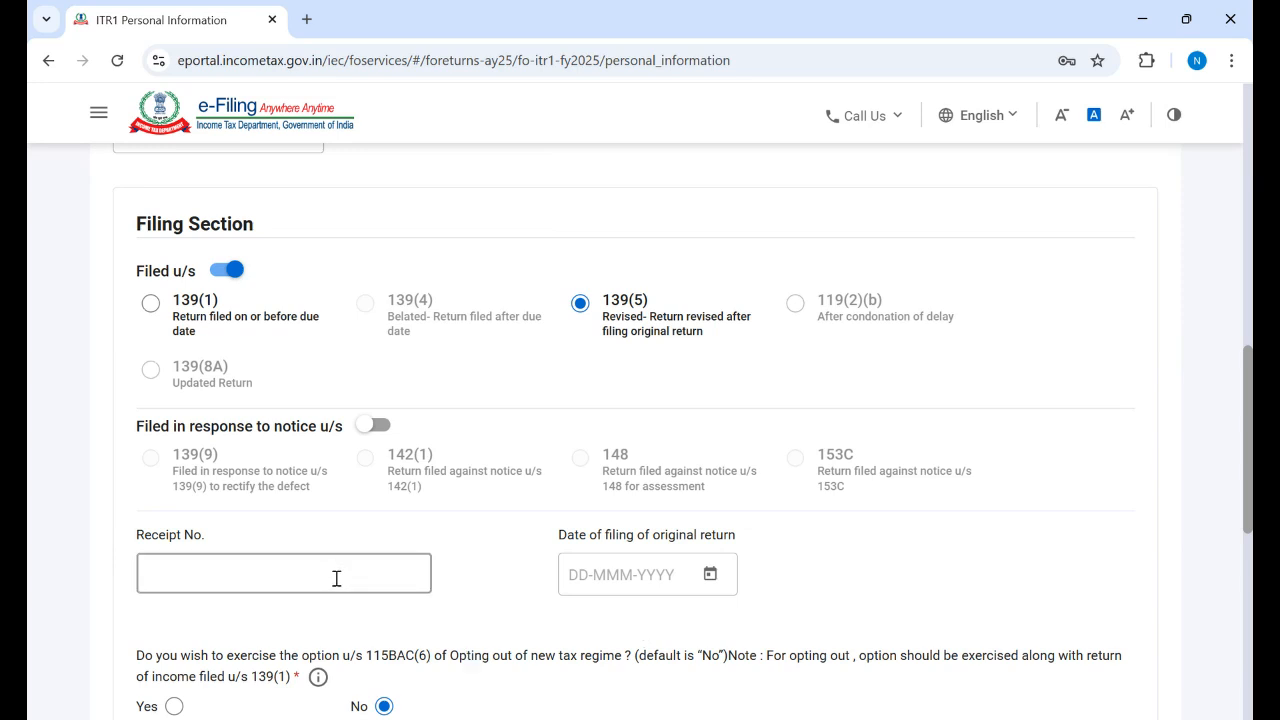
{"action": "left_click", "coordinate": [152, 306]}
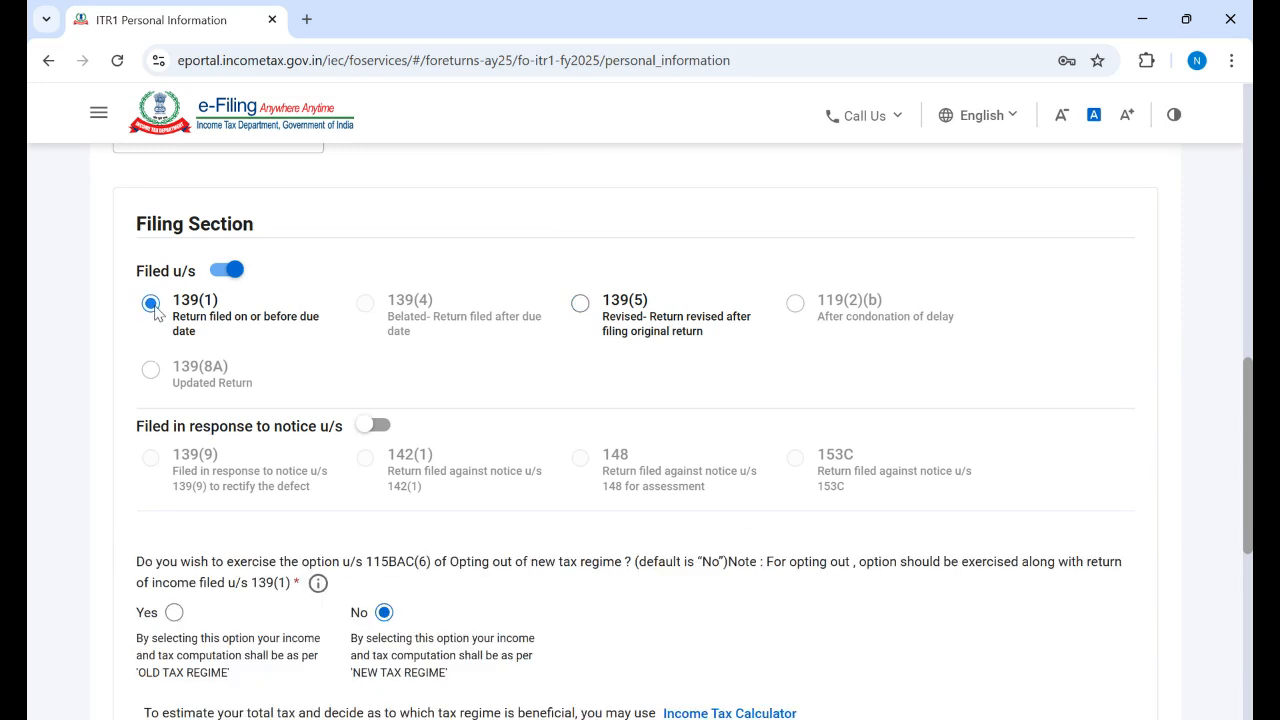
{"action": "left_click", "coordinate": [228, 272]}
{"action": "left_click", "coordinate": [216, 272]}
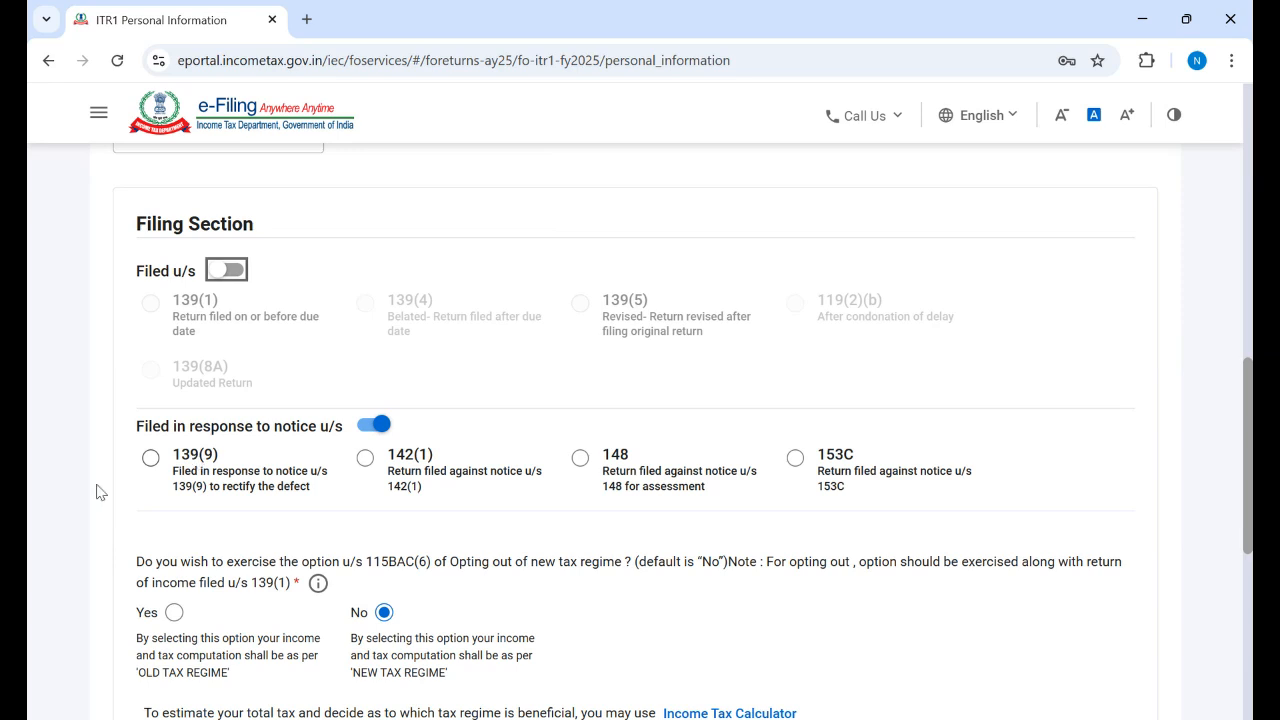
Step: Select 139(9) as the notice section and view its receipt, DIN and notice-date fields
{"action": "left_click", "coordinate": [151, 459]}
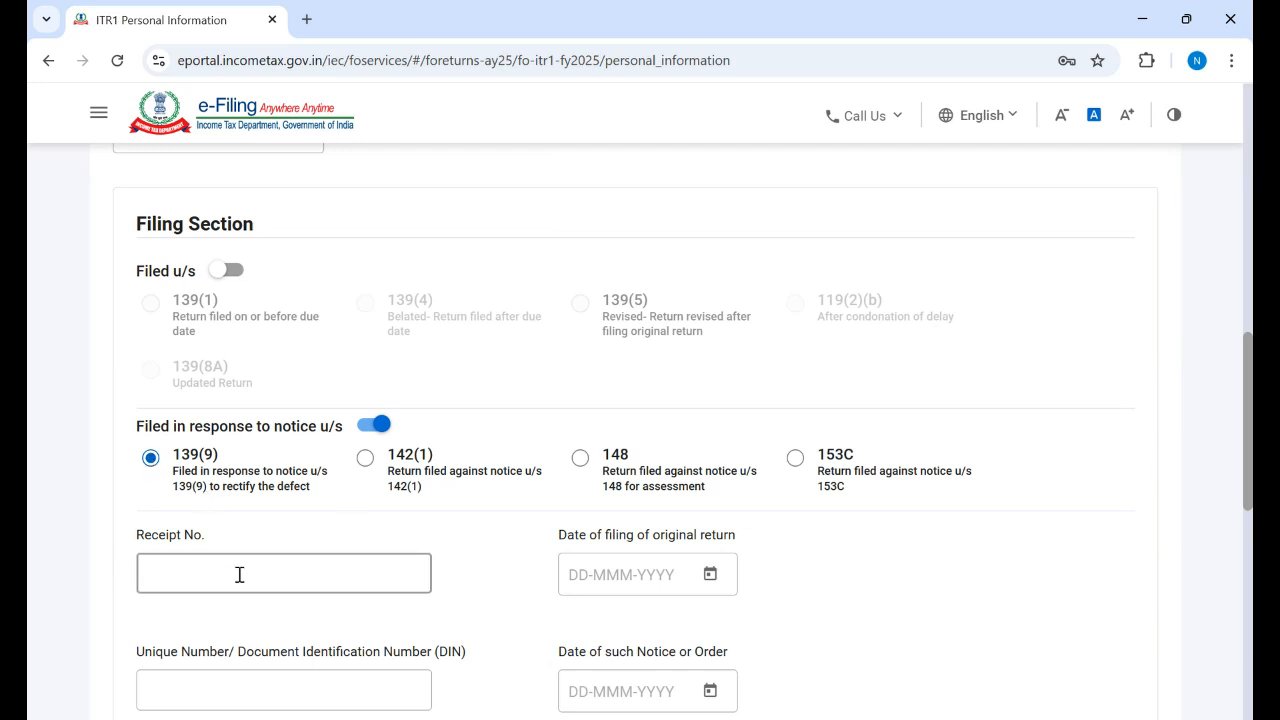
{"action": "scroll", "coordinate": [1034, 500], "scroll_direction": "down", "scroll_amount": 3}
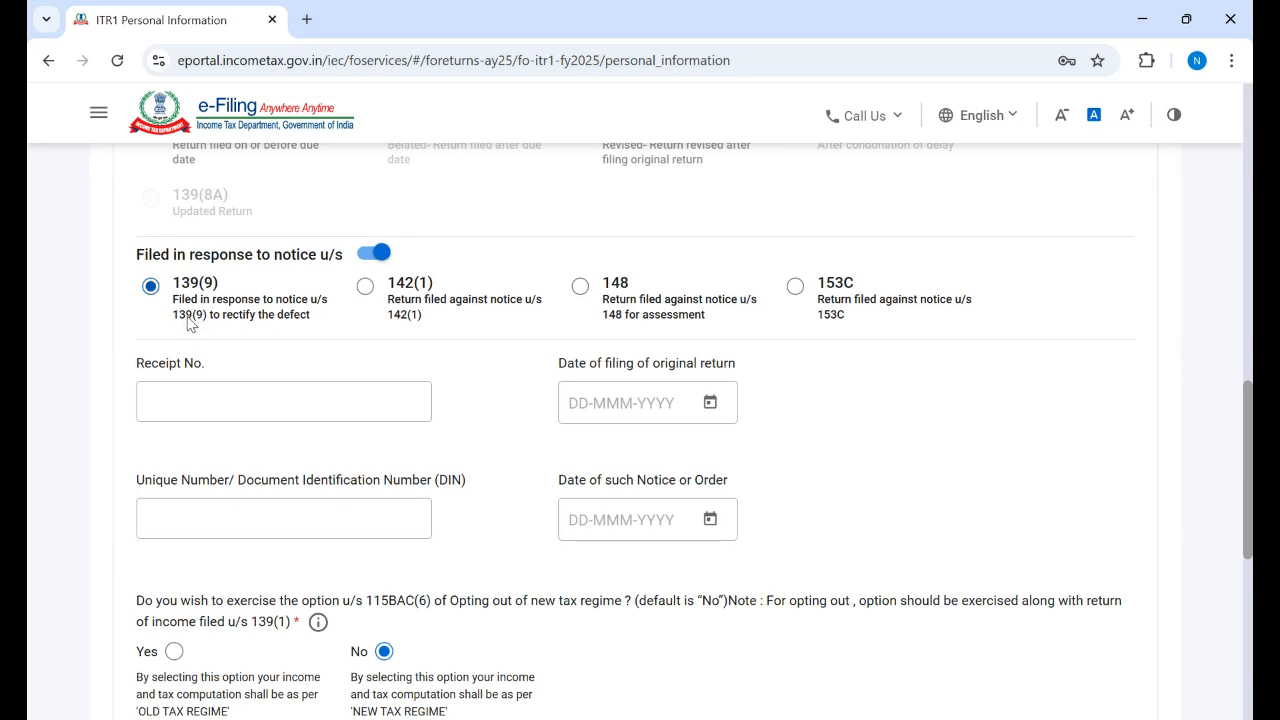
Step: Try the 142(1), 148 and 153C notice options, then revert to a regular Filed u/s return
{"action": "left_click", "coordinate": [367, 290]}
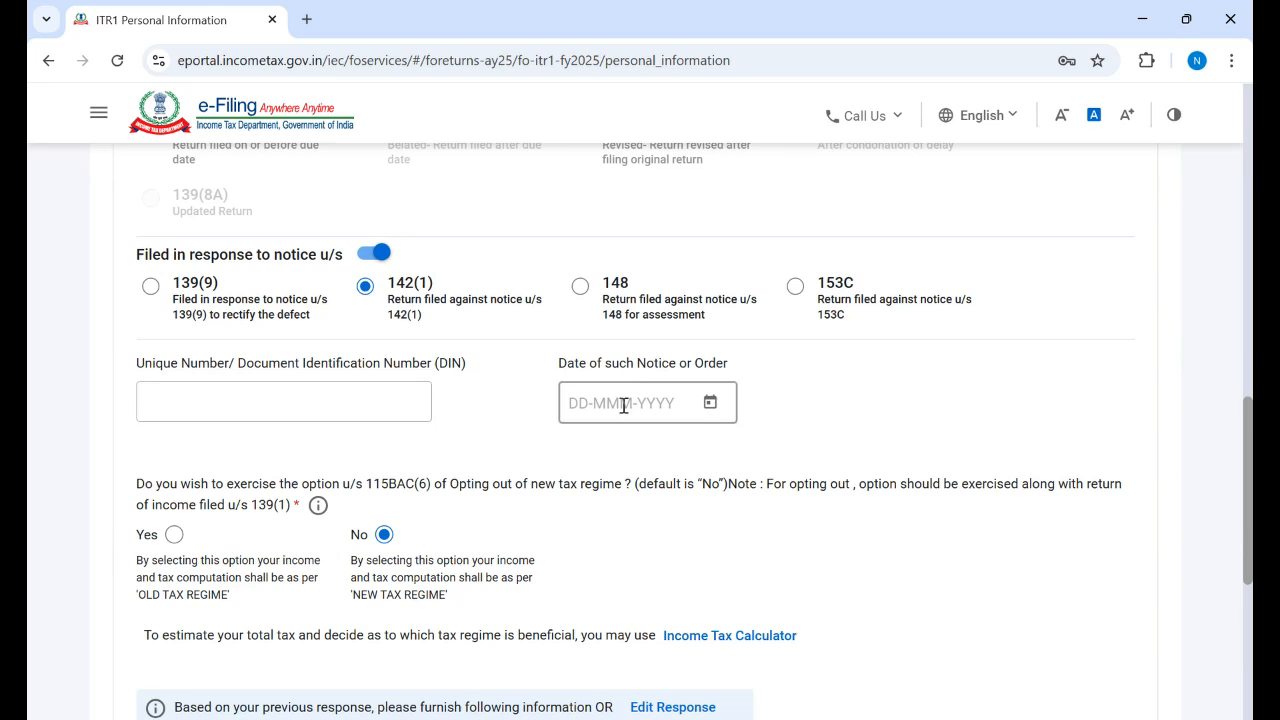
{"action": "left_click", "coordinate": [580, 287]}
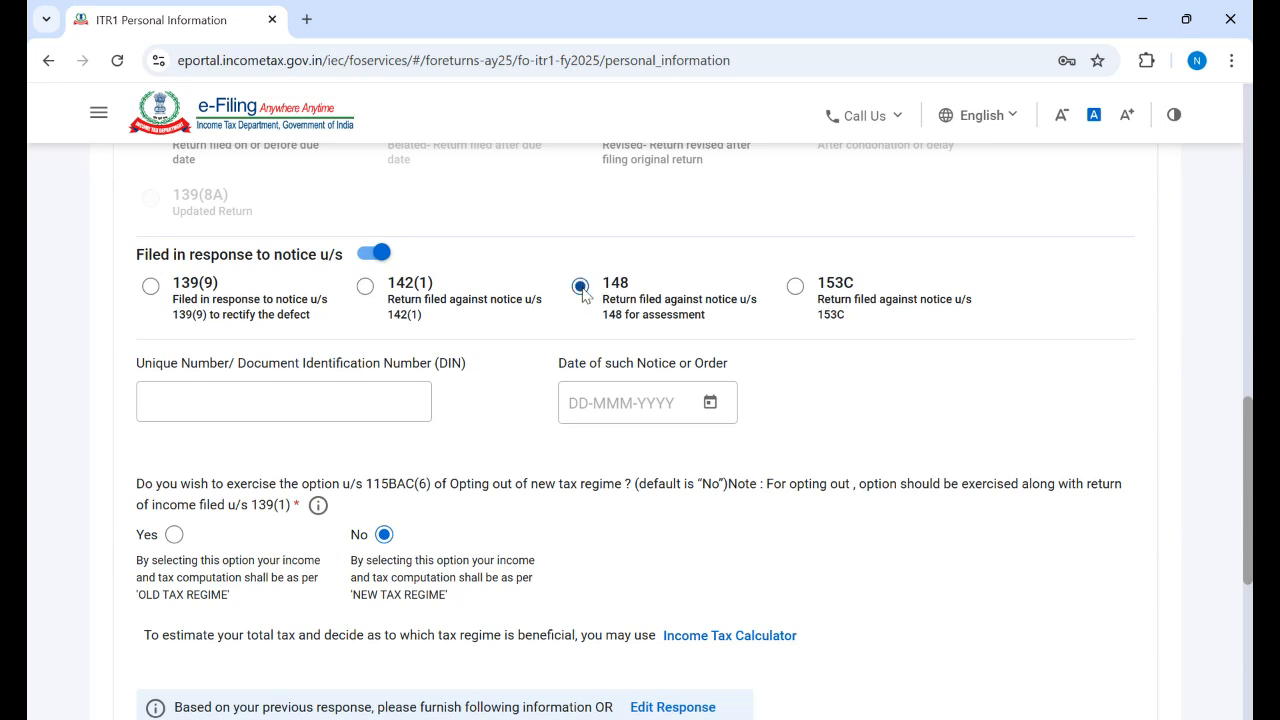
{"action": "left_click", "coordinate": [799, 293]}
{"action": "scroll", "coordinate": [267, 377], "scroll_direction": "up", "scroll_amount": 3}
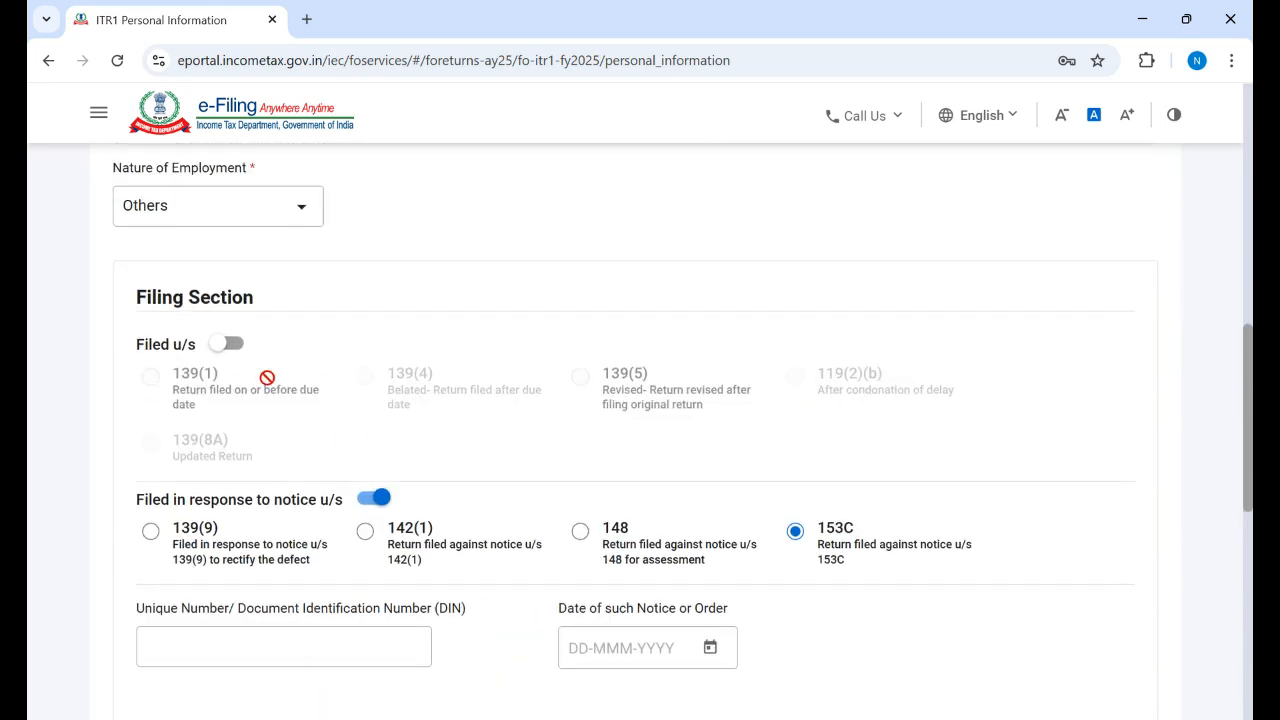
{"action": "left_click", "coordinate": [235, 346]}
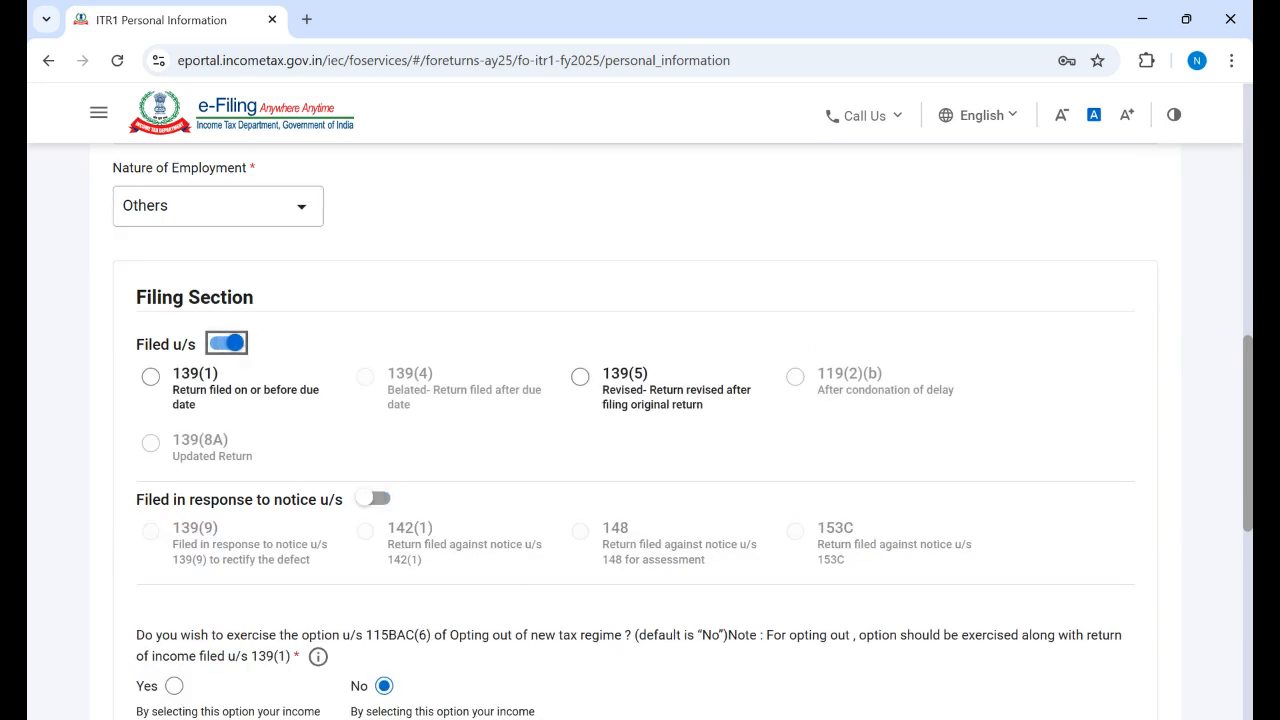
{"action": "scroll", "coordinate": [640, 430], "scroll_direction": "down", "scroll_amount": 1}
{"action": "scroll", "coordinate": [640, 430], "scroll_direction": "down", "scroll_amount": 3}
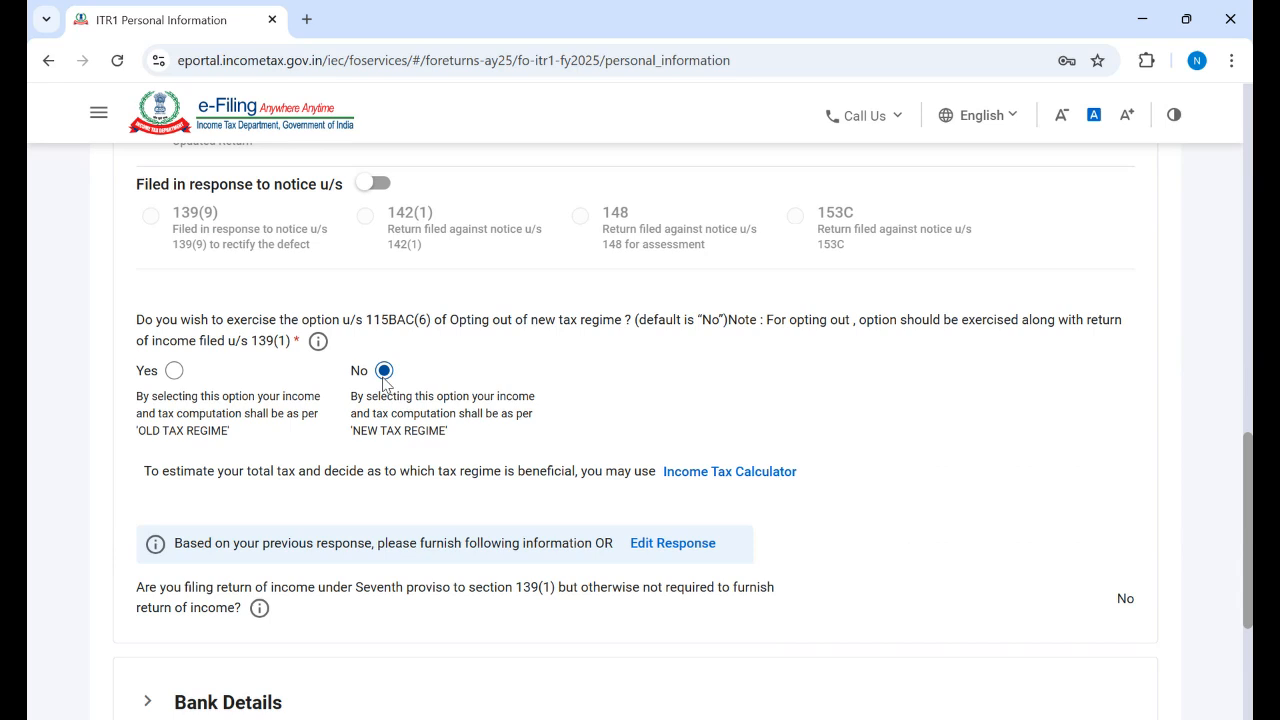
{"action": "left_click", "coordinate": [175, 374]}
{"action": "left_click", "coordinate": [385, 372]}
{"action": "scroll", "coordinate": [640, 430], "scroll_direction": "down", "scroll_amount": 2}
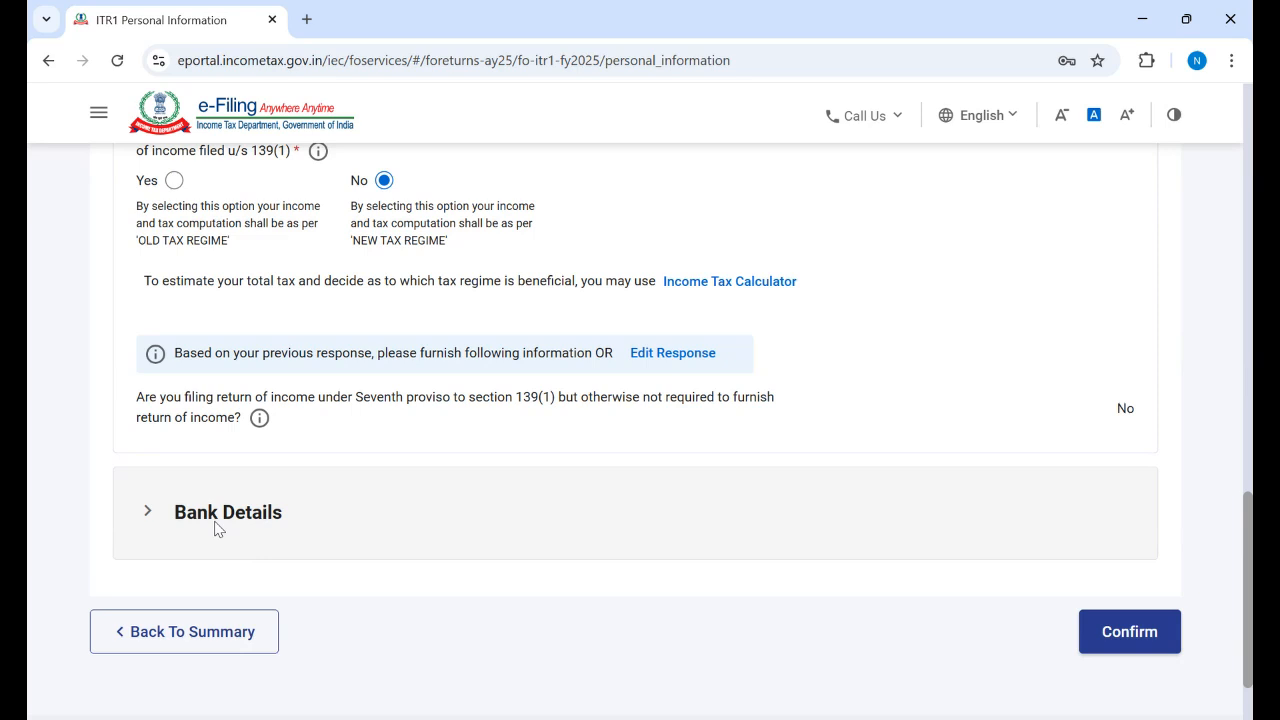
Step: Expand Bank Details and review the five accounts, three of them nominated for refund
{"action": "left_click", "coordinate": [218, 529]}
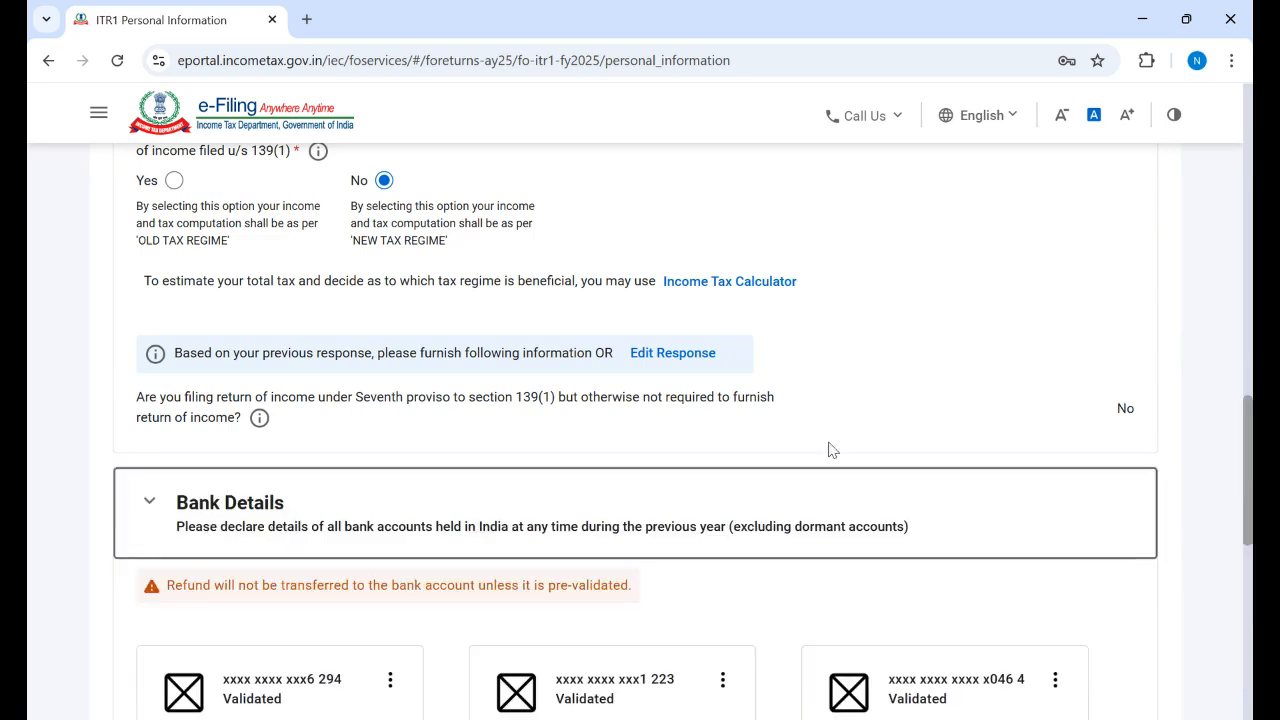
{"action": "scroll", "coordinate": [1035, 518], "scroll_direction": "down", "scroll_amount": 4}
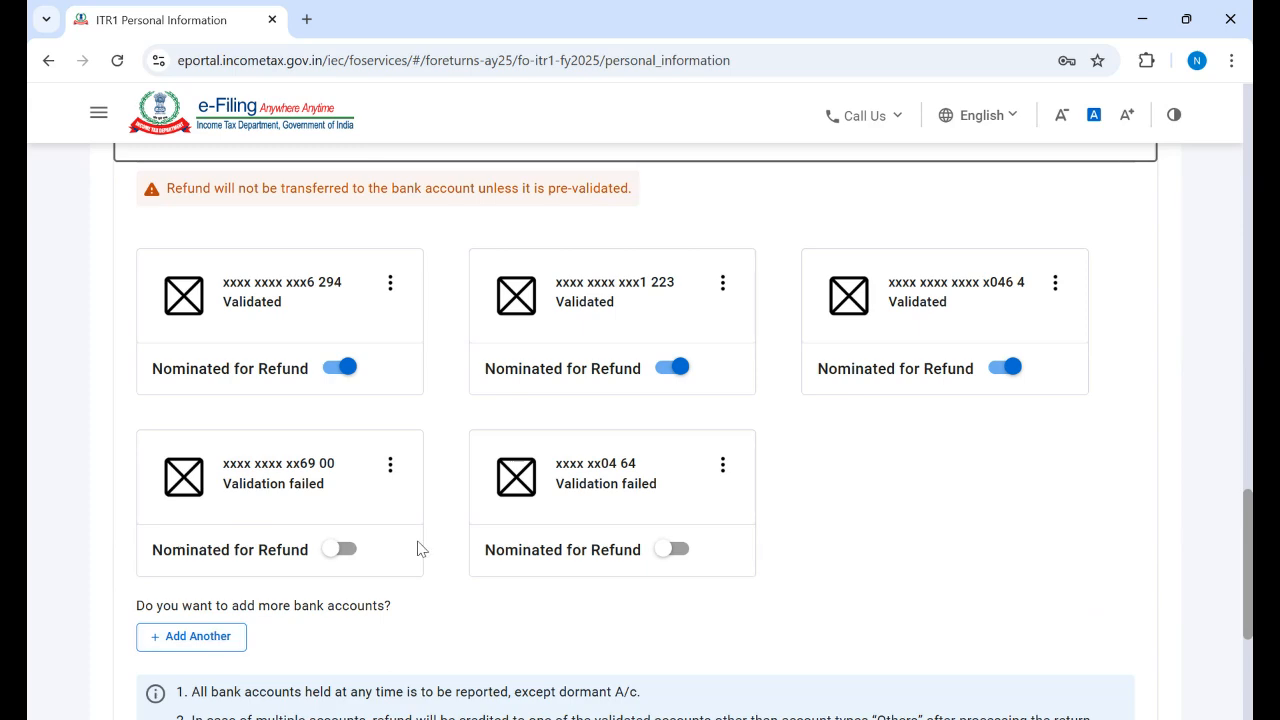
{"action": "scroll", "coordinate": [1249, 551], "scroll_direction": "down", "scroll_amount": 1}
{"action": "scroll", "coordinate": [1249, 590], "scroll_direction": "down", "scroll_amount": 3}
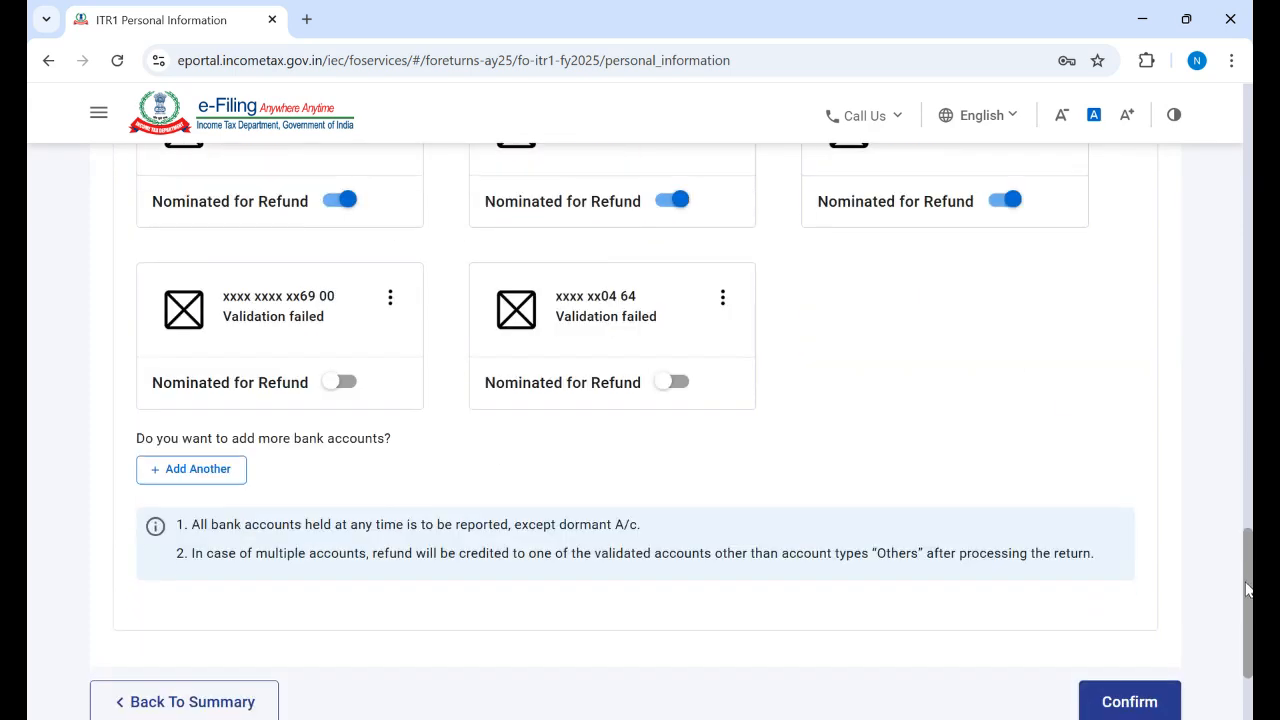
{"action": "left_click", "coordinate": [189, 470]}
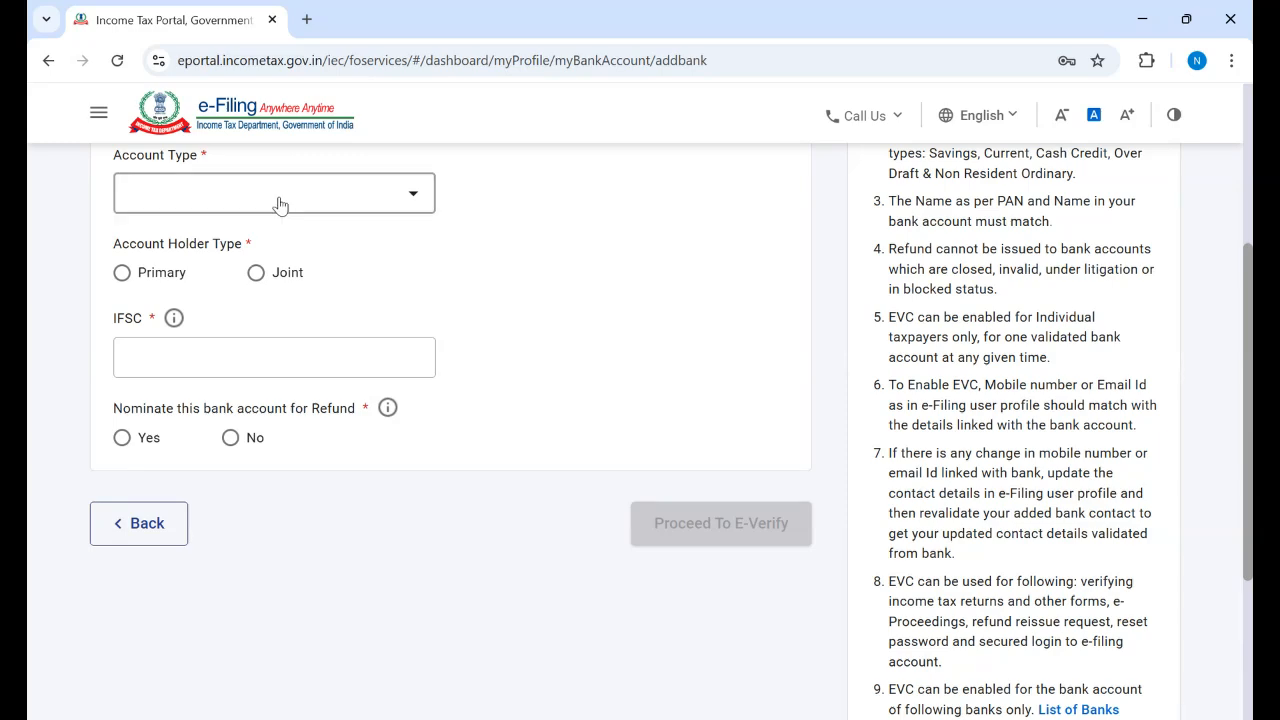
{"action": "scroll", "coordinate": [986, 451], "scroll_direction": "up", "scroll_amount": 4}
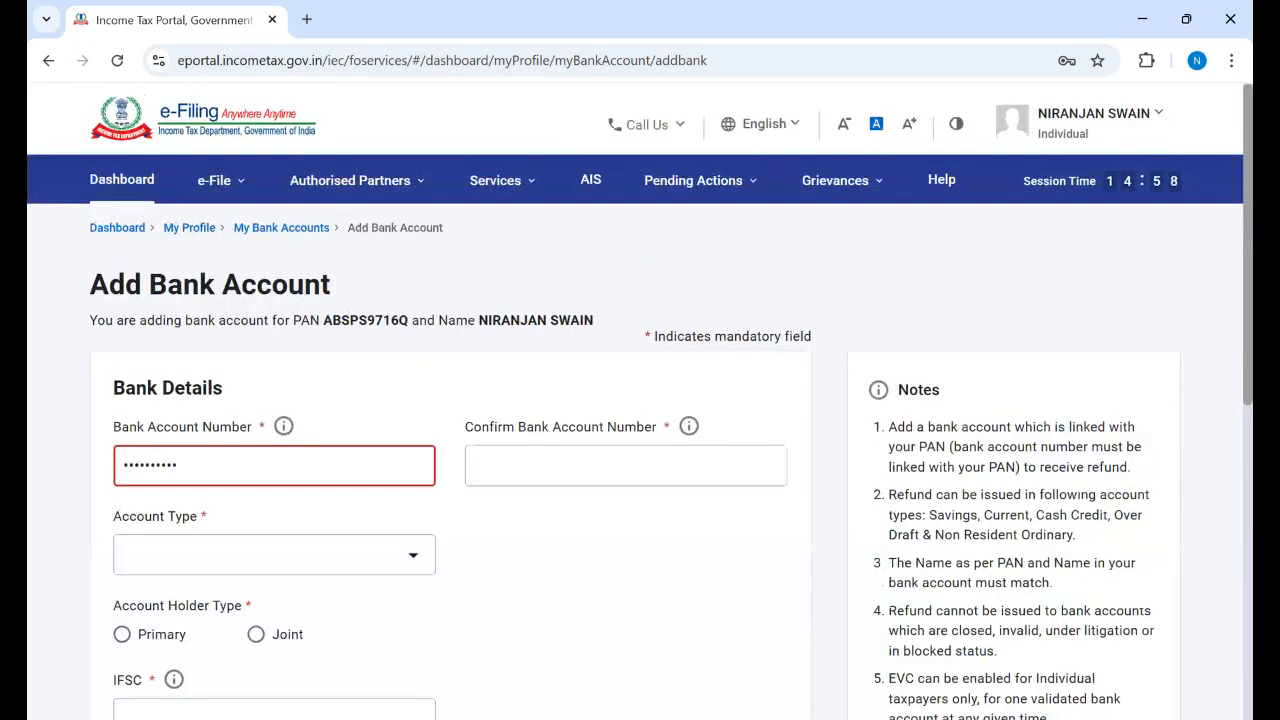
{"action": "scroll", "coordinate": [640, 450], "scroll_direction": "down", "scroll_amount": 3}
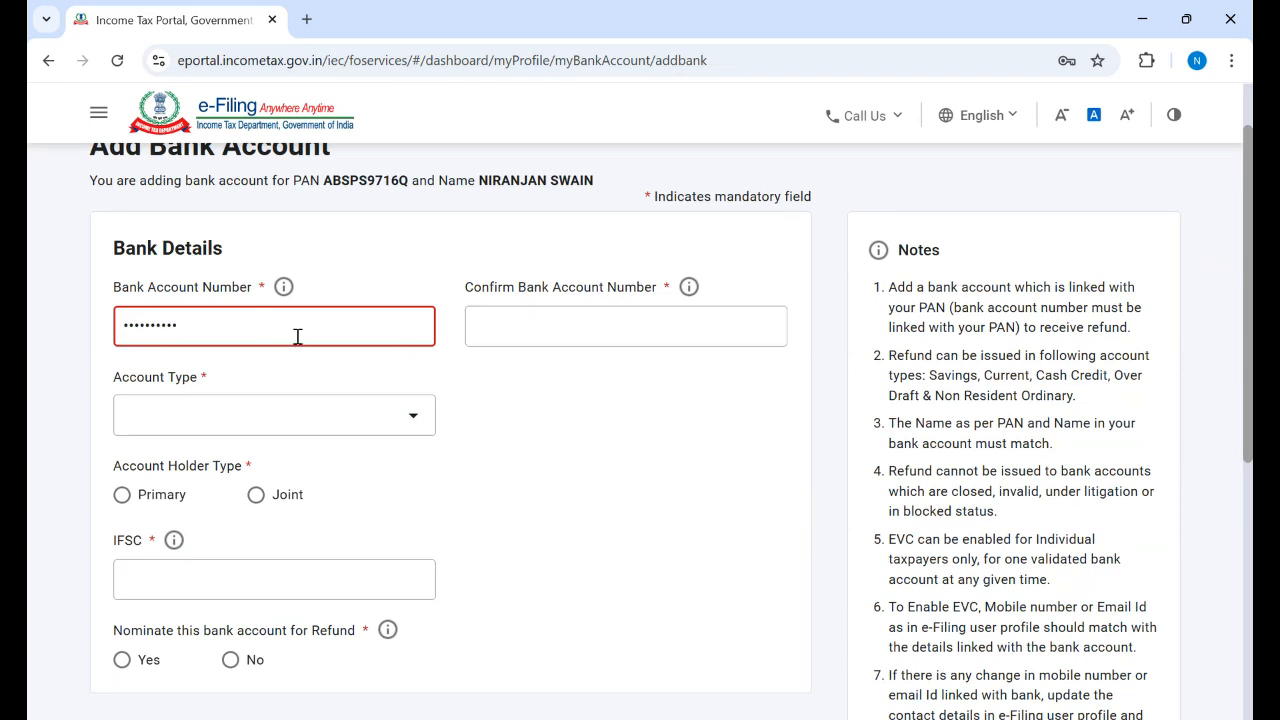
{"action": "left_click", "coordinate": [414, 421]}
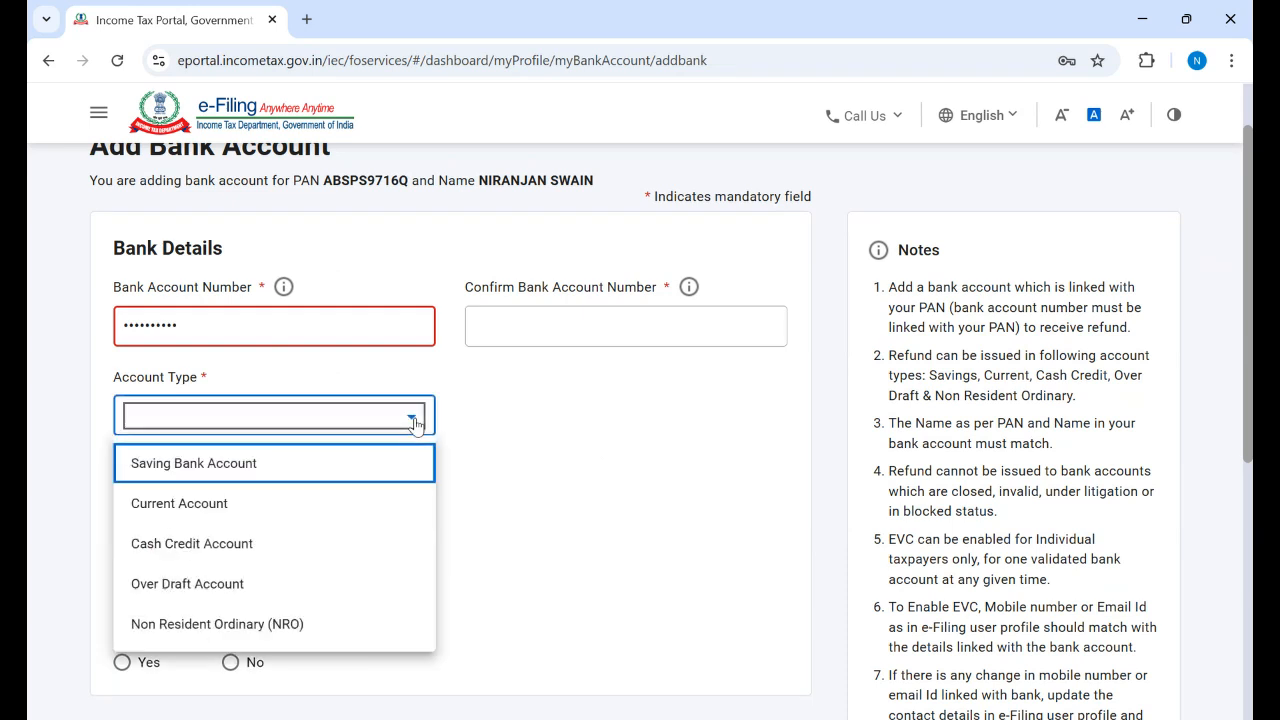
{"action": "left_click", "coordinate": [415, 424]}
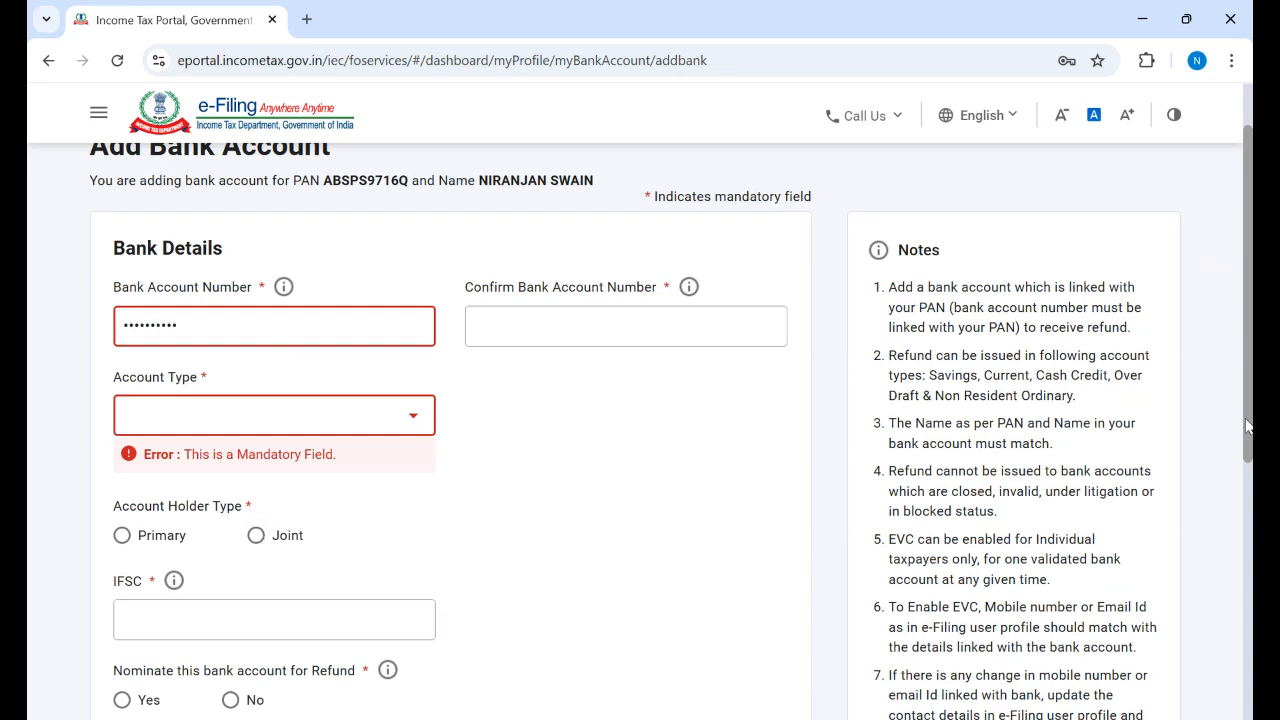
{"action": "scroll", "coordinate": [670, 420], "scroll_direction": "down", "scroll_amount": 2}
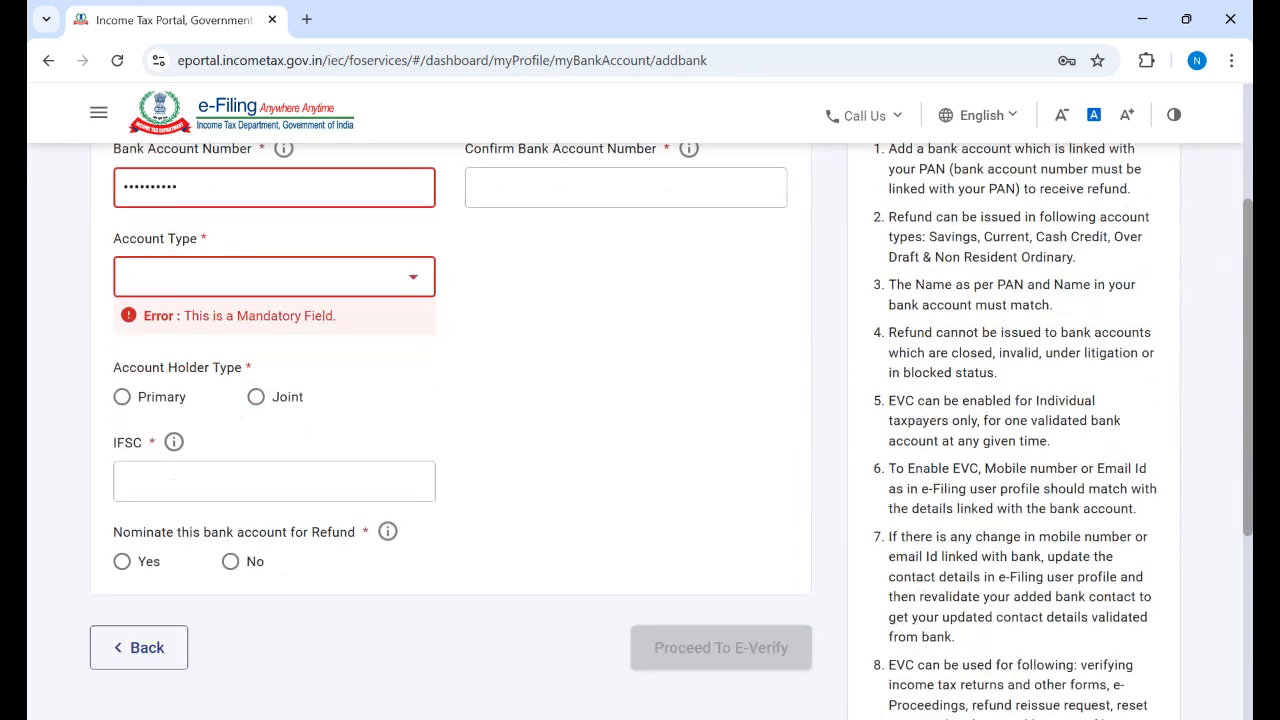
{"action": "scroll", "coordinate": [670, 420], "scroll_direction": "down", "scroll_amount": 1}
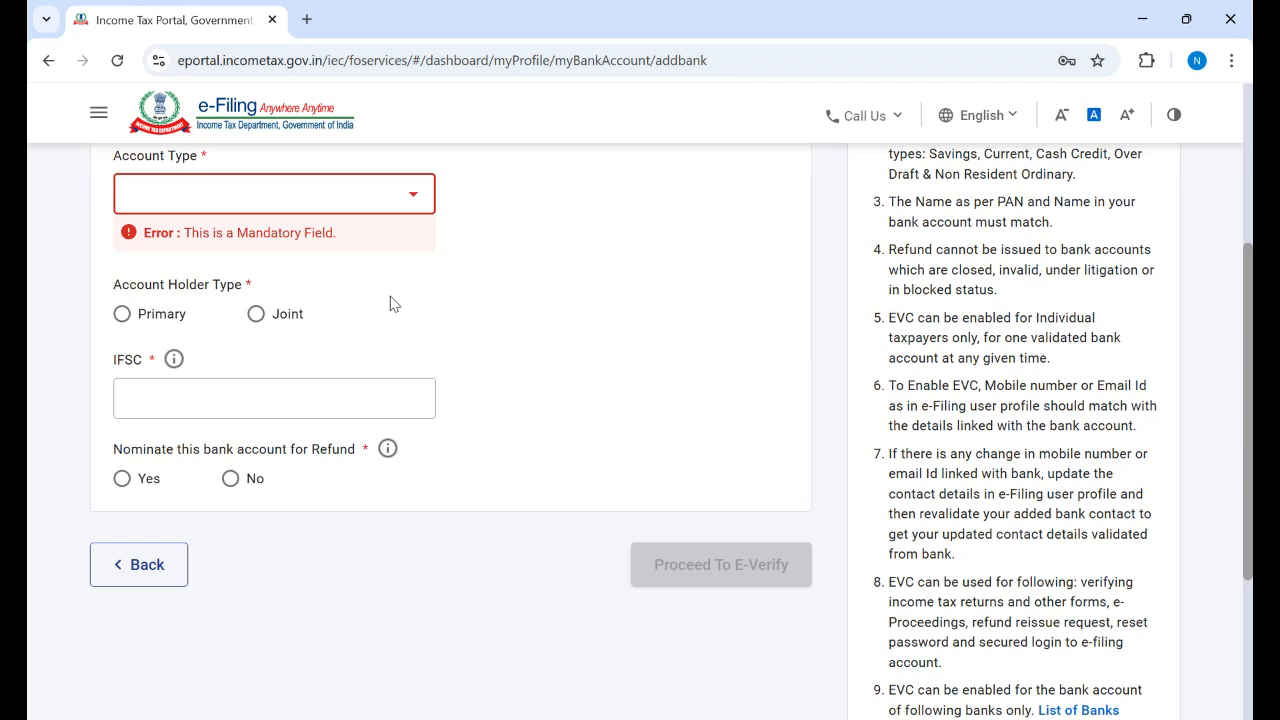
{"action": "left_click", "coordinate": [144, 577]}
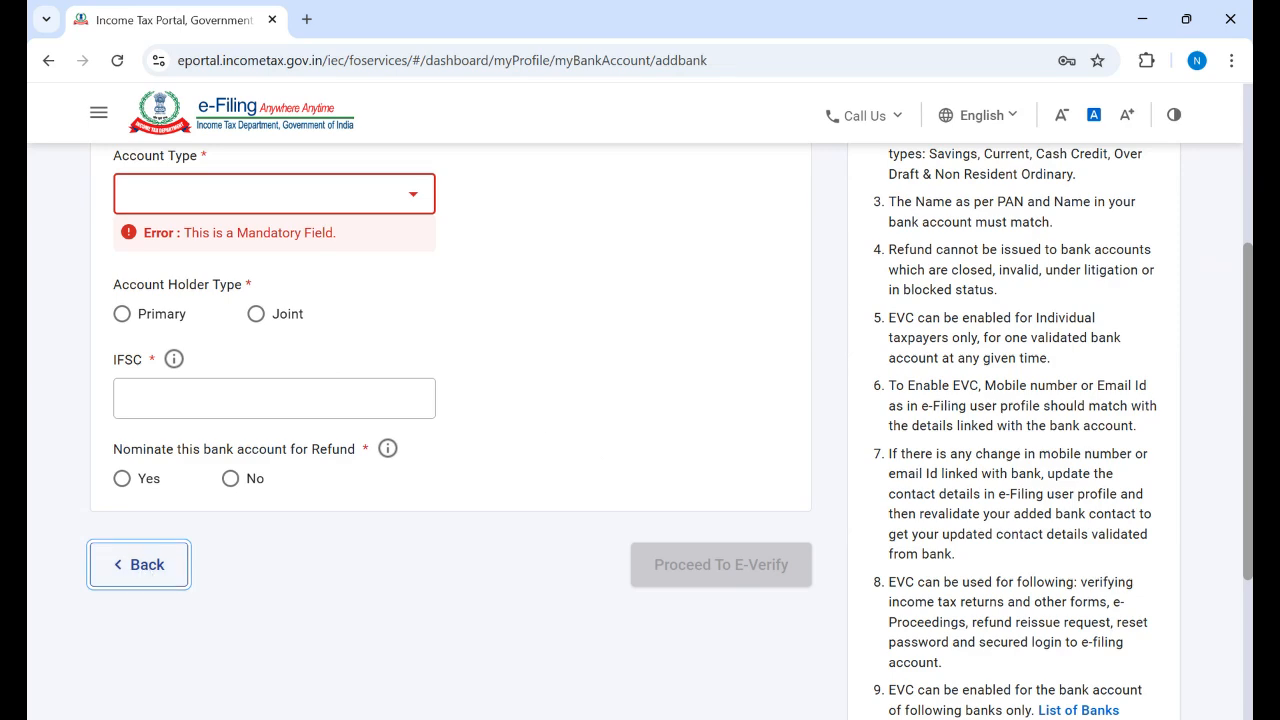
{"action": "scroll", "coordinate": [640, 430], "scroll_direction": "up", "scroll_amount": 3}
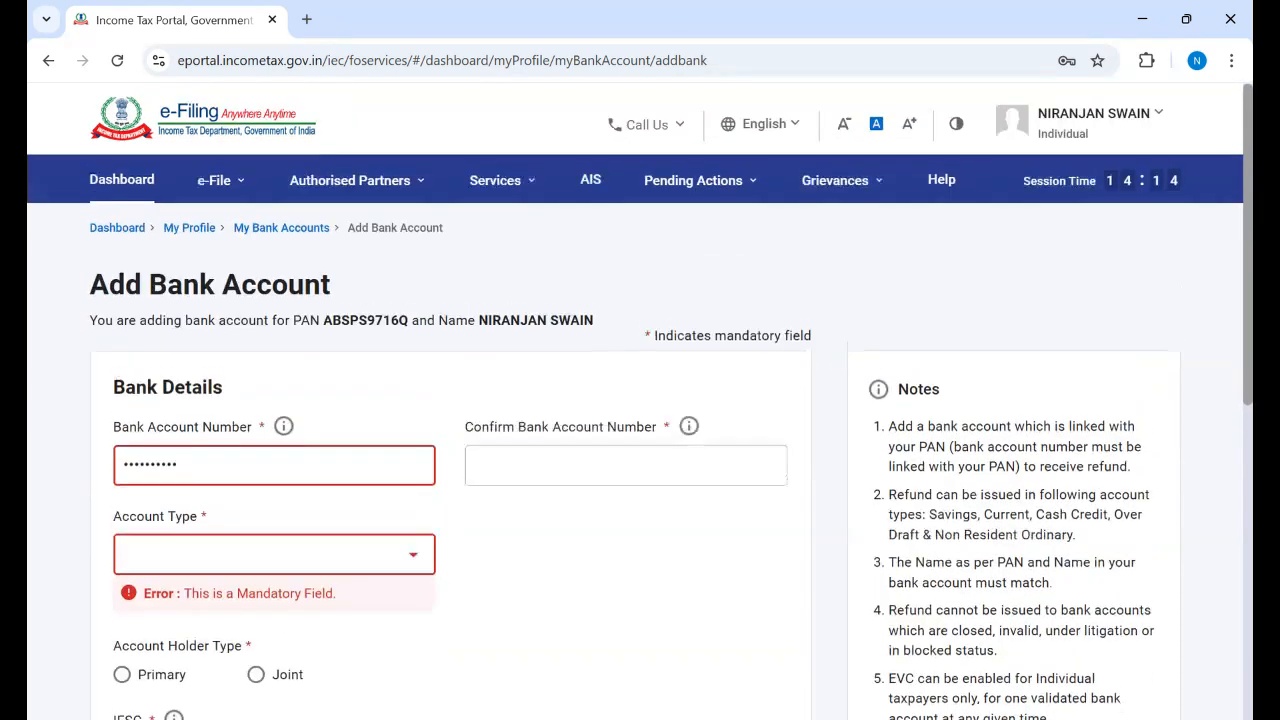
{"action": "scroll", "coordinate": [640, 430], "scroll_direction": "down", "scroll_amount": 1}
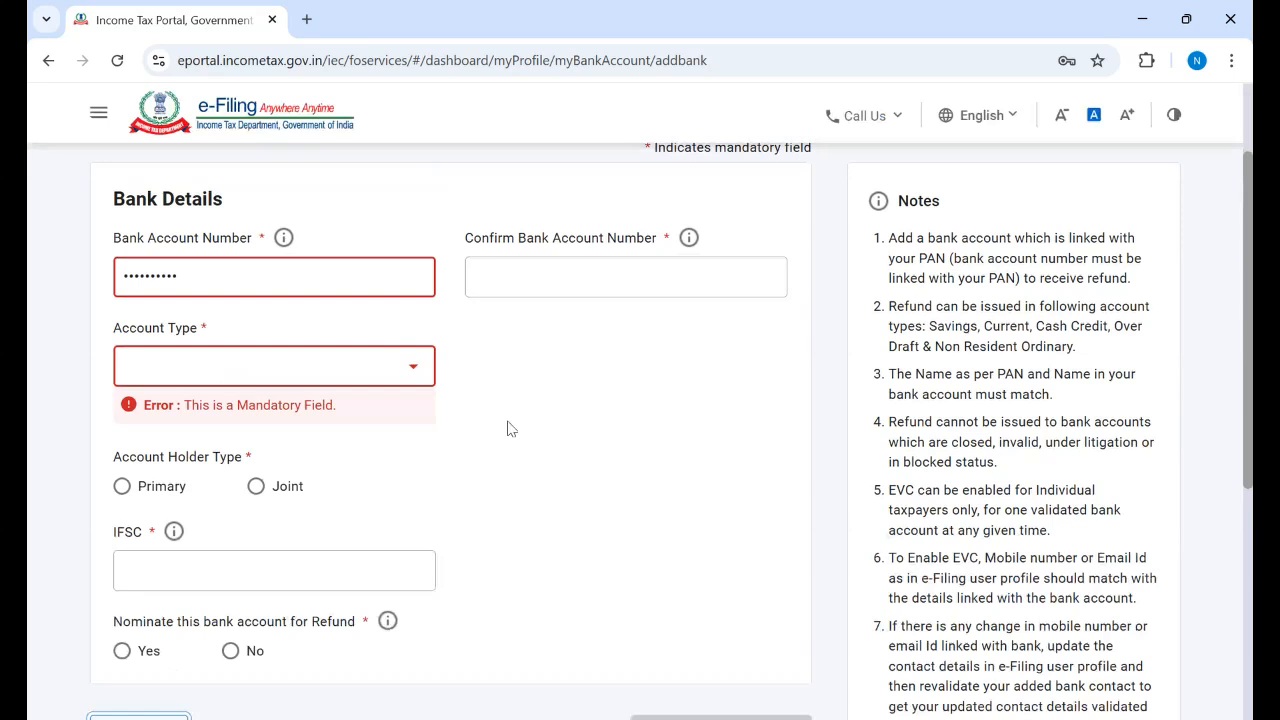
{"action": "left_click", "coordinate": [414, 372]}
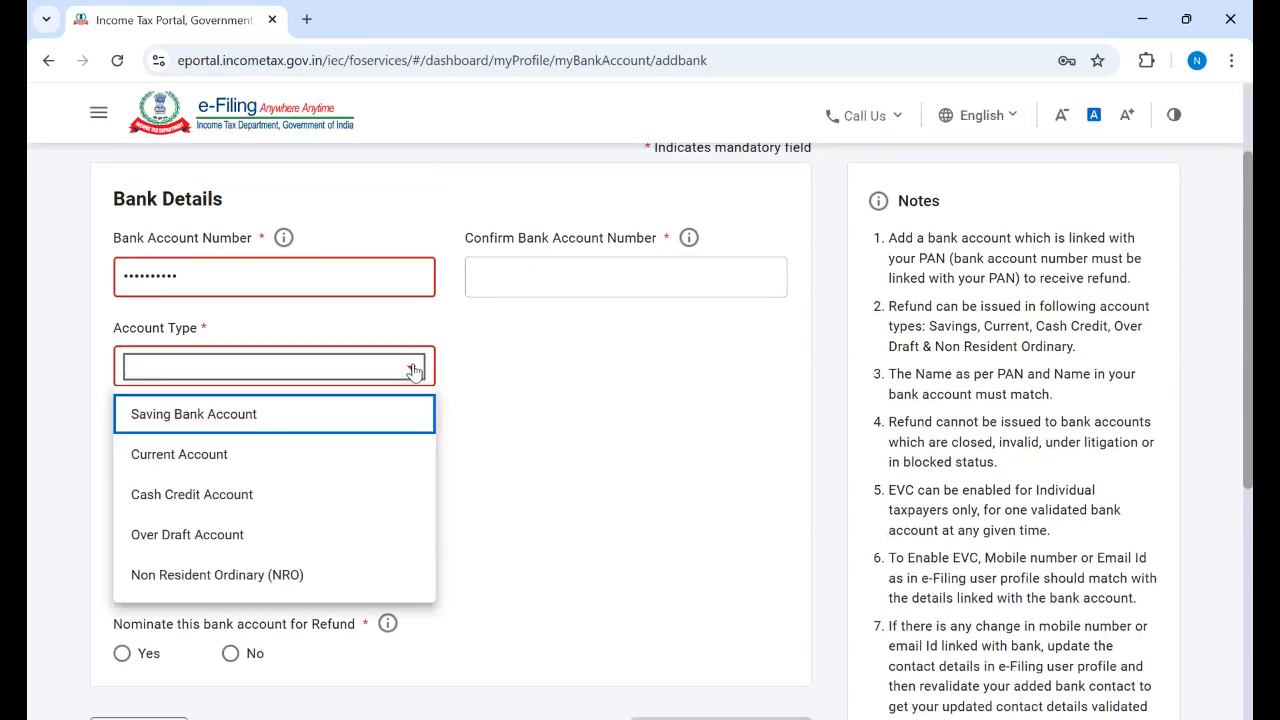
{"action": "left_click", "coordinate": [414, 372]}
{"action": "left_click", "coordinate": [414, 372]}
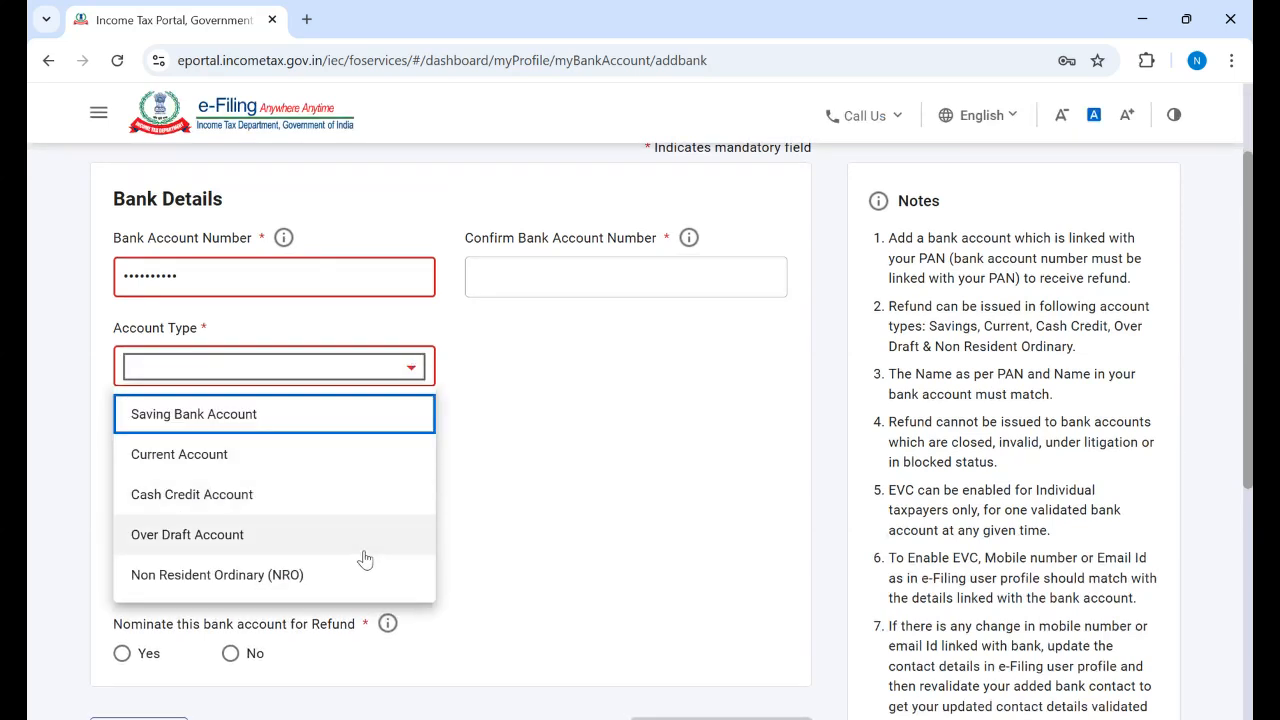
{"action": "left_click", "coordinate": [591, 396]}
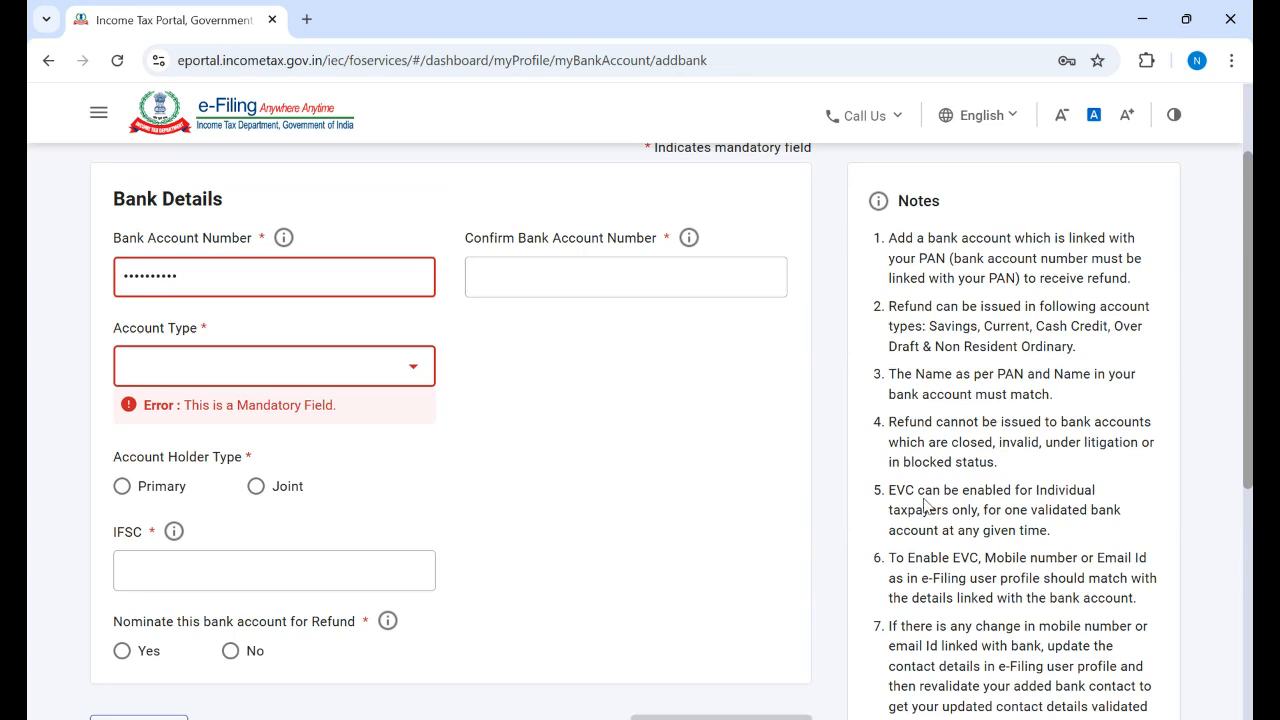
{"action": "scroll", "coordinate": [640, 430], "scroll_direction": "down", "scroll_amount": 1}
{"action": "scroll", "coordinate": [209, 577], "scroll_direction": "down", "scroll_amount": 2}
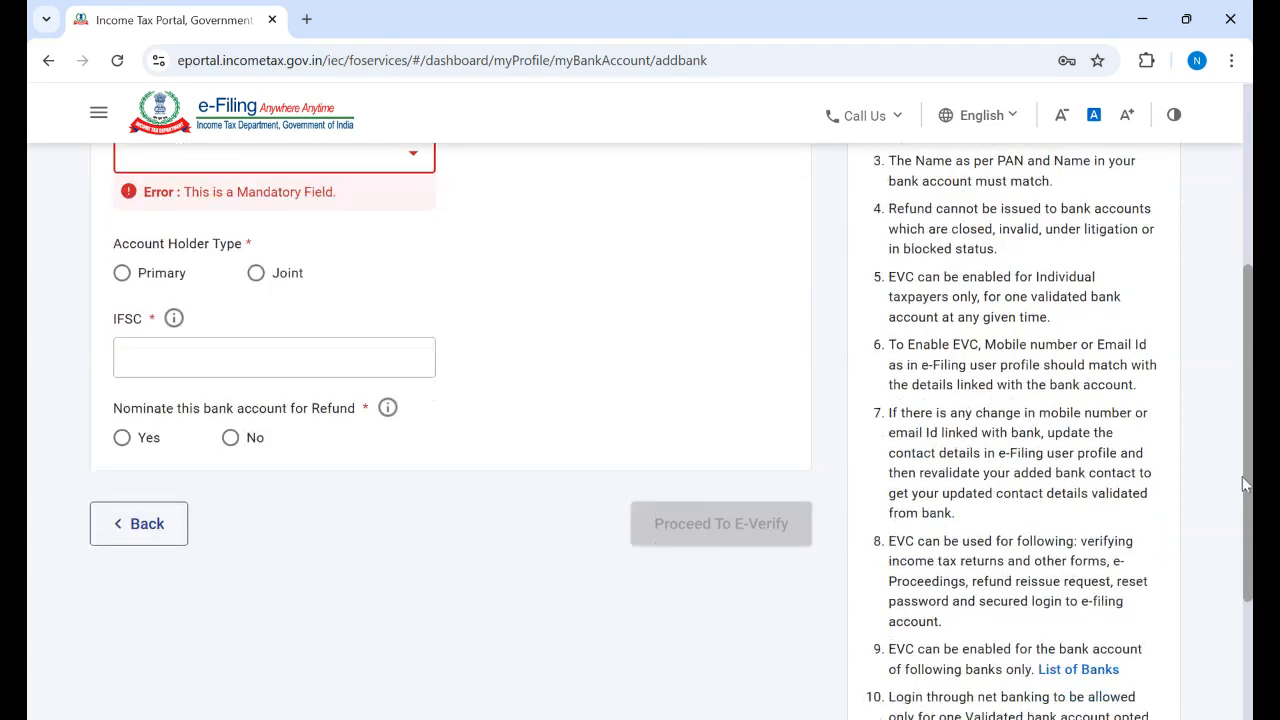
{"action": "left_click", "coordinate": [148, 524]}
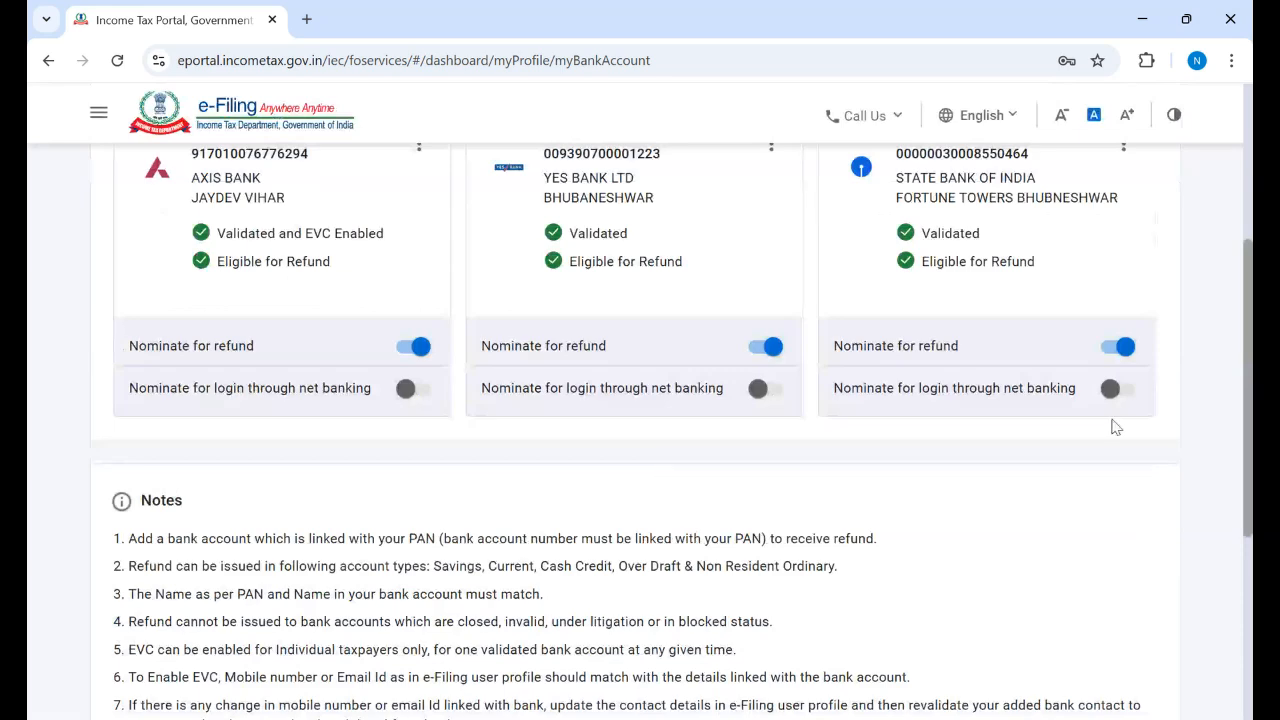
{"action": "scroll", "coordinate": [1247, 402], "scroll_direction": "down", "scroll_amount": 2}
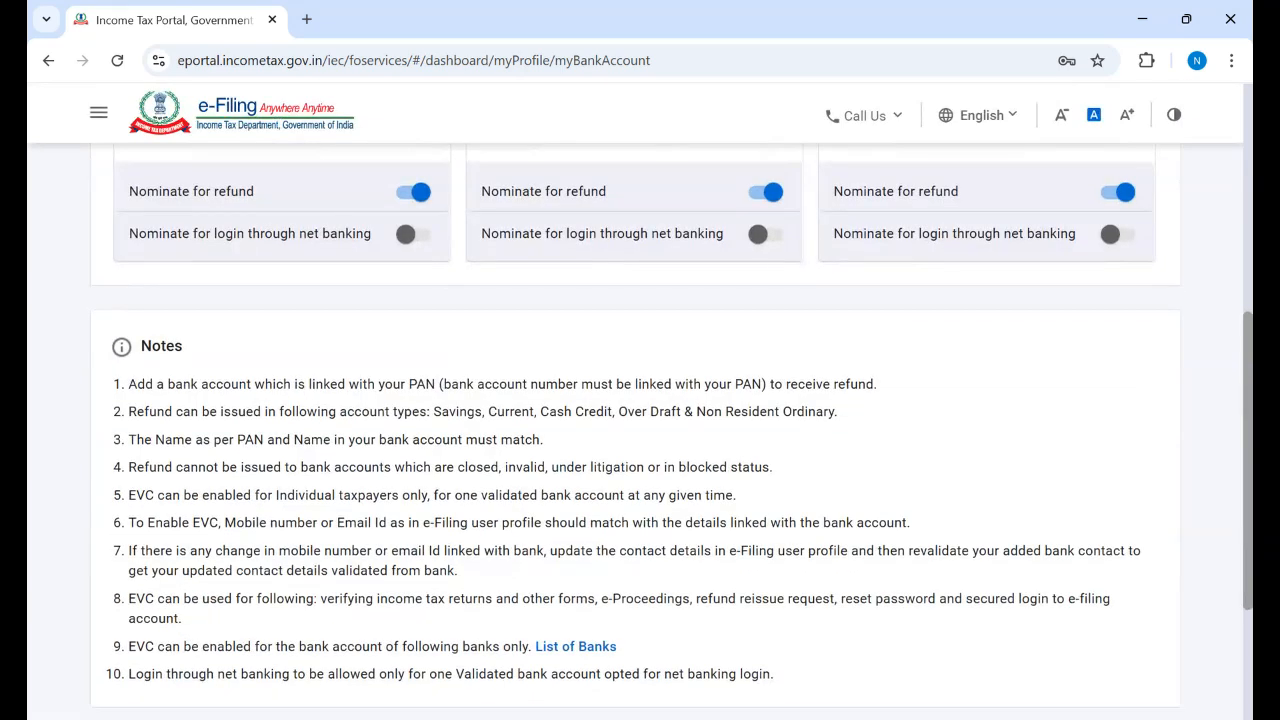
{"action": "scroll", "coordinate": [1247, 402], "scroll_direction": "down", "scroll_amount": 1}
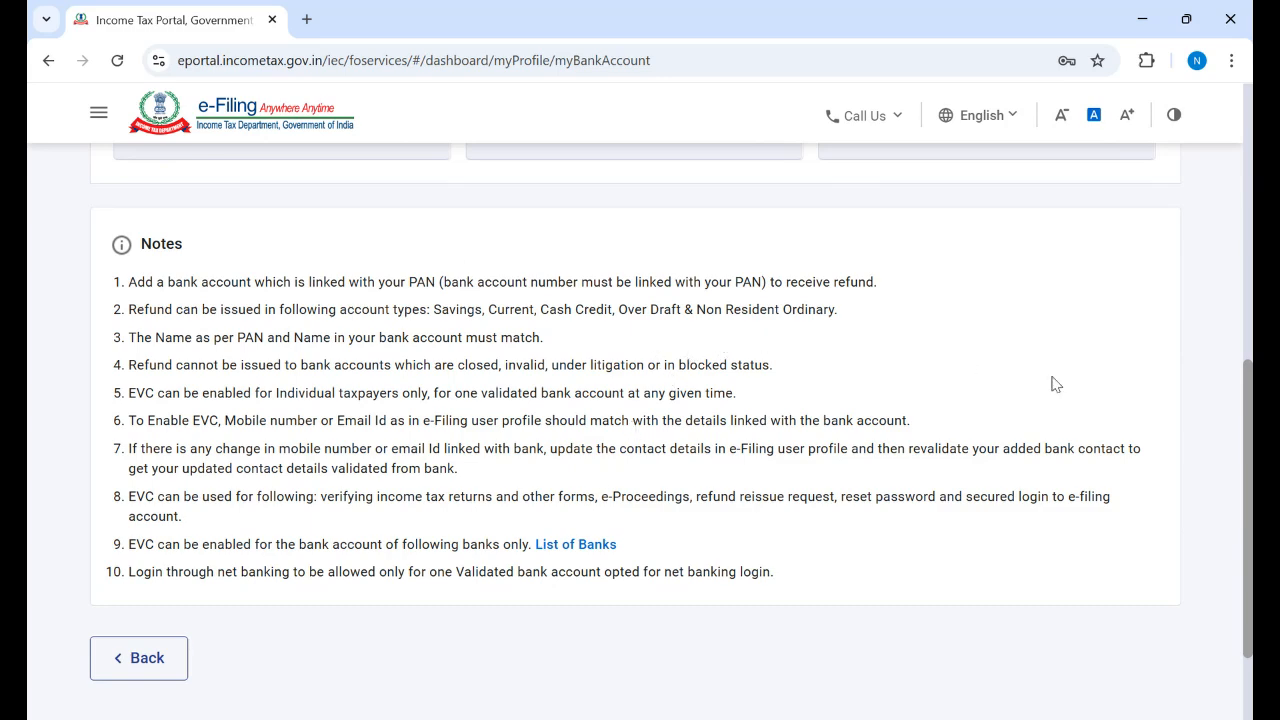
{"action": "scroll", "coordinate": [640, 400], "scroll_direction": "down", "scroll_amount": 2}
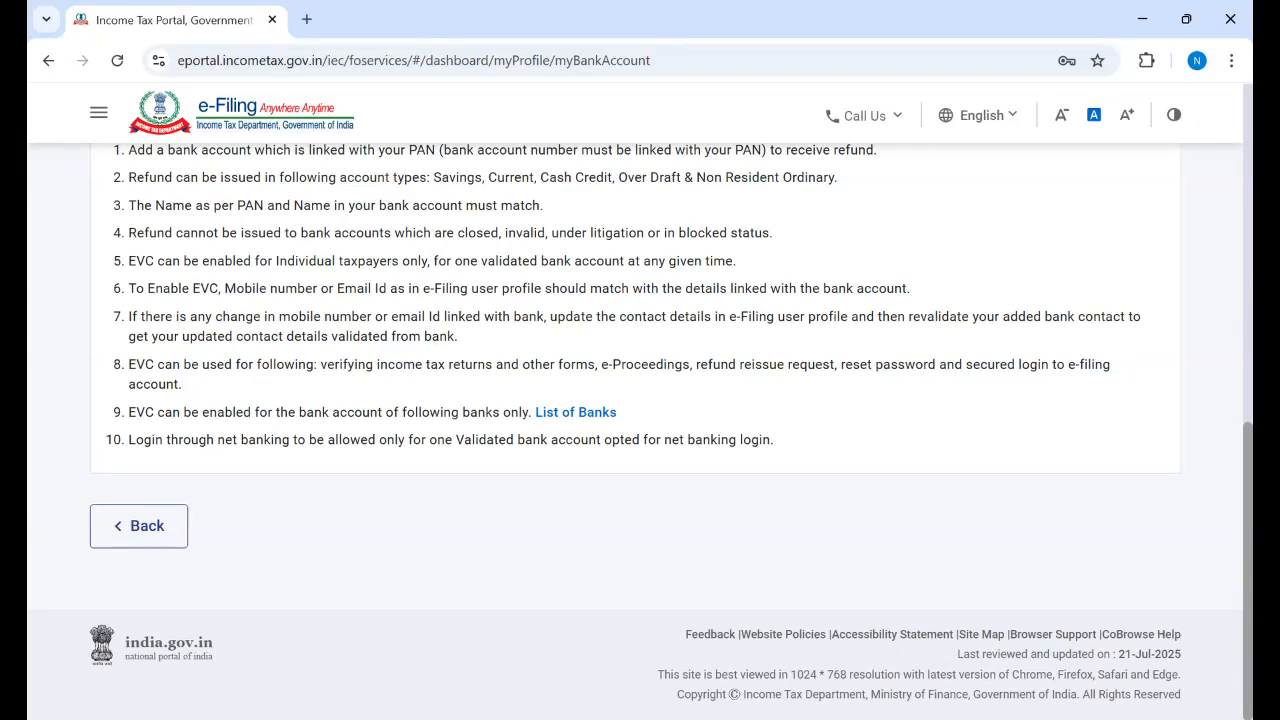
{"action": "scroll", "coordinate": [640, 400], "scroll_direction": "up", "scroll_amount": 8}
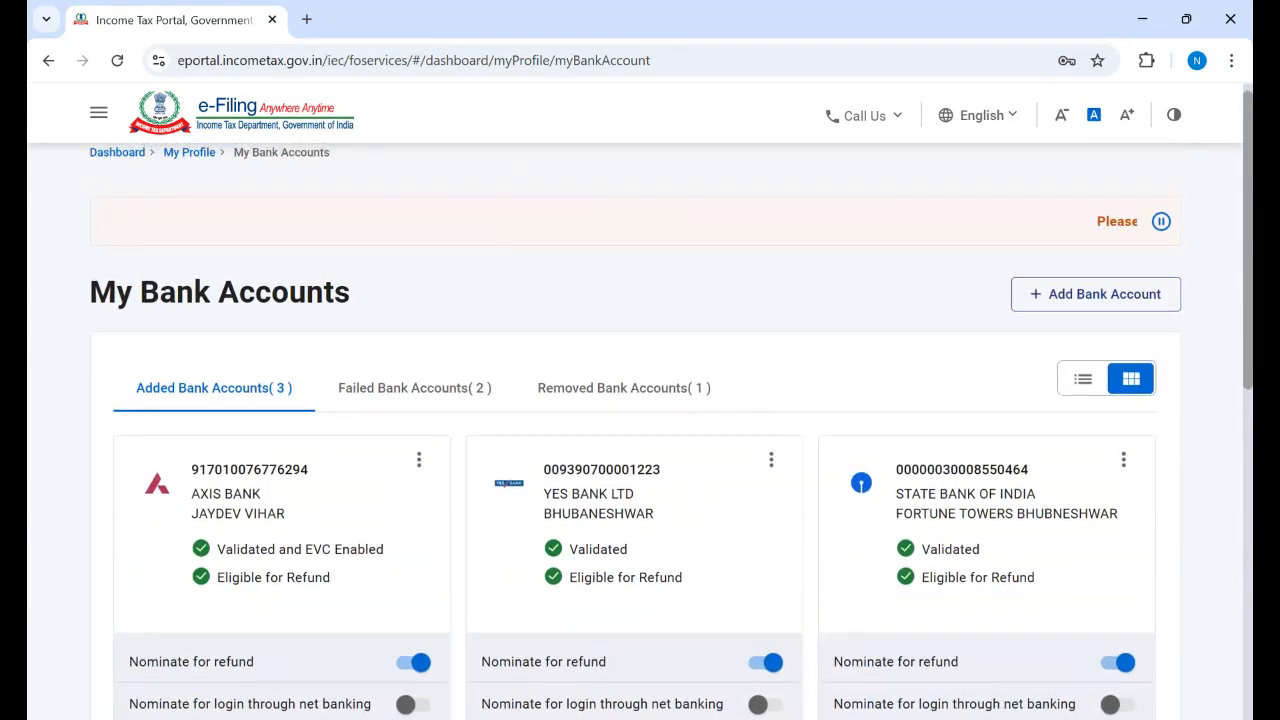
{"action": "scroll", "coordinate": [640, 400], "scroll_direction": "down", "scroll_amount": 1}
{"action": "scroll", "coordinate": [1233, 582], "scroll_direction": "down", "scroll_amount": 6}
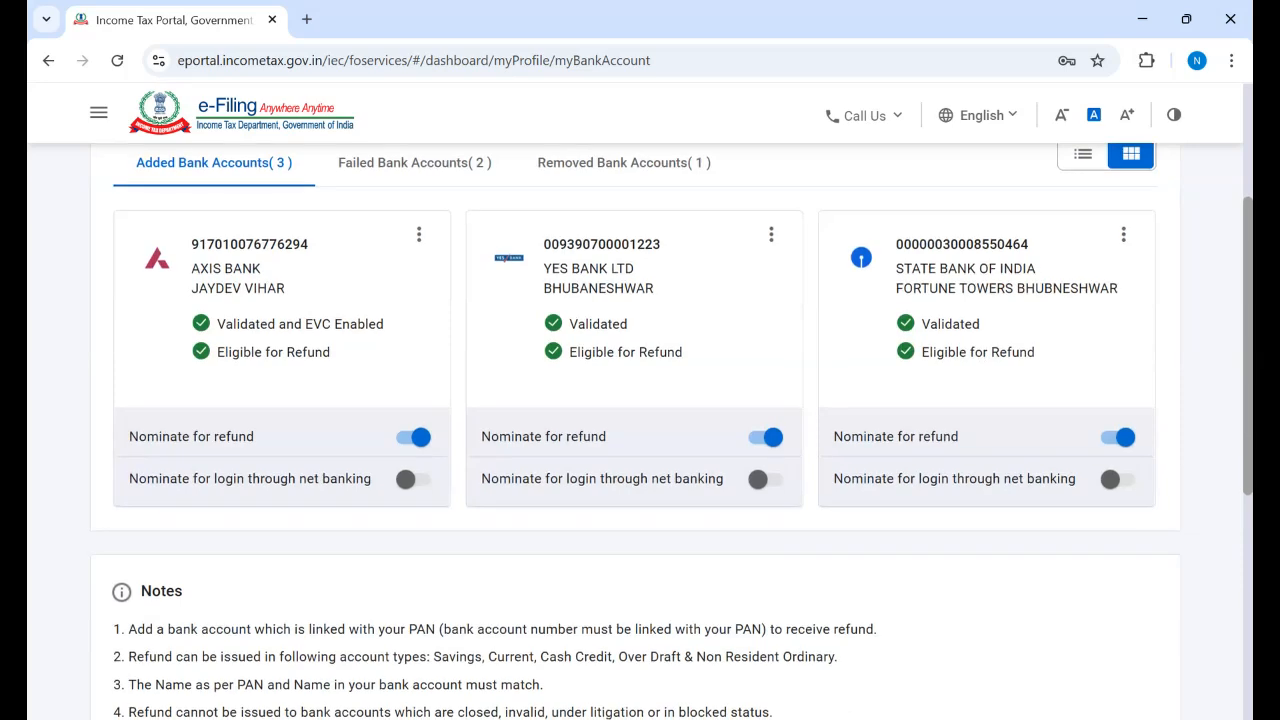
Step: Return to the Dashboard, resume the AY 2025-26 draft and dismiss the pre-fill notice
{"action": "left_click", "coordinate": [150, 538]}
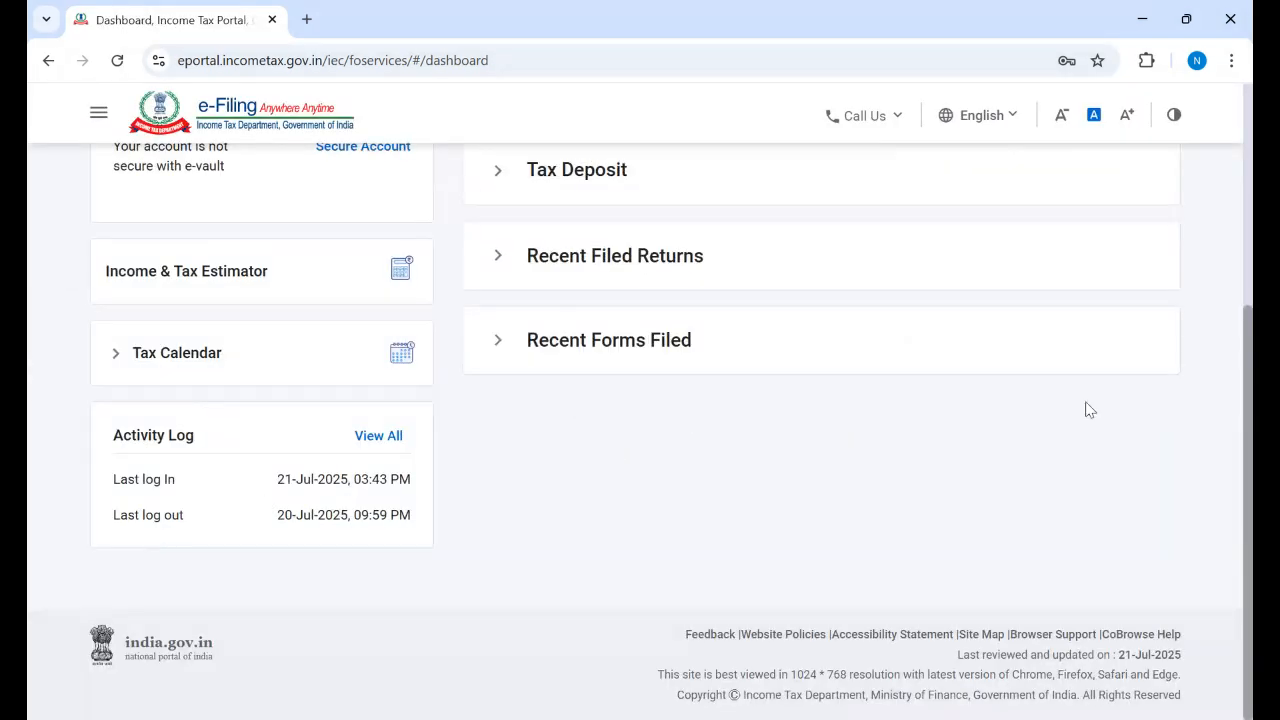
{"action": "scroll", "coordinate": [820, 450], "scroll_direction": "up", "scroll_amount": 3}
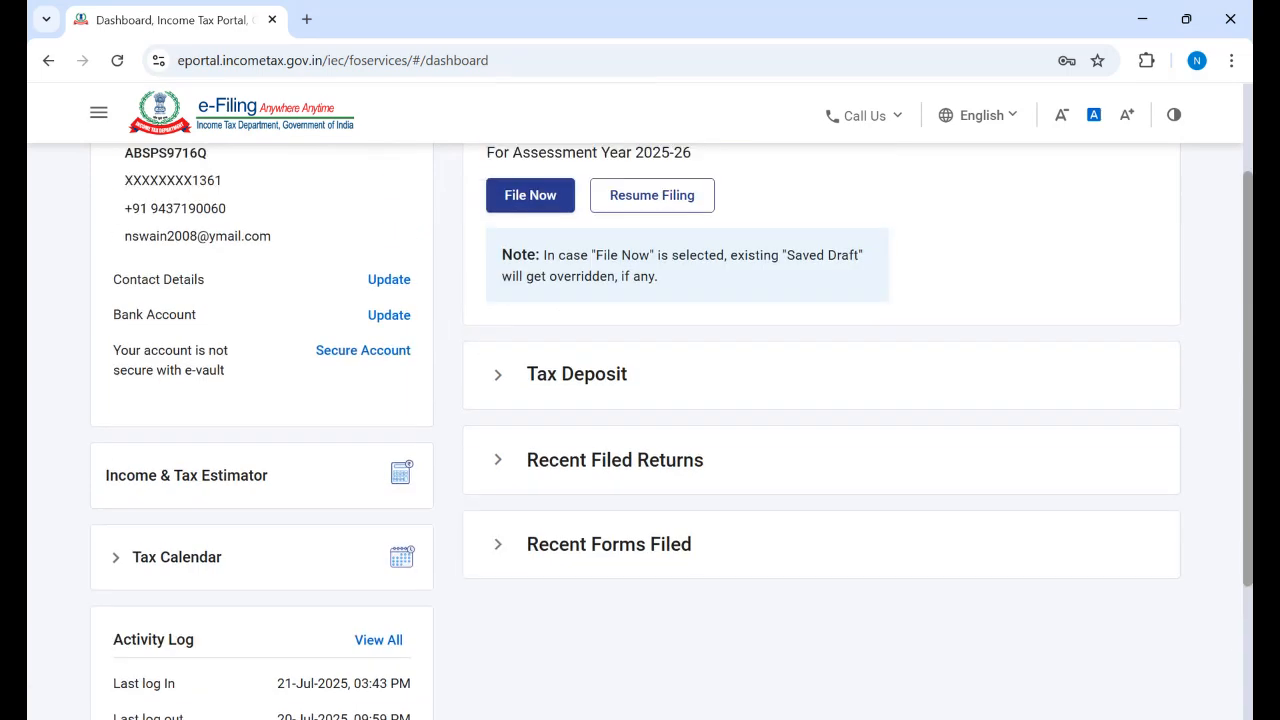
{"action": "scroll", "coordinate": [672, 432], "scroll_direction": "up", "scroll_amount": 1}
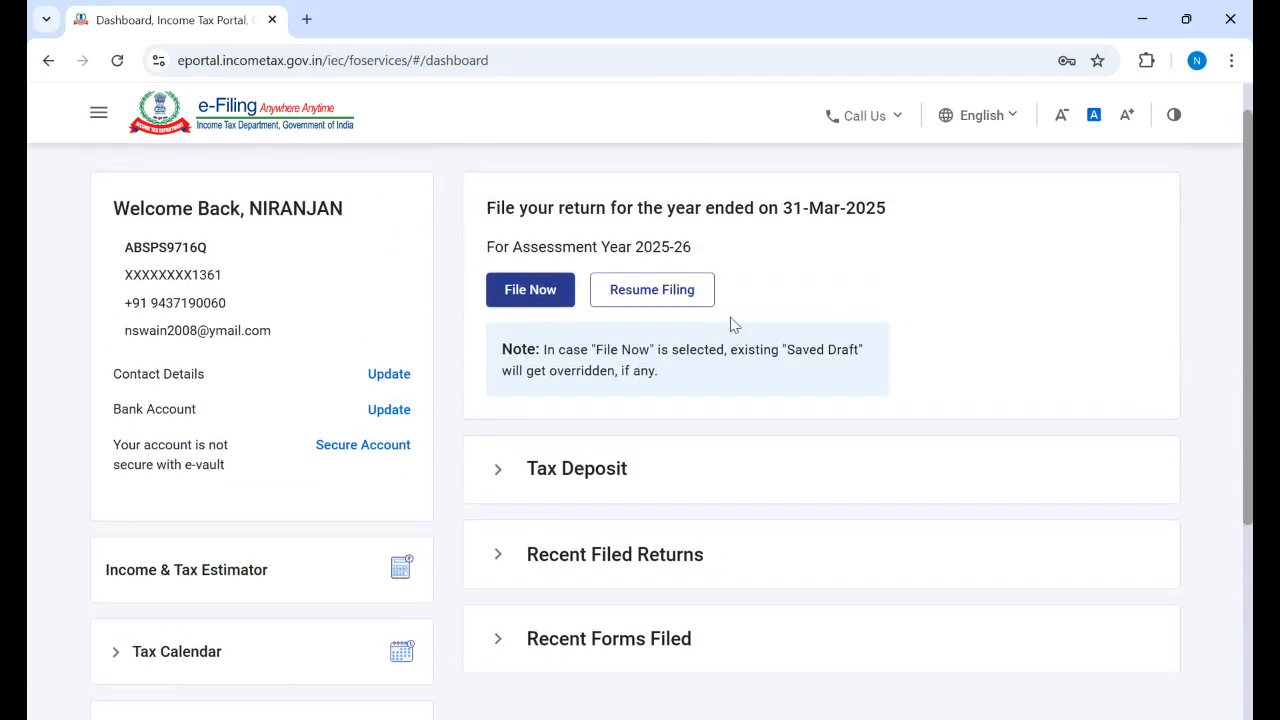
{"action": "left_click", "coordinate": [642, 300]}
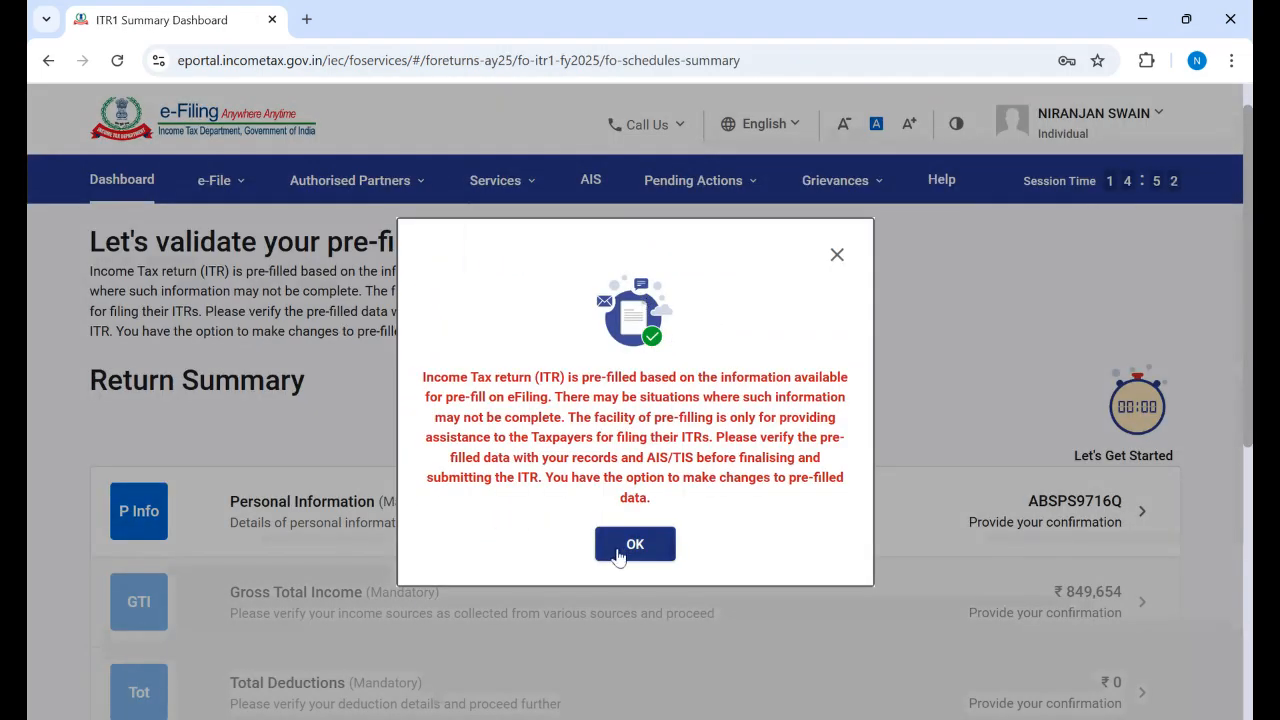
{"action": "left_click", "coordinate": [618, 548]}
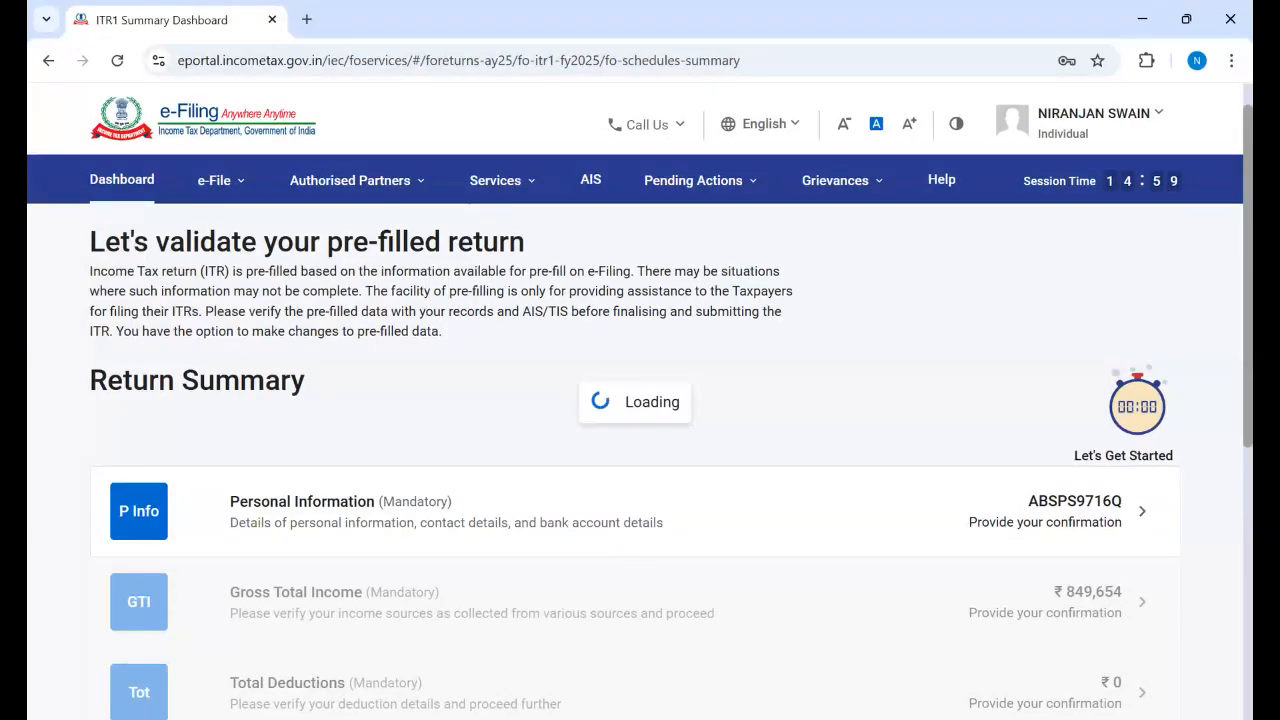
Step: Open Personal Information and attempt to confirm it, running into the mandatory-field error
{"action": "scroll", "coordinate": [476, 467], "scroll_direction": "down", "scroll_amount": 1}
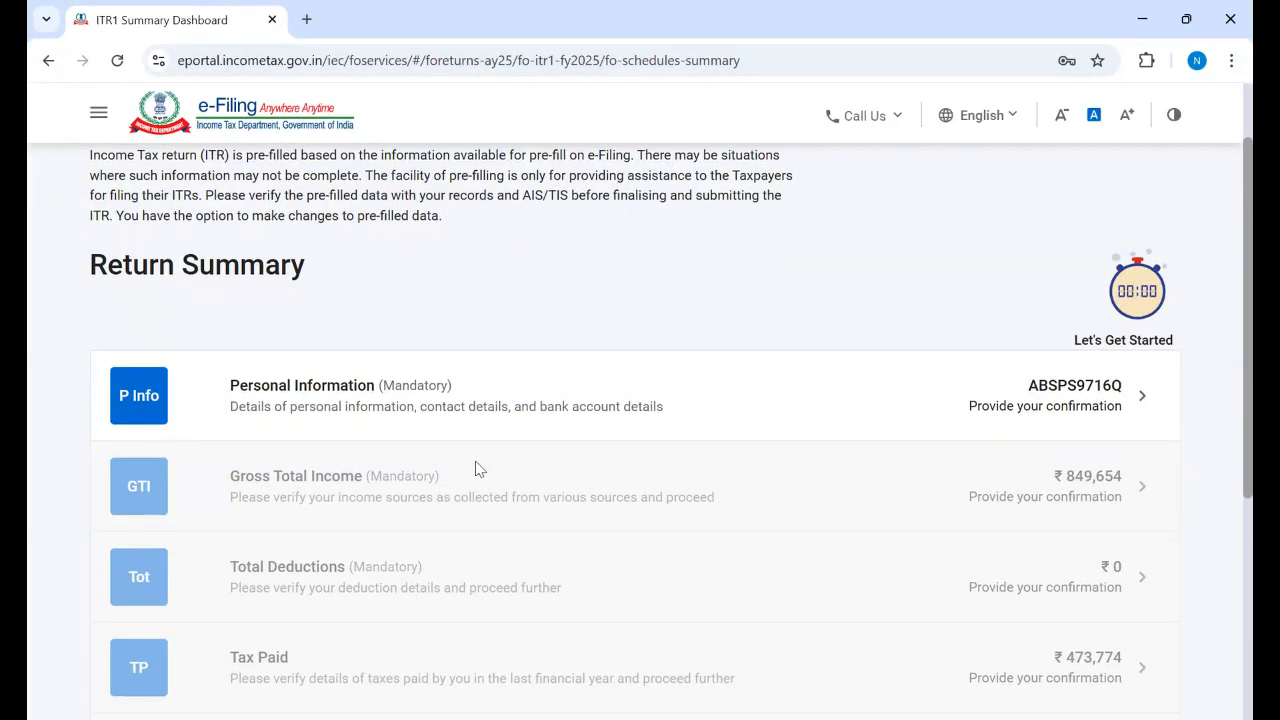
{"action": "left_click", "coordinate": [472, 418]}
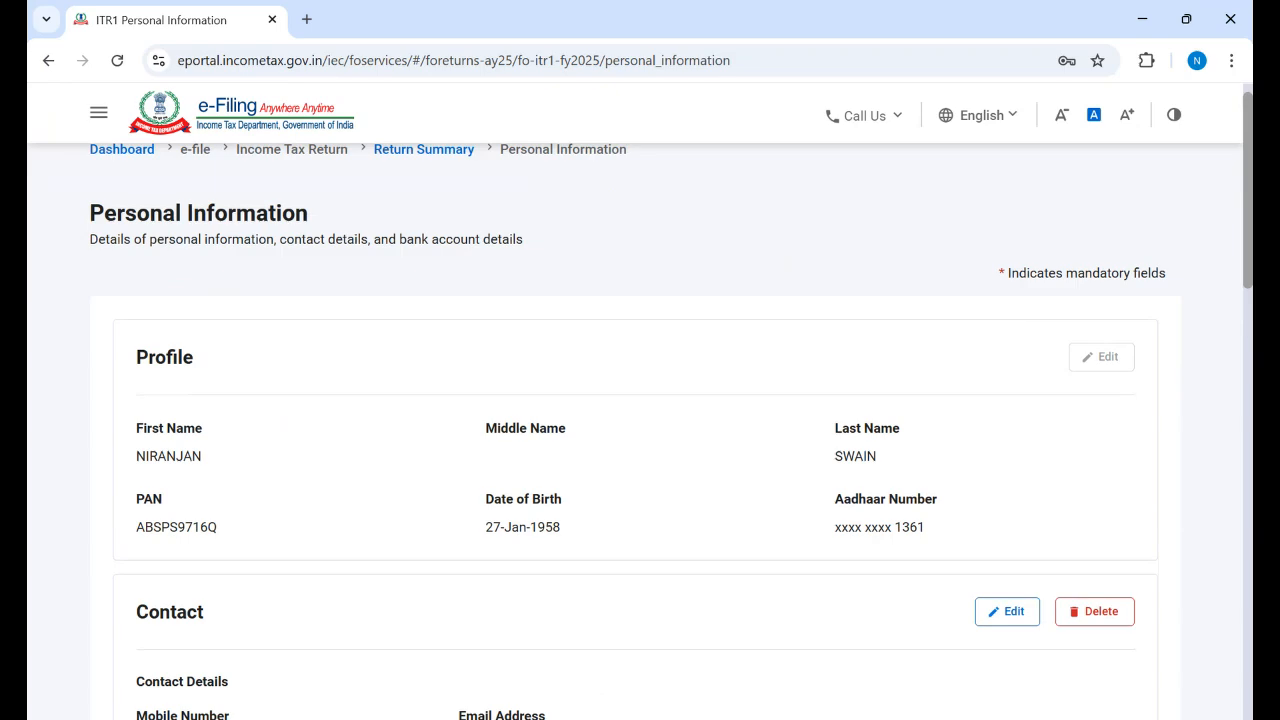
{"action": "scroll", "coordinate": [640, 430], "scroll_direction": "down", "scroll_amount": 10}
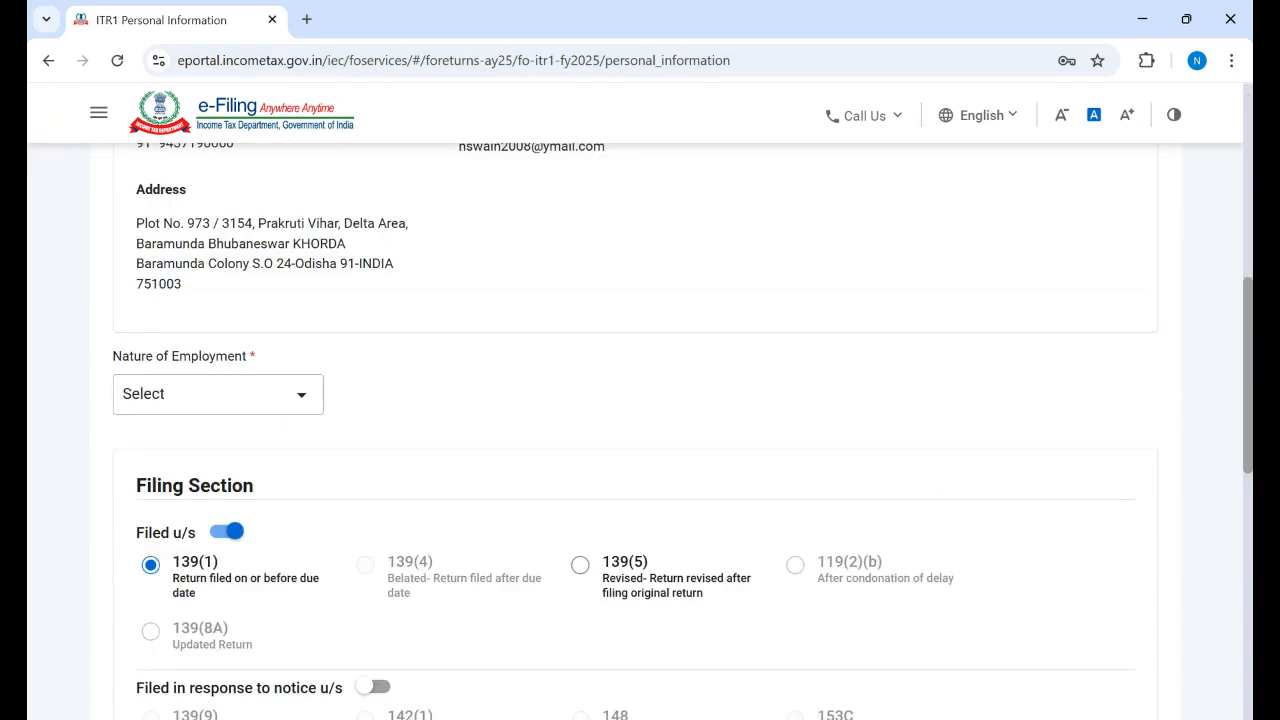
{"action": "scroll", "coordinate": [1240, 444], "scroll_direction": "up", "scroll_amount": 3}
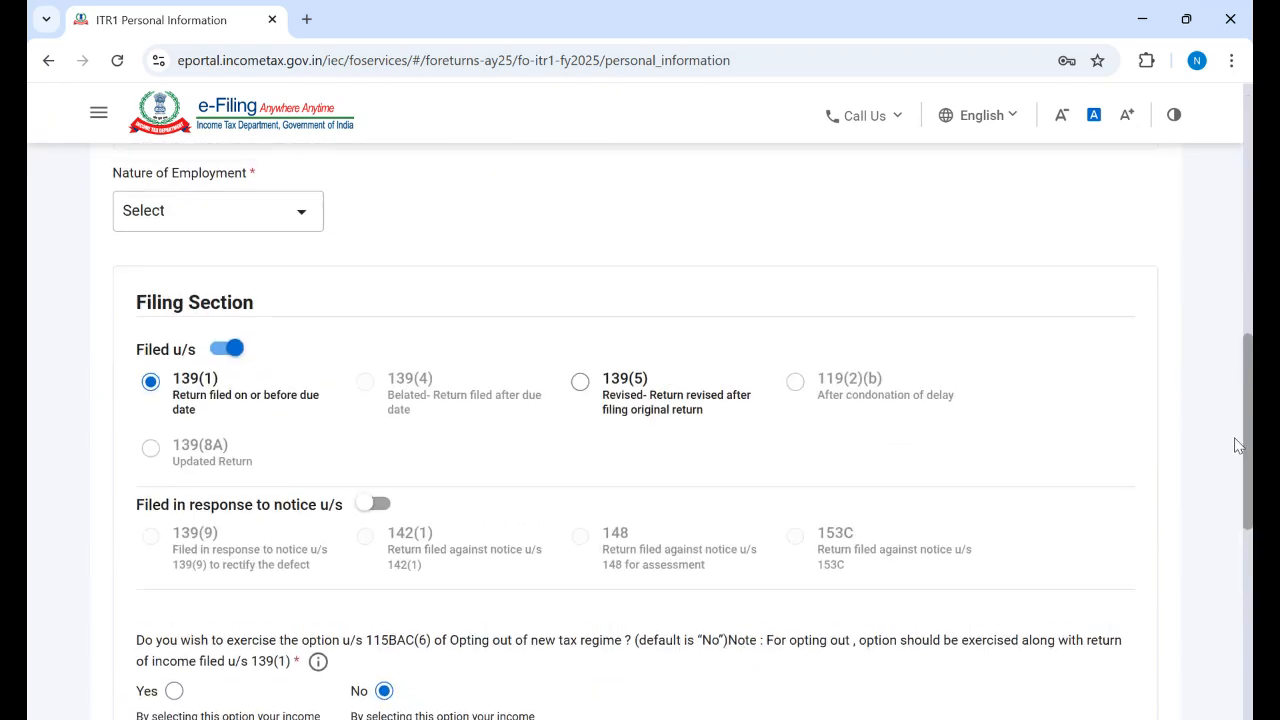
{"action": "scroll", "coordinate": [1240, 444], "scroll_direction": "down", "scroll_amount": 3}
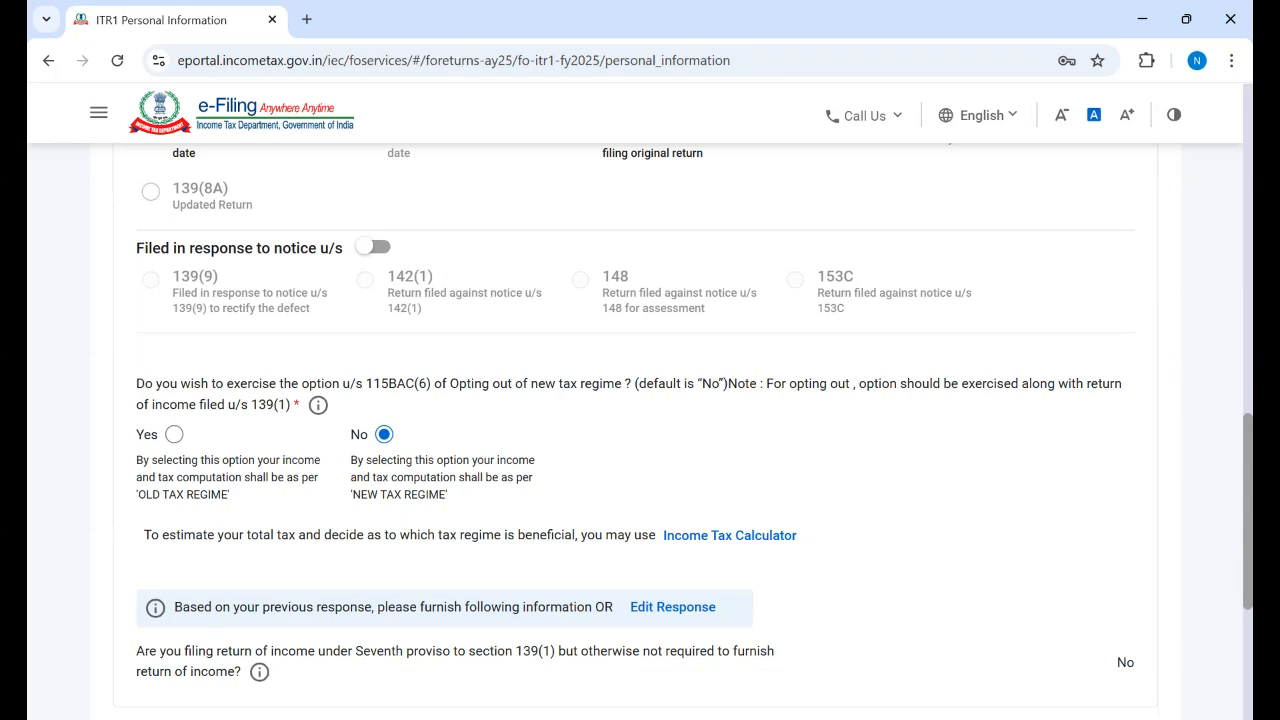
{"action": "scroll", "coordinate": [1246, 600], "scroll_direction": "down", "scroll_amount": 3}
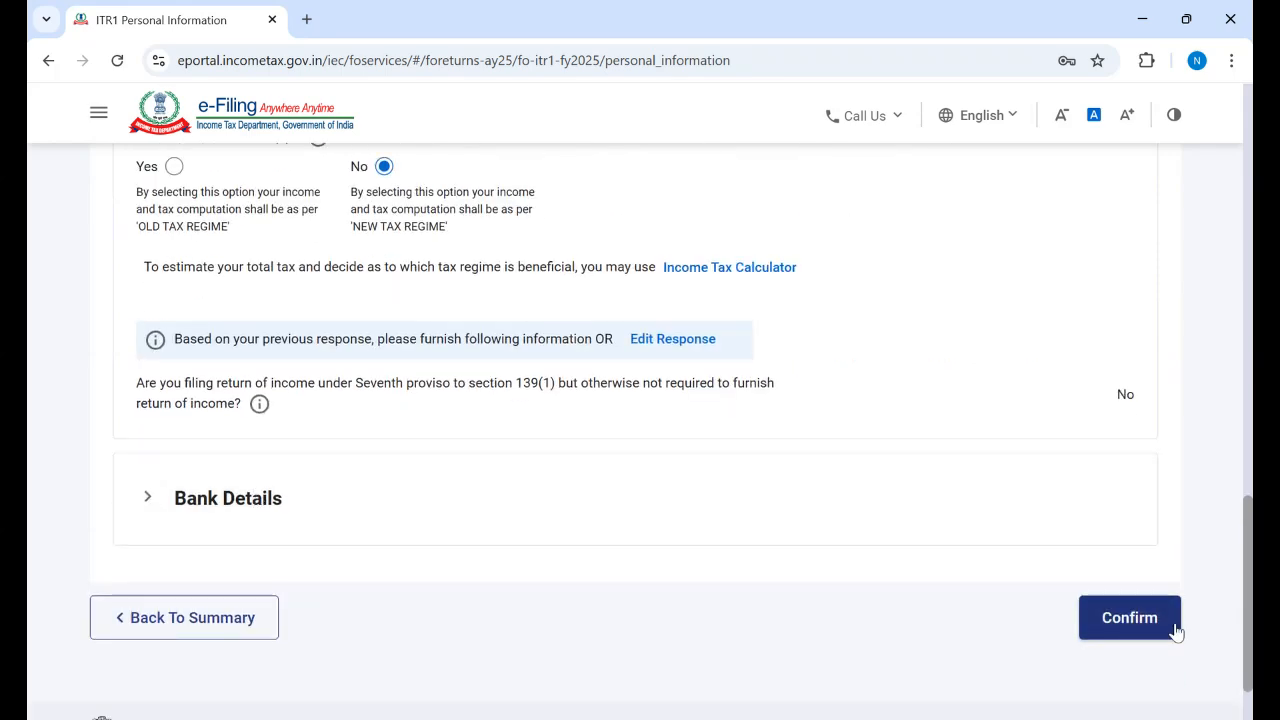
{"action": "left_click", "coordinate": [1170, 624]}
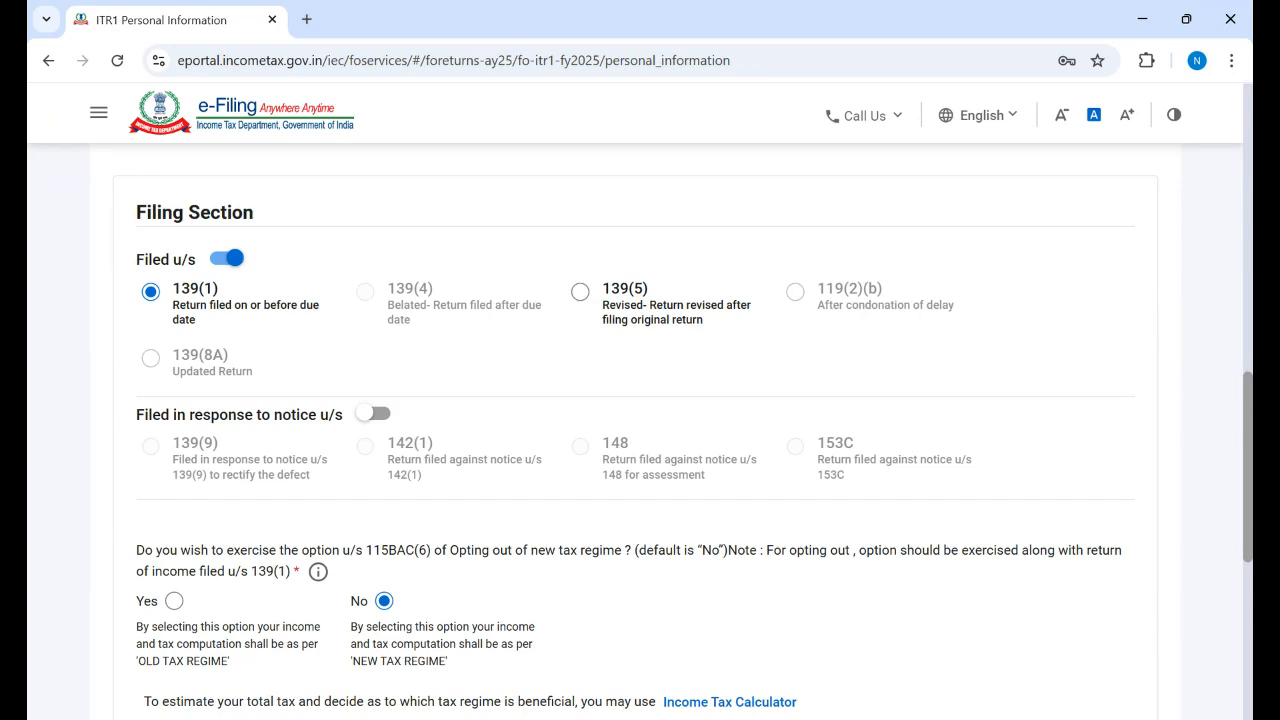
{"action": "scroll", "coordinate": [1152, 618], "scroll_direction": "down", "scroll_amount": 5}
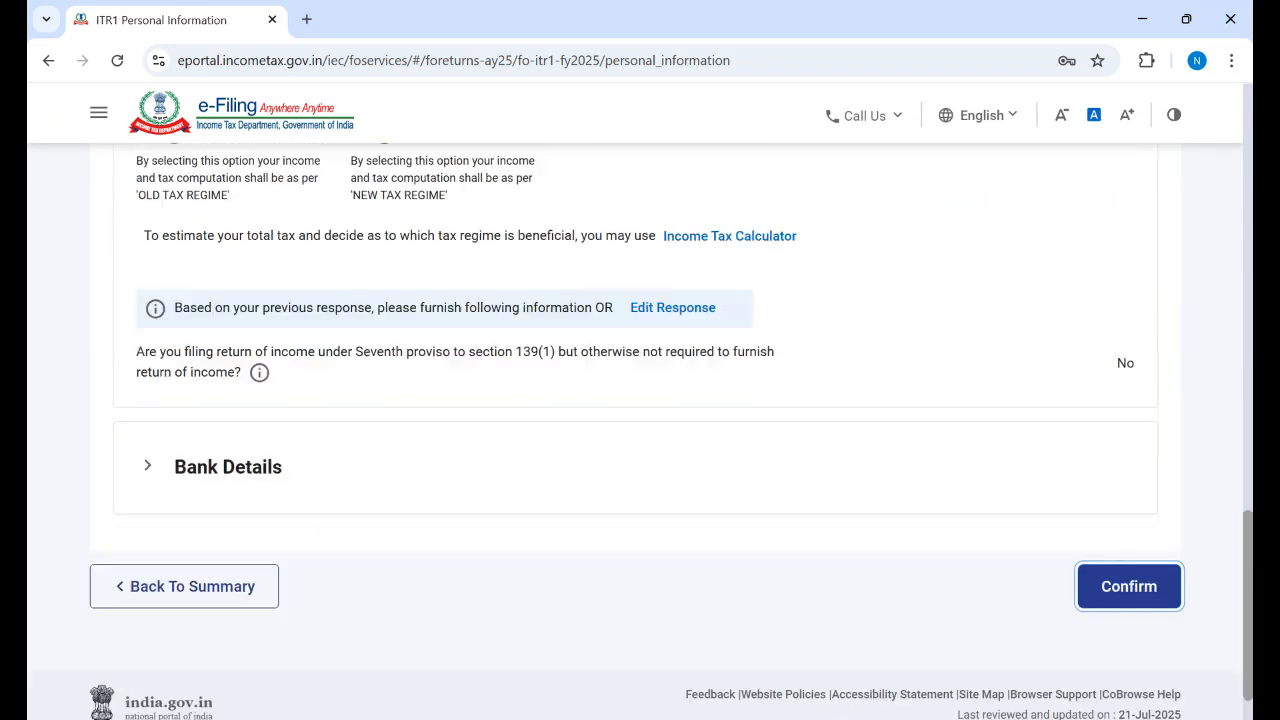
{"action": "left_click", "coordinate": [1130, 582]}
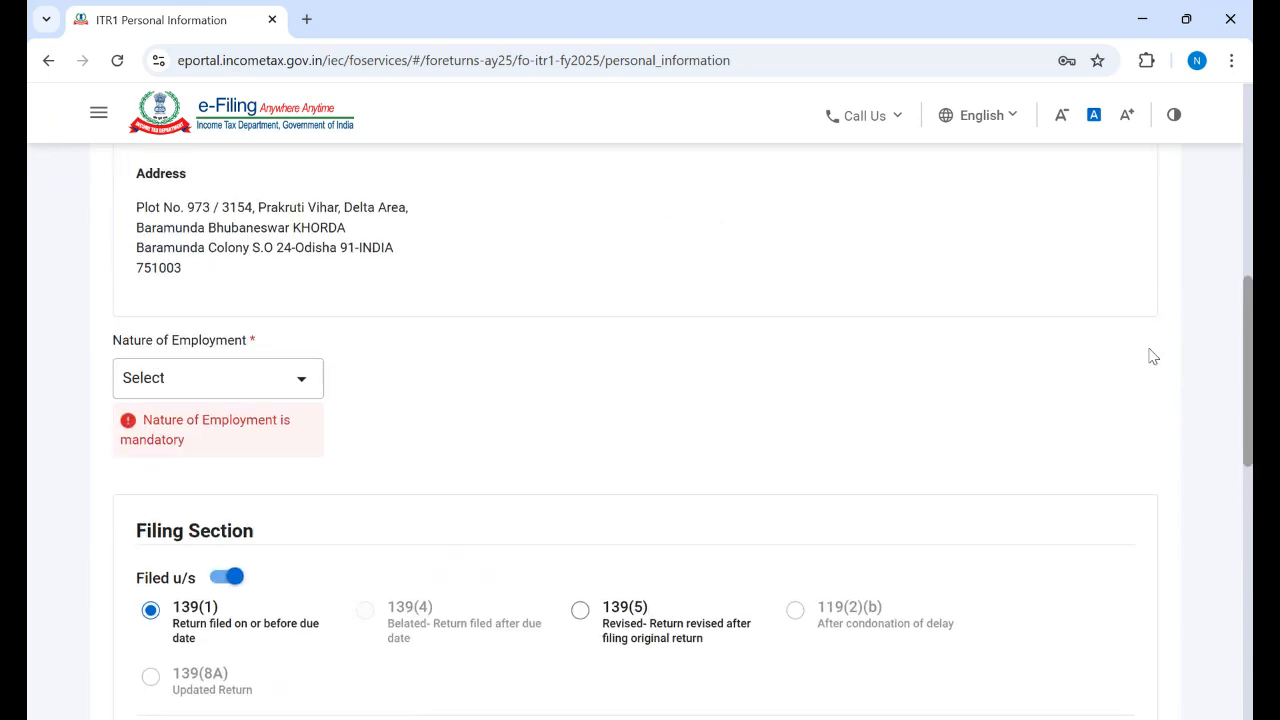
Step: Set Nature of Employment to Others from its dropdown
{"action": "left_click", "coordinate": [300, 382]}
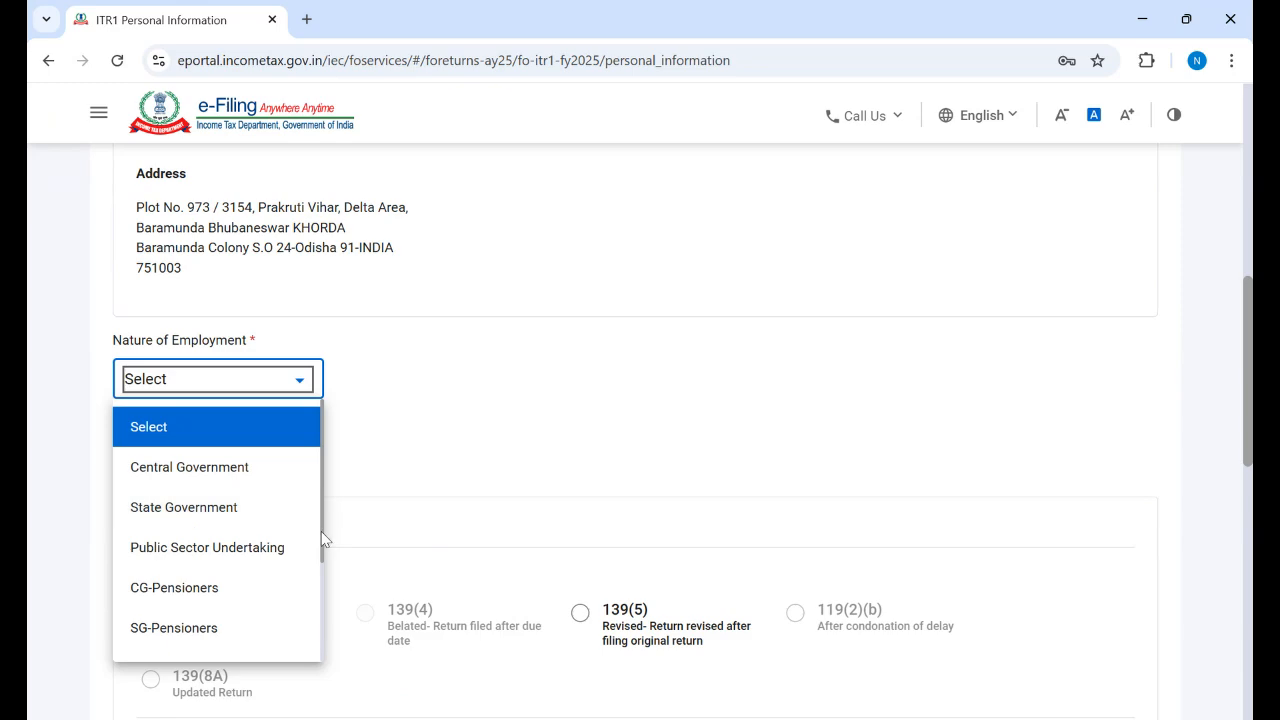
{"action": "left_click_drag", "start_coordinate": [320, 530], "coordinate": [314, 646]}
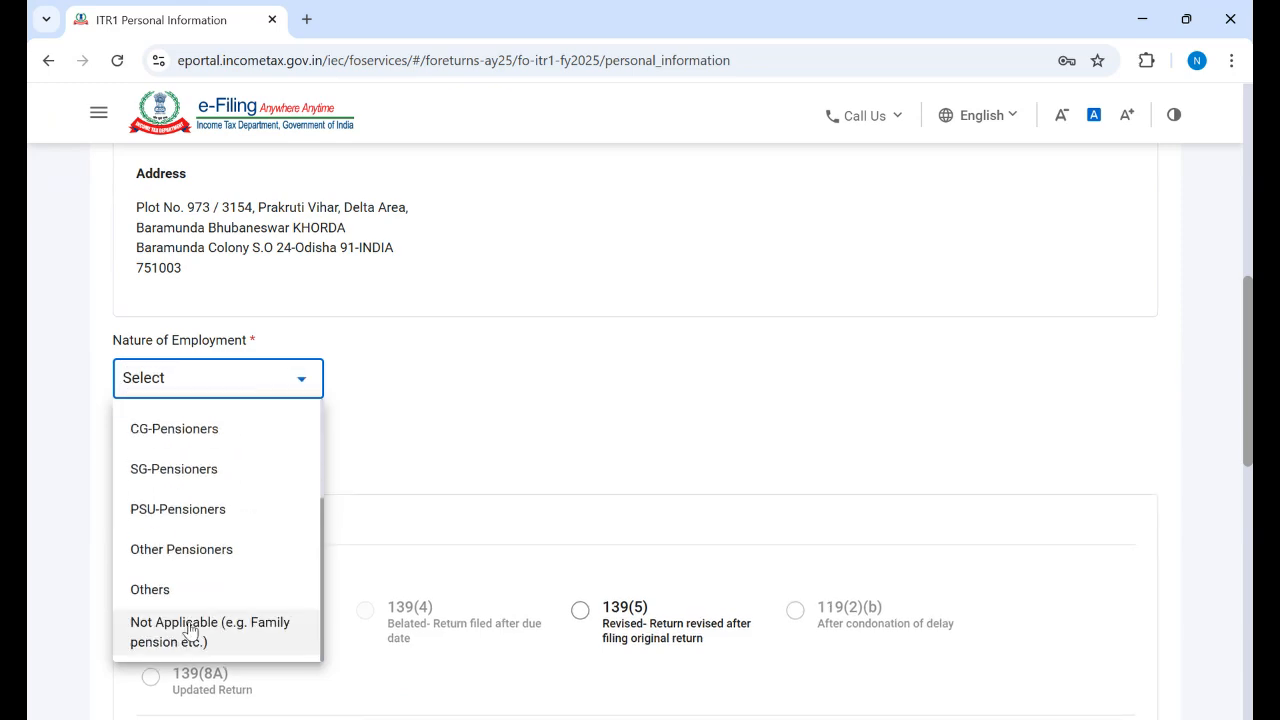
{"action": "left_click", "coordinate": [145, 592]}
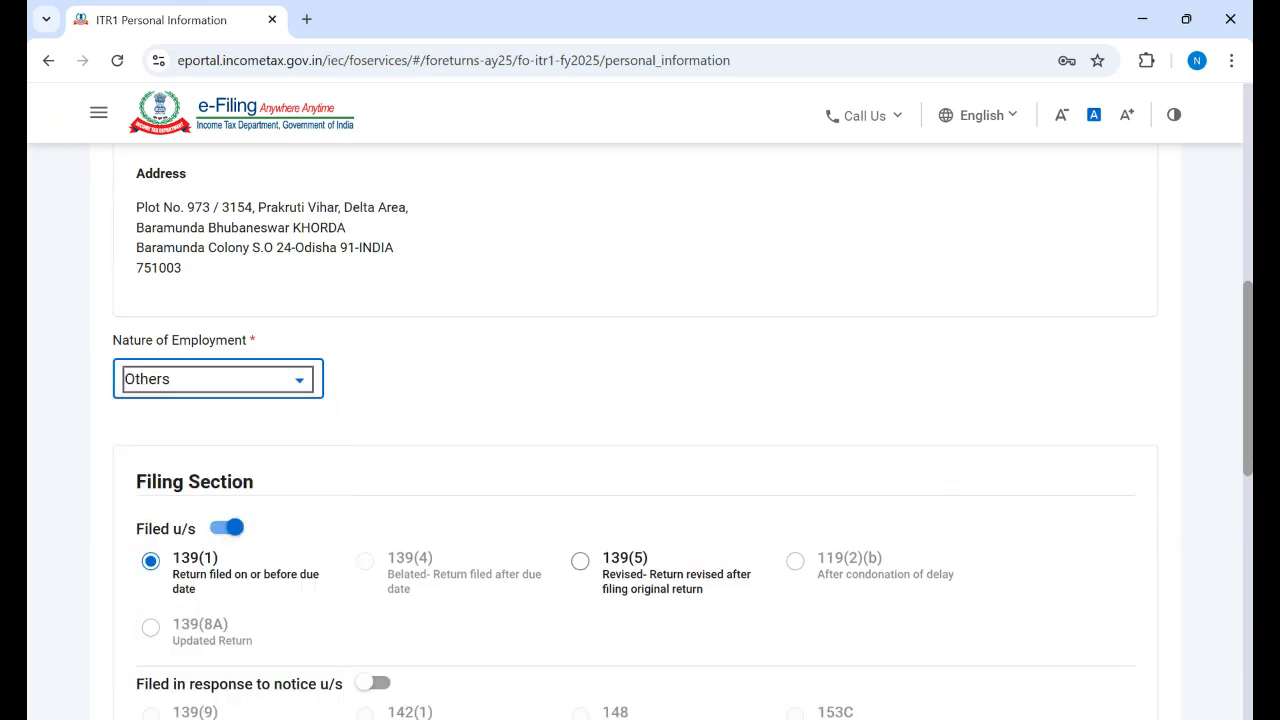
{"action": "scroll", "coordinate": [1237, 646], "scroll_direction": "down", "scroll_amount": 10}
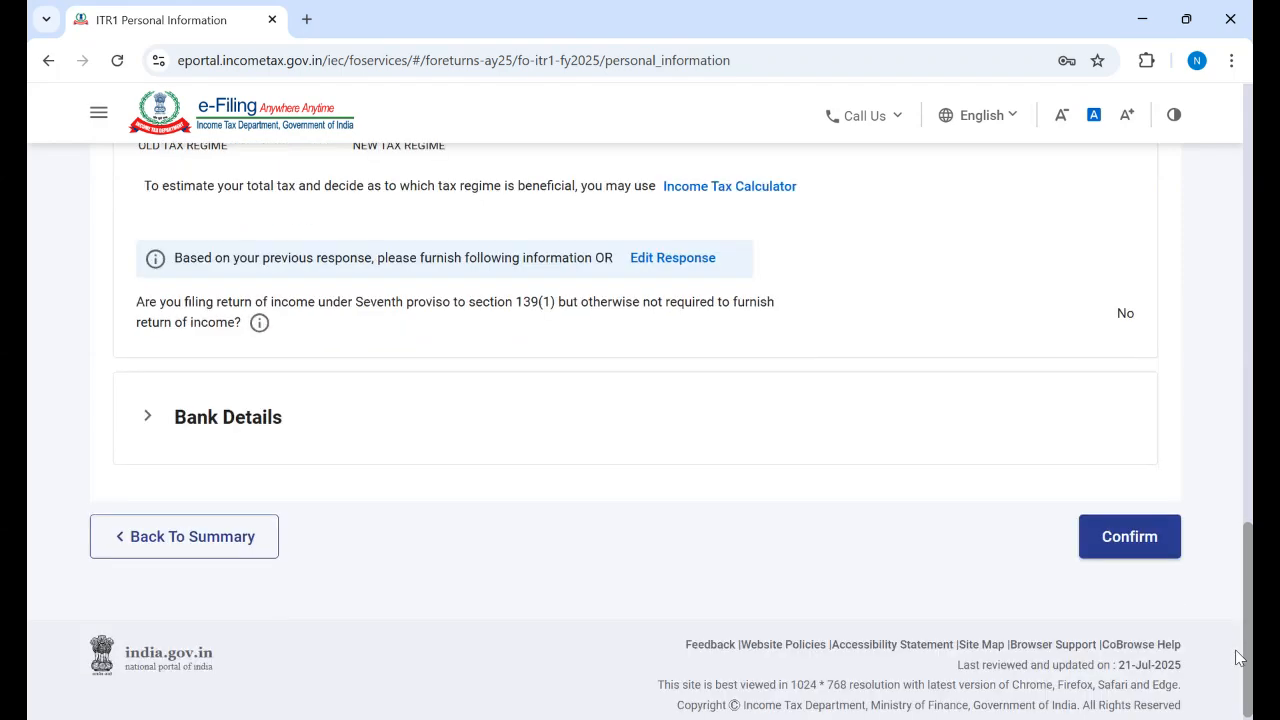
Step: Confirm Personal Information and open the Gross Total Income details to scroll through them
{"action": "left_click", "coordinate": [1125, 548]}
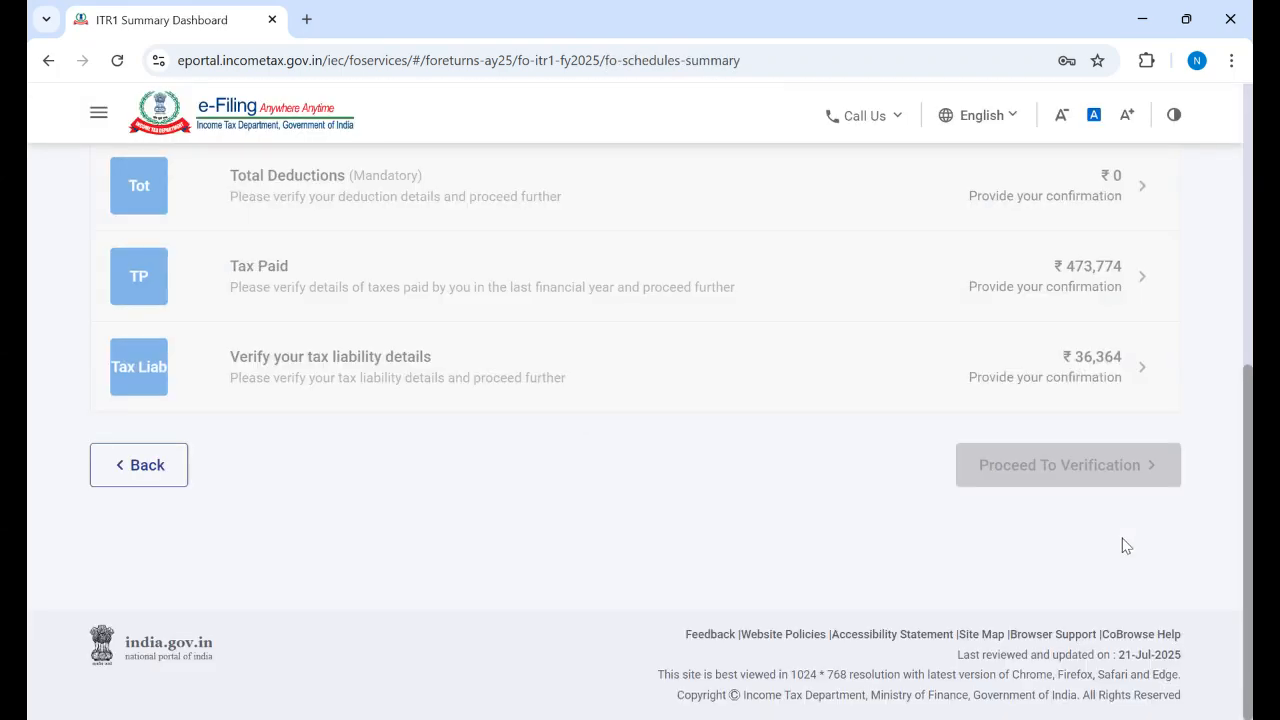
{"action": "scroll", "coordinate": [644, 308], "scroll_direction": "up", "scroll_amount": 2}
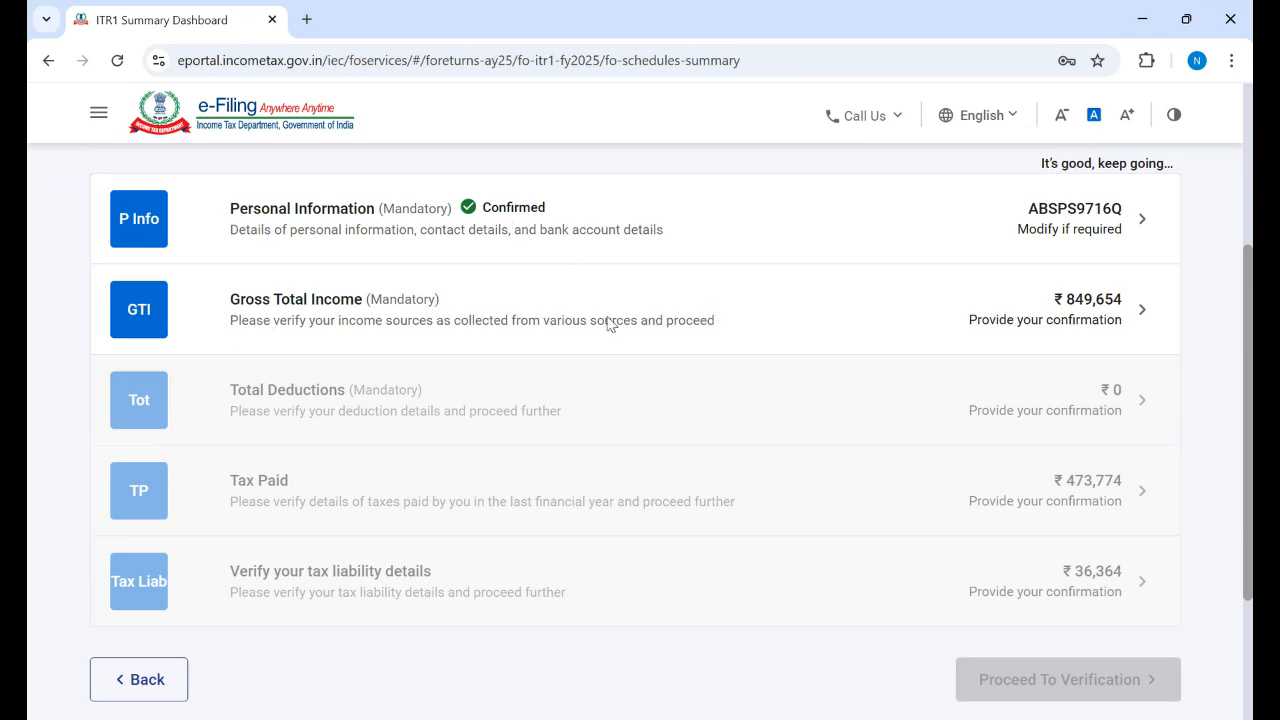
{"action": "left_click", "coordinate": [407, 311]}
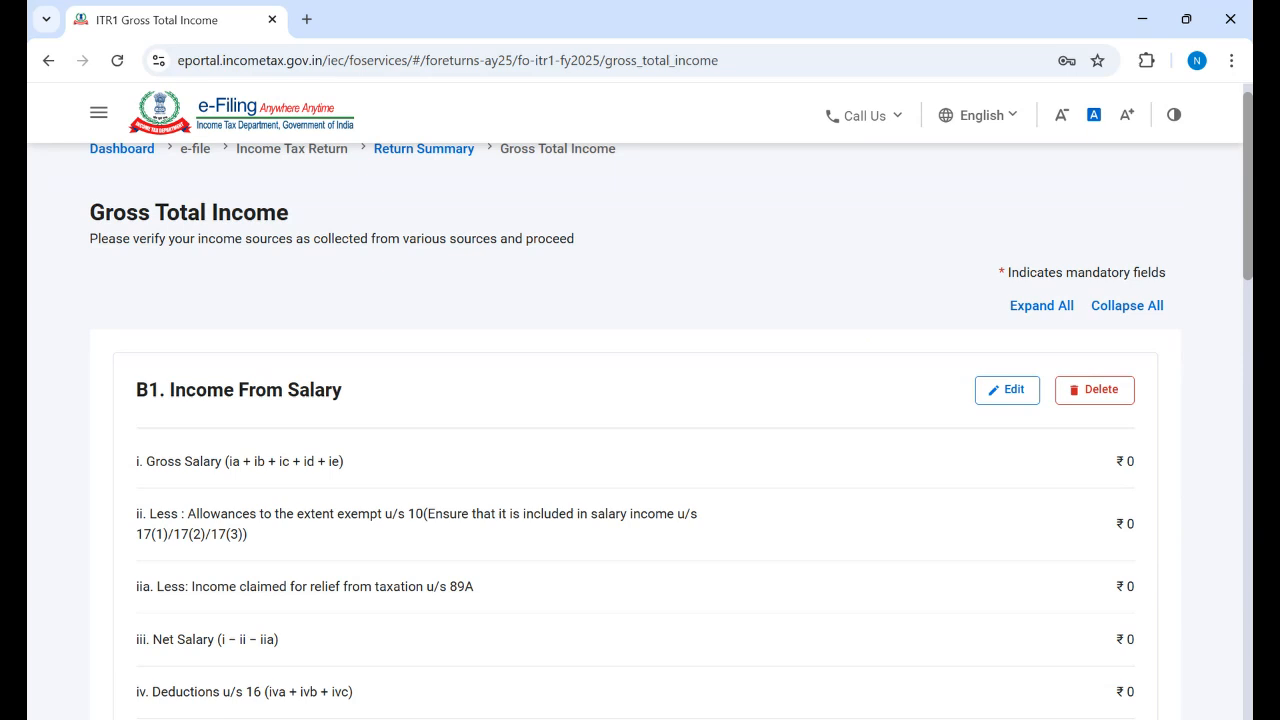
{"action": "scroll", "coordinate": [640, 430], "scroll_direction": "down", "scroll_amount": 2}
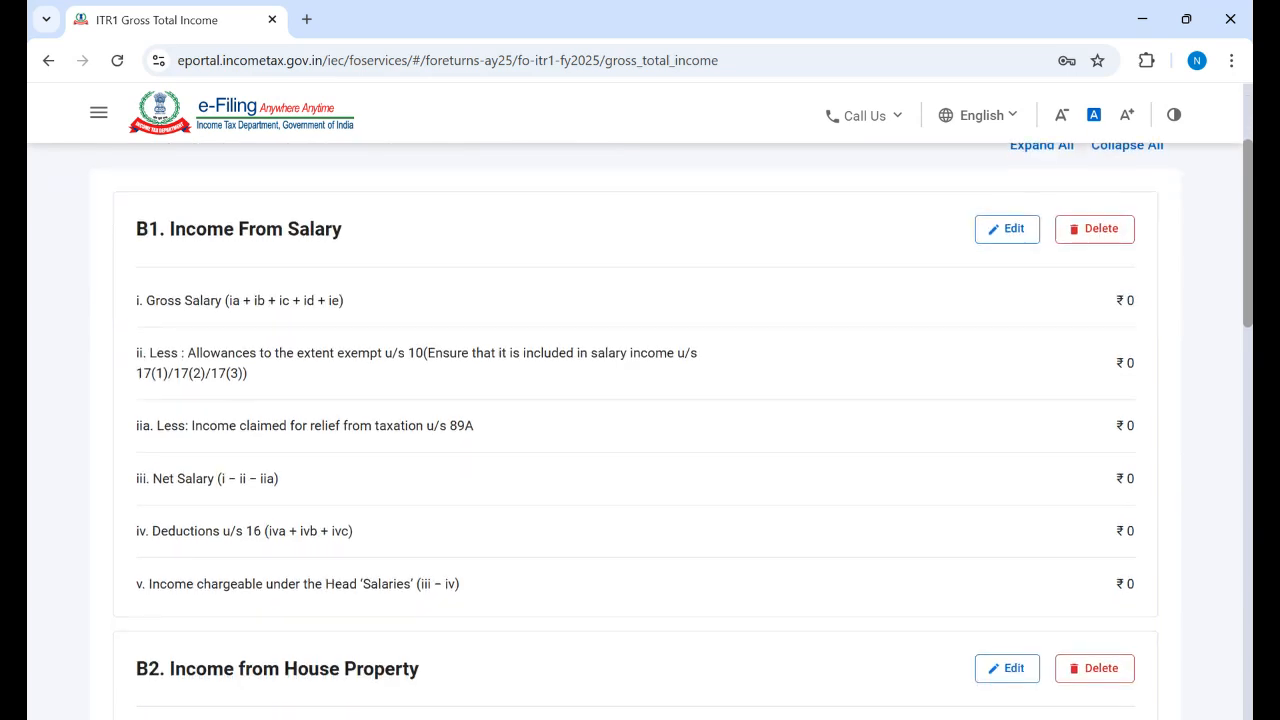
{"action": "scroll", "coordinate": [640, 430], "scroll_direction": "down", "scroll_amount": 1}
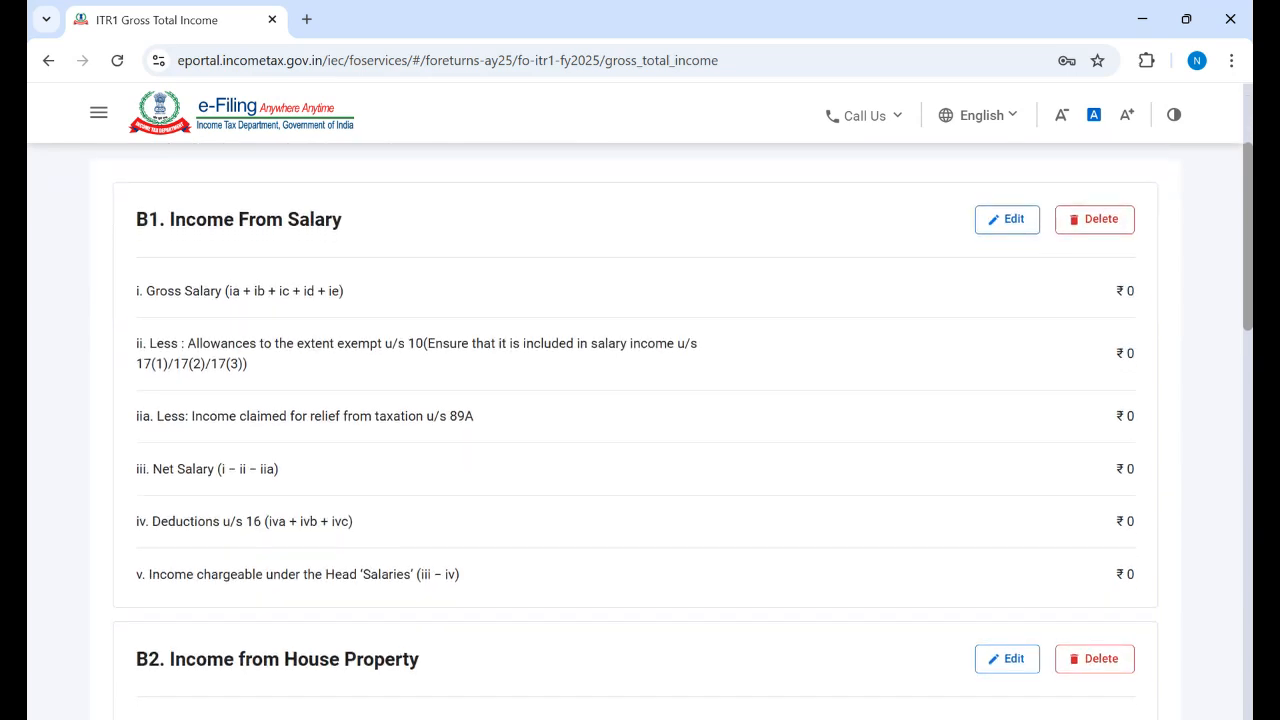
{"action": "scroll", "coordinate": [640, 430], "scroll_direction": "down", "scroll_amount": 2}
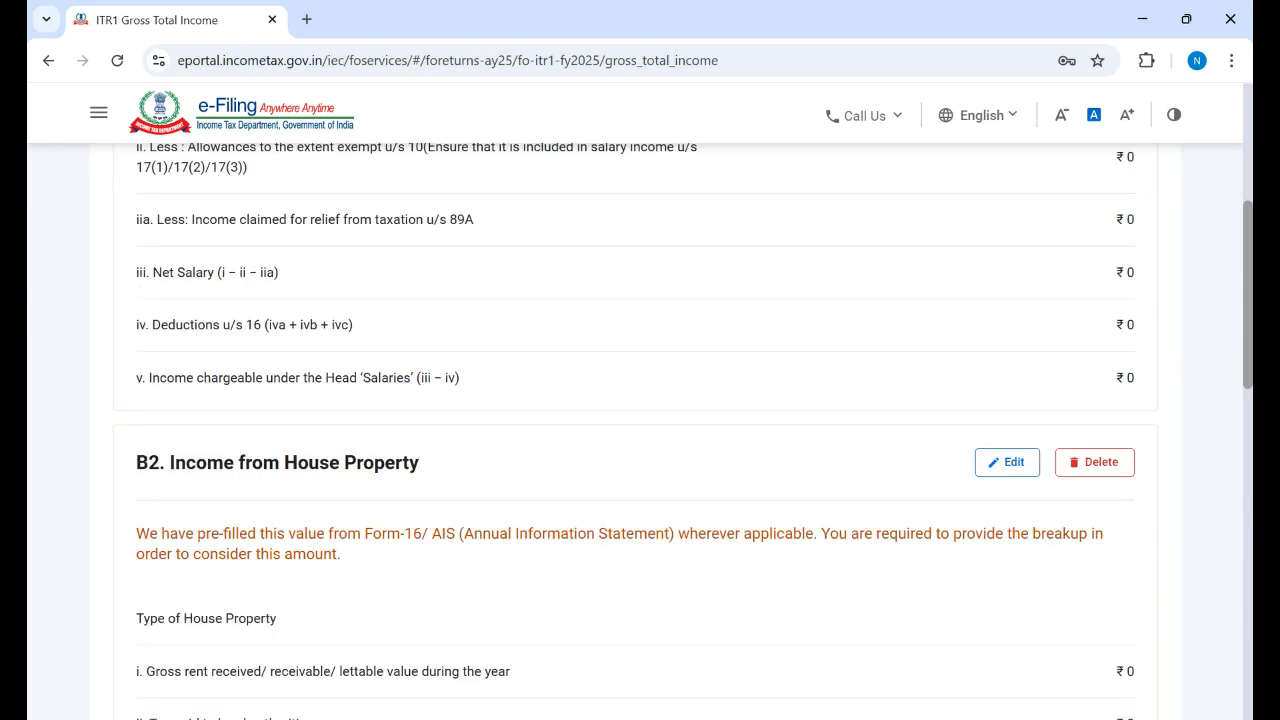
{"action": "scroll", "coordinate": [640, 430], "scroll_direction": "down", "scroll_amount": 5}
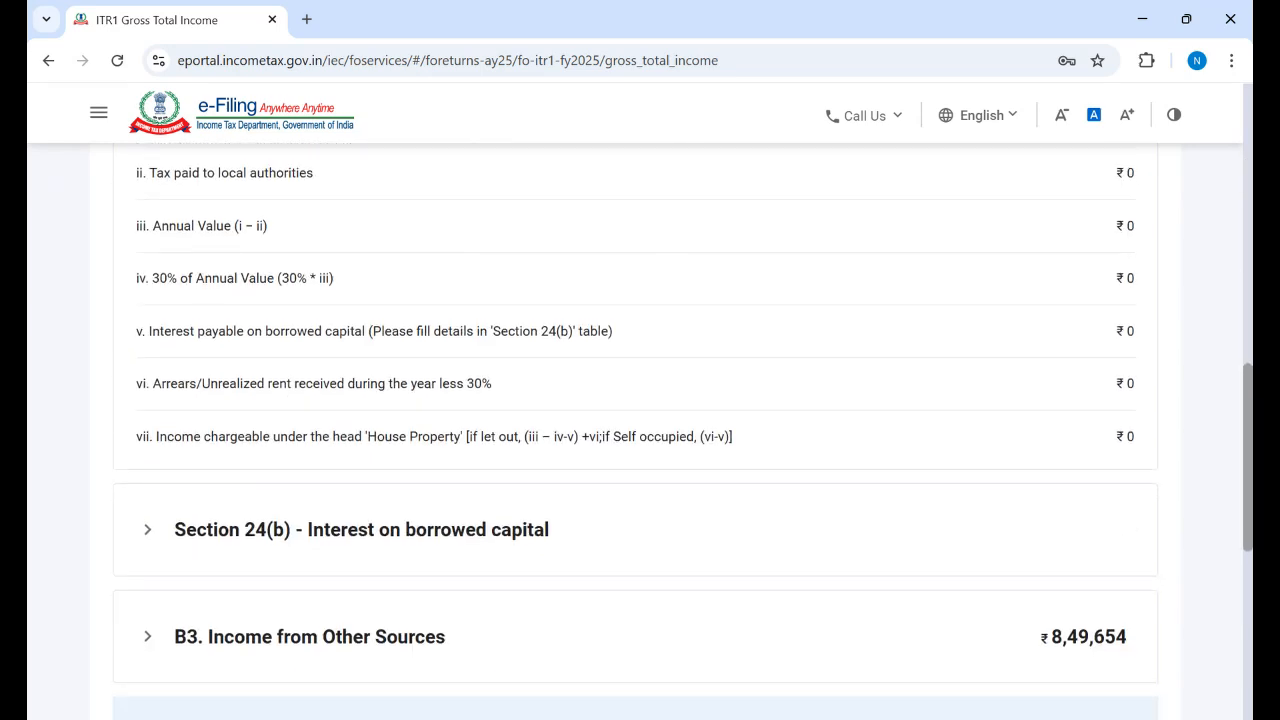
{"action": "scroll", "coordinate": [640, 430], "scroll_direction": "down", "scroll_amount": 3}
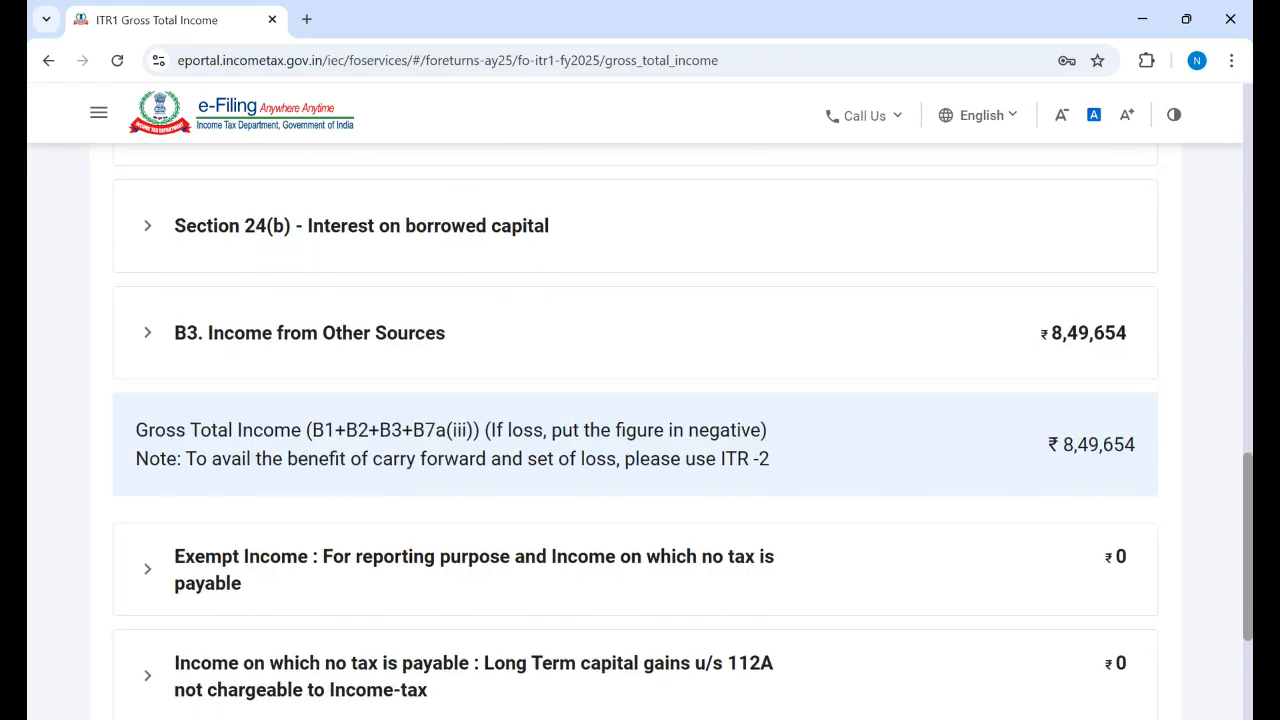
{"action": "scroll", "coordinate": [640, 430], "scroll_direction": "down", "scroll_amount": 3}
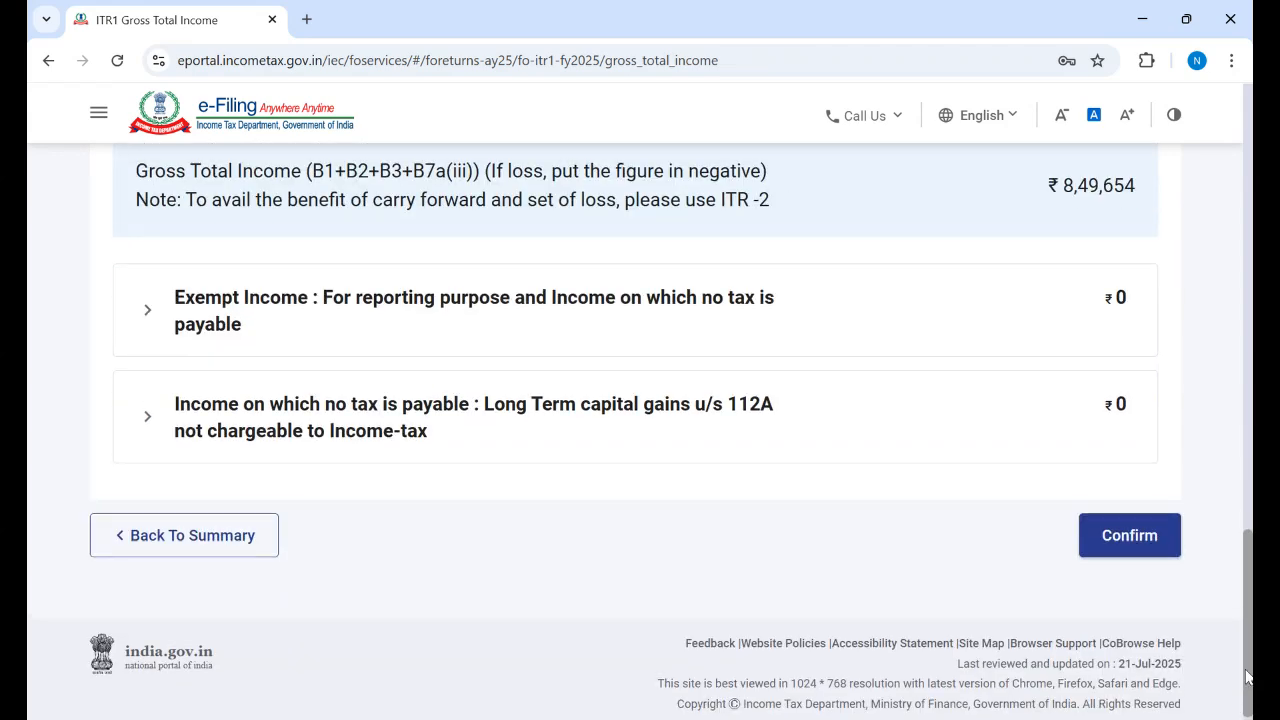
{"action": "scroll", "coordinate": [640, 430], "scroll_direction": "up", "scroll_amount": 5}
{"action": "scroll", "coordinate": [640, 430], "scroll_direction": "up", "scroll_amount": 10}
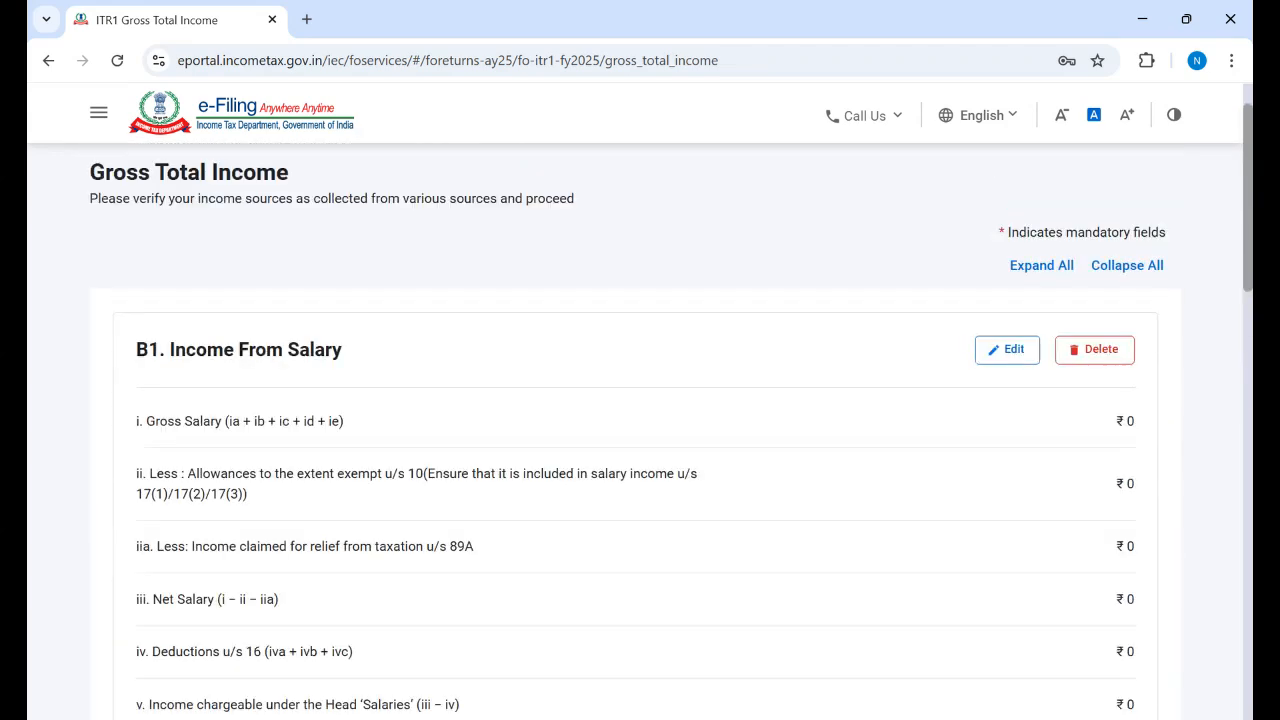
Step: Expand all income sections and review them, showing total ₹8,49,654
{"action": "left_click", "coordinate": [1049, 271]}
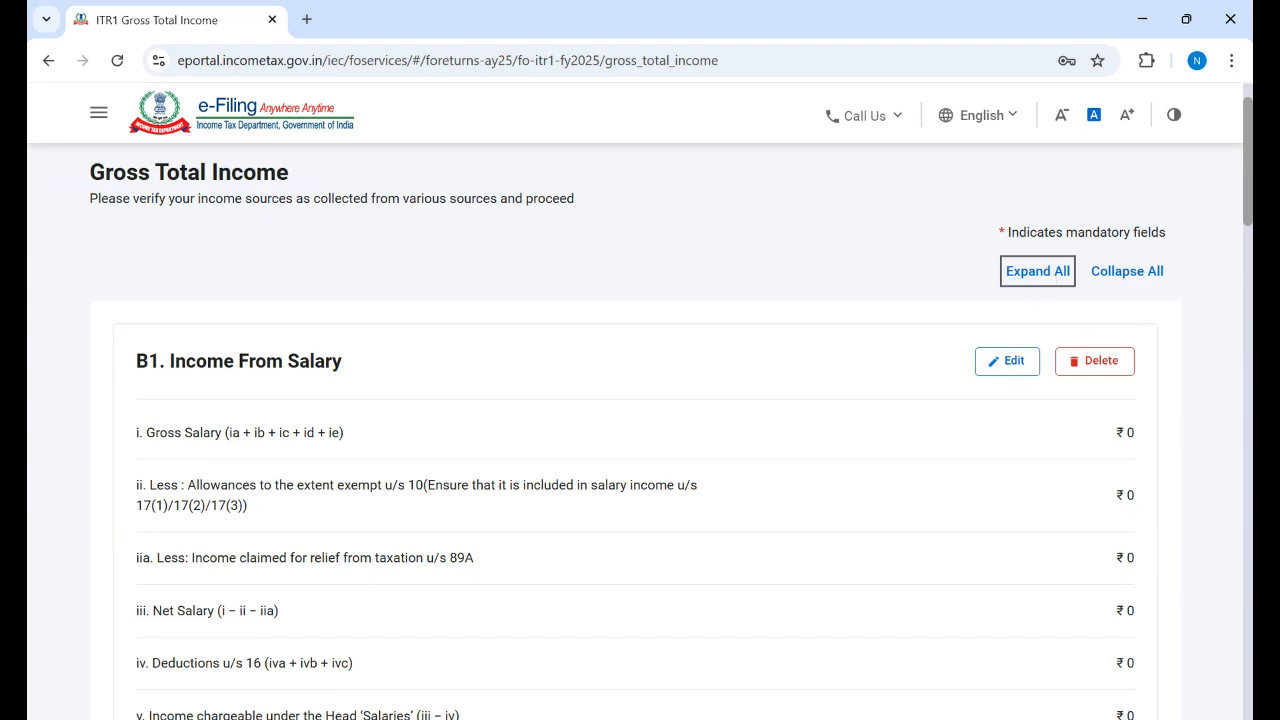
{"action": "scroll", "coordinate": [1234, 428], "scroll_direction": "down", "scroll_amount": 15}
{"action": "scroll", "coordinate": [1234, 428], "scroll_direction": "up", "scroll_amount": 5}
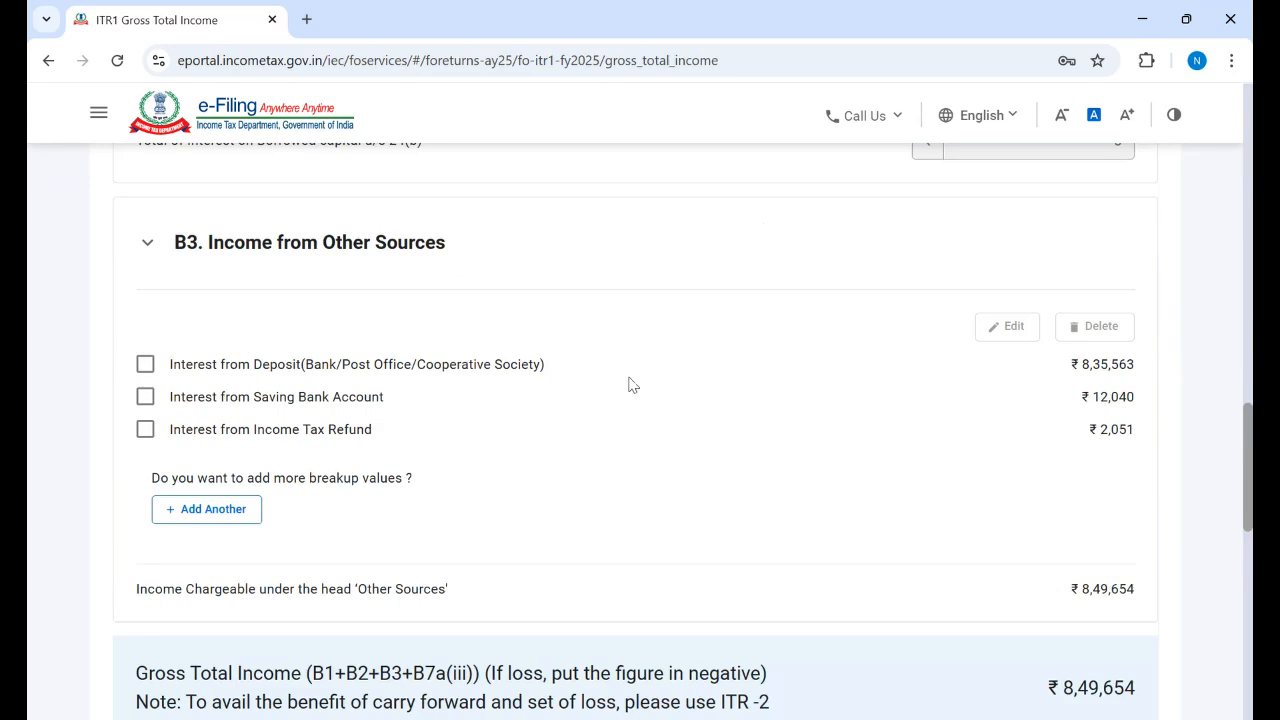
{"action": "scroll", "coordinate": [672, 413], "scroll_direction": "up", "scroll_amount": 10}
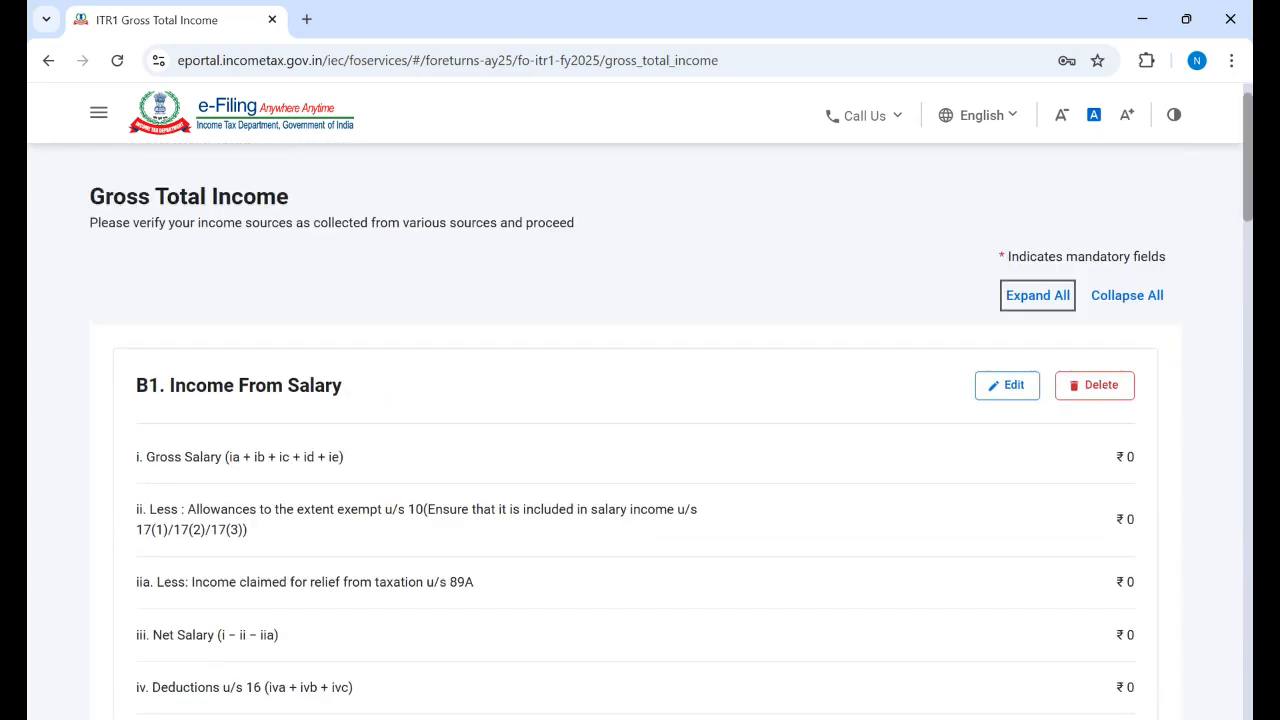
Step: Edit B1 salary, entering 700000 under section 17(1) and 50000 perquisites
{"action": "left_click", "coordinate": [1007, 386]}
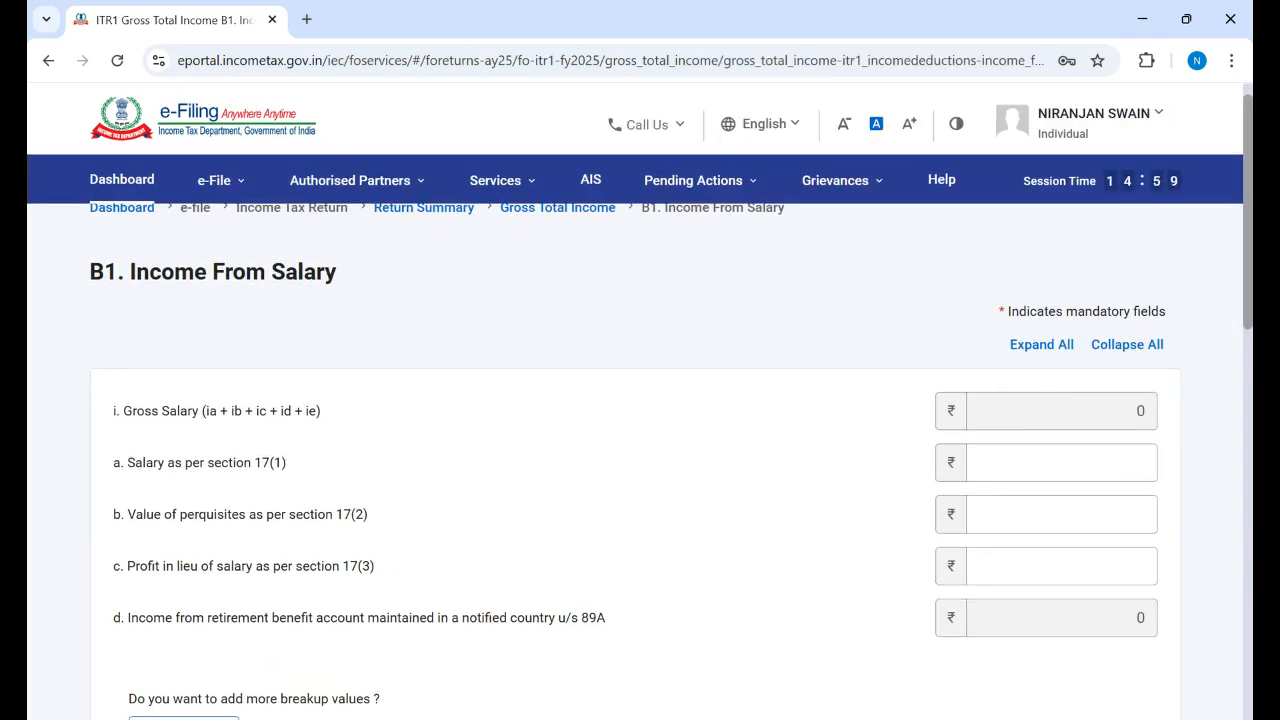
{"action": "scroll", "coordinate": [340, 350], "scroll_direction": "down", "scroll_amount": 1}
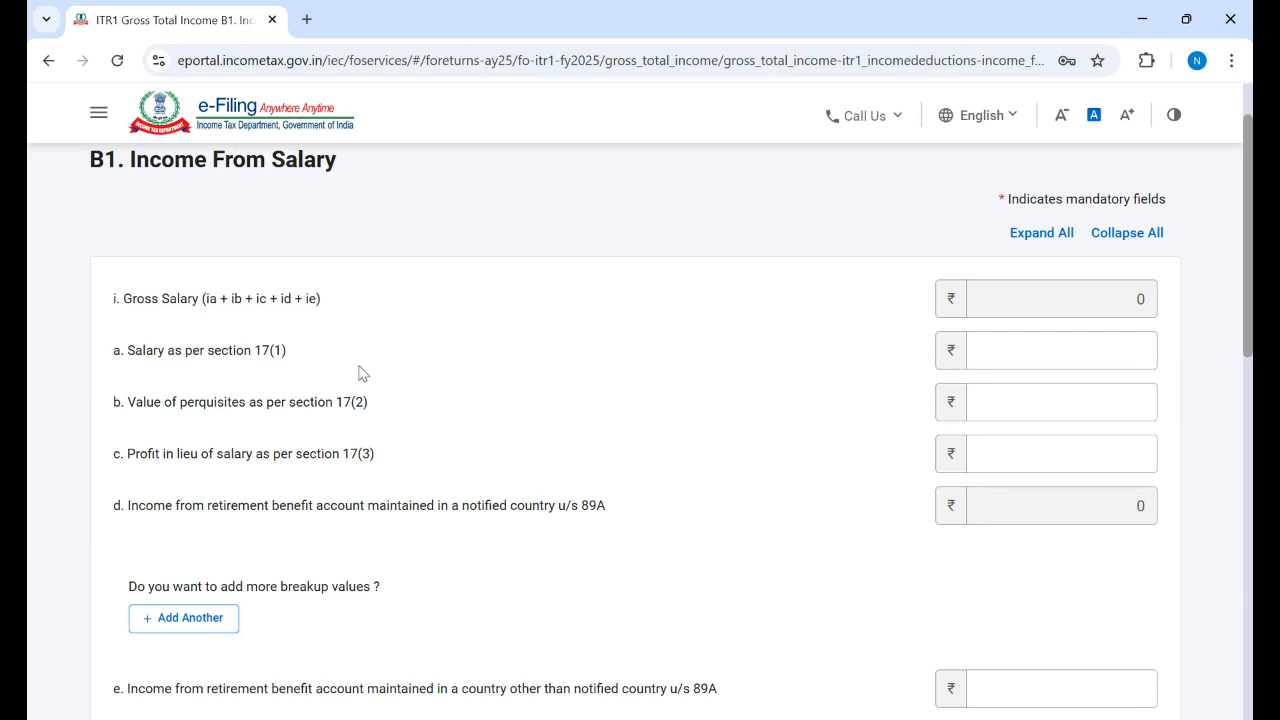
{"action": "left_click", "coordinate": [1098, 360]}
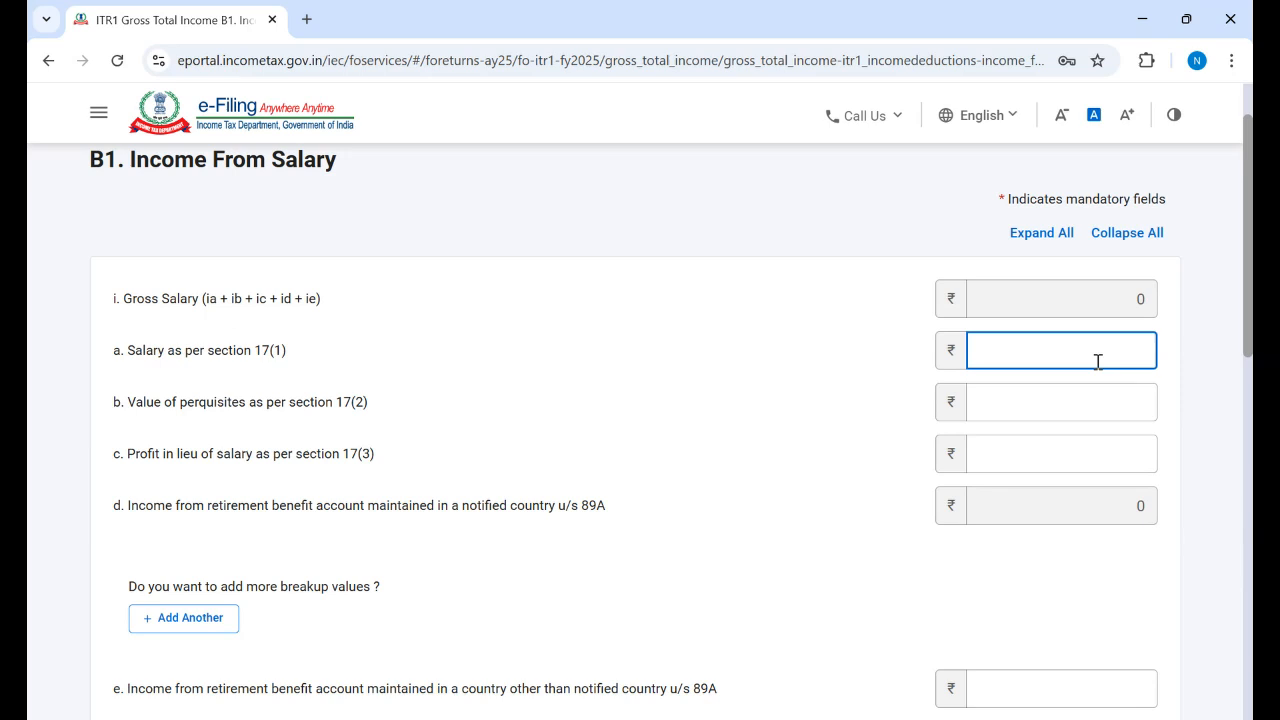
{"action": "type", "text": "700000"}
{"action": "left_click", "coordinate": [760, 438]}
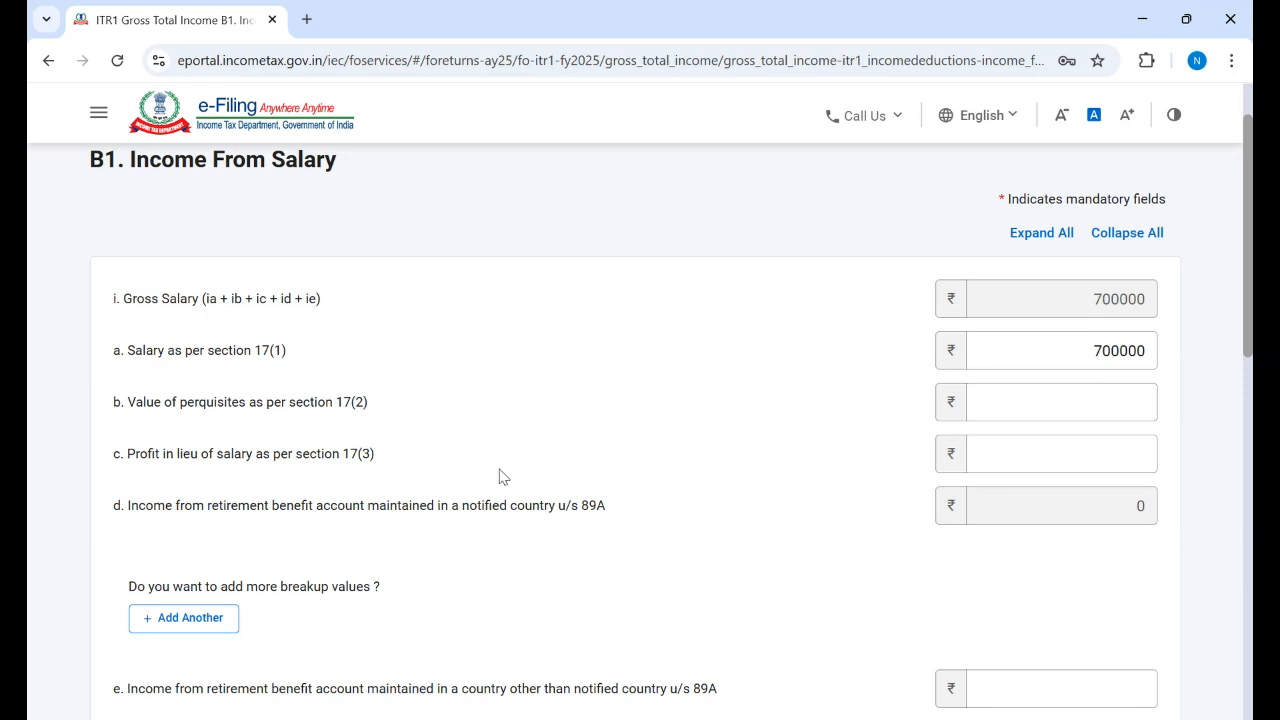
{"action": "left_click", "coordinate": [1117, 396]}
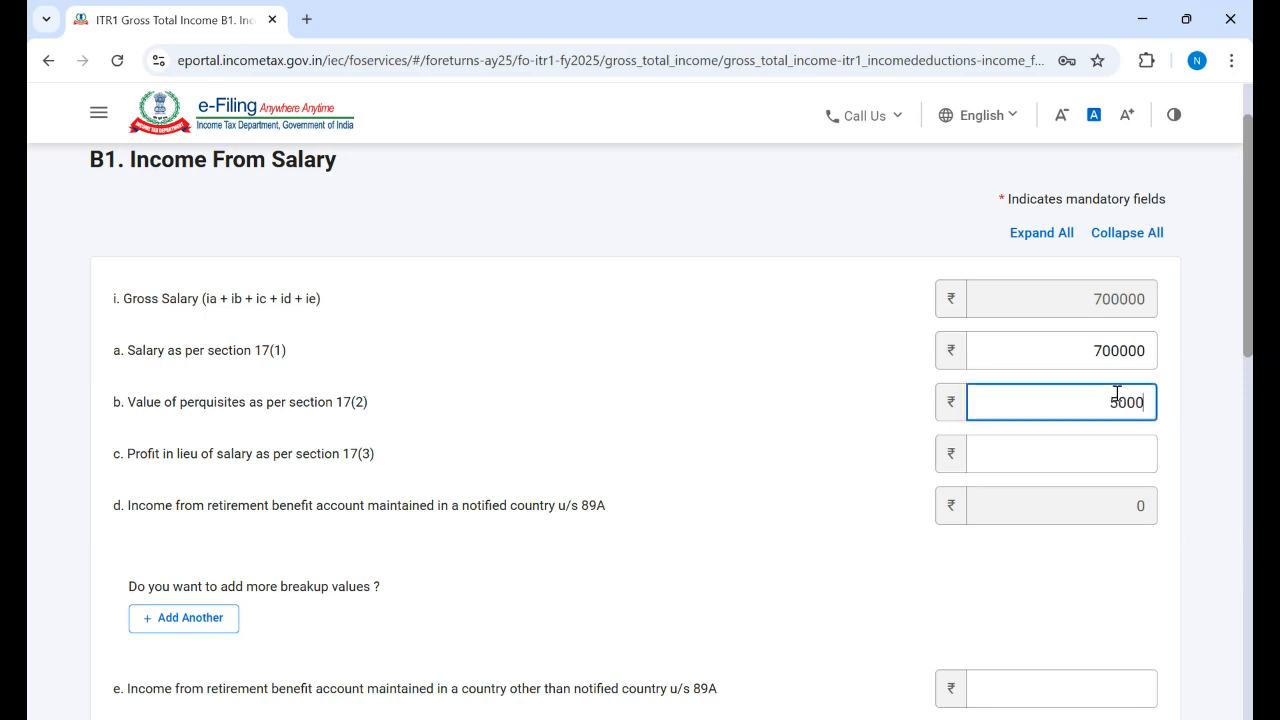
{"action": "type", "text": "0"}
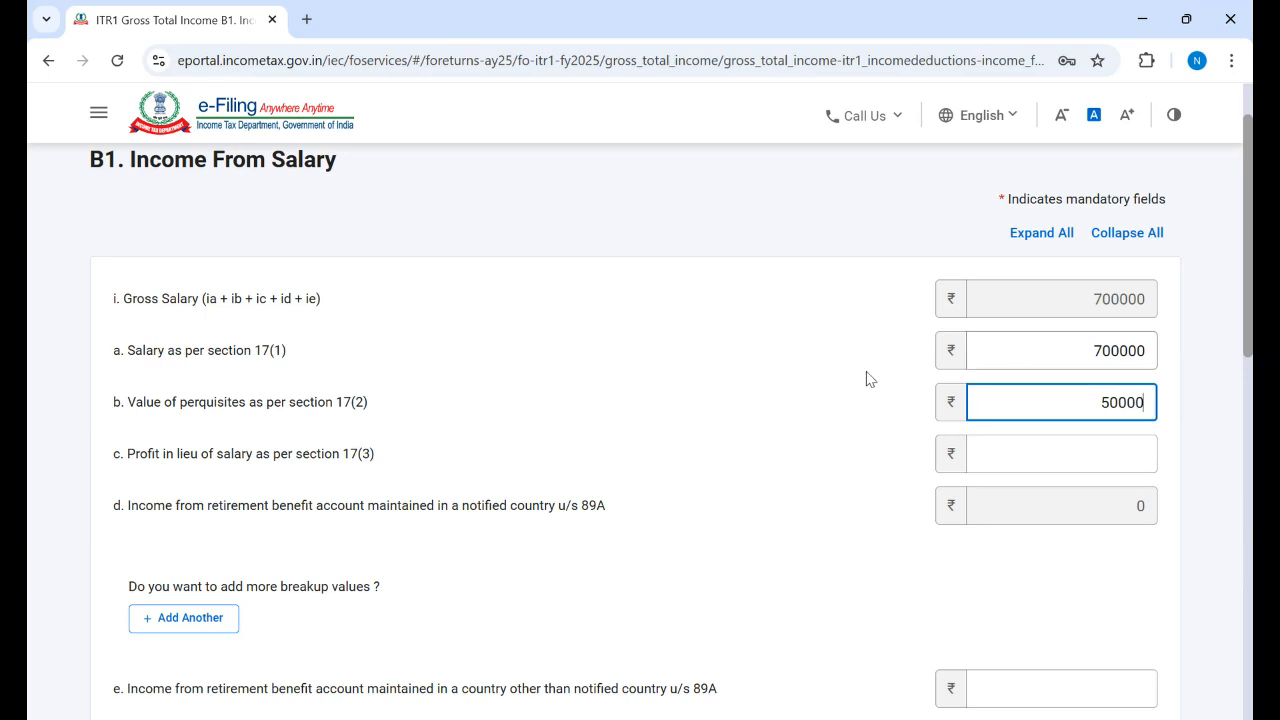
{"action": "left_click", "coordinate": [828, 385]}
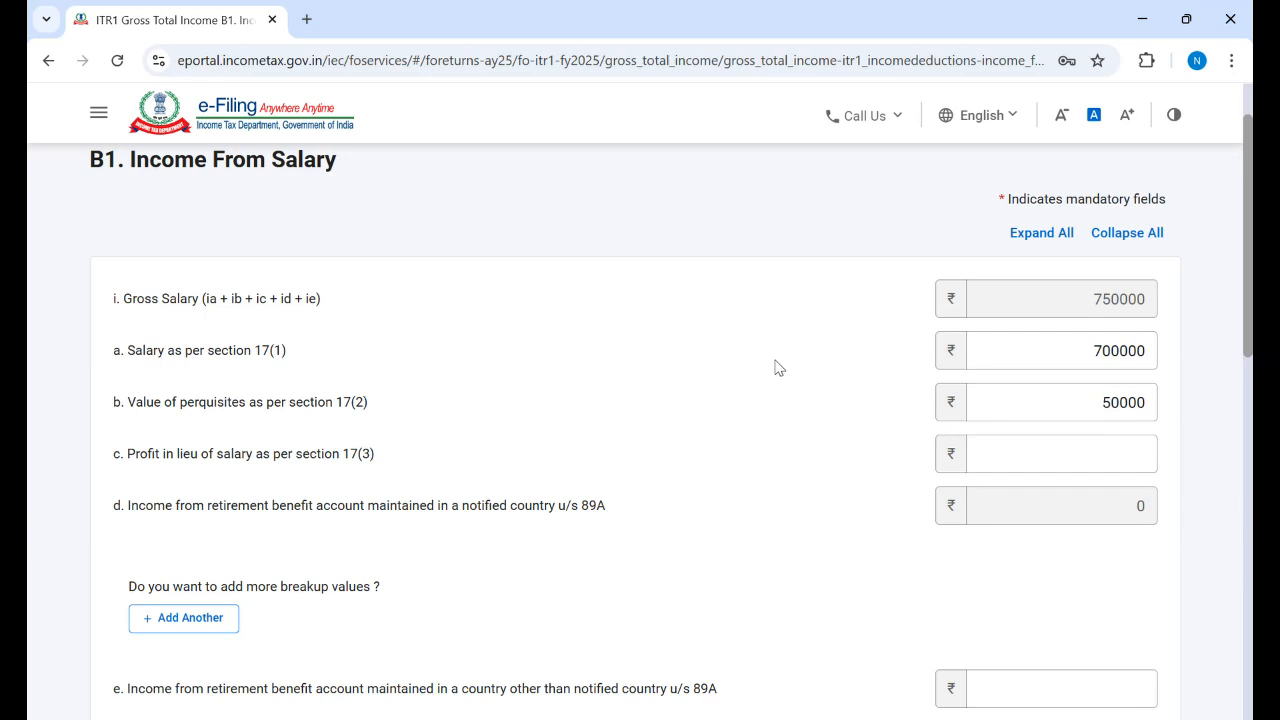
{"action": "left_click", "coordinate": [1056, 363]}
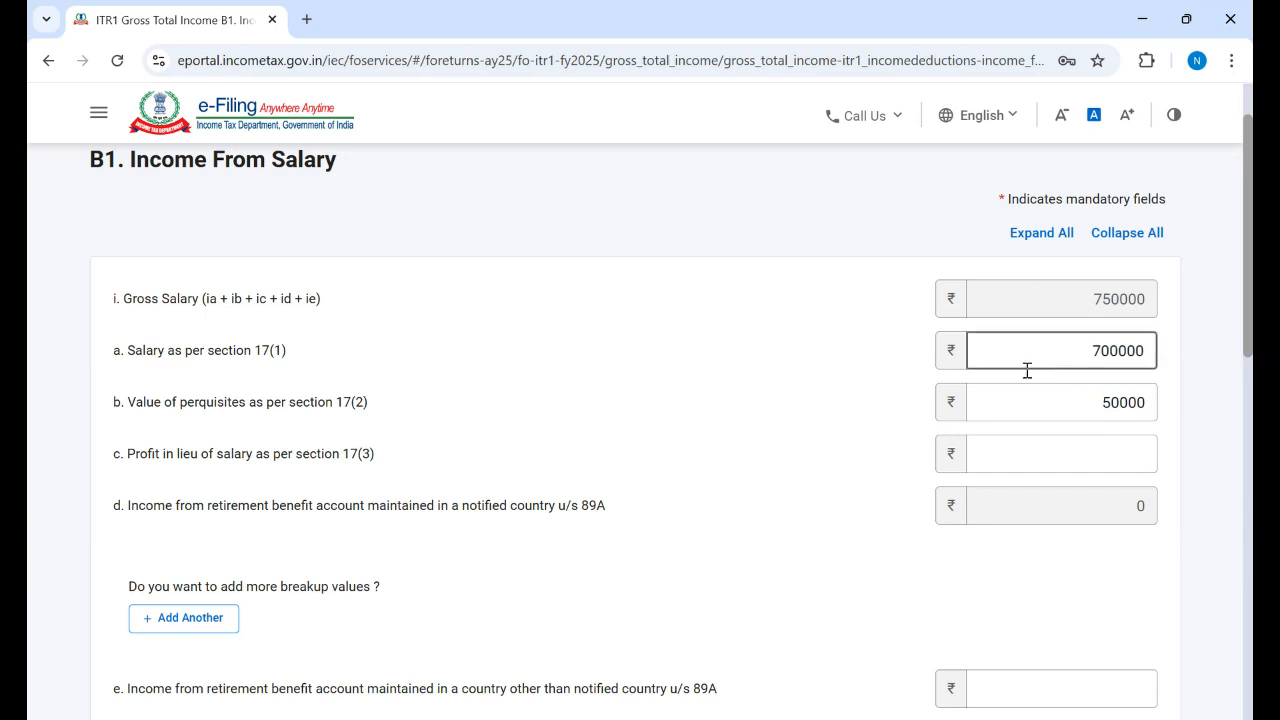
{"action": "left_click", "coordinate": [893, 380]}
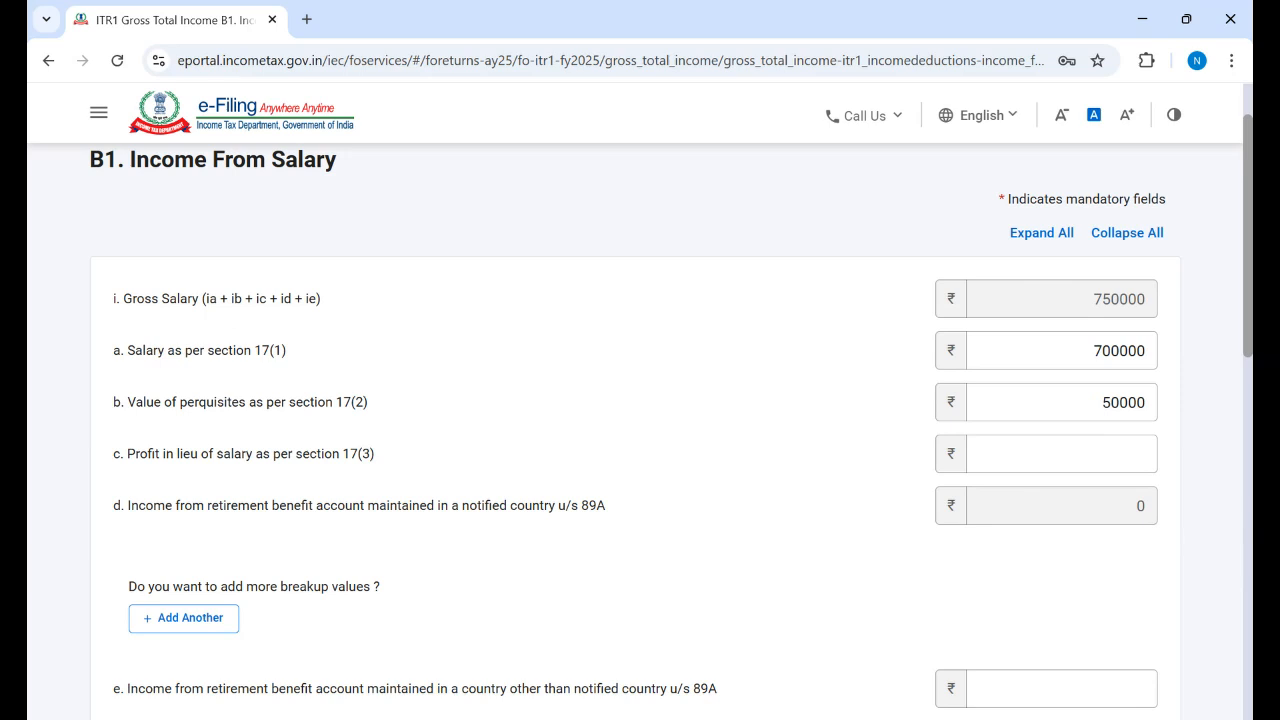
Step: Enter 10000 as profit in lieu of salary, bringing gross salary to 760000
{"action": "scroll", "coordinate": [640, 430], "scroll_direction": "down", "scroll_amount": 1}
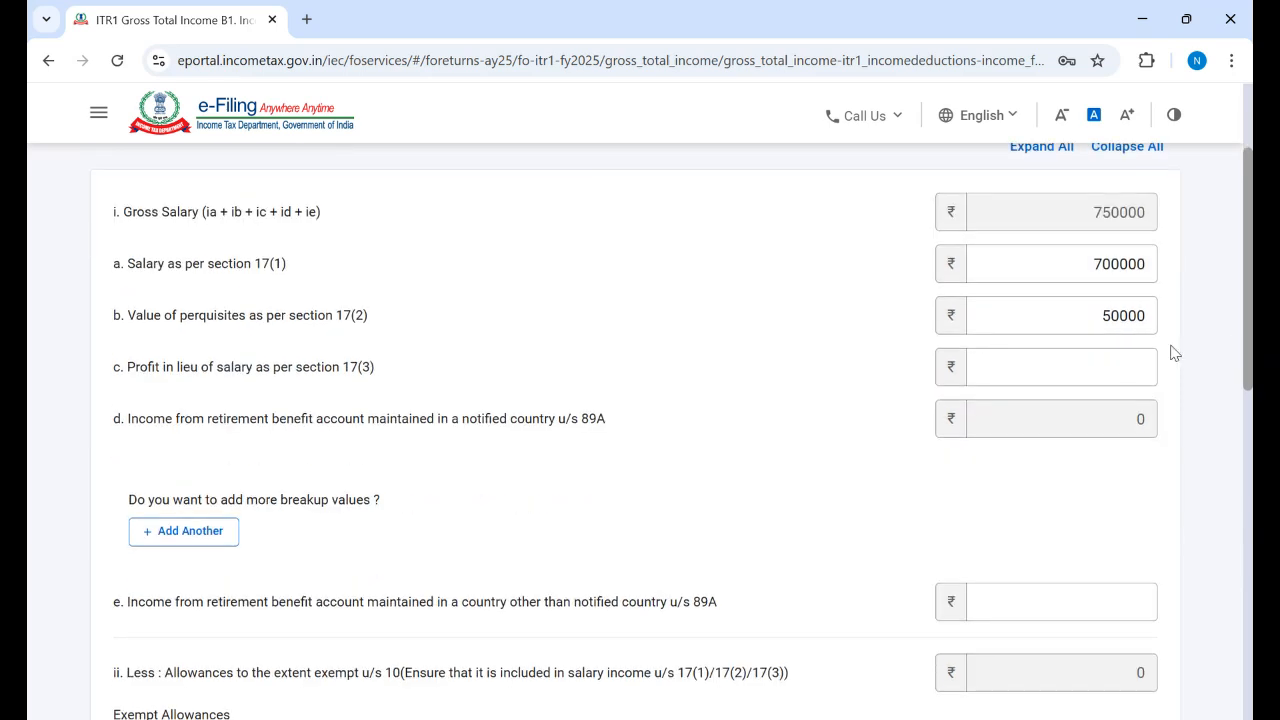
{"action": "left_click", "coordinate": [1081, 372]}
{"action": "type", "text": "10000"}
{"action": "left_click", "coordinate": [771, 369]}
Step: Enter 200000 non-notified-country retirement income, discarding an empty notified-country row
{"action": "scroll", "coordinate": [640, 430], "scroll_direction": "down", "scroll_amount": 1}
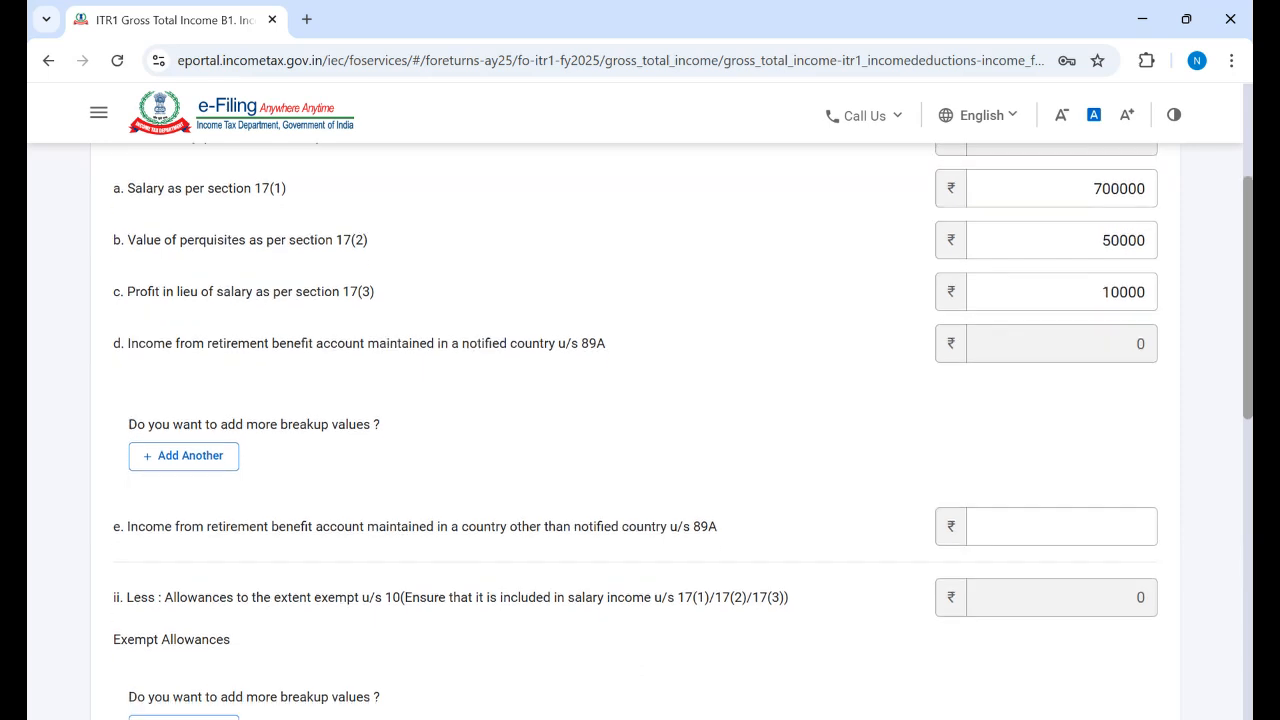
{"action": "scroll", "coordinate": [640, 430], "scroll_direction": "down", "scroll_amount": 1}
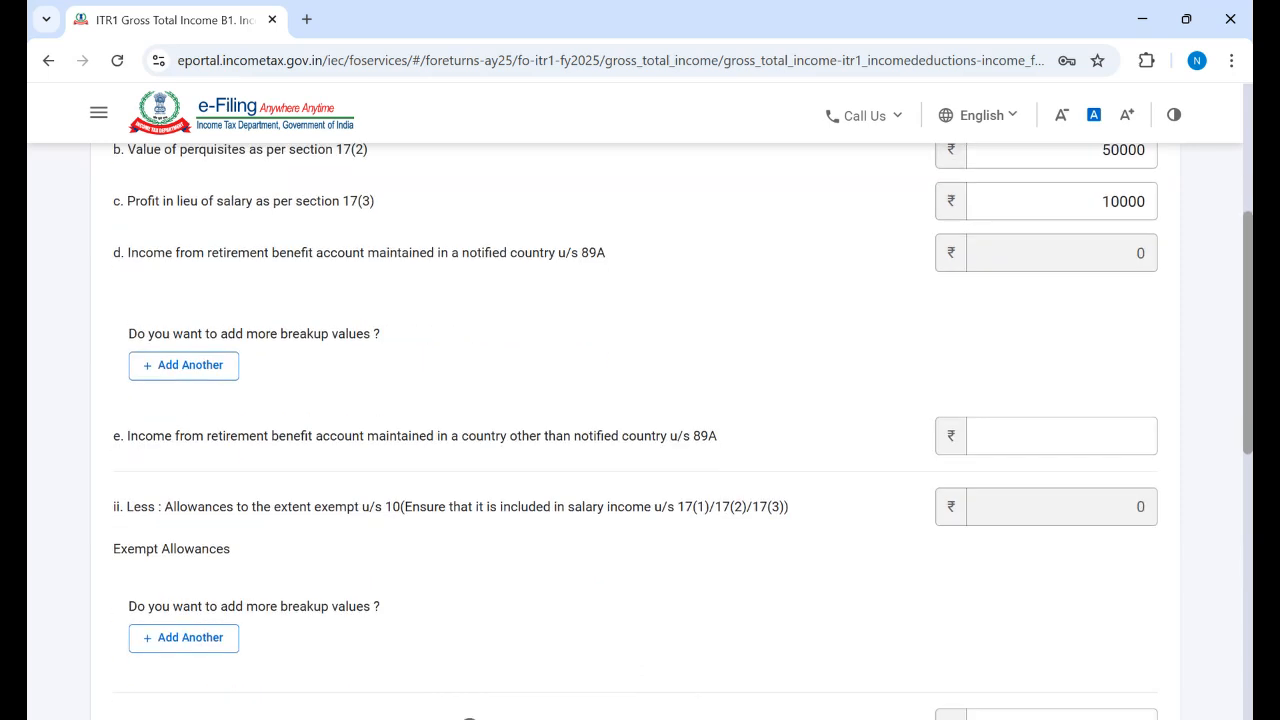
{"action": "left_click", "coordinate": [174, 366]}
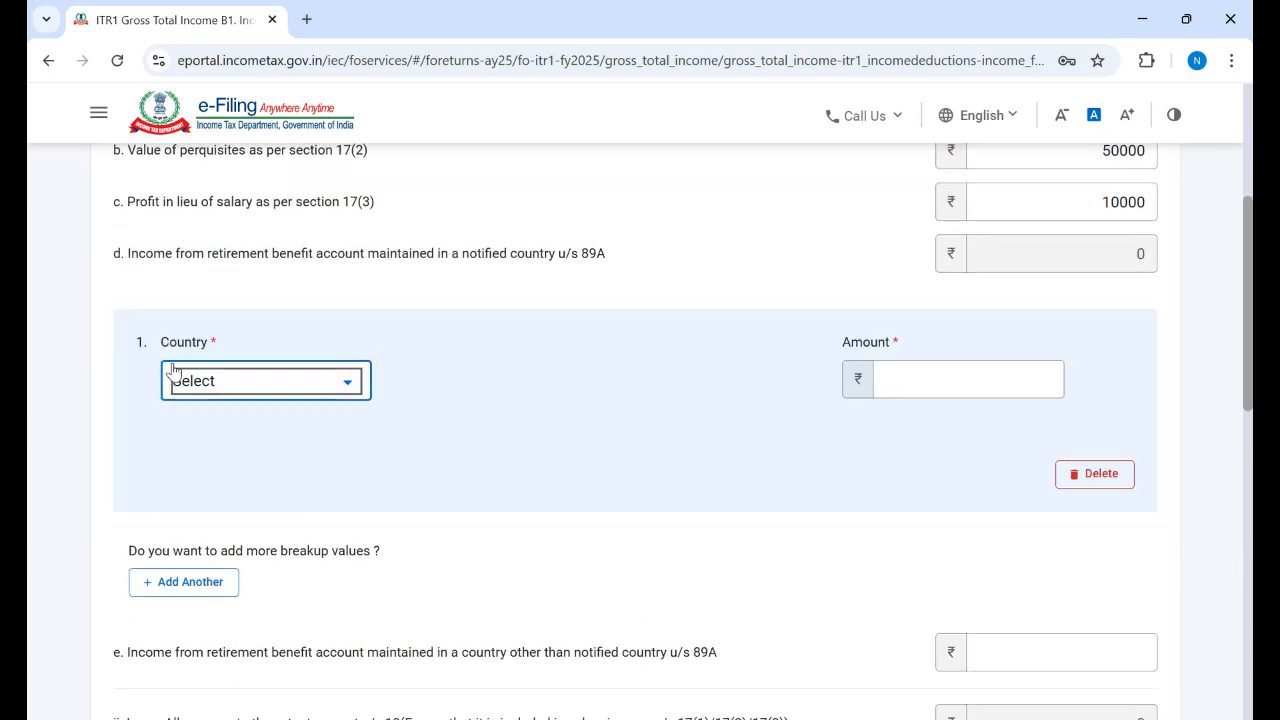
{"action": "left_click", "coordinate": [348, 386]}
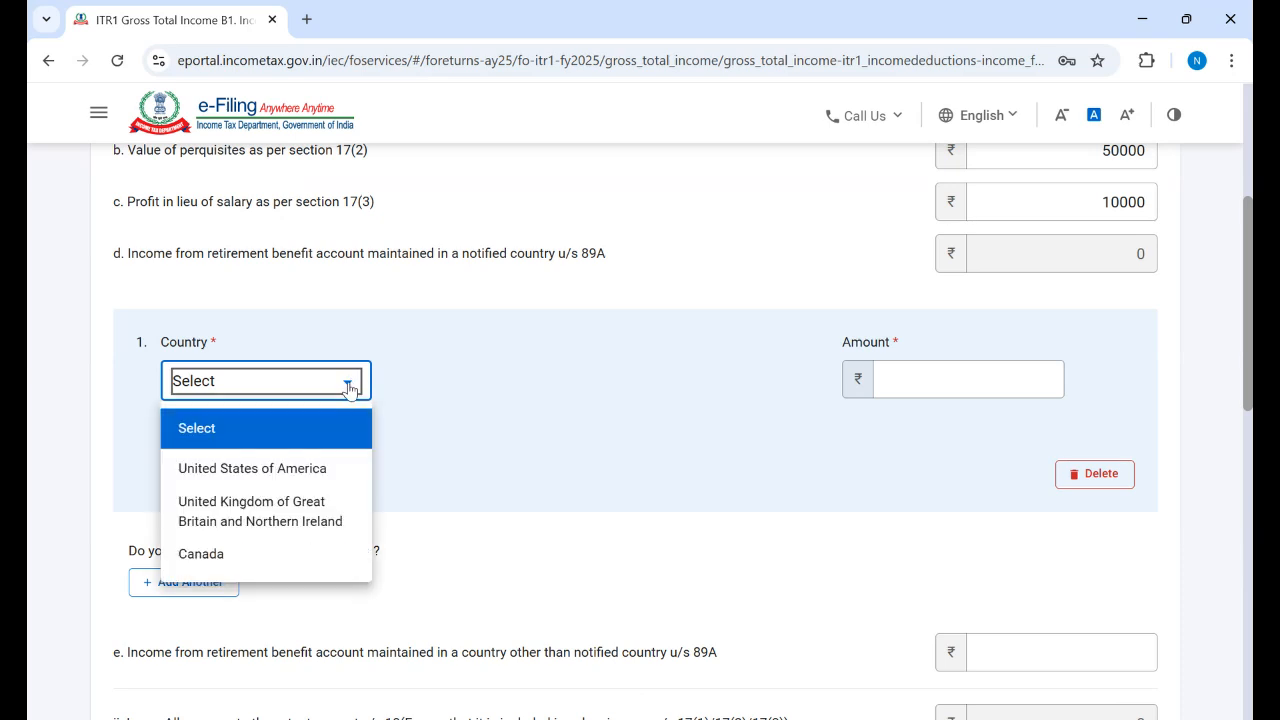
{"action": "left_click", "coordinate": [349, 389]}
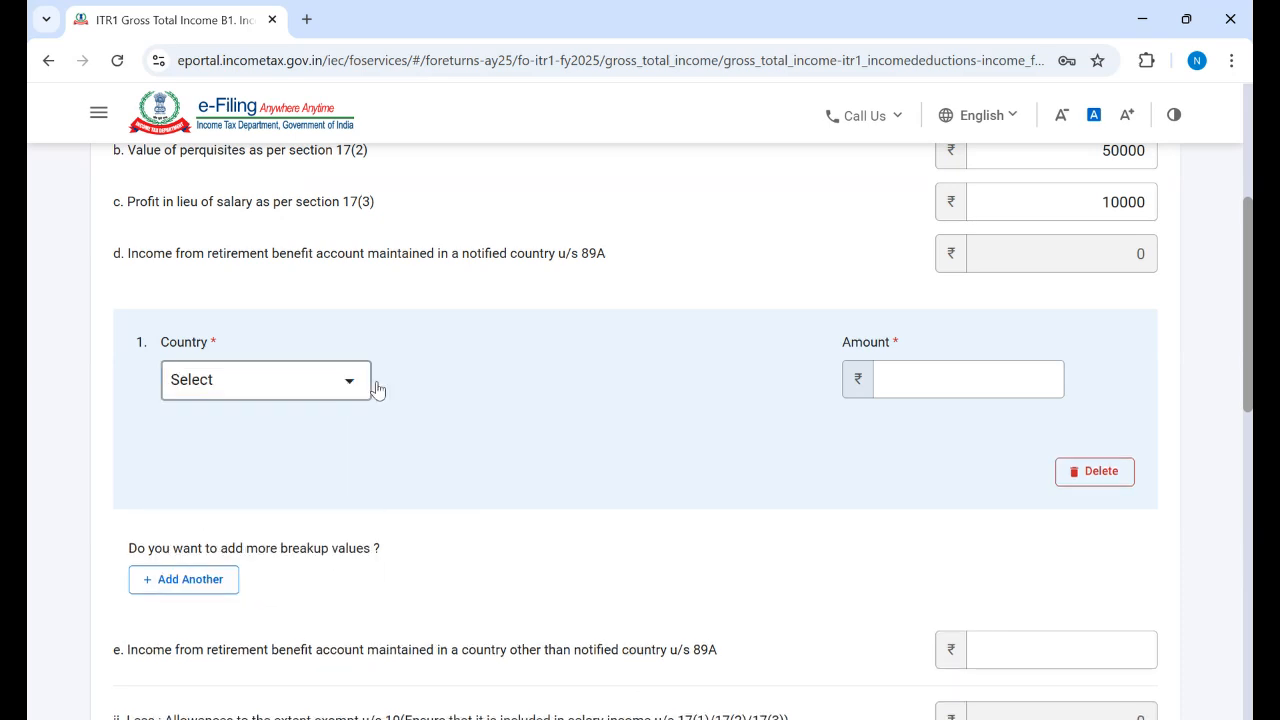
{"action": "left_click", "coordinate": [1109, 485]}
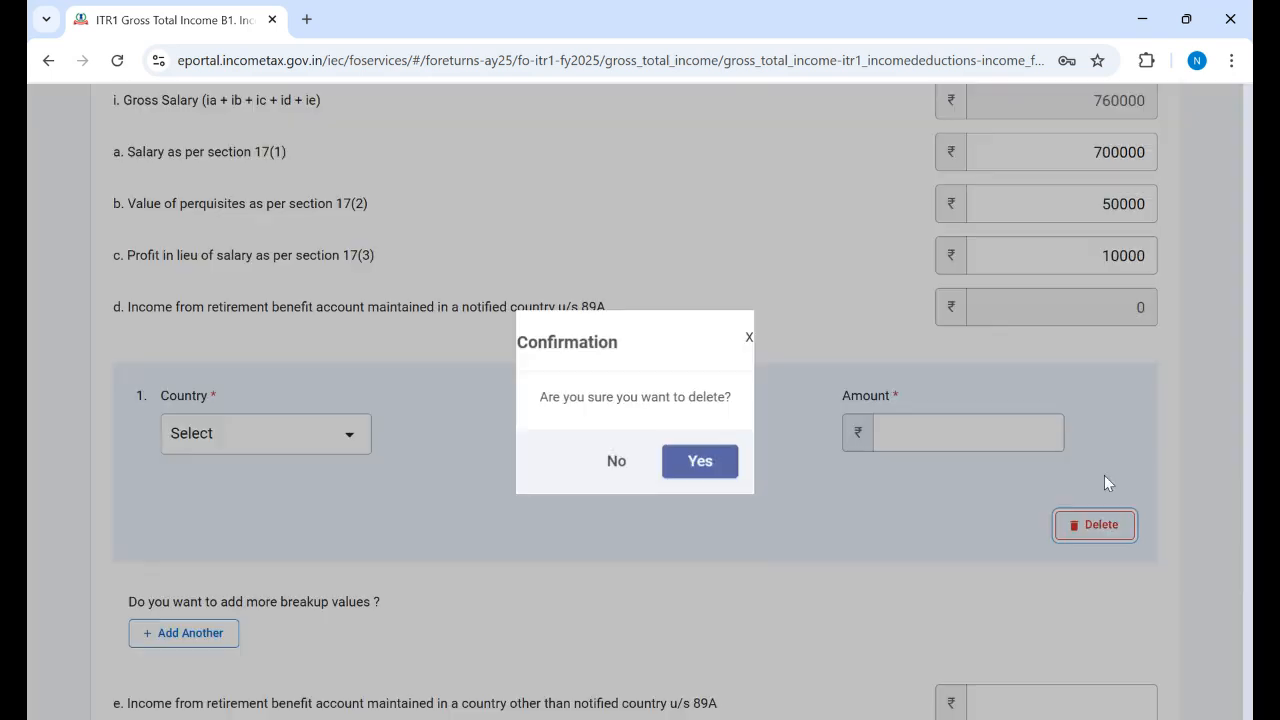
{"action": "left_click", "coordinate": [702, 464]}
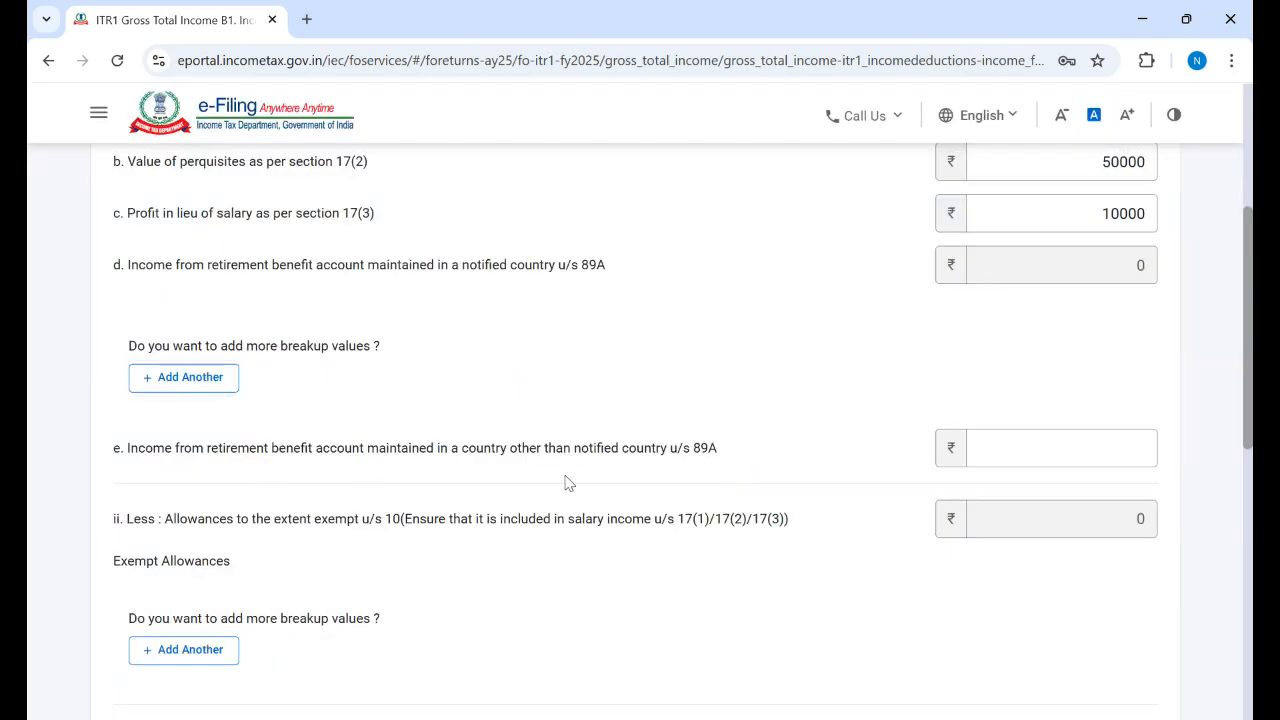
{"action": "left_click", "coordinate": [1055, 447]}
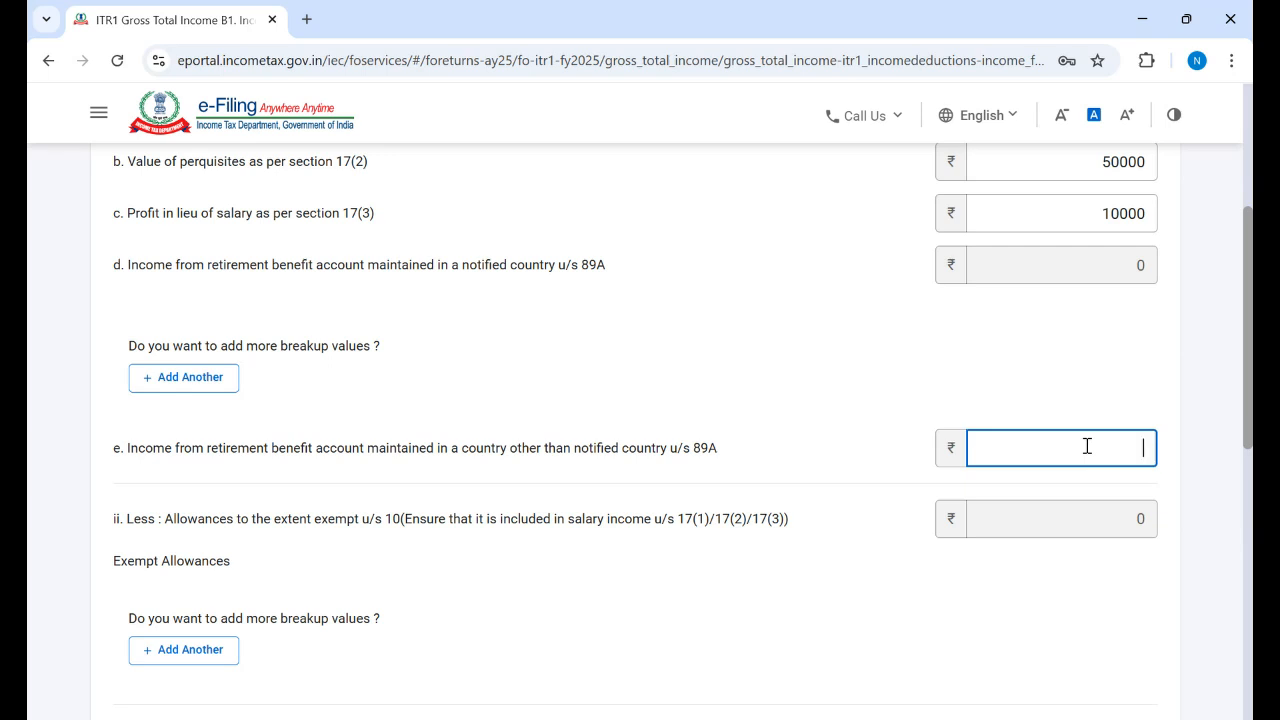
{"action": "type", "text": "200000"}
{"action": "left_click", "coordinate": [871, 364]}
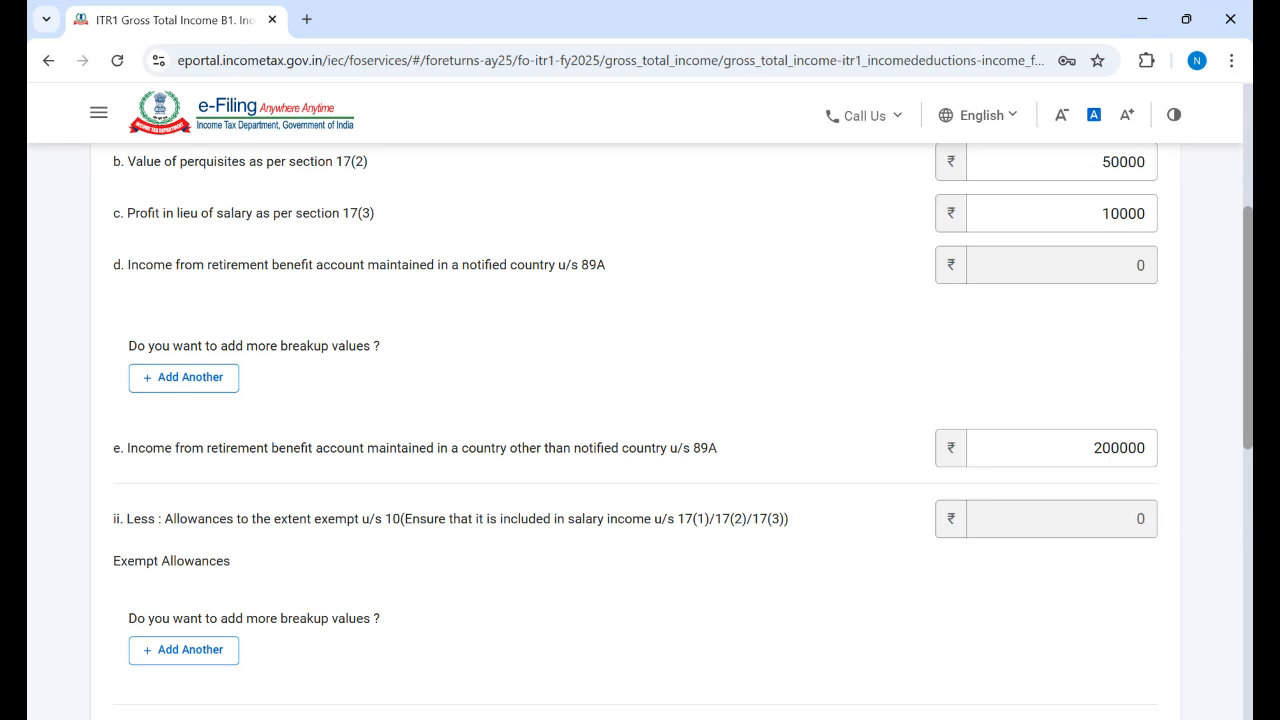
{"action": "scroll", "coordinate": [1040, 518], "scroll_direction": "down", "scroll_amount": 1}
{"action": "scroll", "coordinate": [1040, 518], "scroll_direction": "down", "scroll_amount": 1}
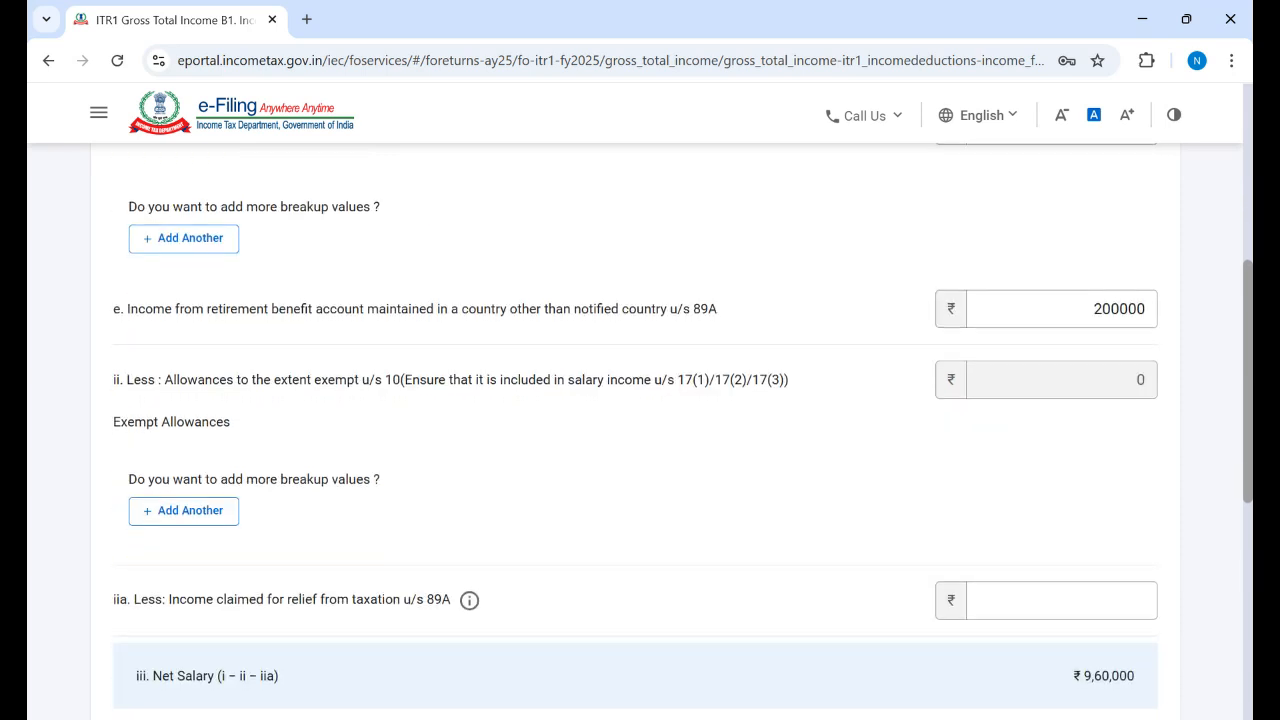
{"action": "scroll", "coordinate": [683, 434], "scroll_direction": "down", "scroll_amount": 1}
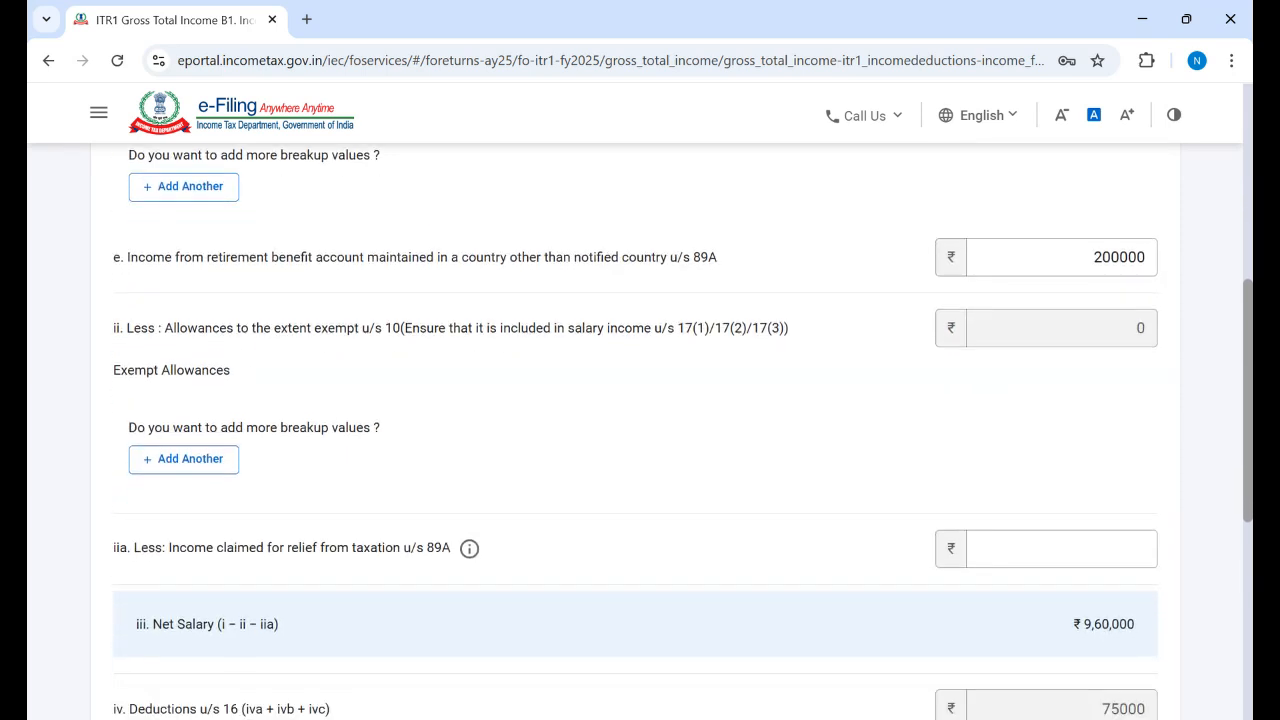
{"action": "scroll", "coordinate": [640, 430], "scroll_direction": "down", "scroll_amount": 1}
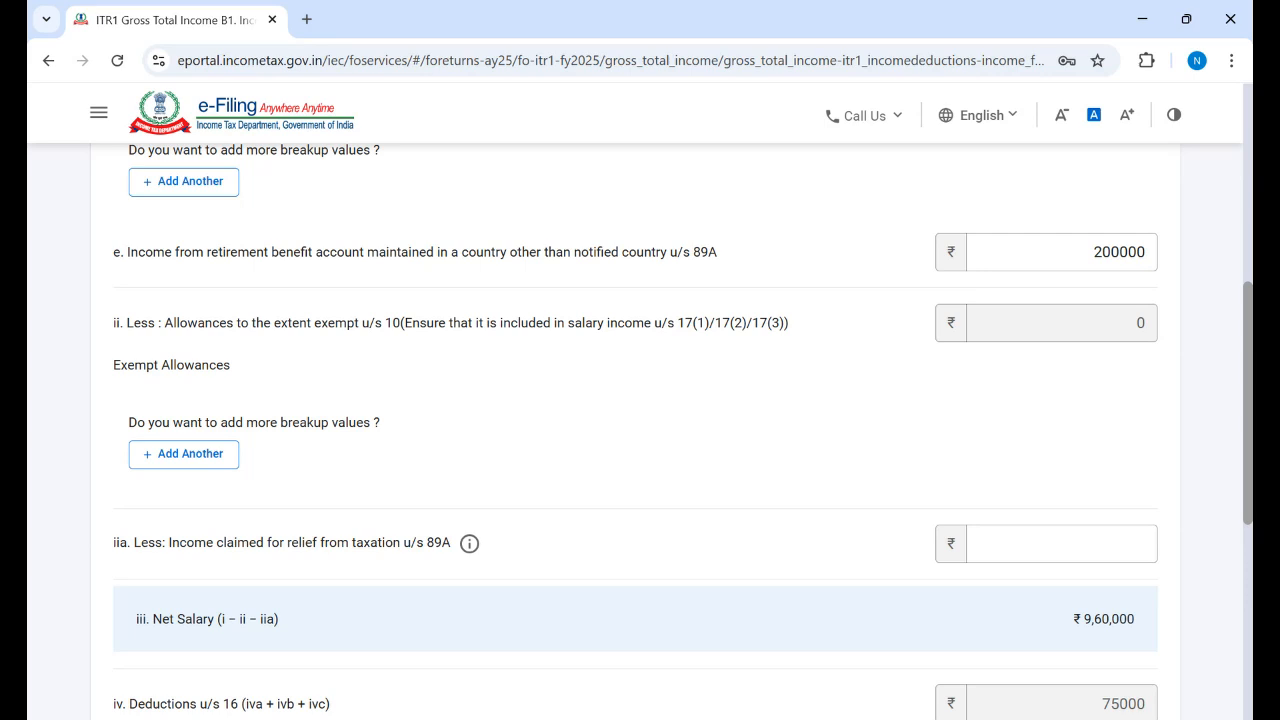
Step: Add an empty exempt allowance row and delete it again
{"action": "left_click", "coordinate": [196, 455]}
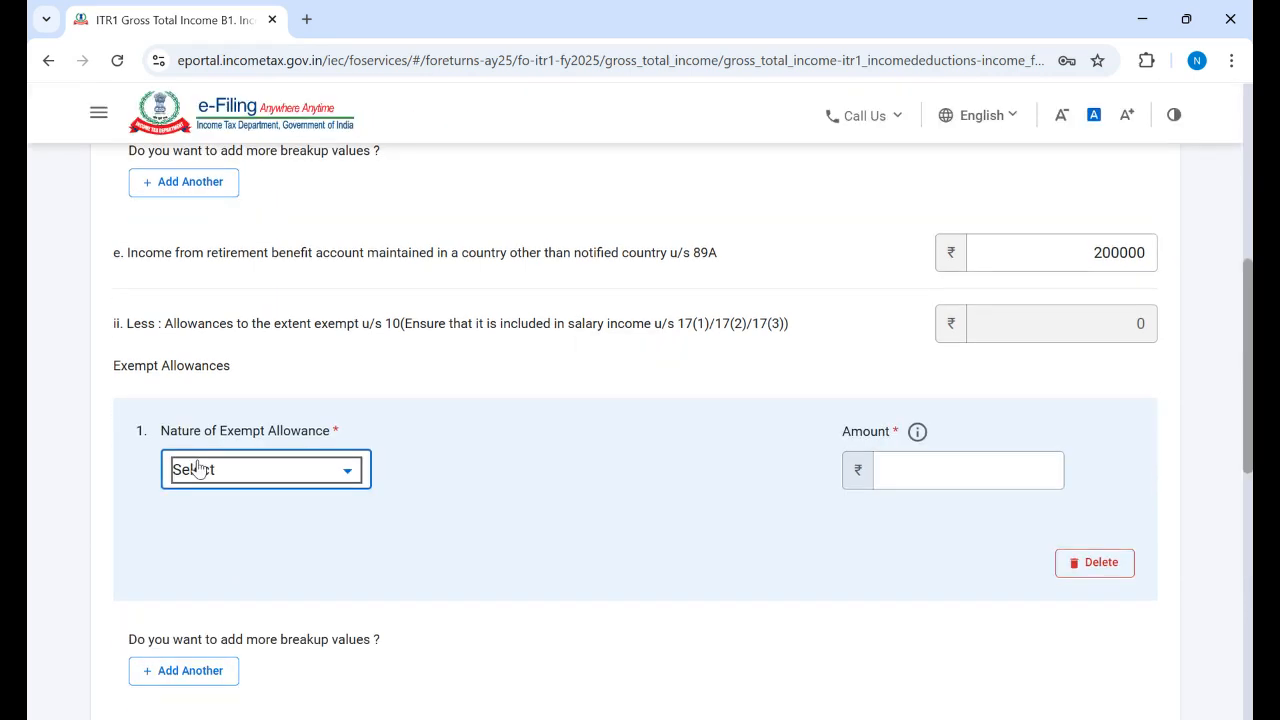
{"action": "left_click", "coordinate": [352, 476]}
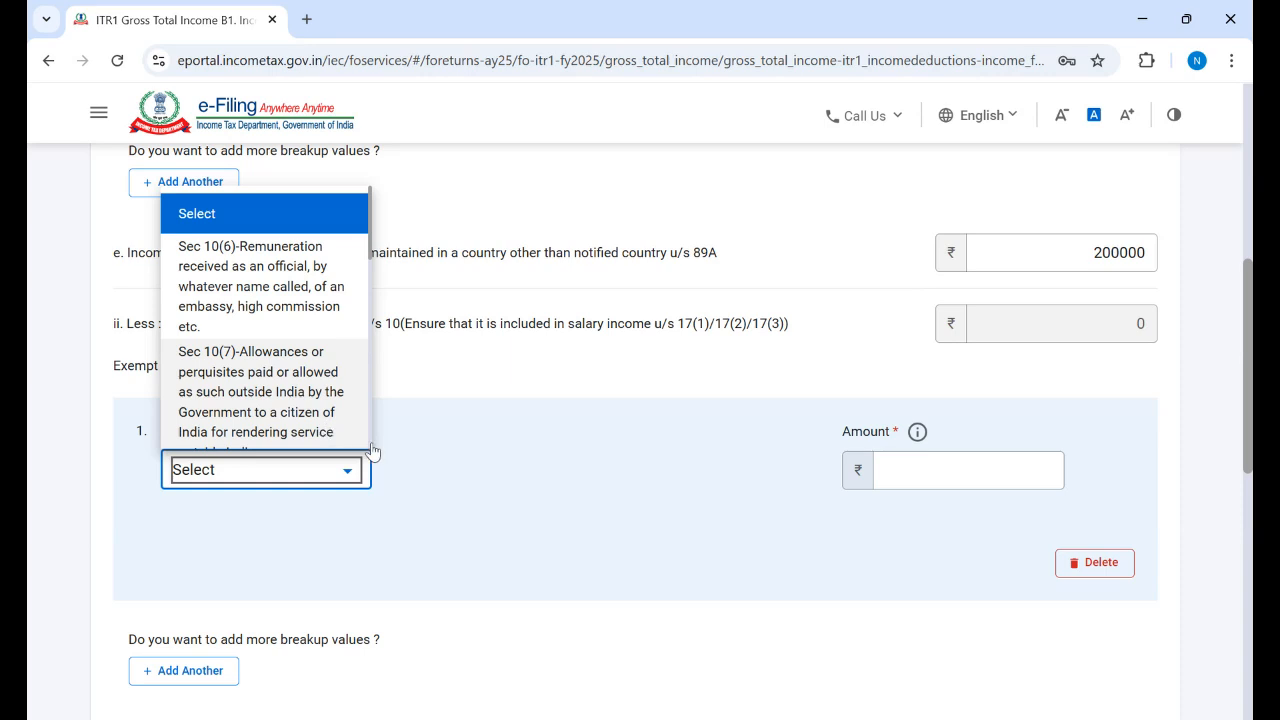
{"action": "left_click", "coordinate": [503, 458]}
{"action": "left_click", "coordinate": [998, 462]}
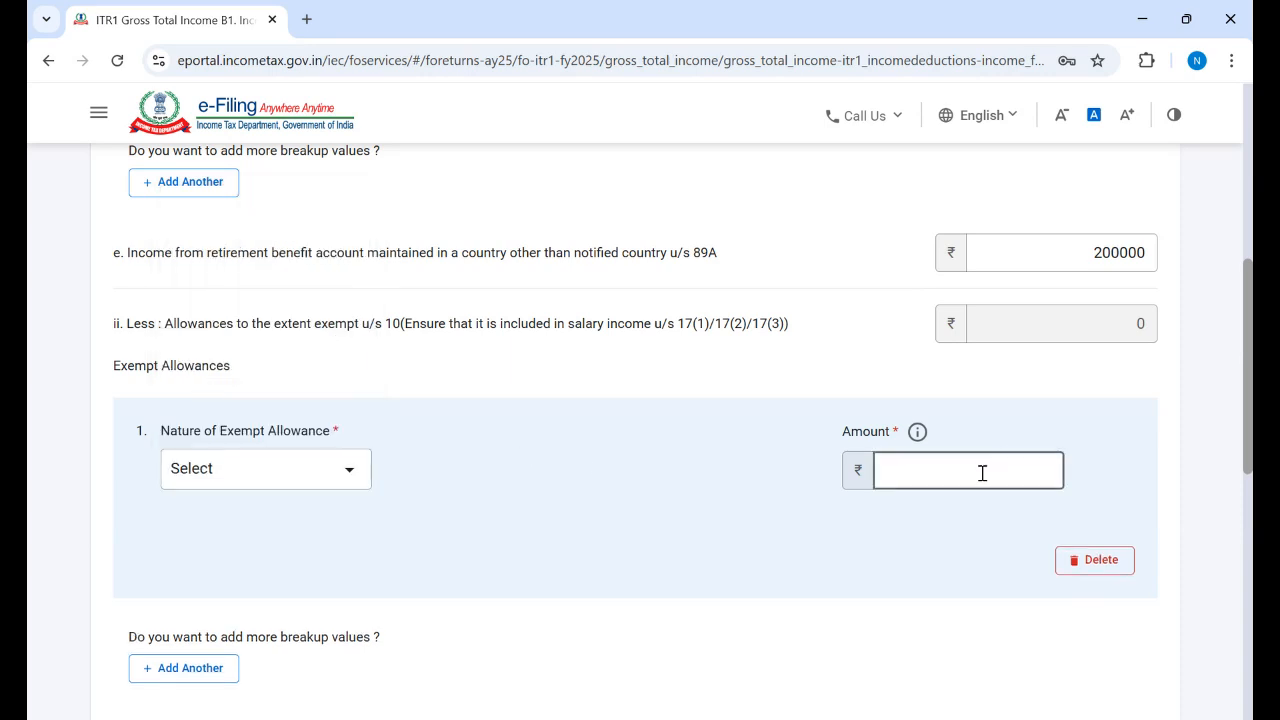
{"action": "left_click", "coordinate": [1094, 560]}
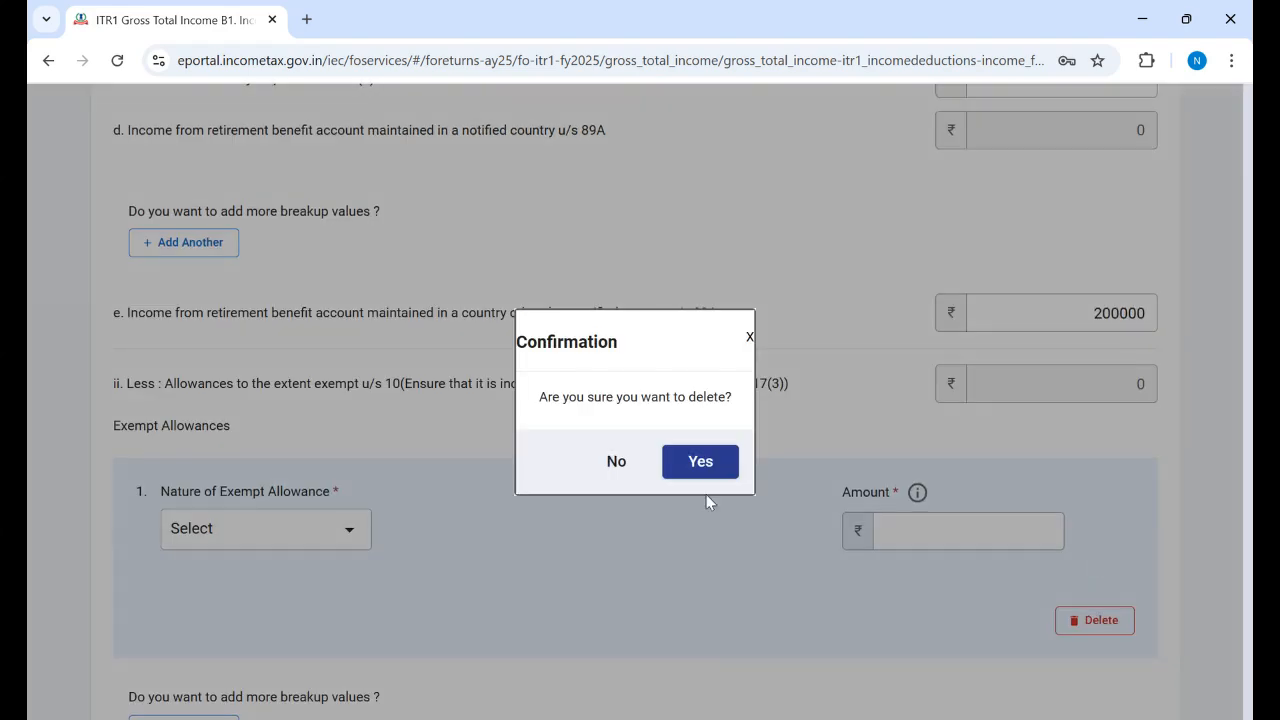
{"action": "left_click", "coordinate": [702, 466]}
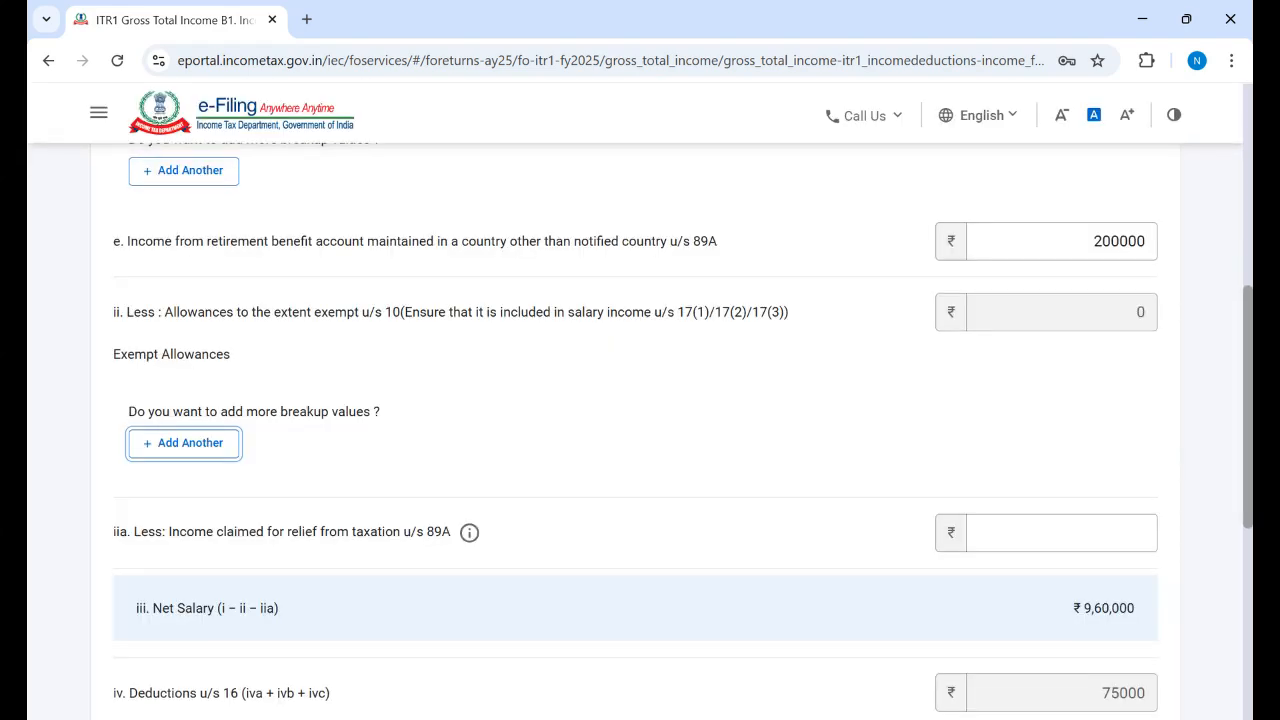
Step: Save the salary details with Gross Salary ₹9,60,000
{"action": "scroll", "coordinate": [640, 430], "scroll_direction": "down", "scroll_amount": 5}
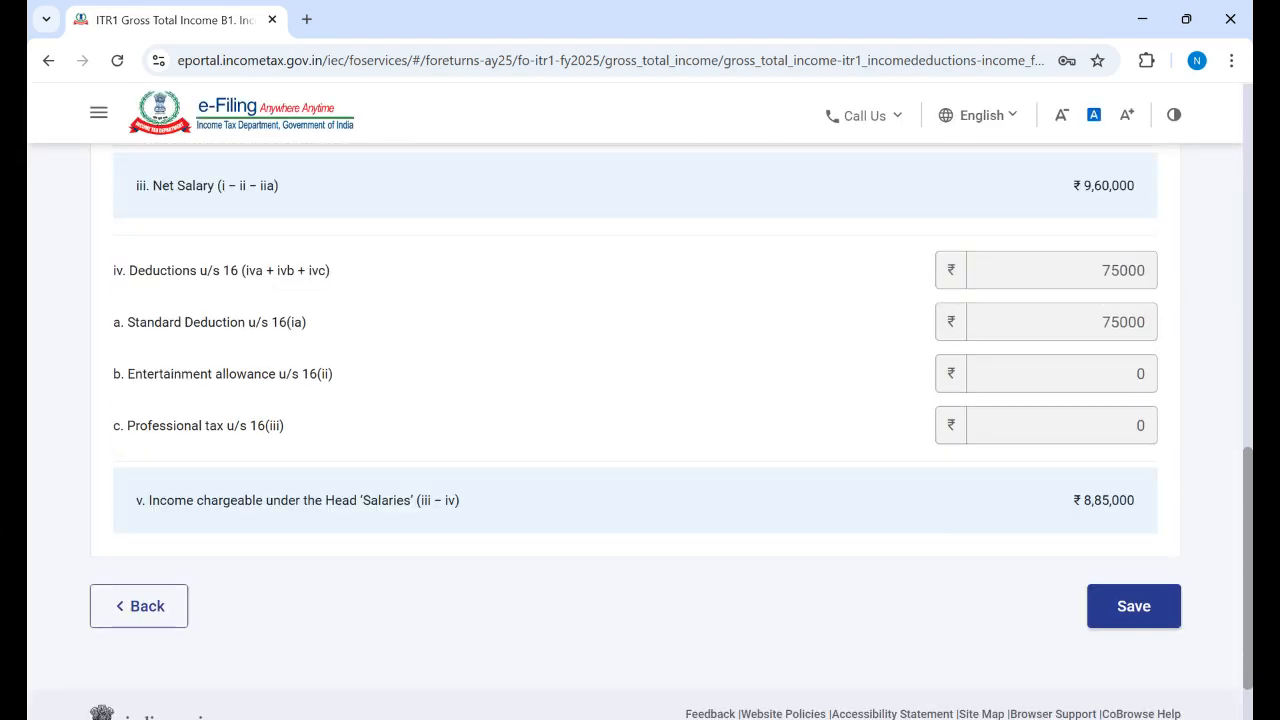
{"action": "scroll", "coordinate": [640, 430], "scroll_direction": "down", "scroll_amount": 1}
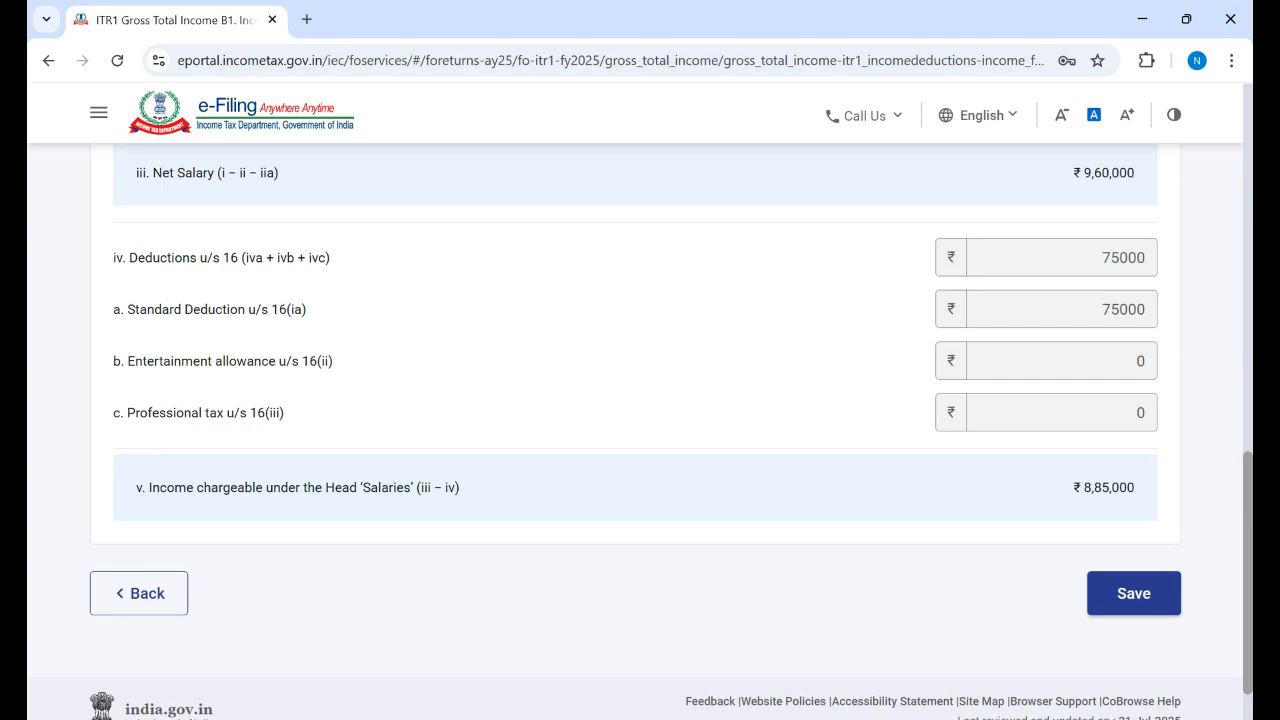
{"action": "scroll", "coordinate": [640, 430], "scroll_direction": "up", "scroll_amount": 2}
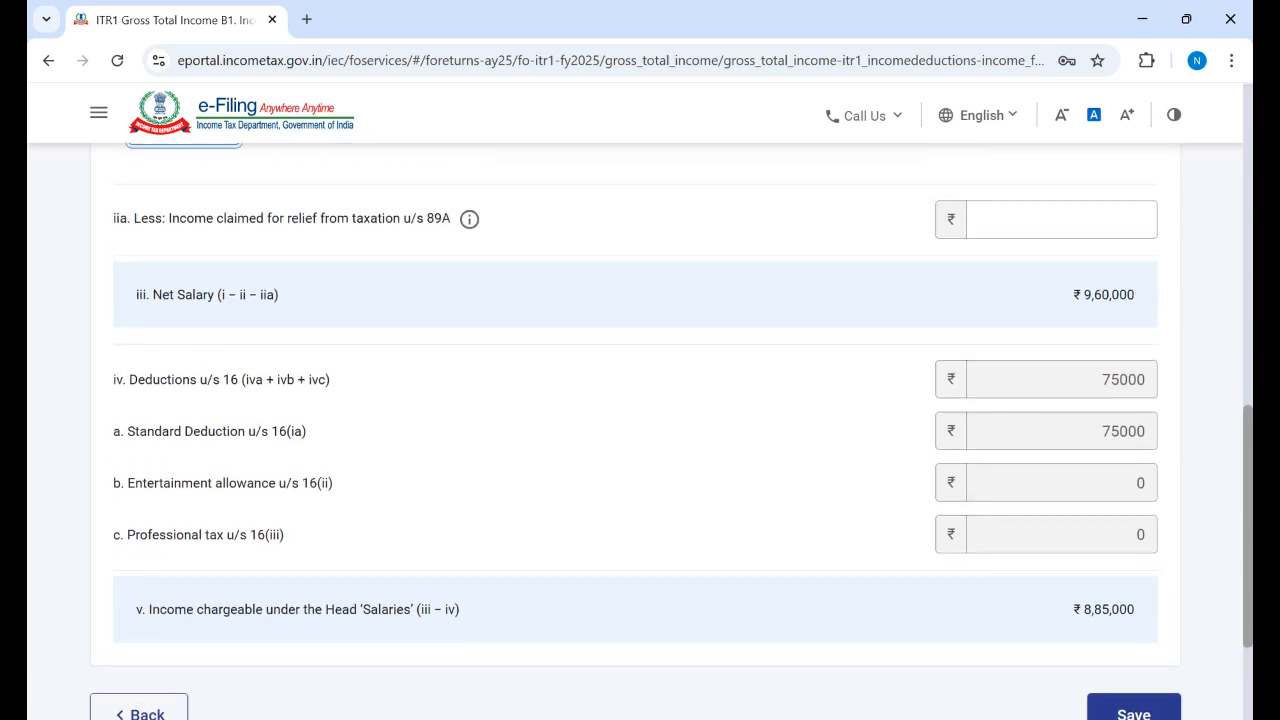
{"action": "scroll", "coordinate": [640, 430], "scroll_direction": "up", "scroll_amount": 1}
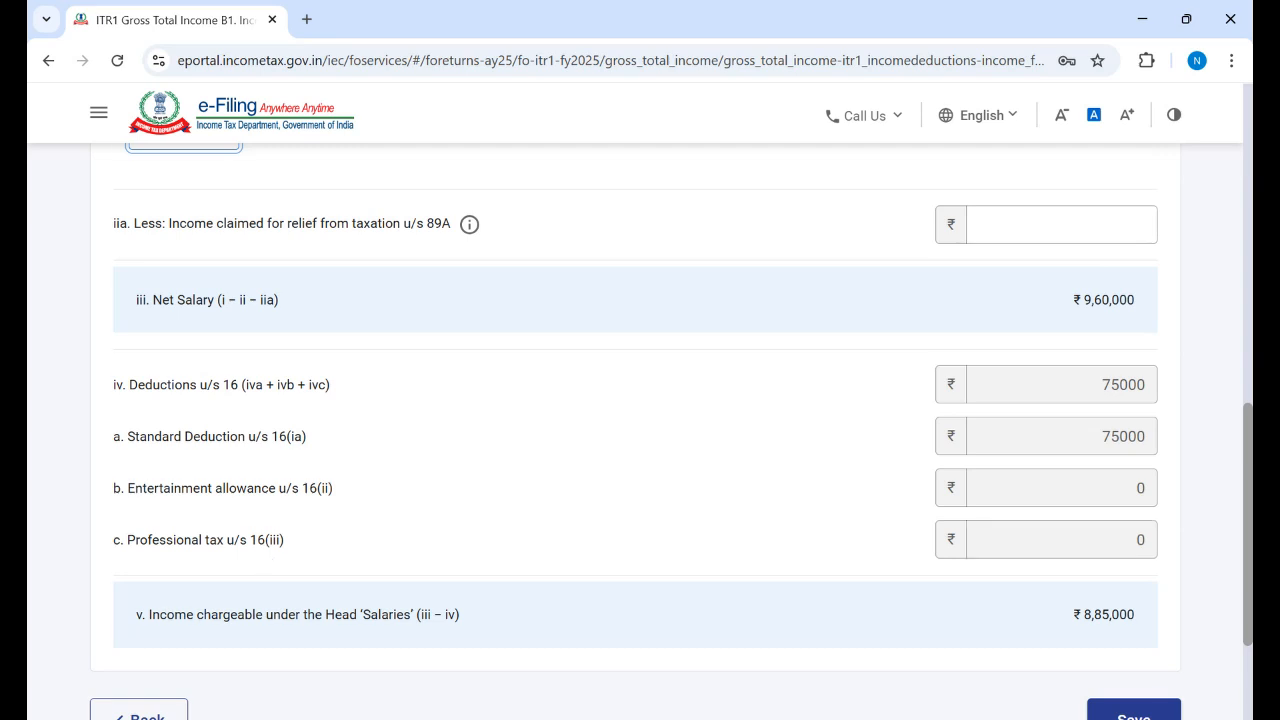
{"action": "scroll", "coordinate": [640, 430], "scroll_direction": "down", "scroll_amount": 2}
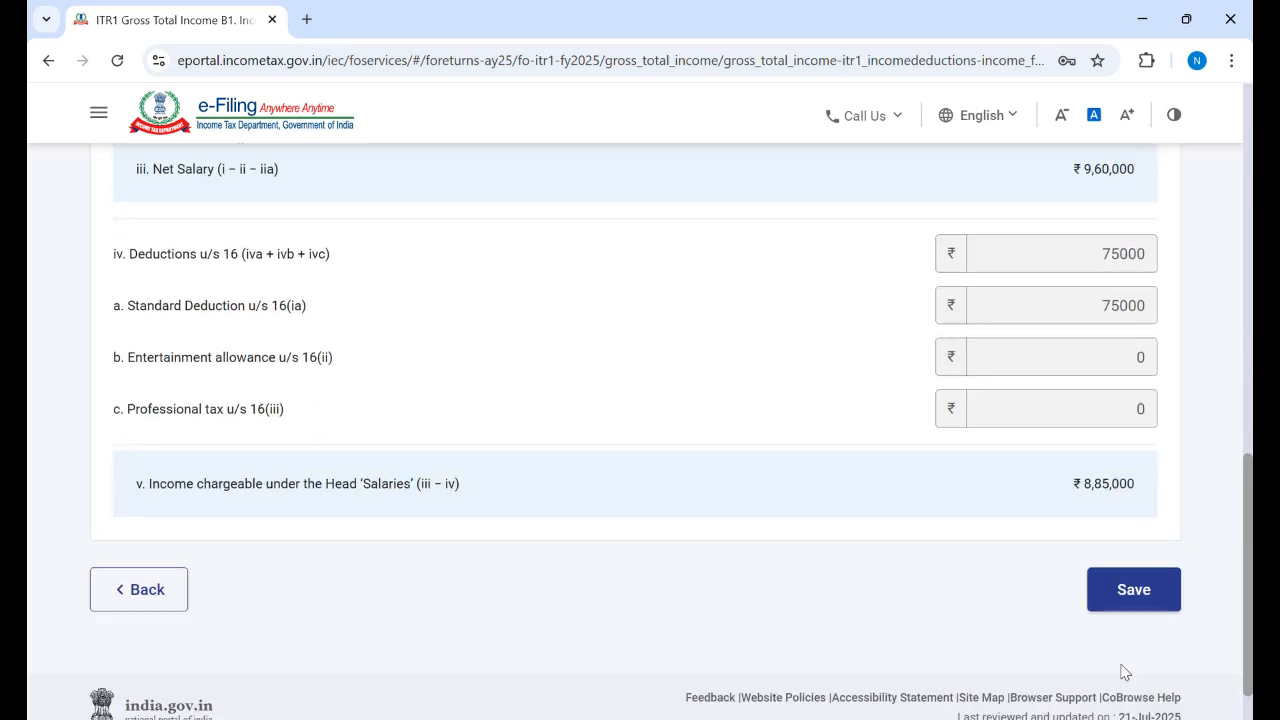
{"action": "left_click", "coordinate": [1128, 598]}
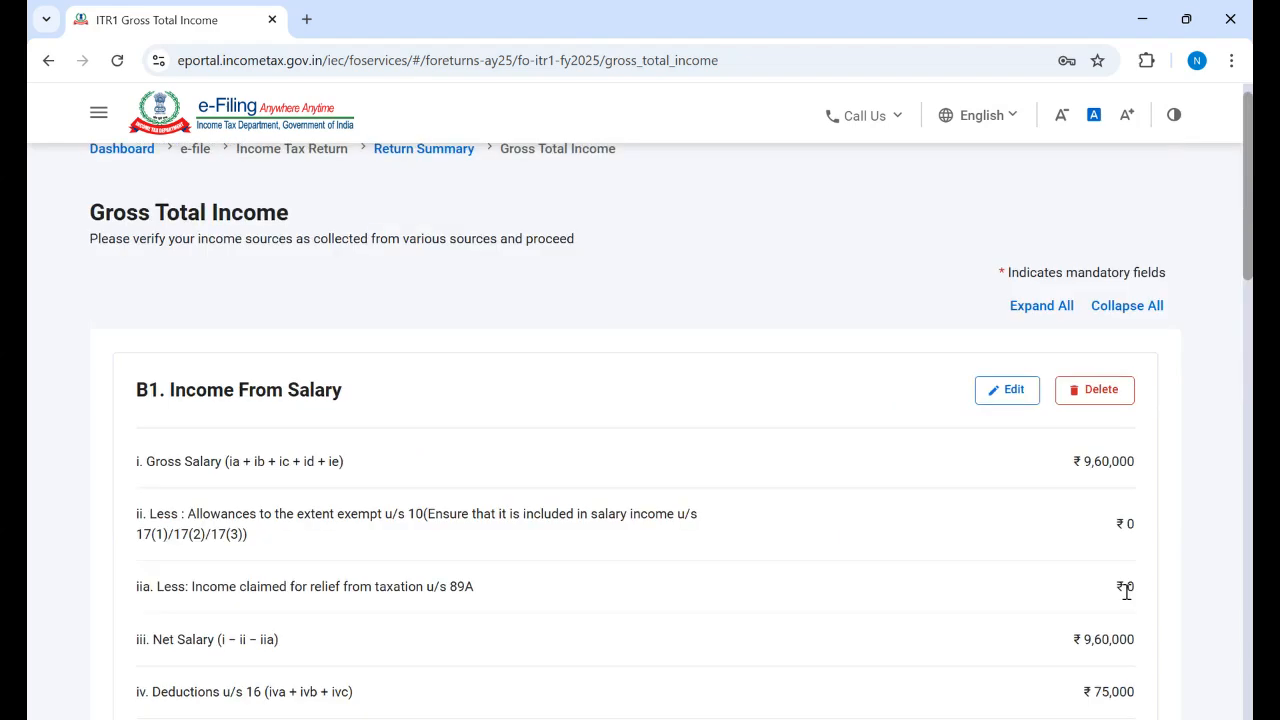
Step: Edit B2 House Property and set its type to Let Out
{"action": "scroll", "coordinate": [640, 430], "scroll_direction": "down", "scroll_amount": 4}
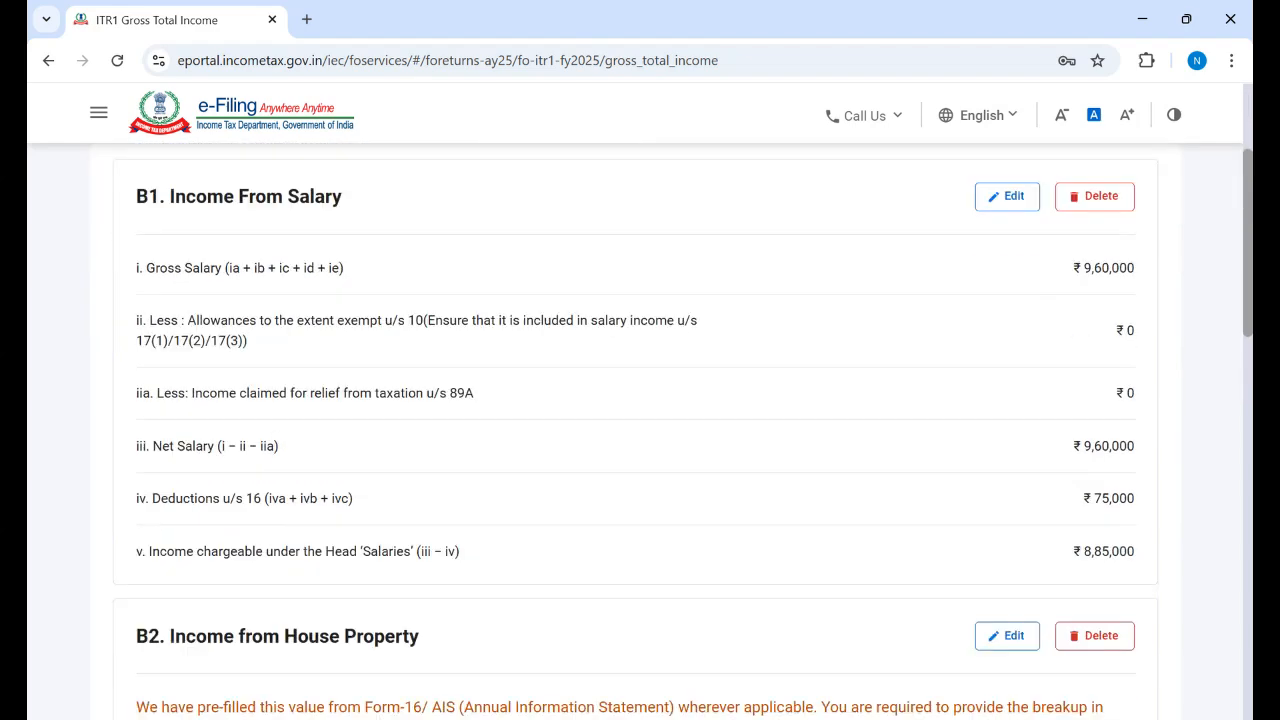
{"action": "scroll", "coordinate": [640, 430], "scroll_direction": "down", "scroll_amount": 3}
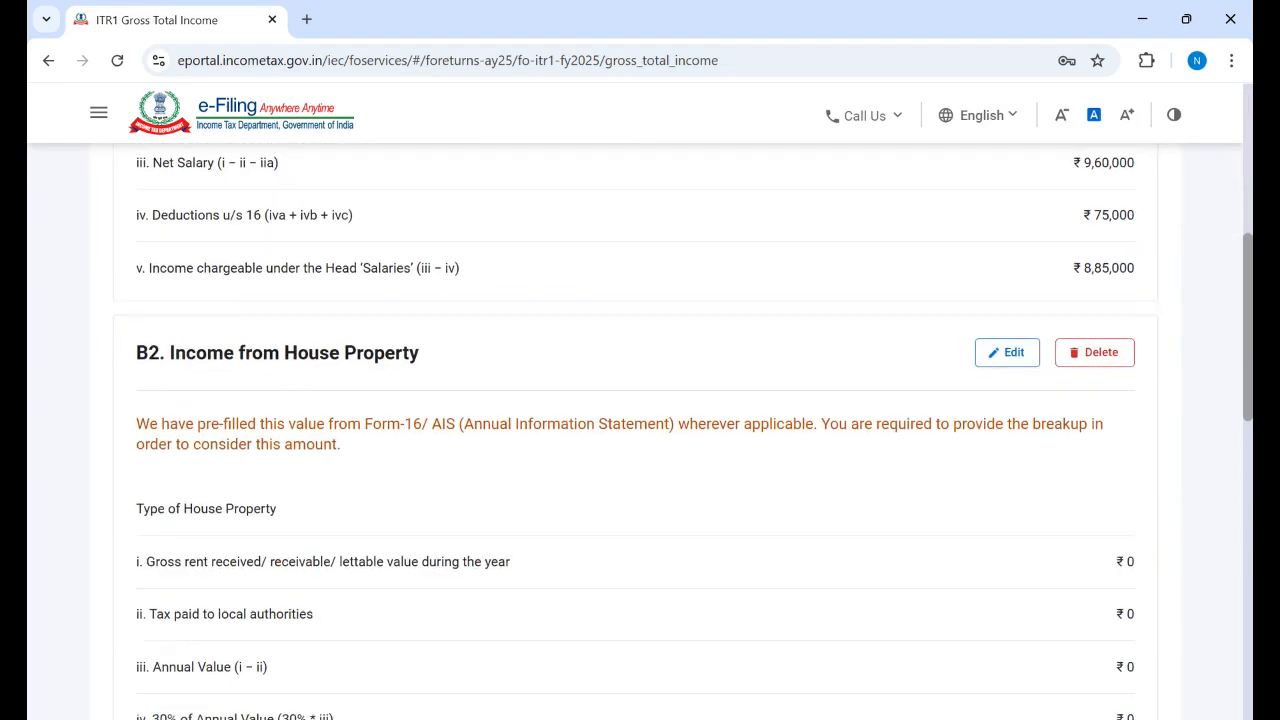
{"action": "scroll", "coordinate": [640, 430], "scroll_direction": "down", "scroll_amount": 1}
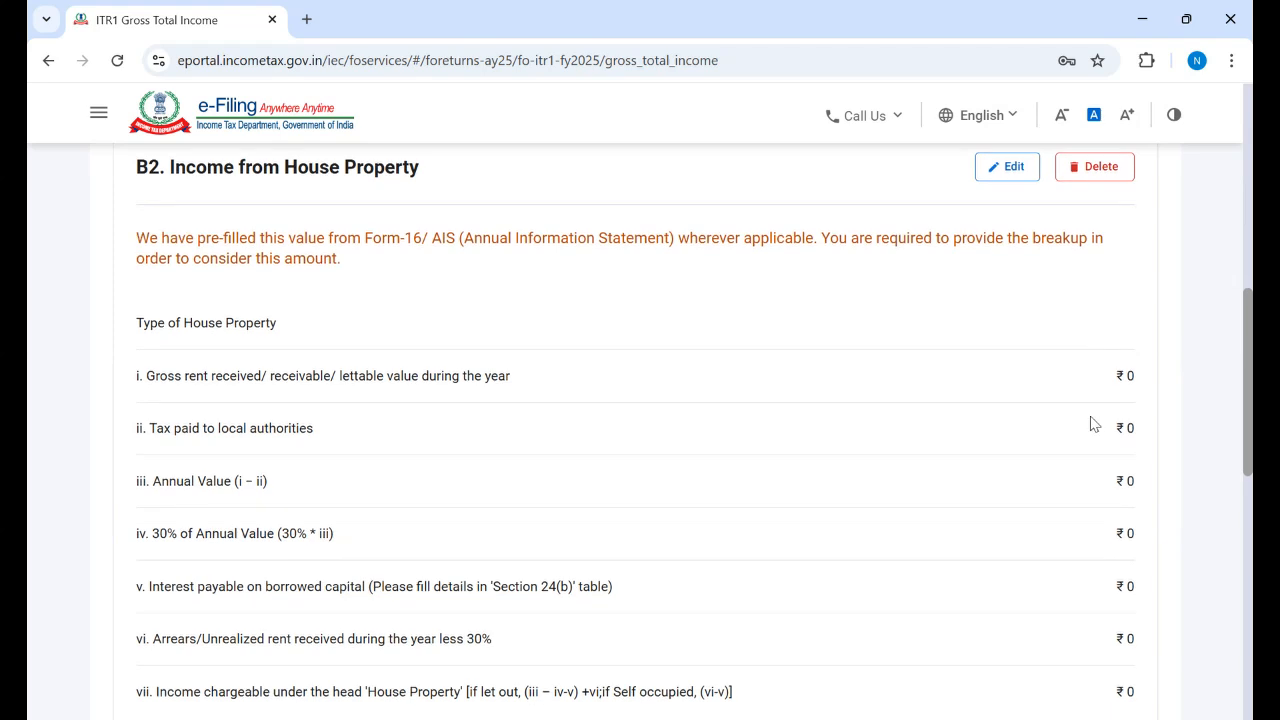
{"action": "left_click", "coordinate": [1008, 167]}
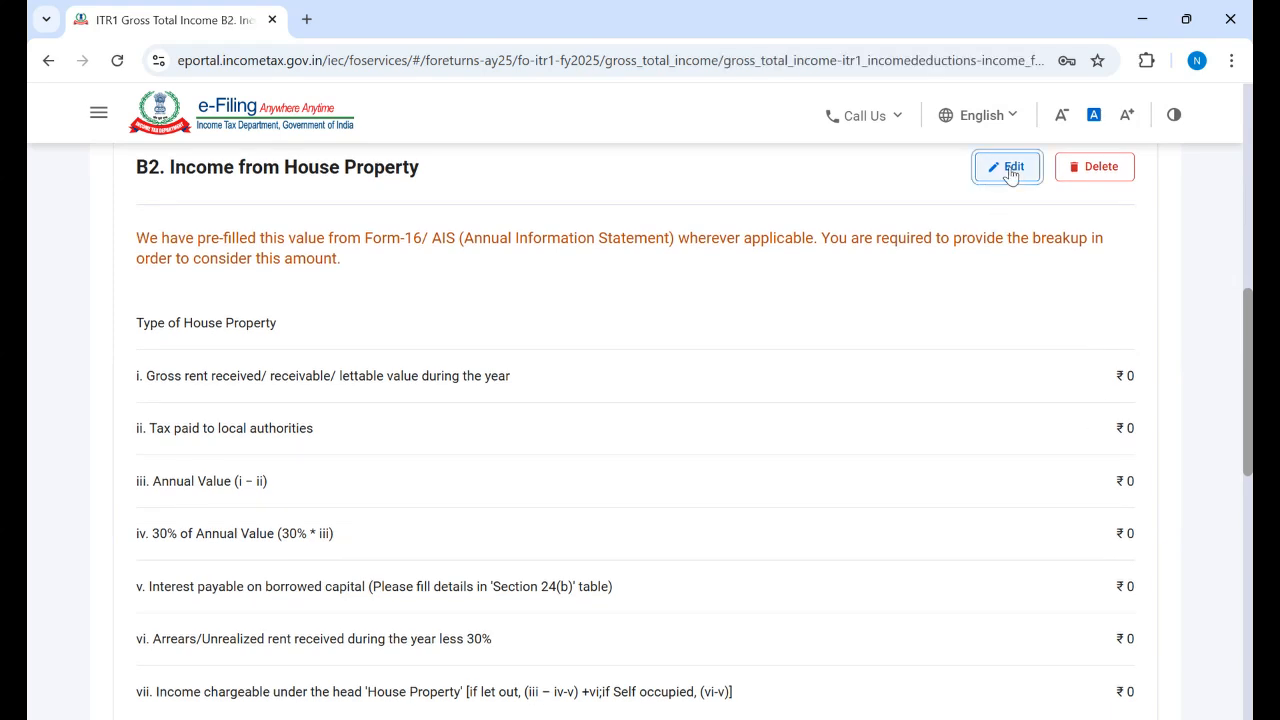
{"action": "scroll", "coordinate": [640, 450], "scroll_direction": "down", "scroll_amount": 1}
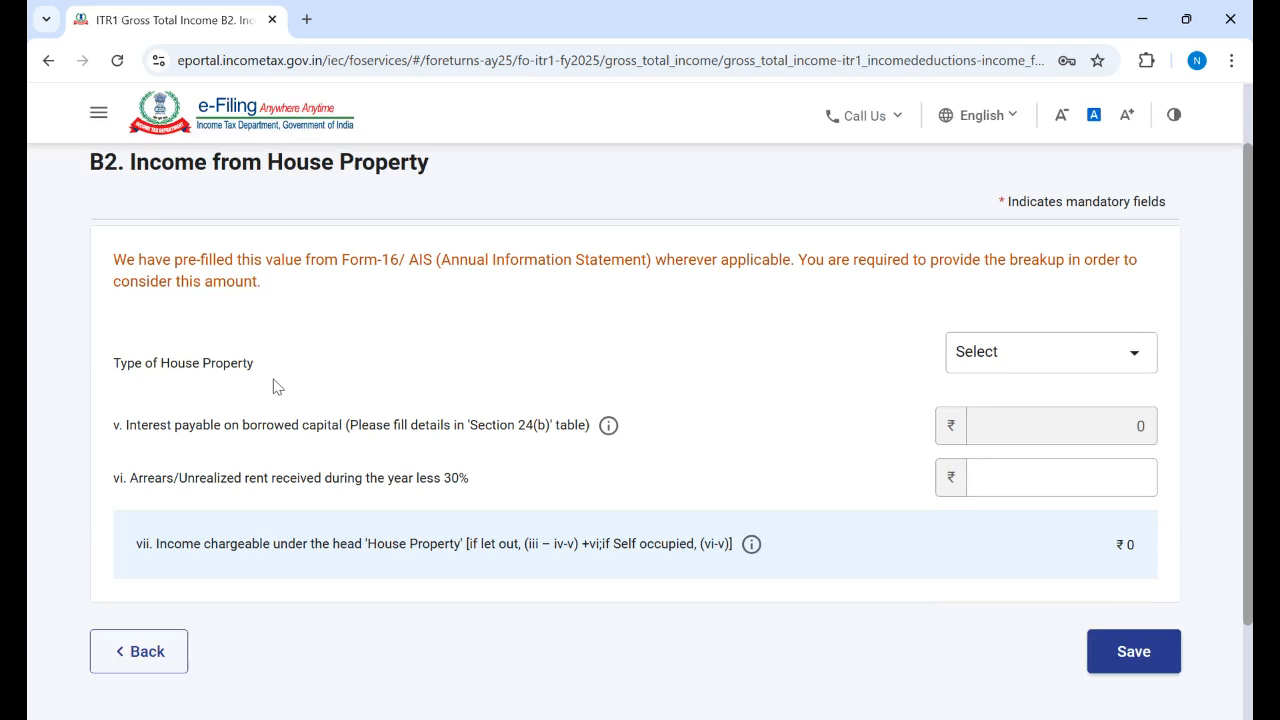
{"action": "left_click", "coordinate": [1135, 358]}
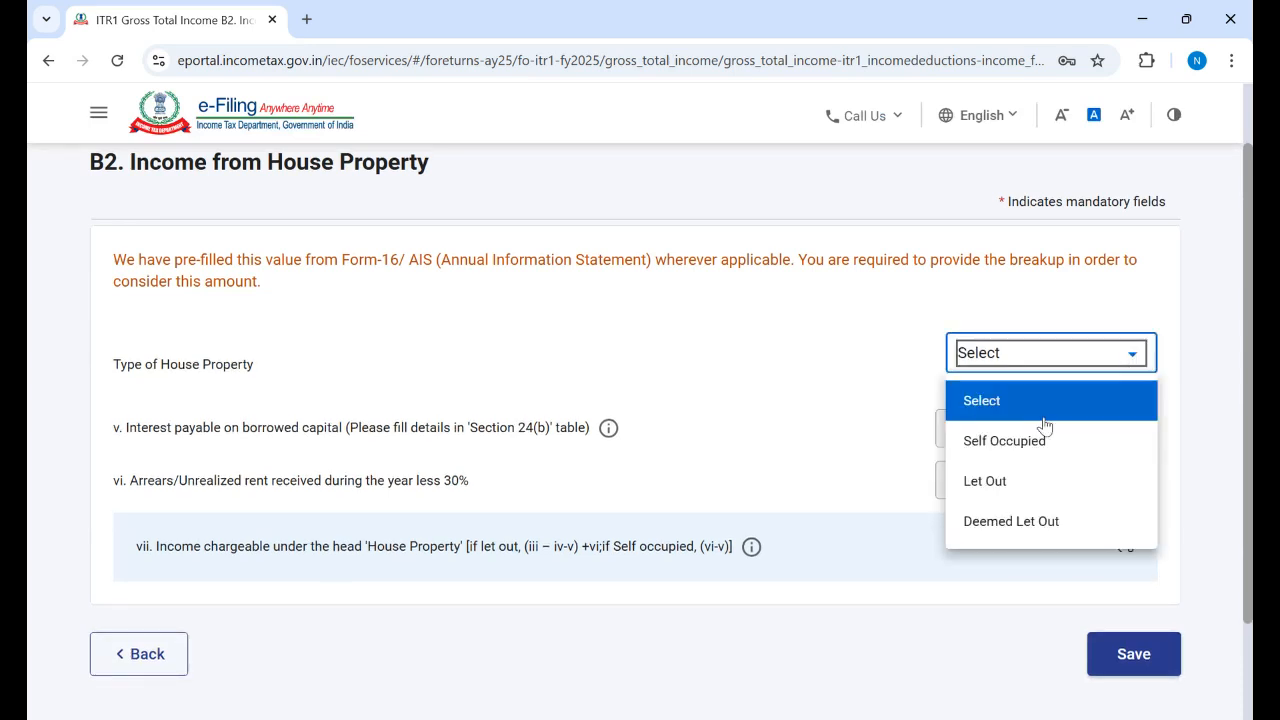
{"action": "left_click", "coordinate": [996, 484]}
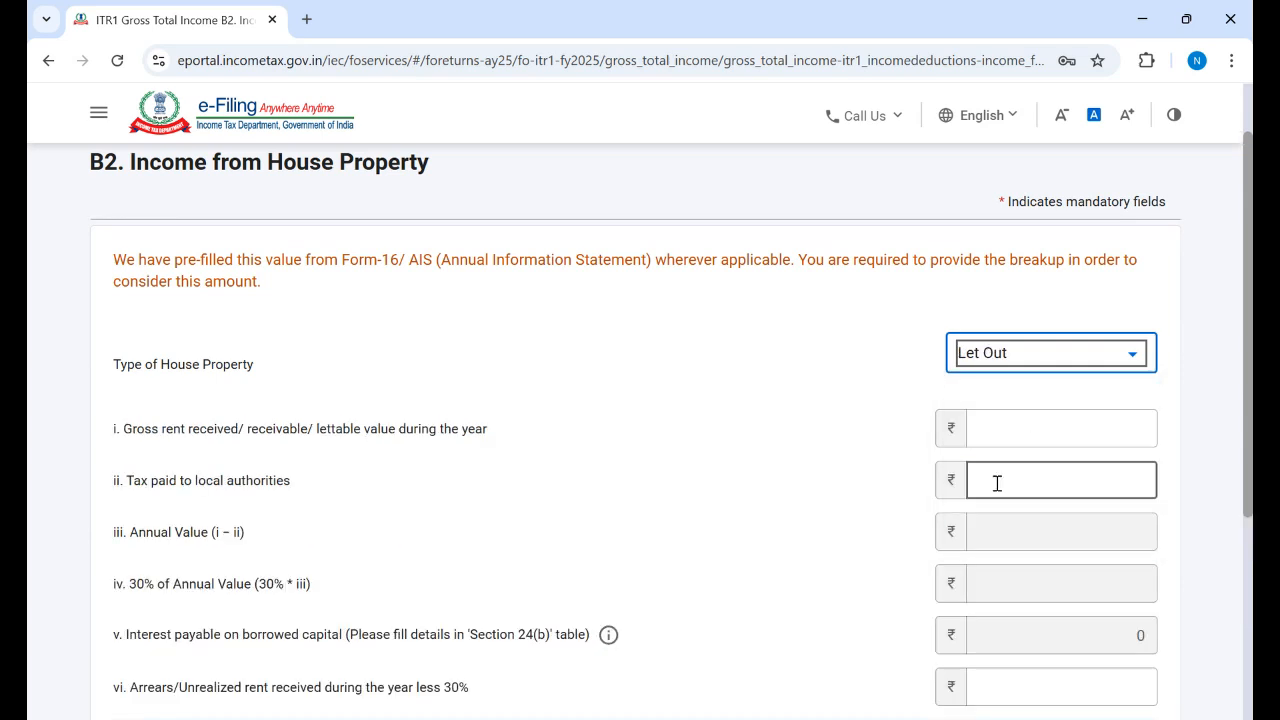
Step: Enter 60000 gross rent, 5000 local taxes and 4000 arrears, giving ₹42,500 chargeable
{"action": "left_click", "coordinate": [1031, 436]}
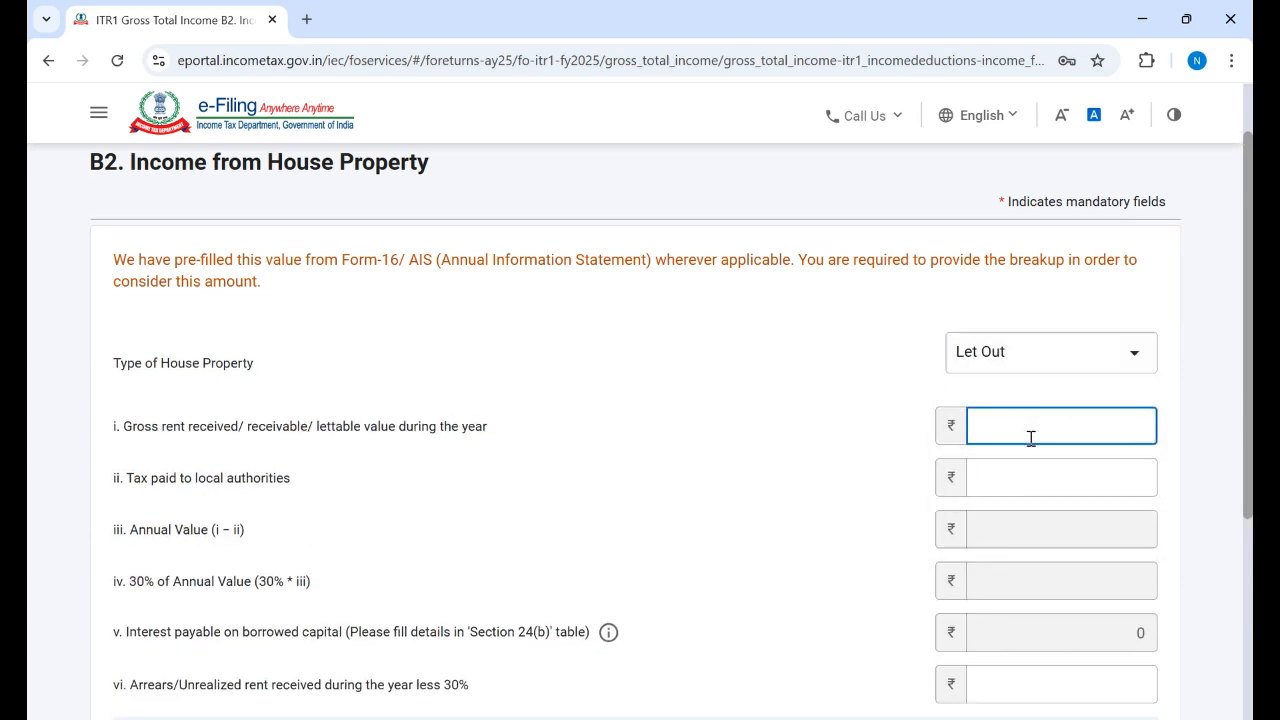
{"action": "type", "text": "60000"}
{"action": "left_click", "coordinate": [877, 428]}
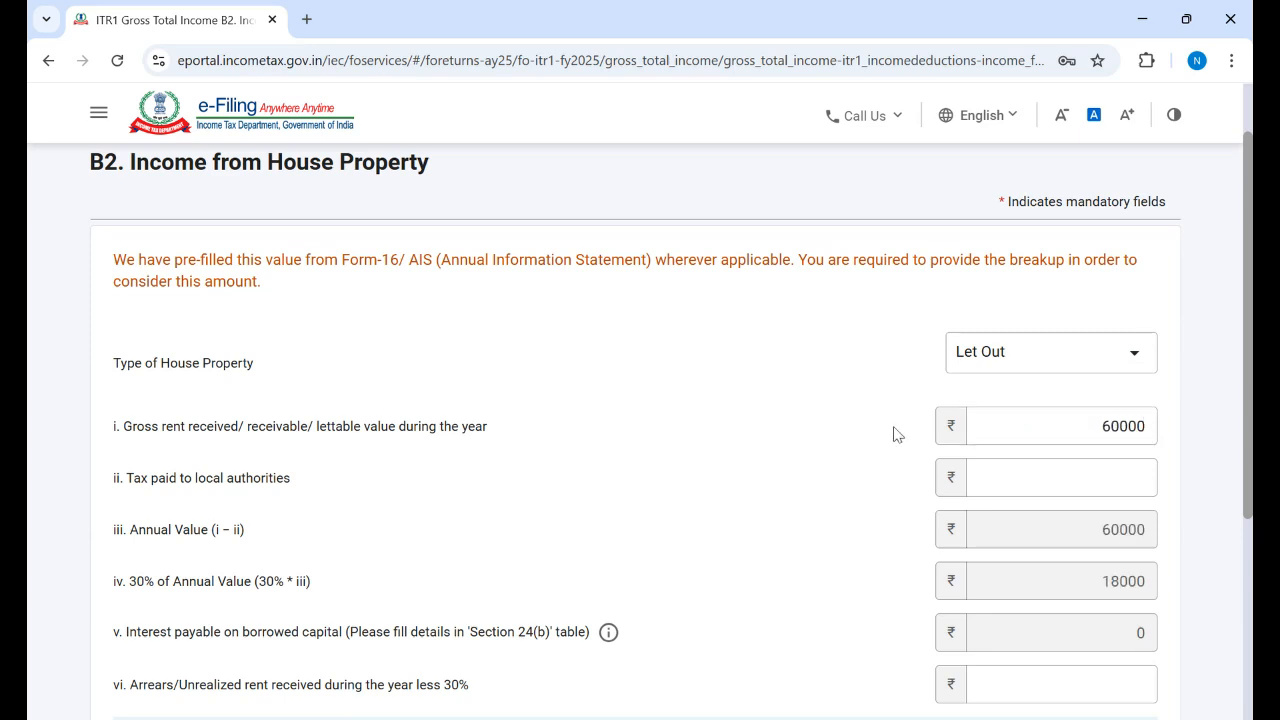
{"action": "left_click", "coordinate": [1068, 486]}
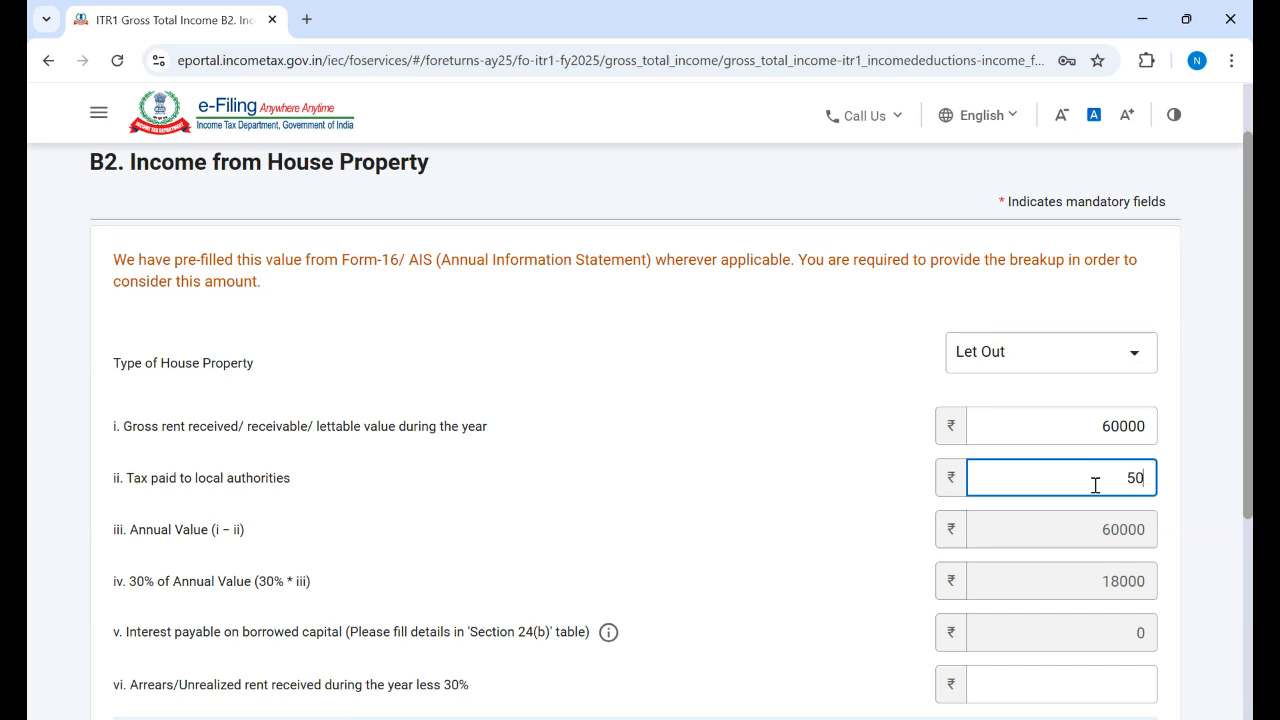
{"action": "left_click", "coordinate": [858, 471]}
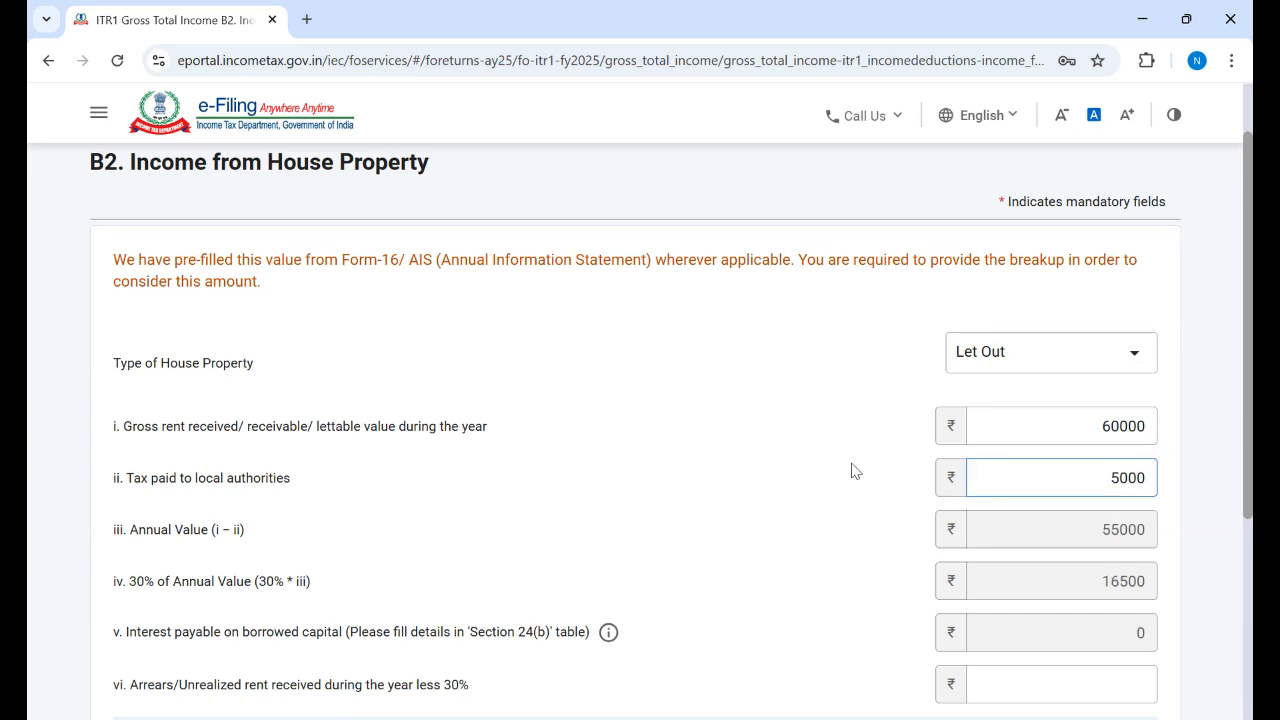
{"action": "scroll", "coordinate": [1248, 473], "scroll_direction": "down", "scroll_amount": 2}
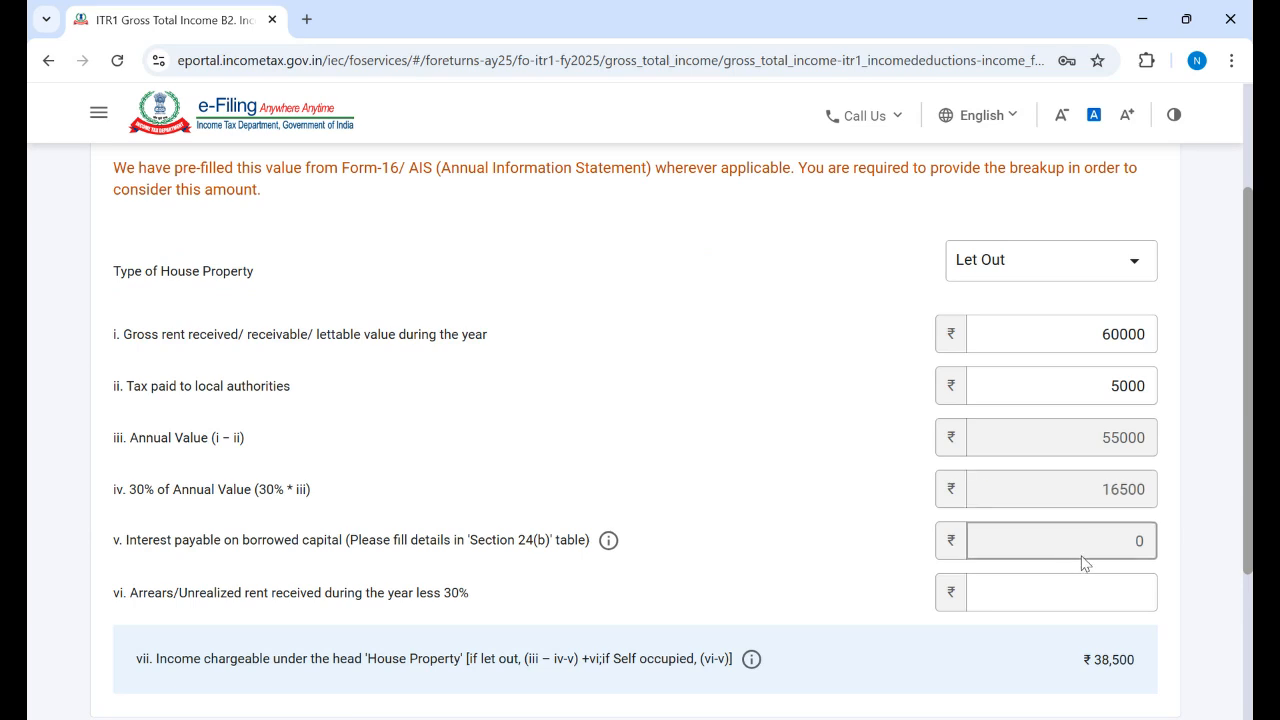
{"action": "scroll", "coordinate": [615, 567], "scroll_direction": "down", "scroll_amount": 3}
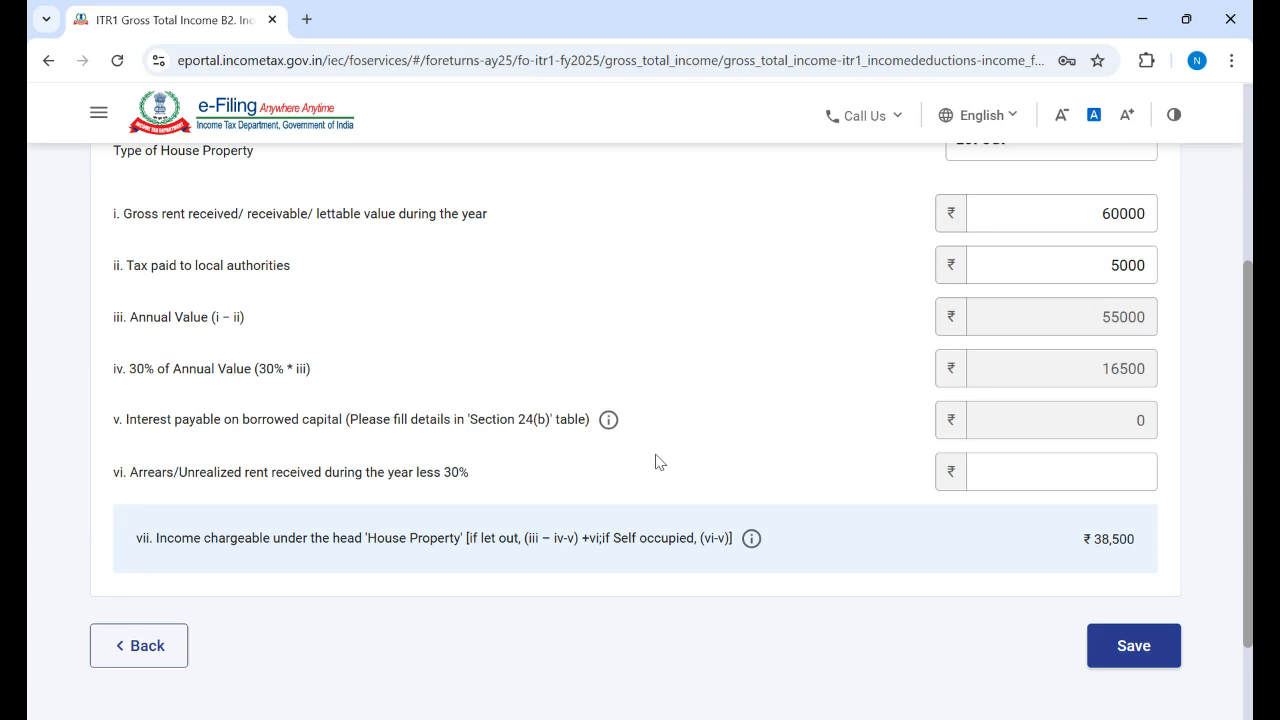
{"action": "left_click", "coordinate": [1068, 466]}
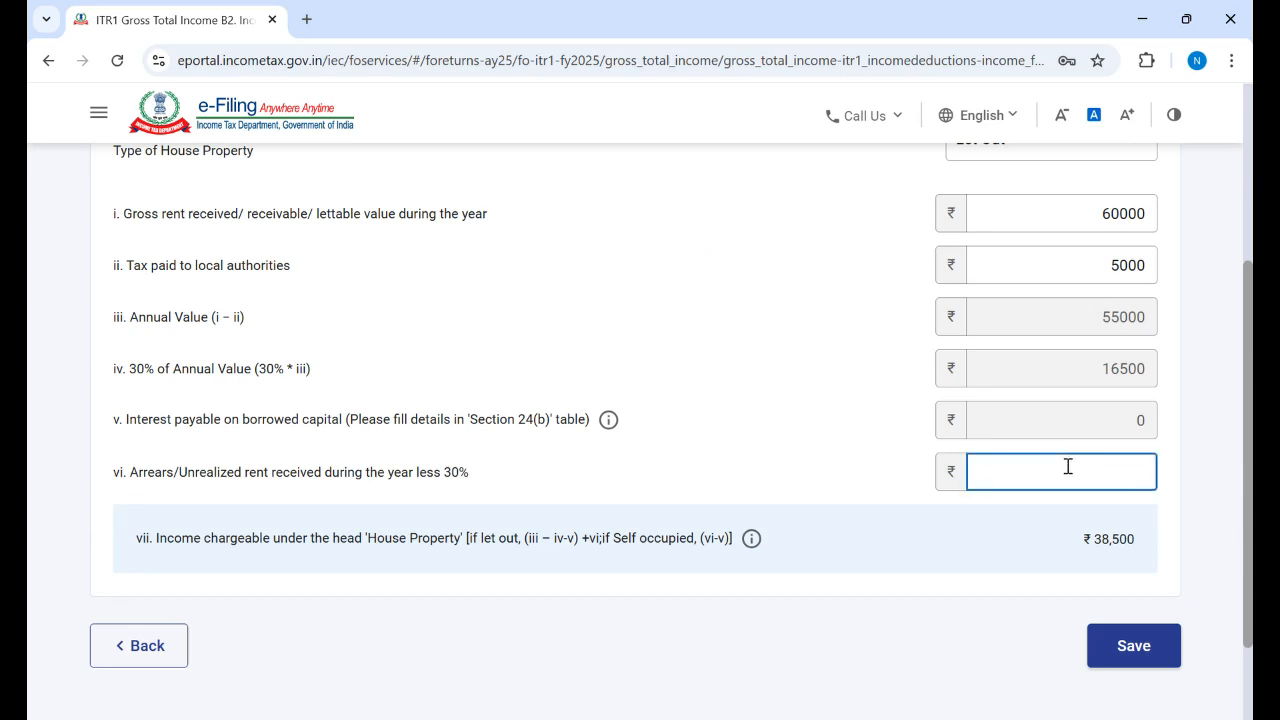
{"action": "type", "text": "4000"}
{"action": "left_click", "coordinate": [773, 362]}
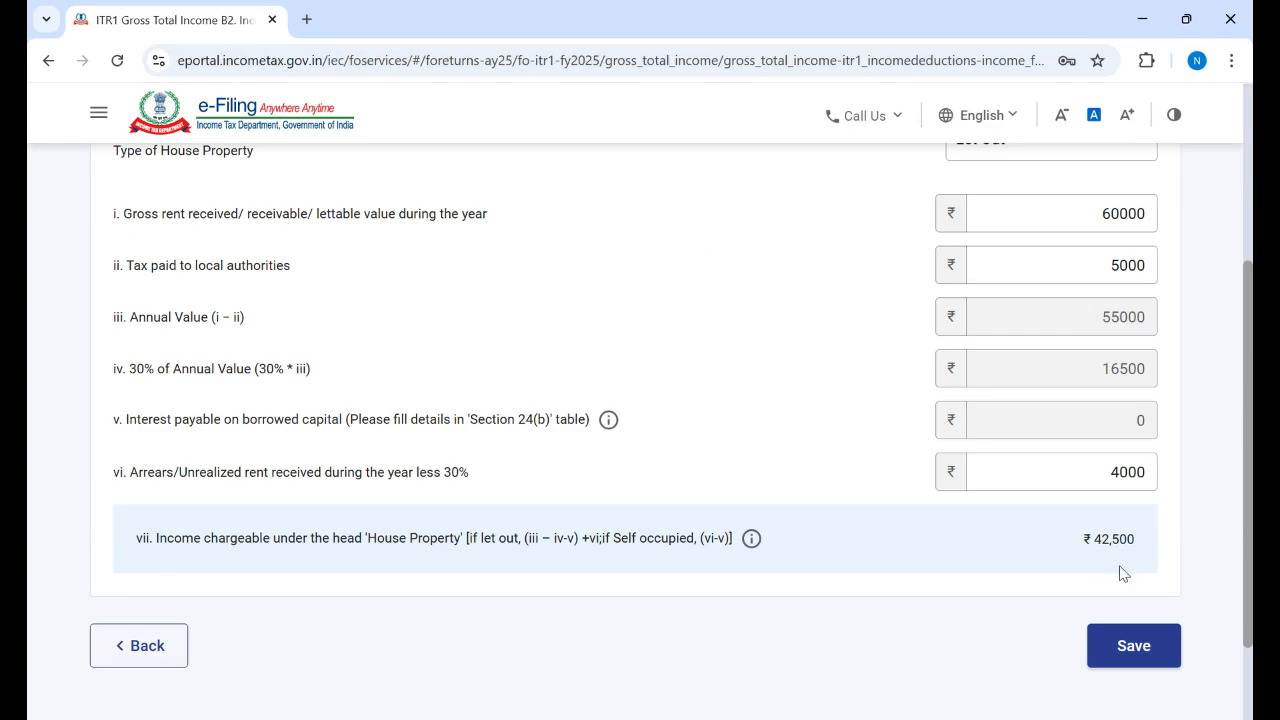
Step: Save the house property details (Gross Total Income ₹17,77,154) and expand B3 to show three interest entries
{"action": "left_click", "coordinate": [1146, 651]}
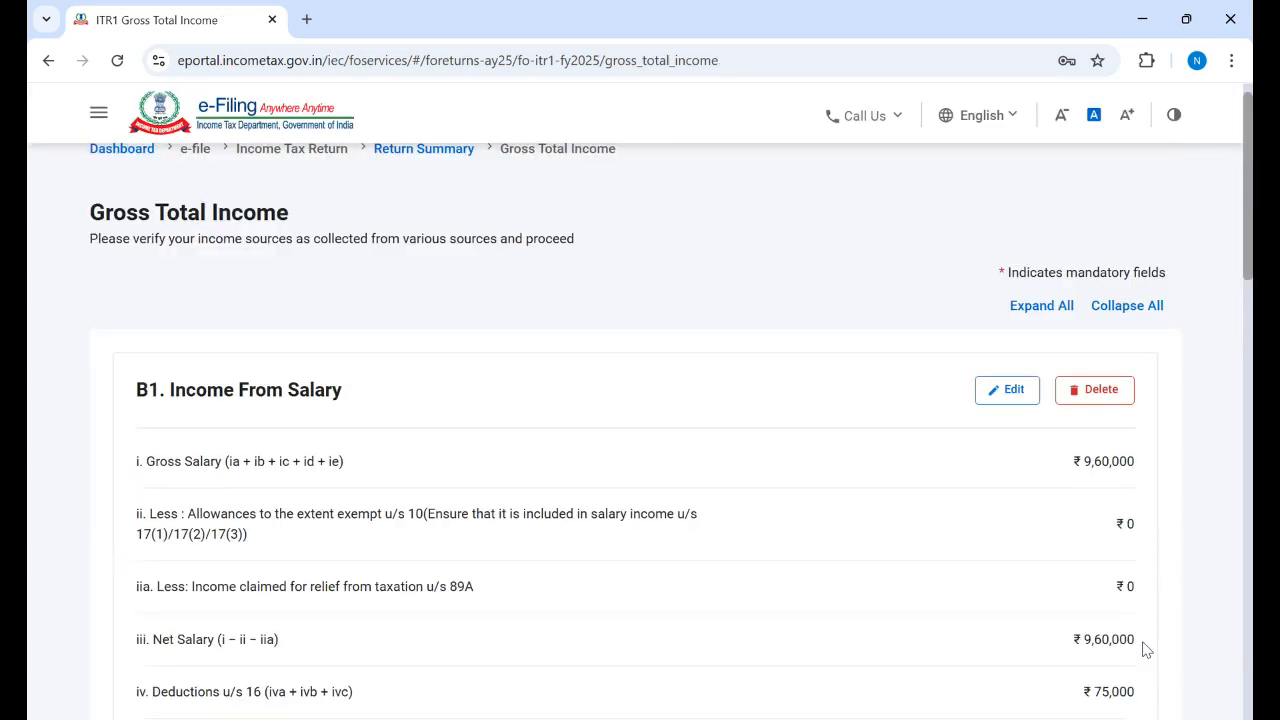
{"action": "left_click_drag", "start_coordinate": [1247, 240], "coordinate": [1249, 598]}
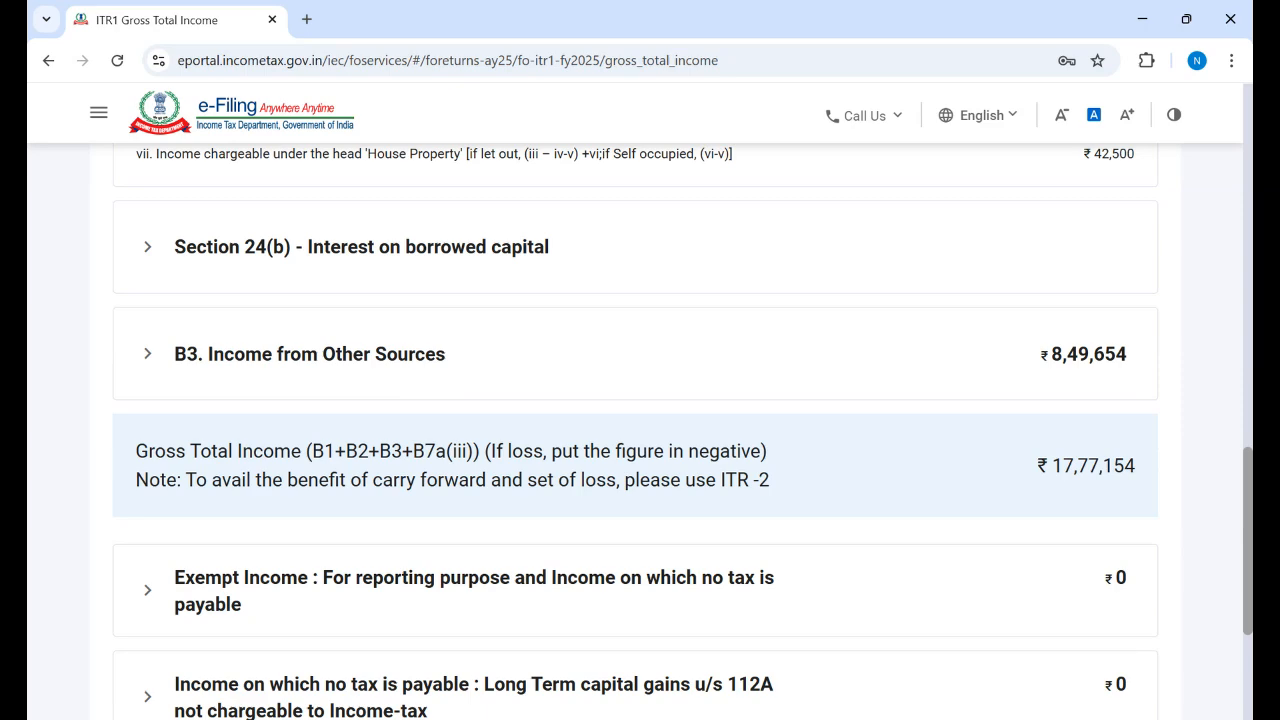
{"action": "scroll", "coordinate": [640, 420], "scroll_direction": "down", "scroll_amount": 2}
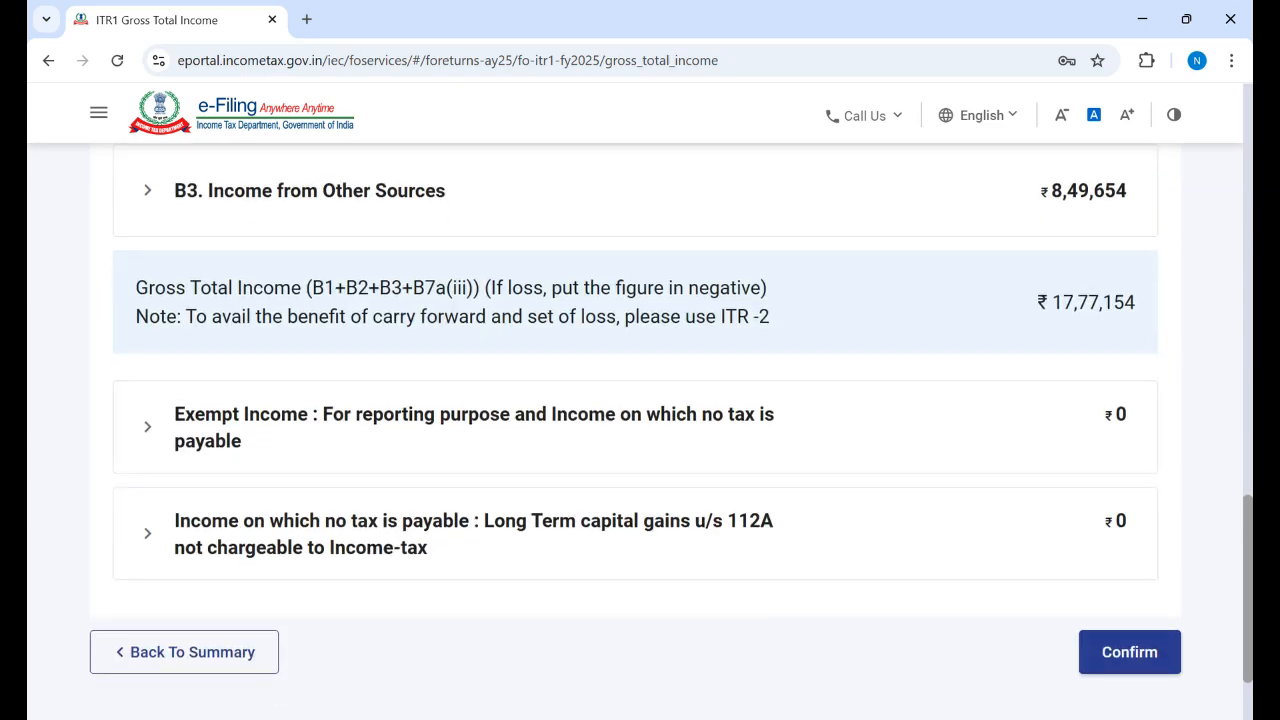
{"action": "scroll", "coordinate": [420, 417], "scroll_direction": "up", "scroll_amount": 2}
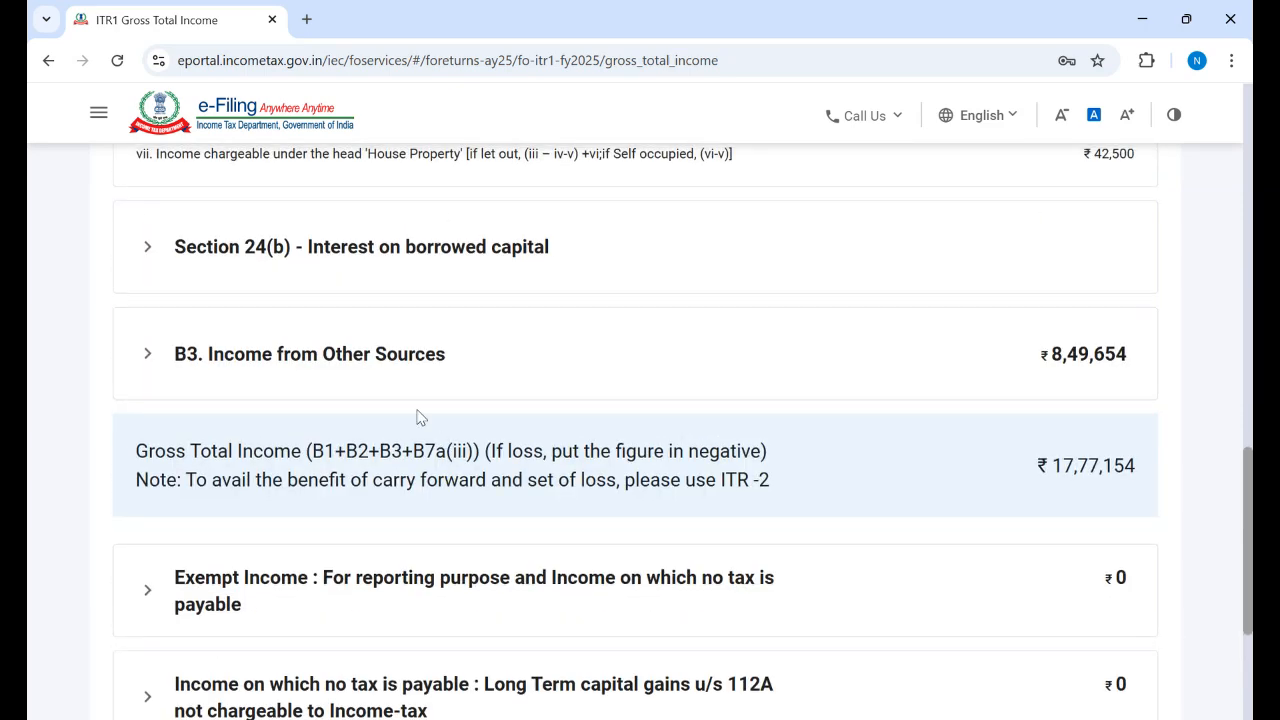
{"action": "left_click", "coordinate": [405, 360]}
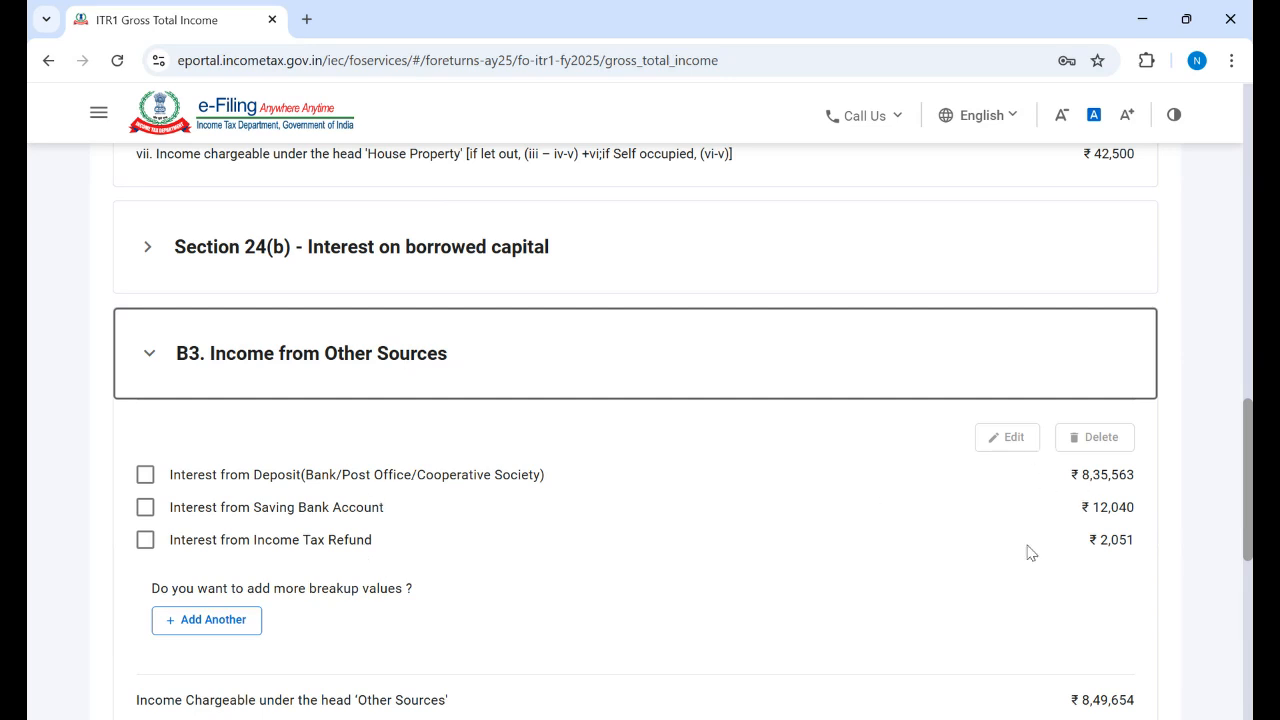
Step: Add a Dividend Income entry with 3000 for the 16-Jun-2024 to 15-Sep-2024 quarter
{"action": "left_click", "coordinate": [213, 621]}
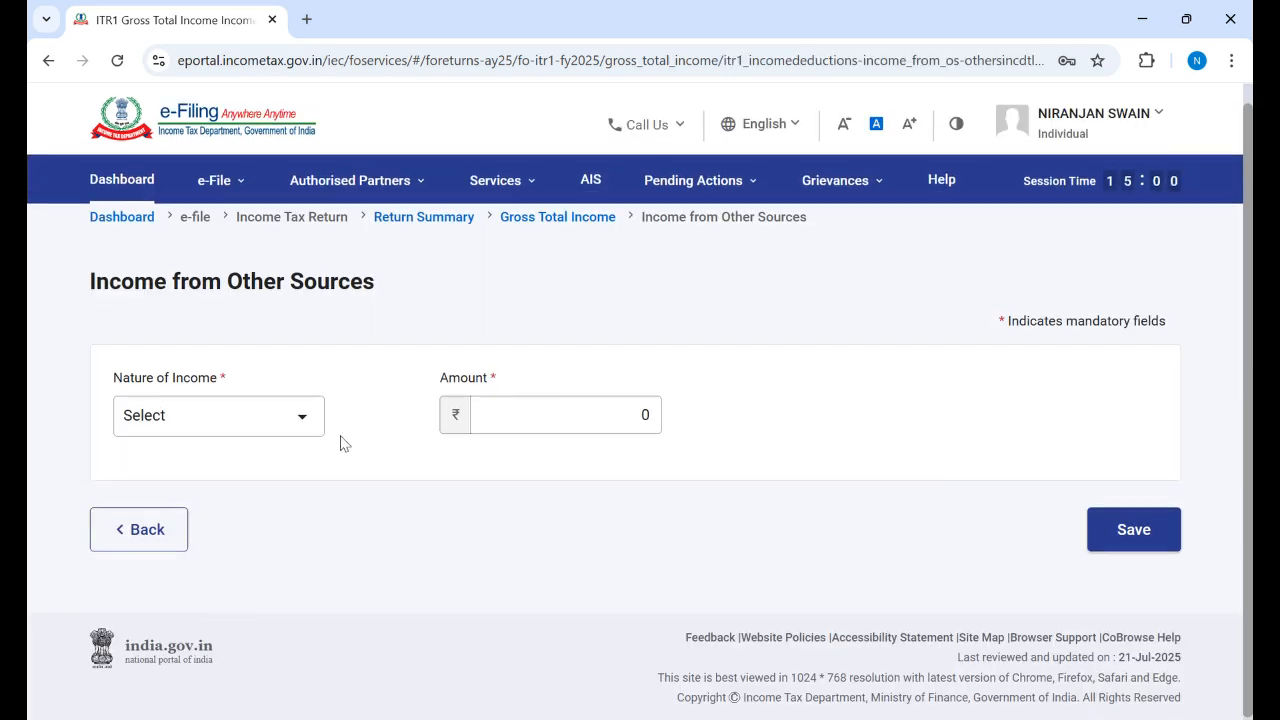
{"action": "left_click", "coordinate": [303, 420]}
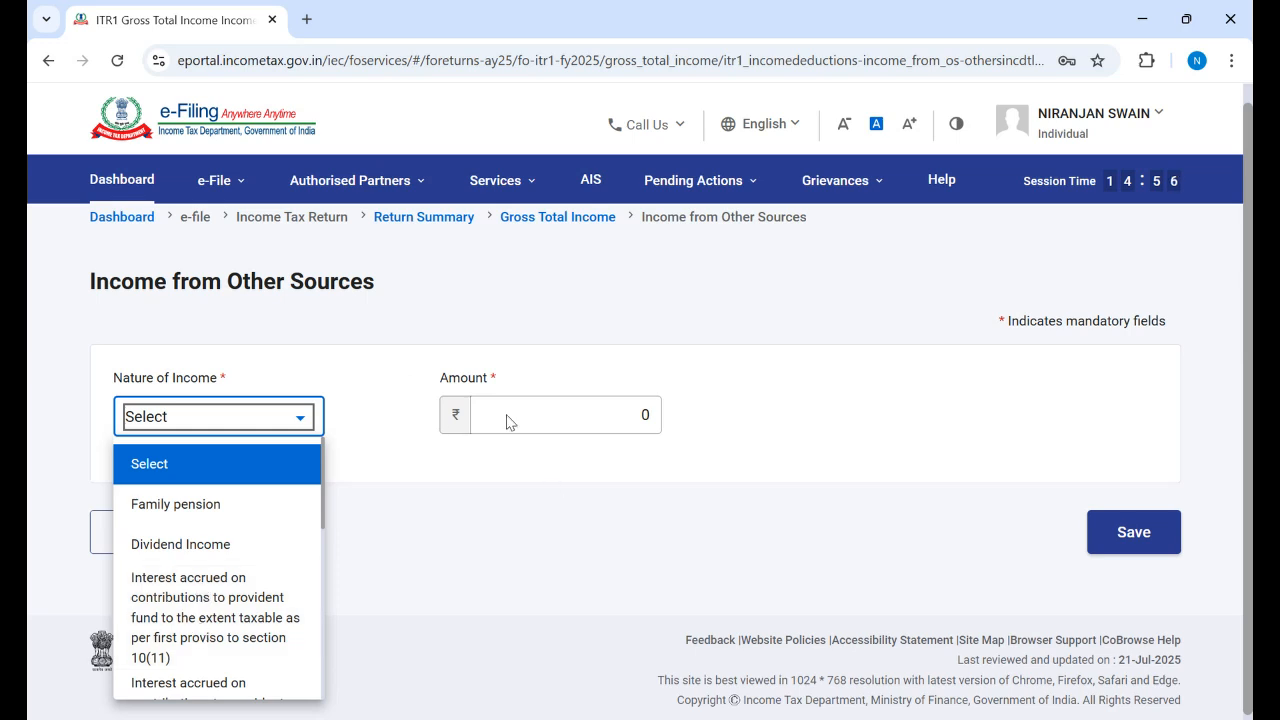
{"action": "left_click", "coordinate": [208, 557]}
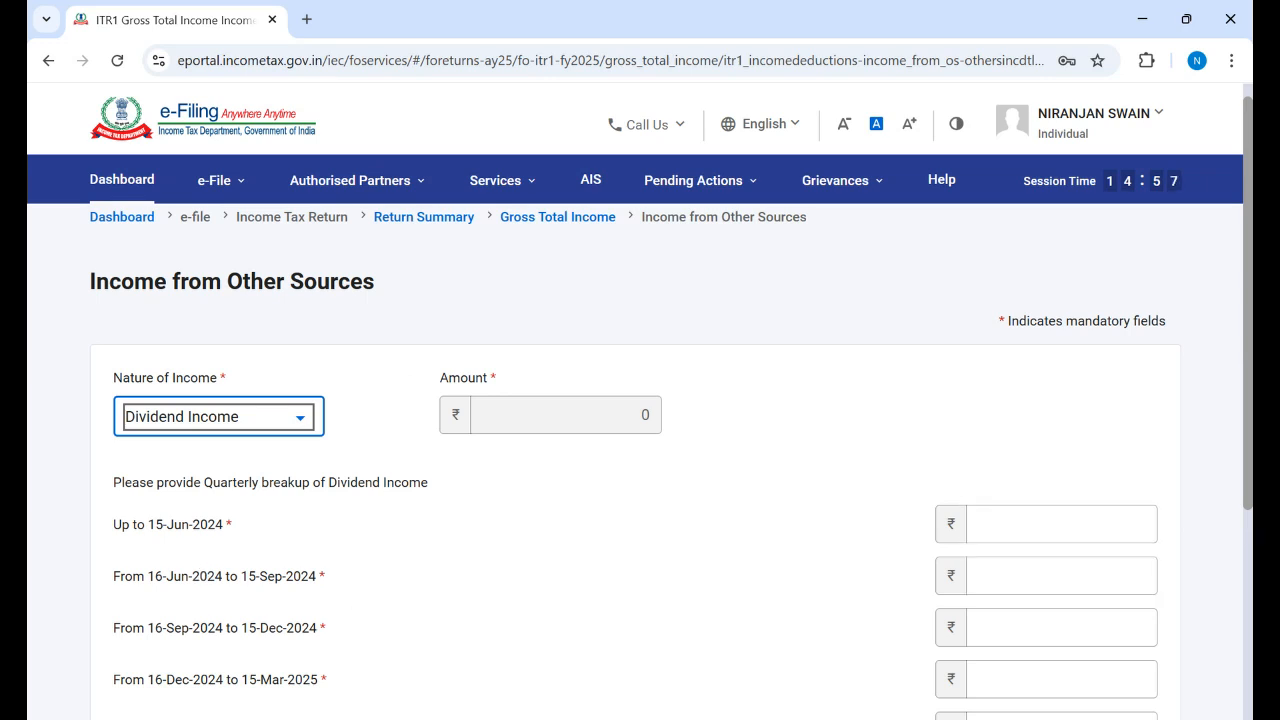
{"action": "scroll", "coordinate": [794, 577], "scroll_direction": "down", "scroll_amount": 2}
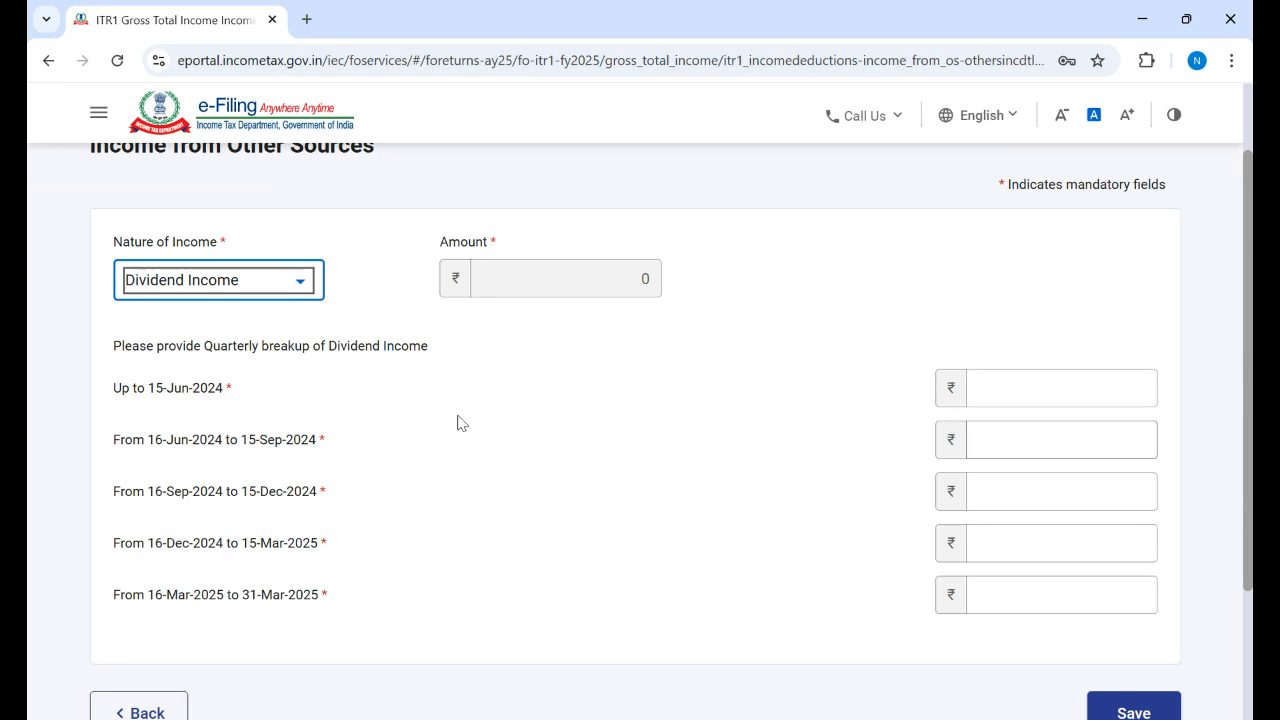
{"action": "left_click", "coordinate": [1064, 439]}
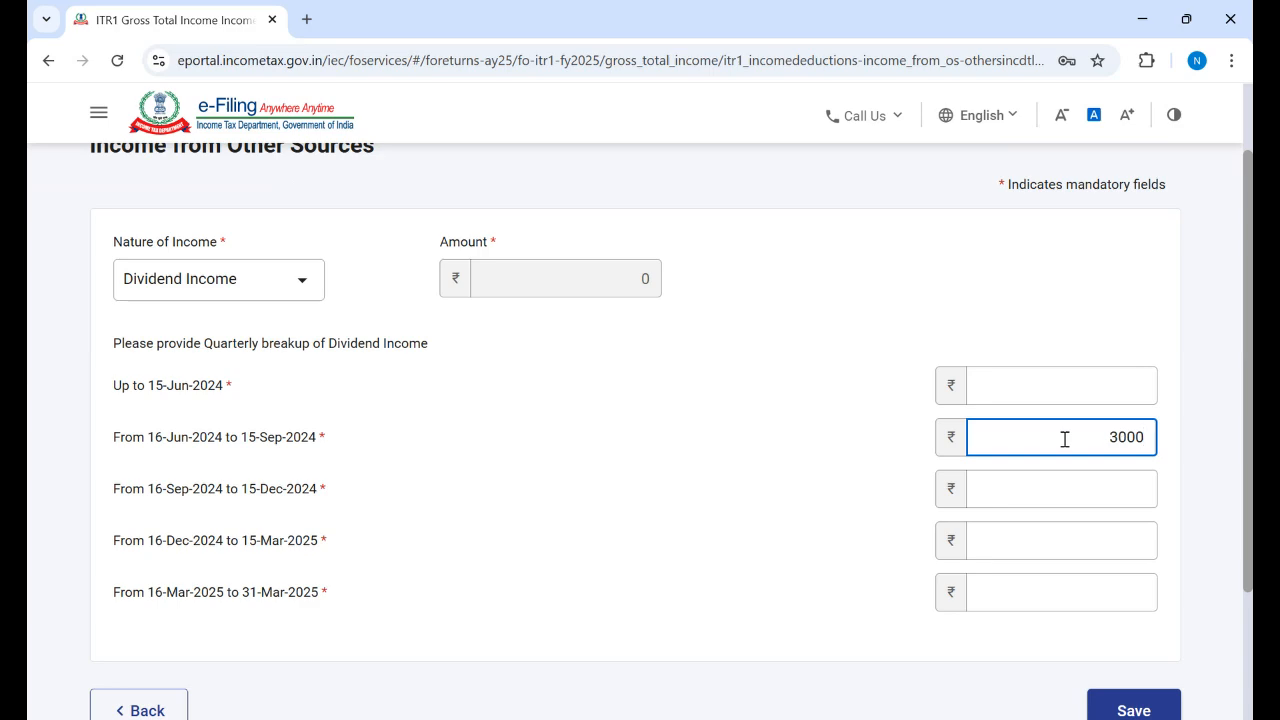
{"action": "left_click", "coordinate": [812, 447]}
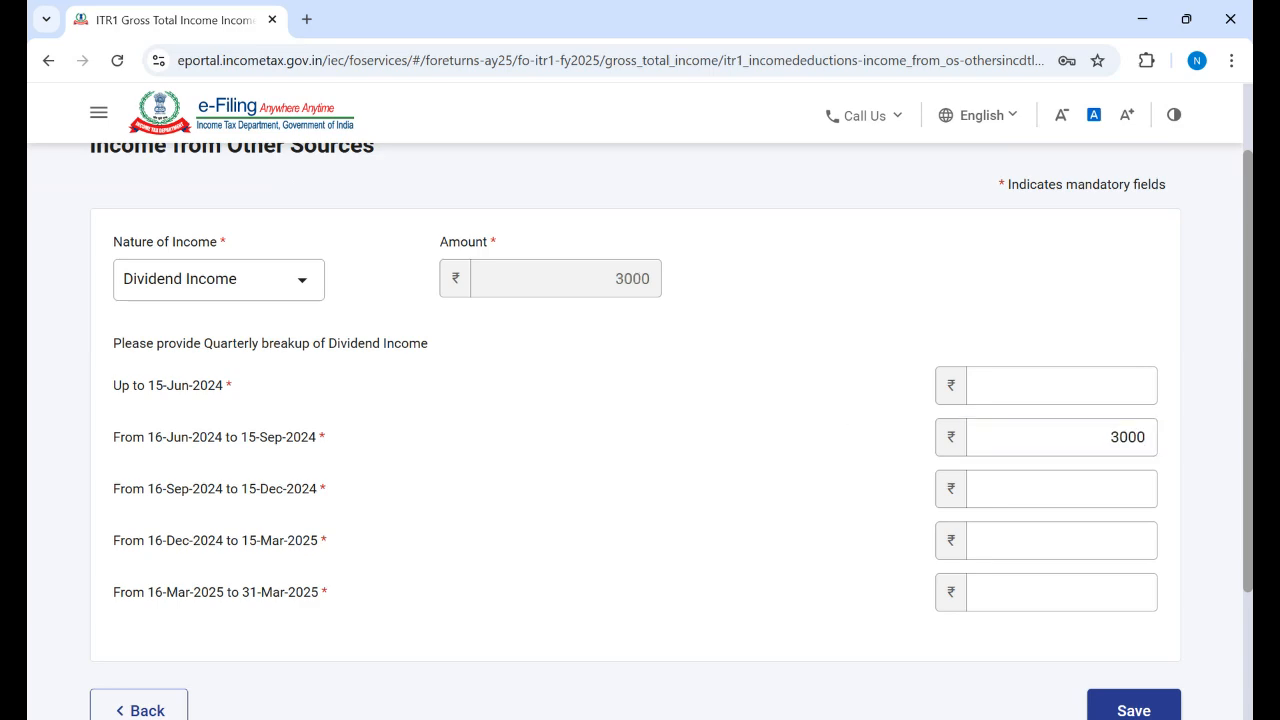
{"action": "scroll", "coordinate": [640, 430], "scroll_direction": "down", "scroll_amount": 2}
{"action": "scroll", "coordinate": [640, 430], "scroll_direction": "up", "scroll_amount": 5}
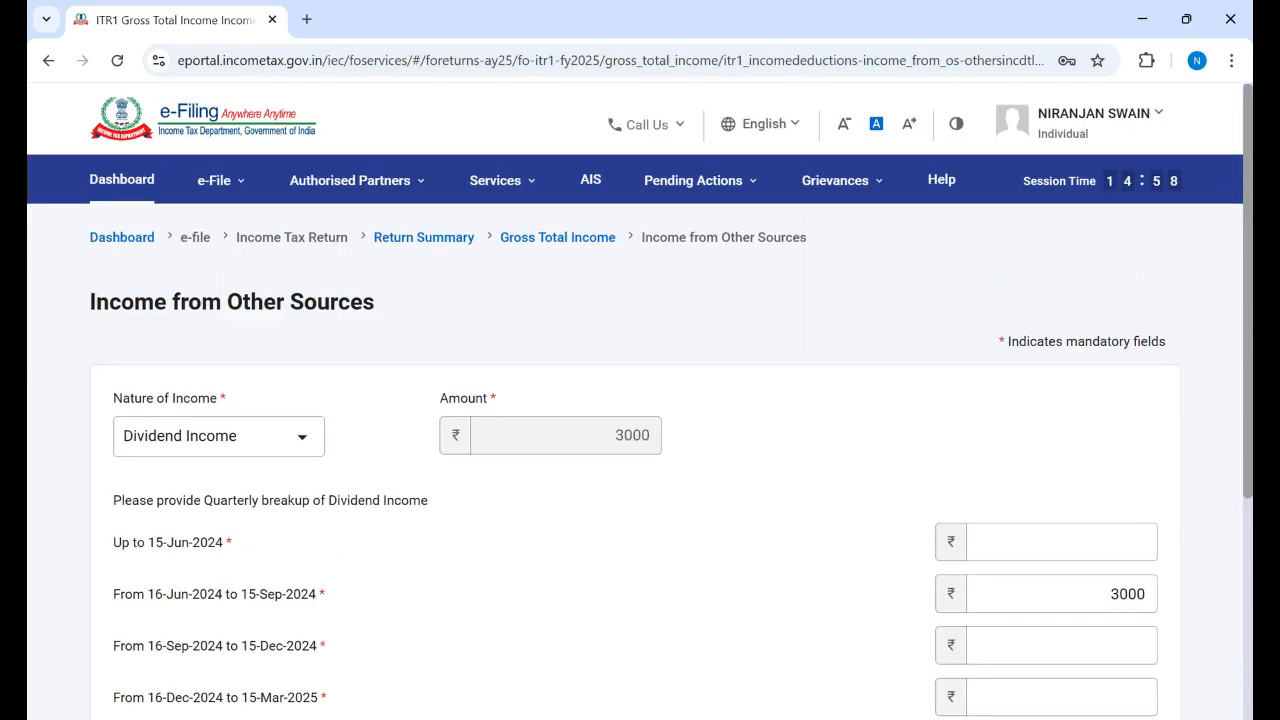
{"action": "scroll", "coordinate": [640, 430], "scroll_direction": "down", "scroll_amount": 3}
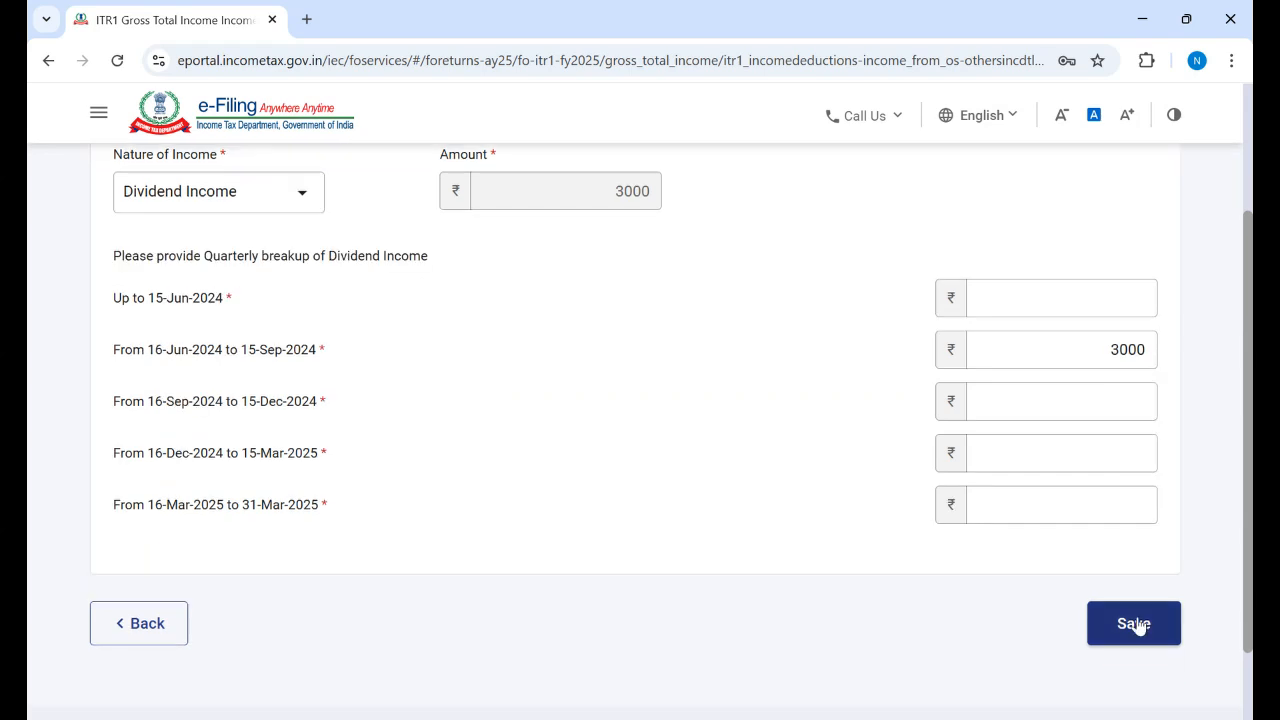
Step: Enter 0 for the Up to 15-Jun, 16-Sep–15-Dec, 16-Dec–15-Mar and 16-Mar–31-Mar quarters, then save the dividends
{"action": "left_click", "coordinate": [1122, 624]}
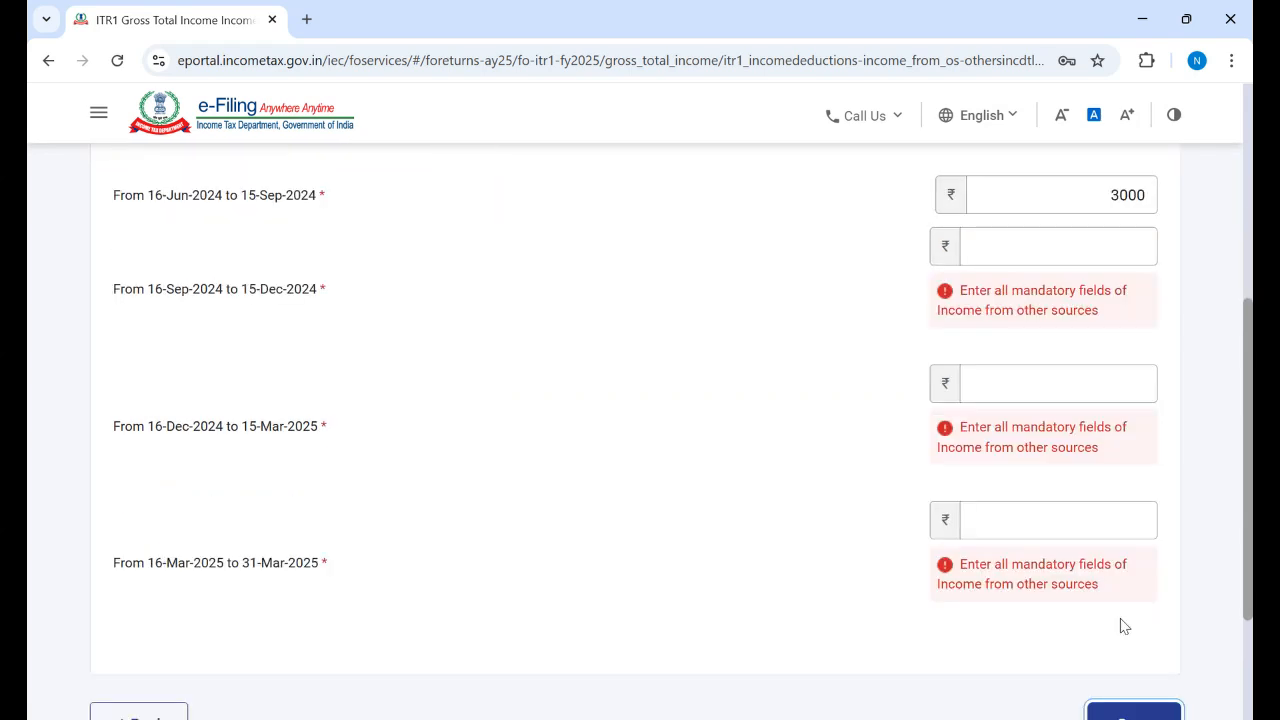
{"action": "left_click", "coordinate": [1116, 248]}
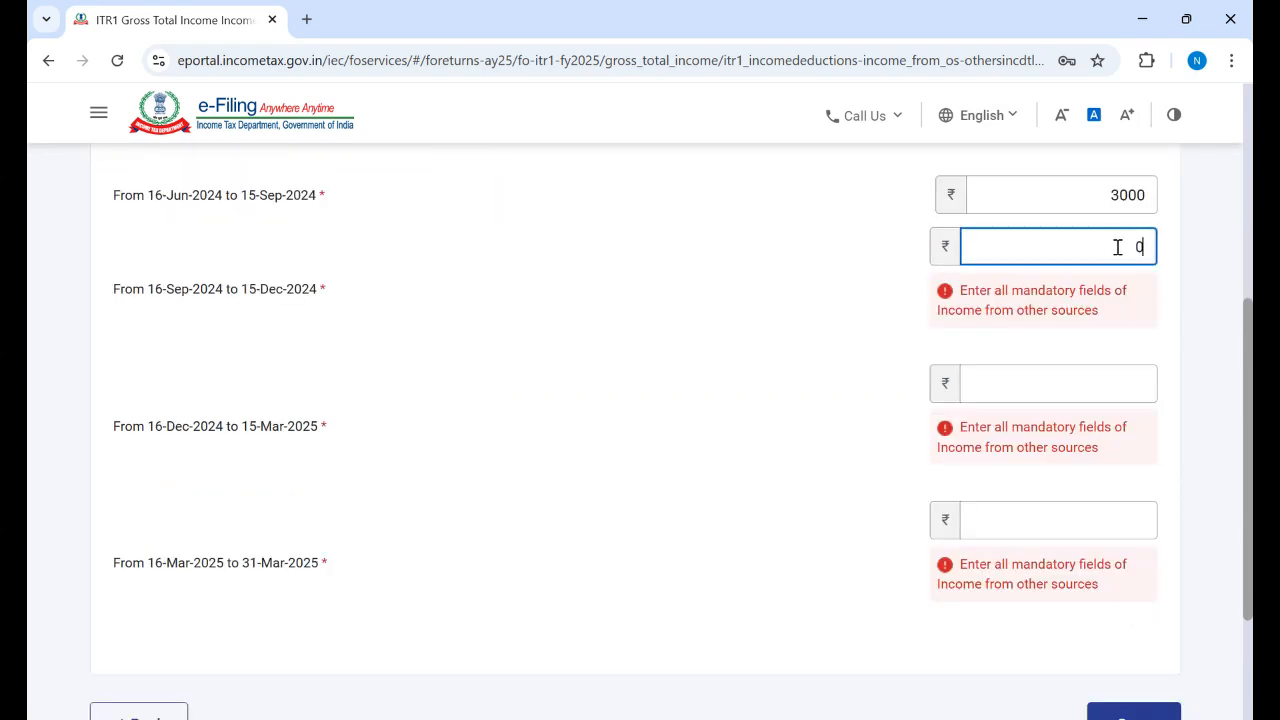
{"action": "left_click", "coordinate": [1123, 383]}
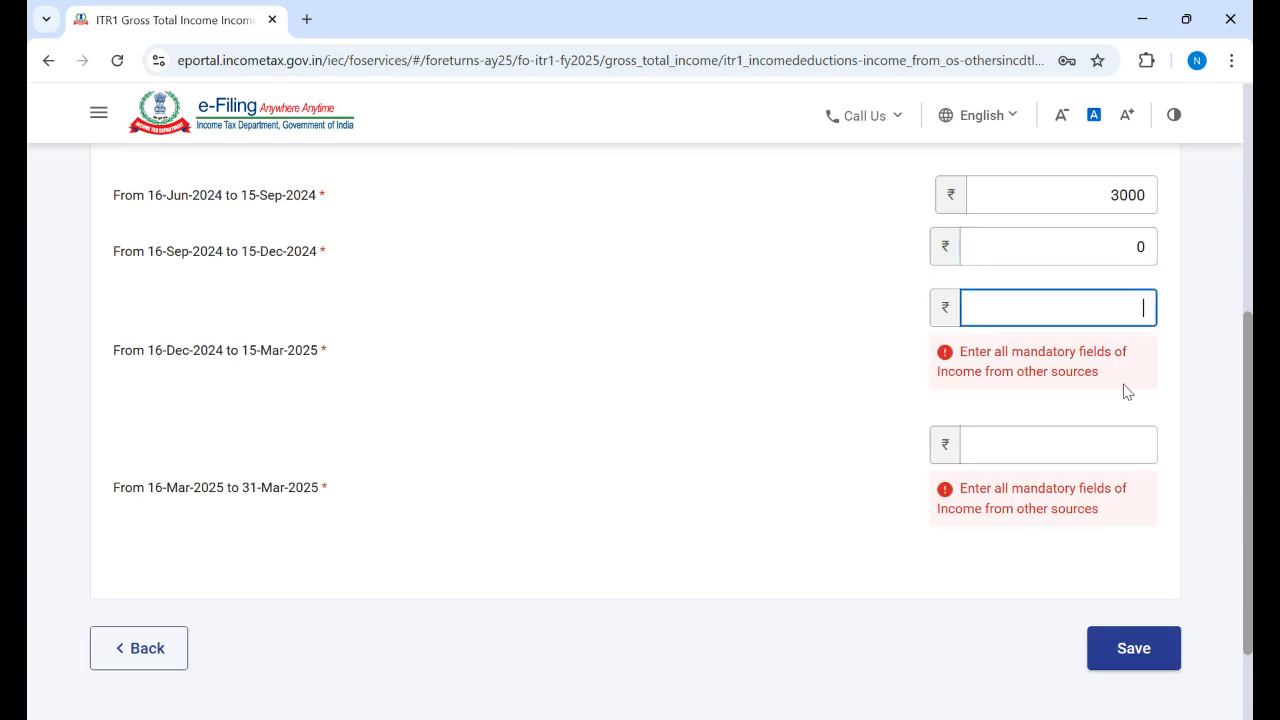
{"action": "left_click", "coordinate": [1131, 448]}
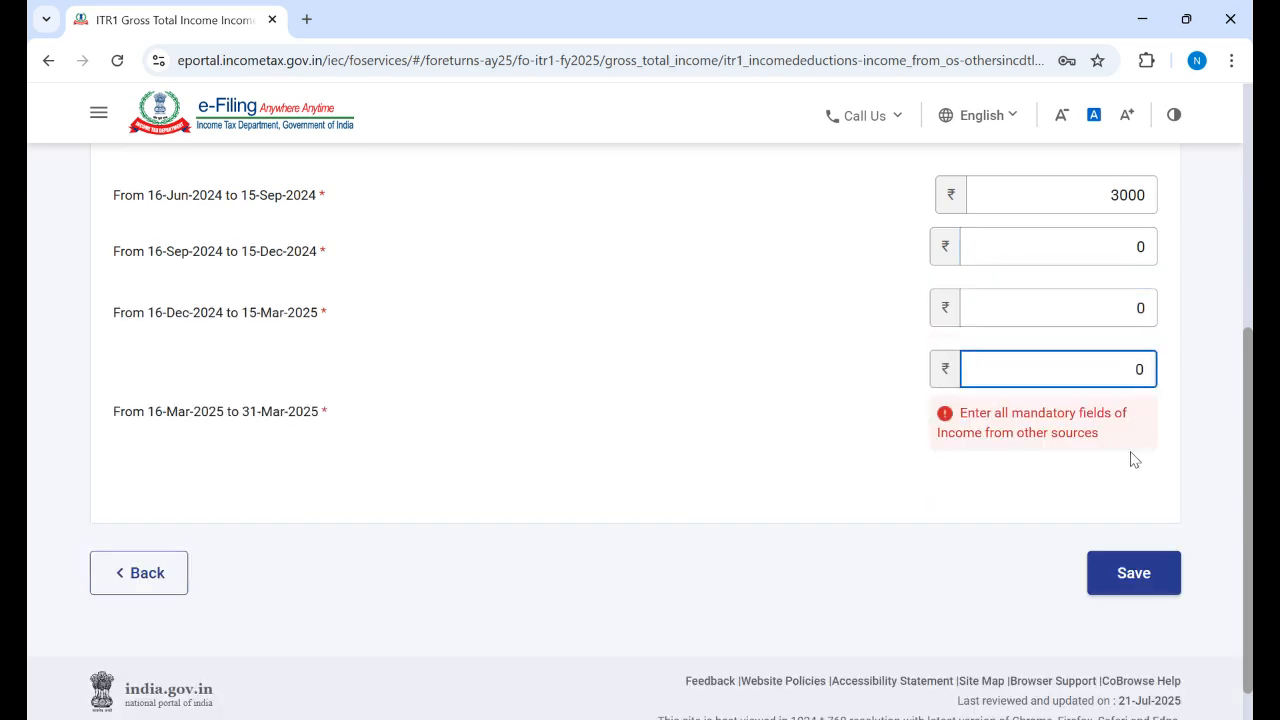
{"action": "left_click", "coordinate": [1134, 572]}
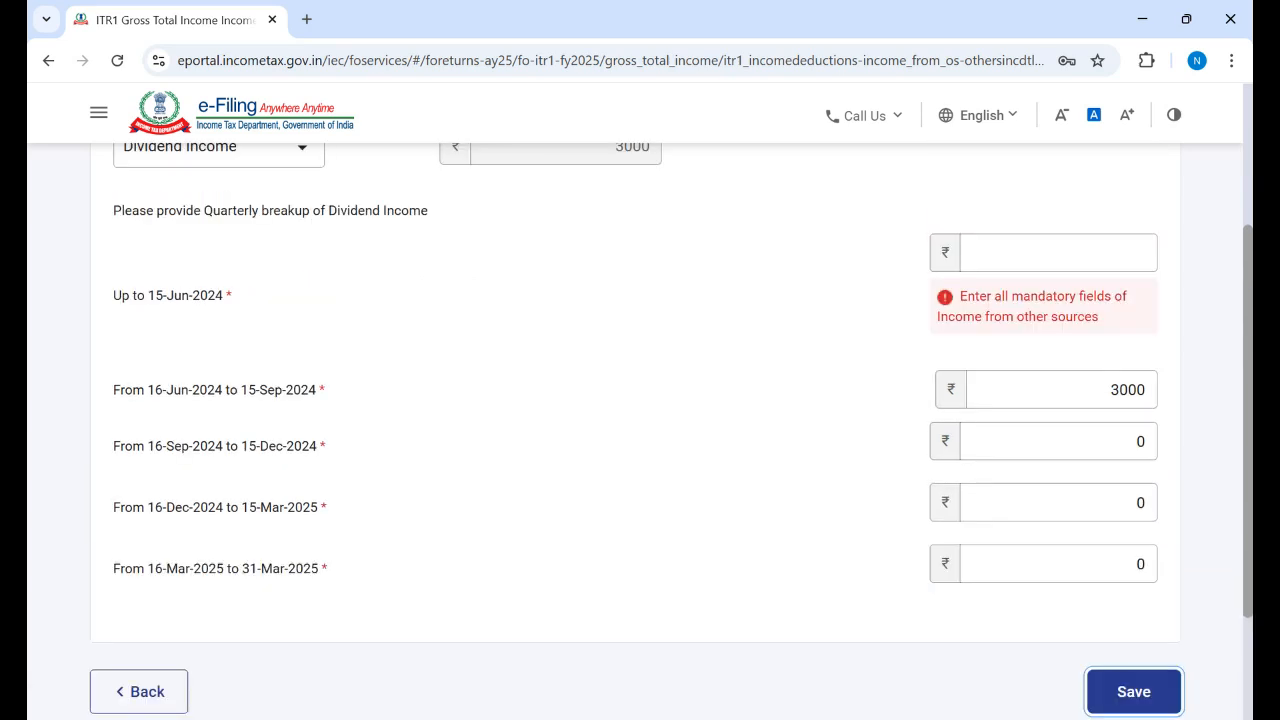
{"action": "left_click", "coordinate": [1129, 255]}
{"action": "left_click", "coordinate": [1129, 255]}
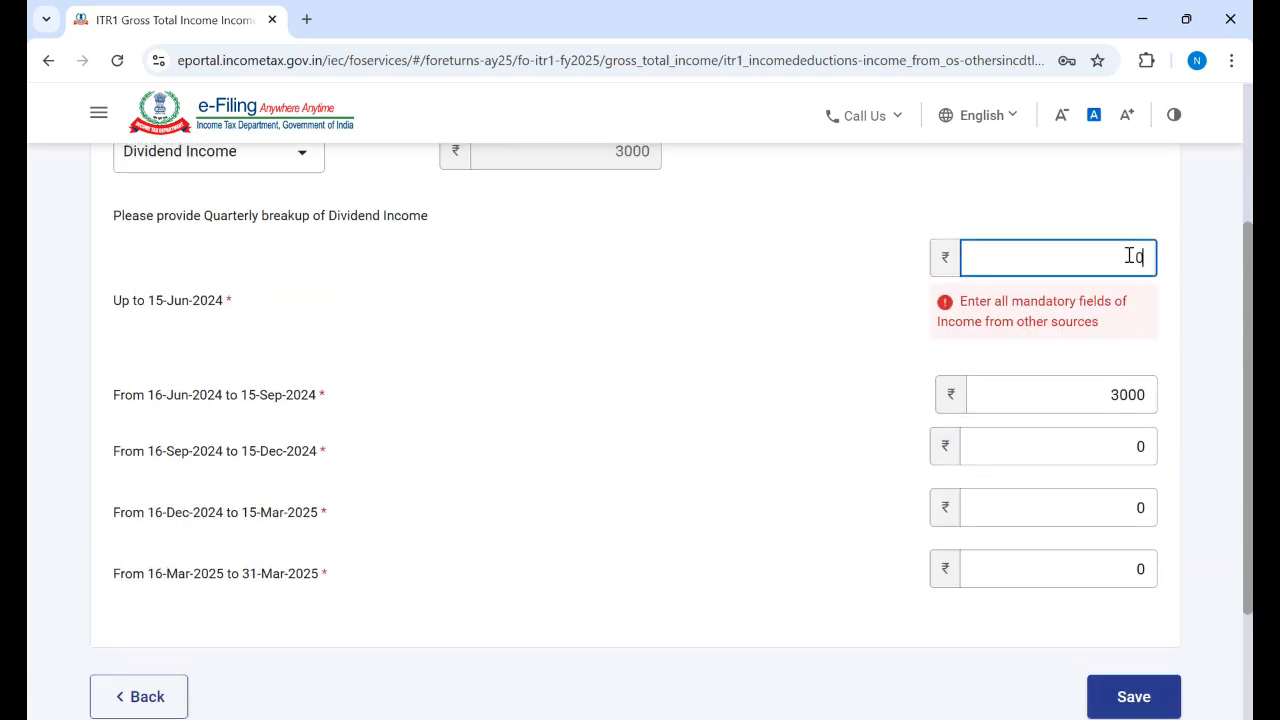
{"action": "type", "text": "0"}
{"action": "key", "text": "Tab"}
{"action": "key", "text": "Tab"}
{"action": "key", "text": "Tab"}
{"action": "key", "text": "Tab"}
{"action": "left_click", "coordinate": [1138, 632]}
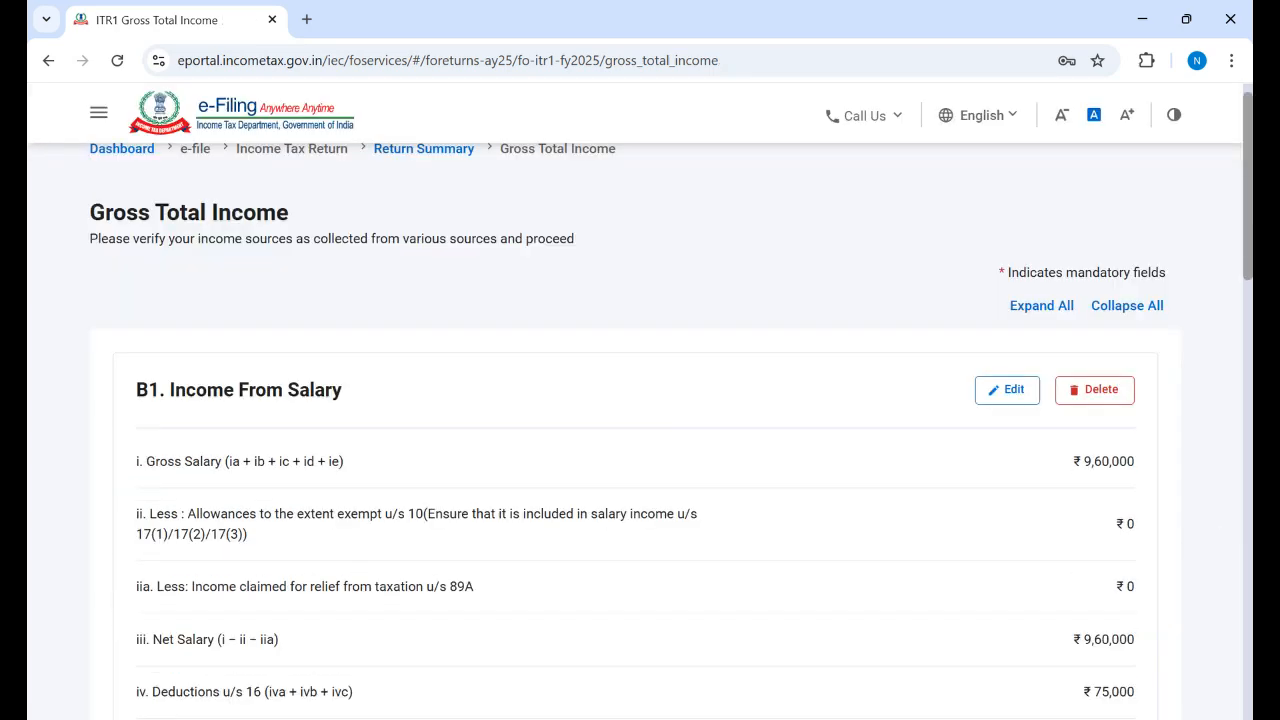
Step: Review the Other Sources dividend breakup and confirm the Gross Total Income of ₹17,80,154
{"action": "scroll", "coordinate": [640, 430], "scroll_direction": "down", "scroll_amount": 6}
{"action": "scroll", "coordinate": [640, 430], "scroll_direction": "down", "scroll_amount": 4}
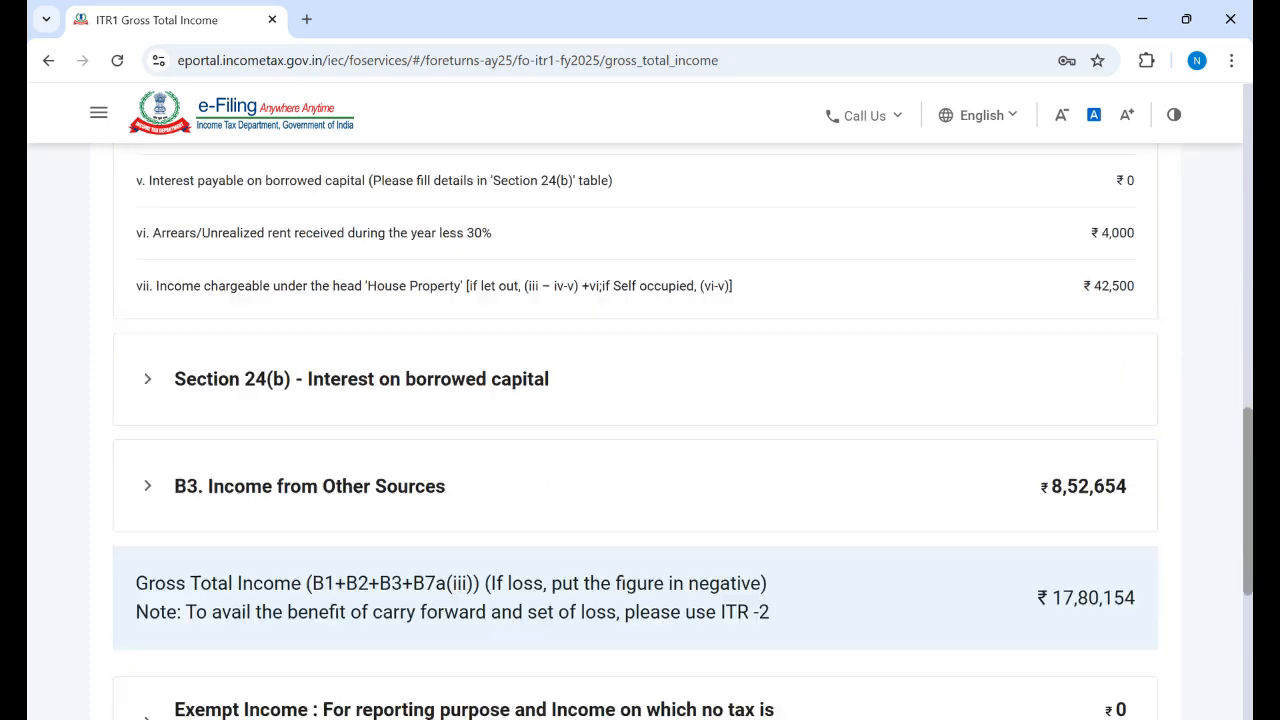
{"action": "scroll", "coordinate": [640, 430], "scroll_direction": "down", "scroll_amount": 1}
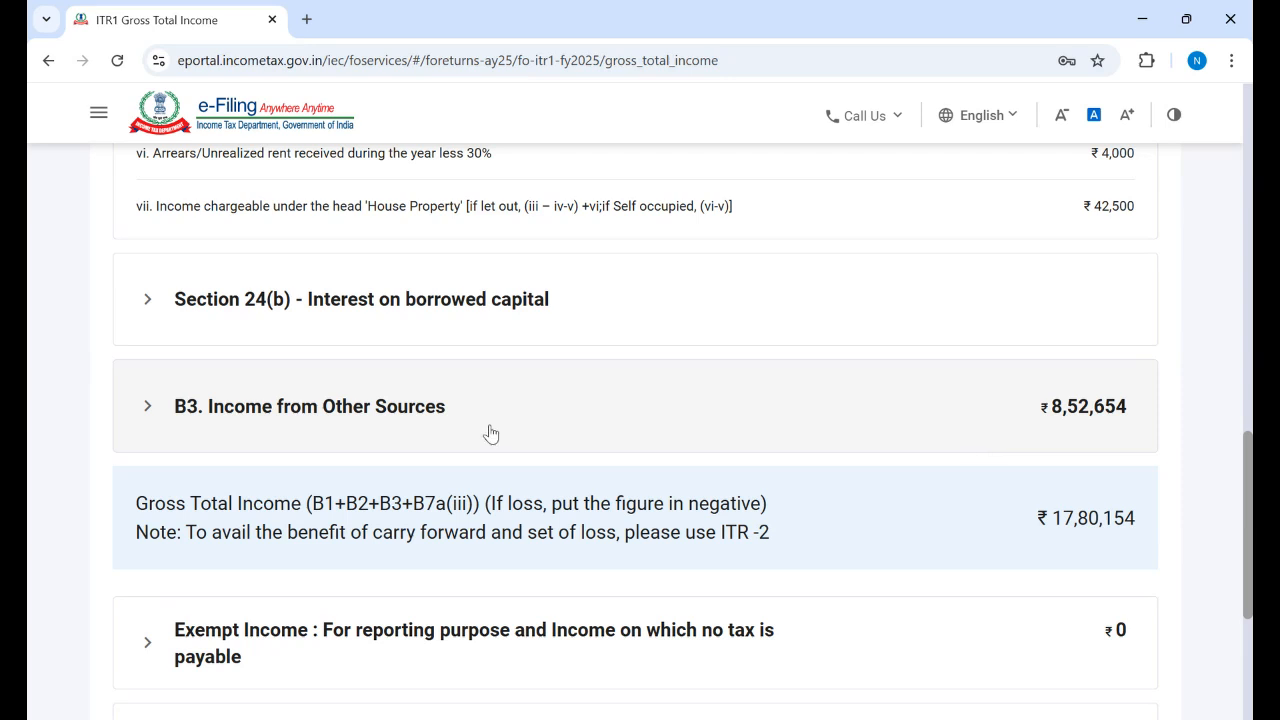
{"action": "left_click", "coordinate": [435, 418]}
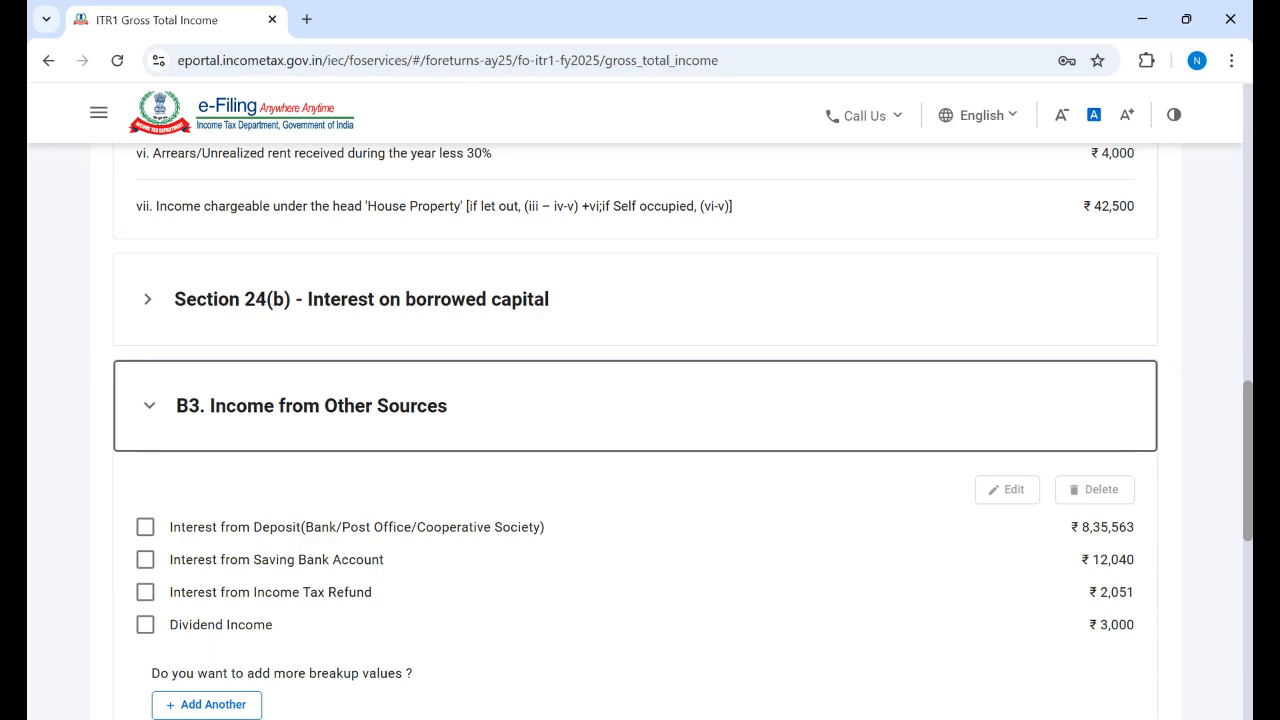
{"action": "scroll", "coordinate": [640, 430], "scroll_direction": "down", "scroll_amount": 9}
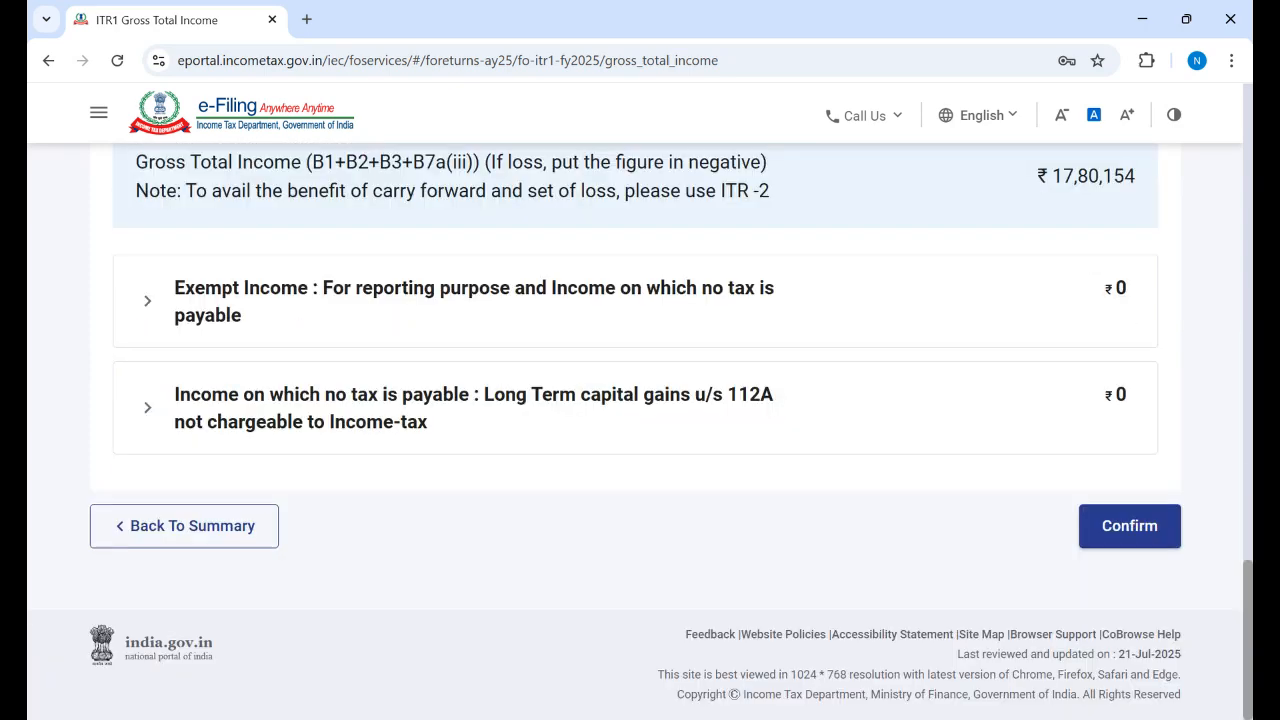
{"action": "left_click", "coordinate": [1138, 528]}
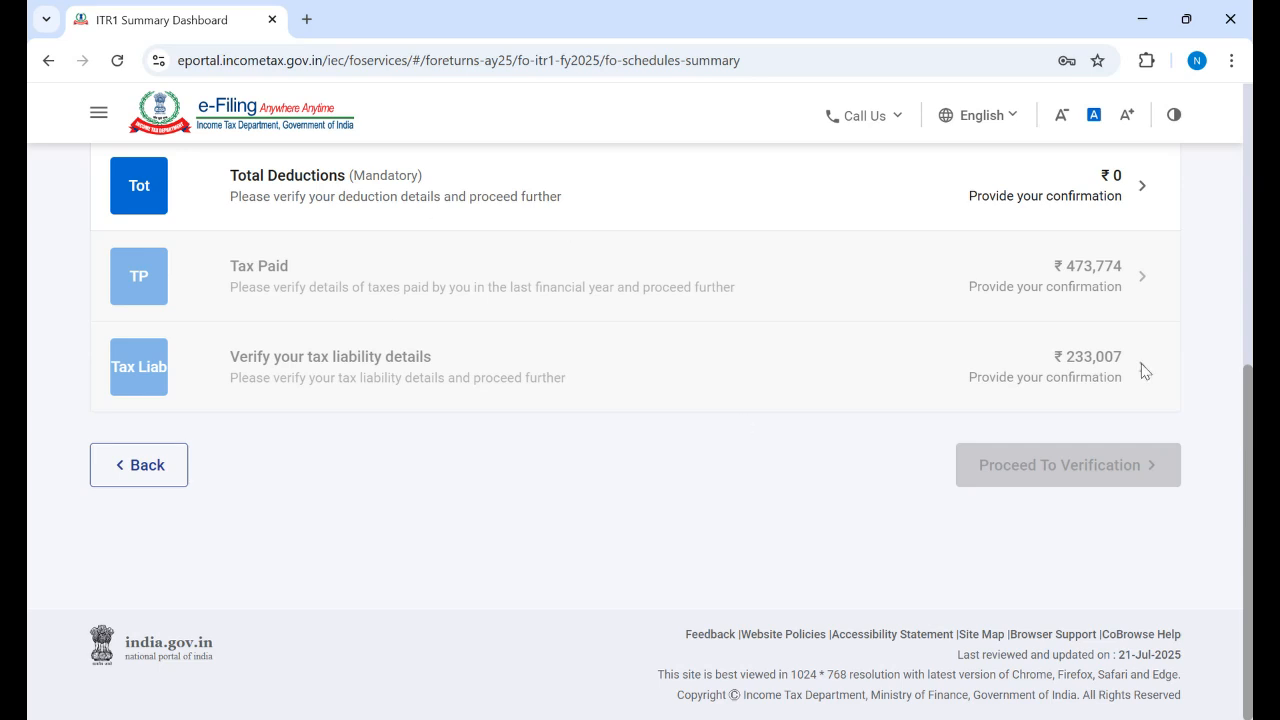
Step: Open the Total Deductions section from the ITR-1 Summary Dashboard
{"action": "scroll", "coordinate": [1030, 330], "scroll_direction": "up", "scroll_amount": 3}
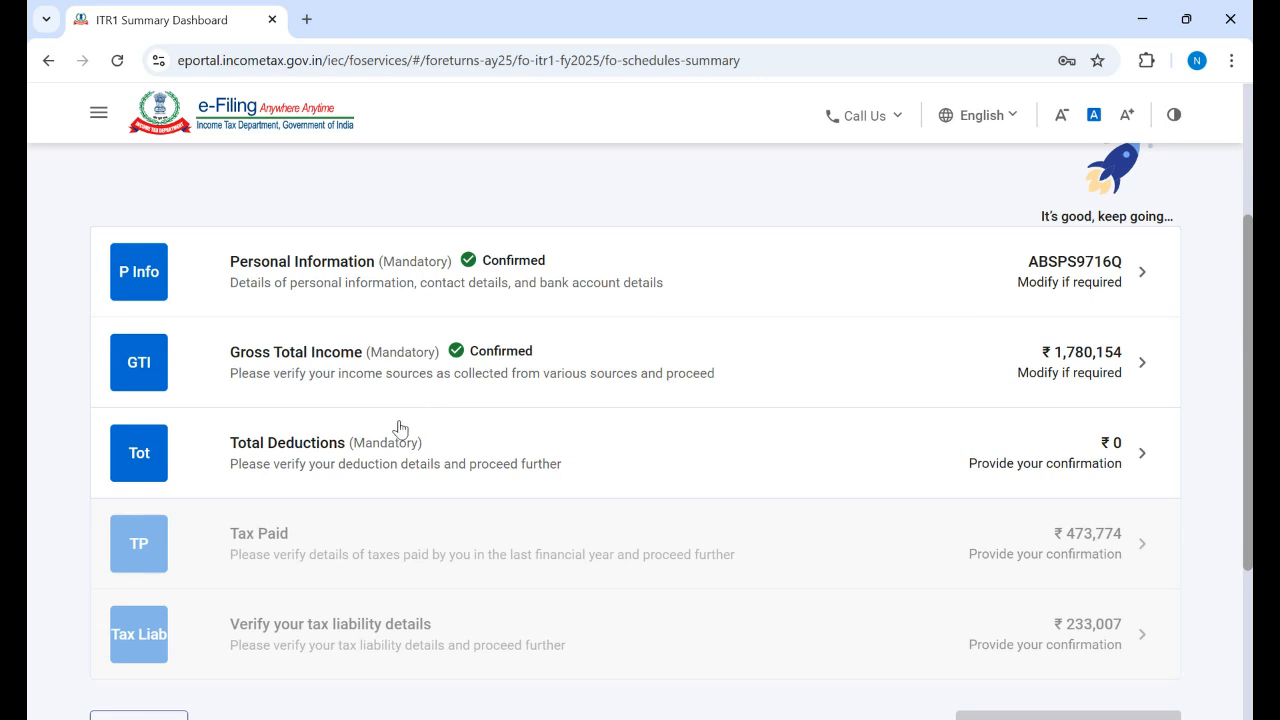
{"action": "left_click", "coordinate": [340, 467]}
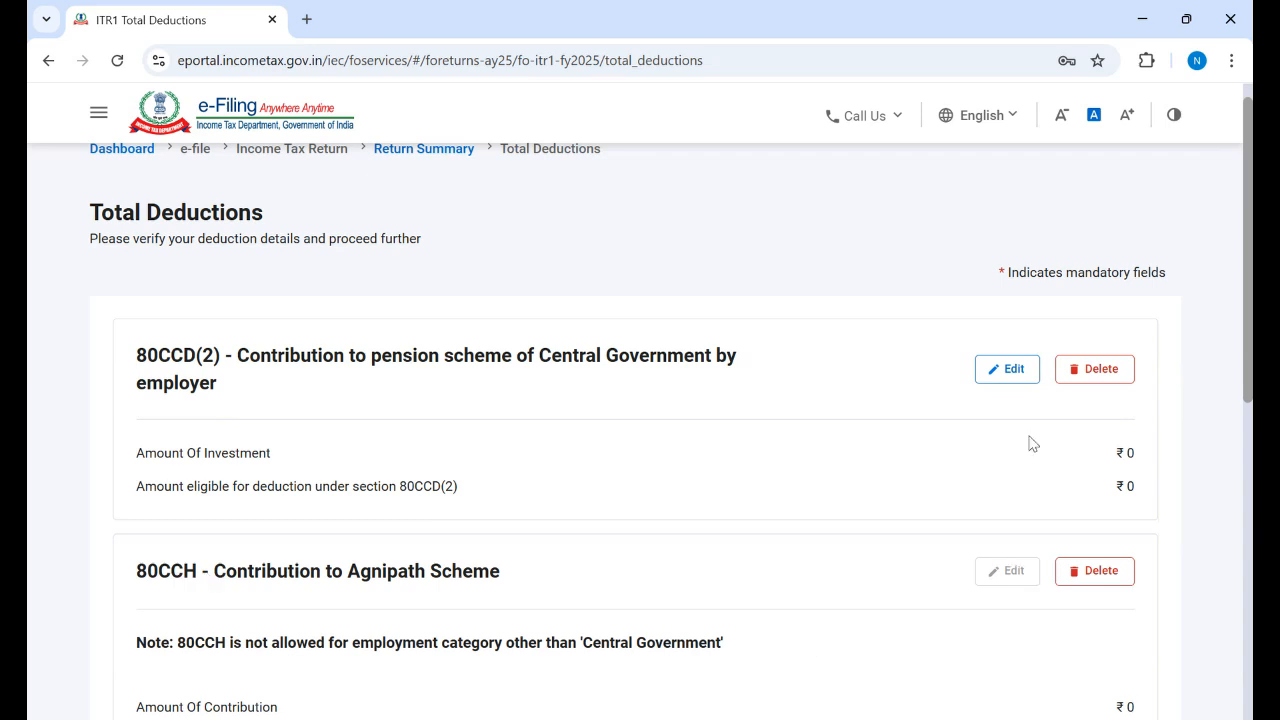
Step: Enter ₹50,000 as the 80CCD(2) employer pension contribution, correcting an interim 80000, and save
{"action": "left_click", "coordinate": [1018, 376]}
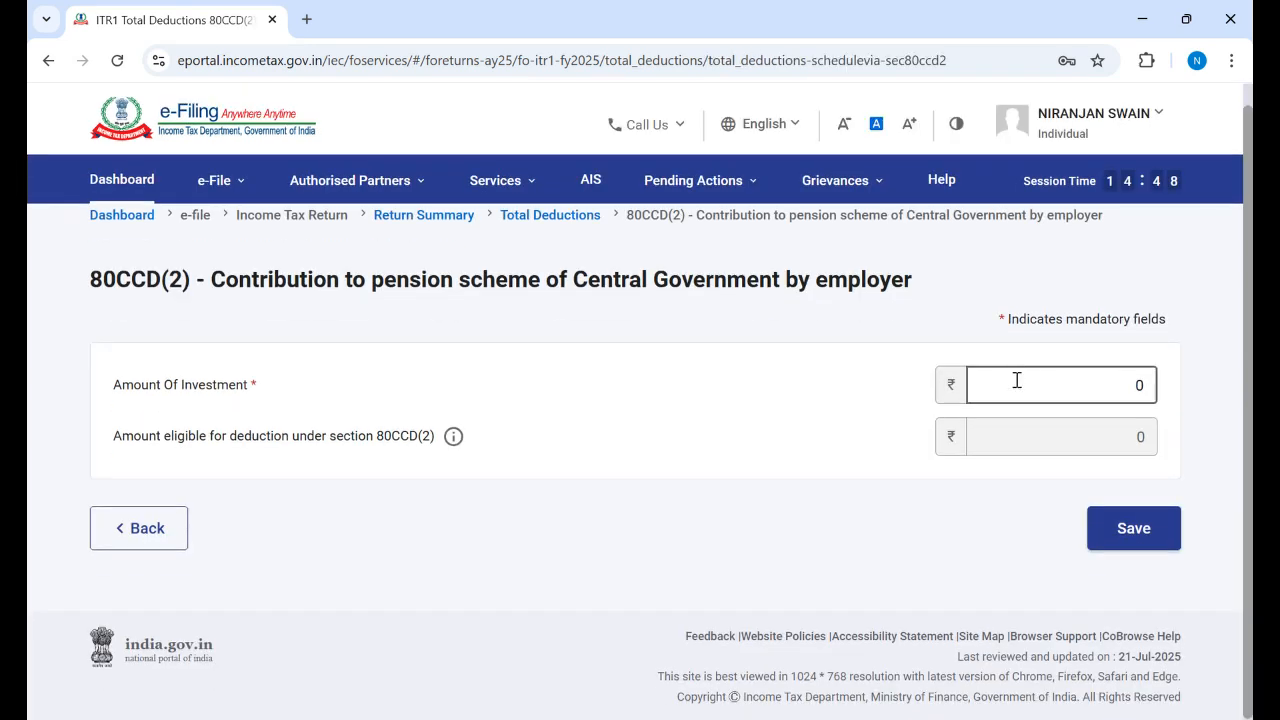
{"action": "left_click", "coordinate": [1131, 385]}
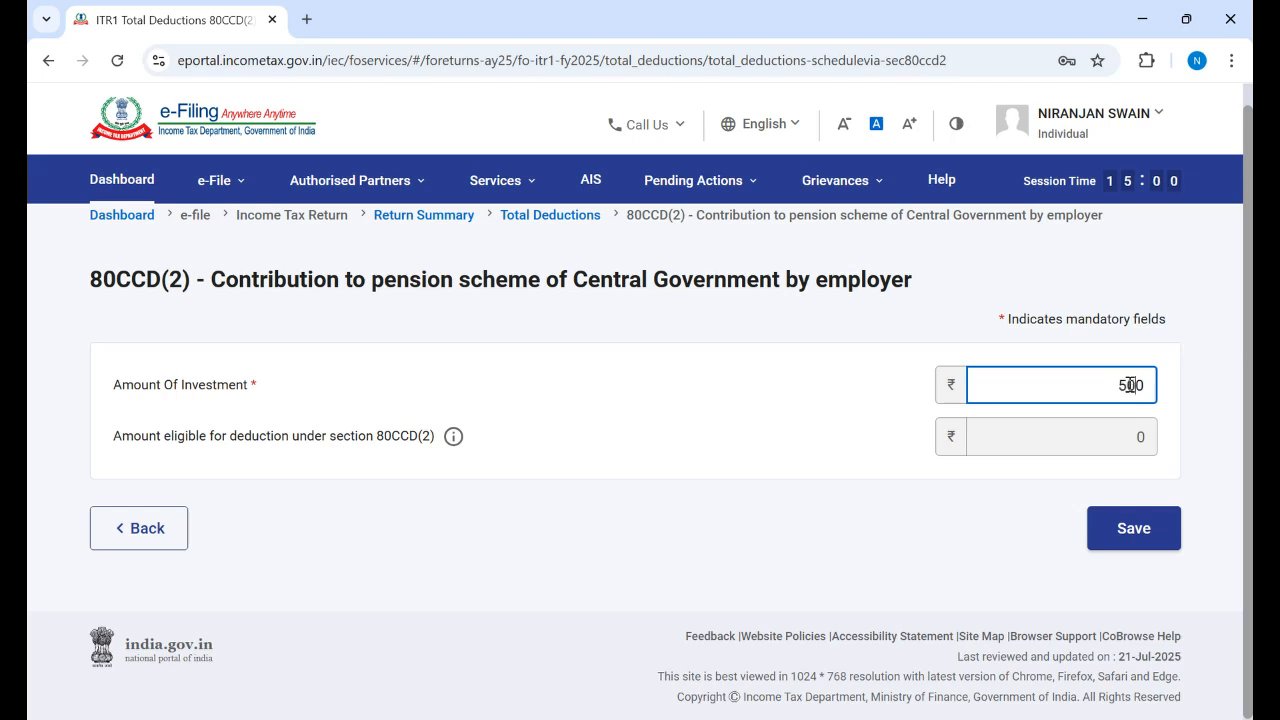
{"action": "left_click", "coordinate": [785, 412]}
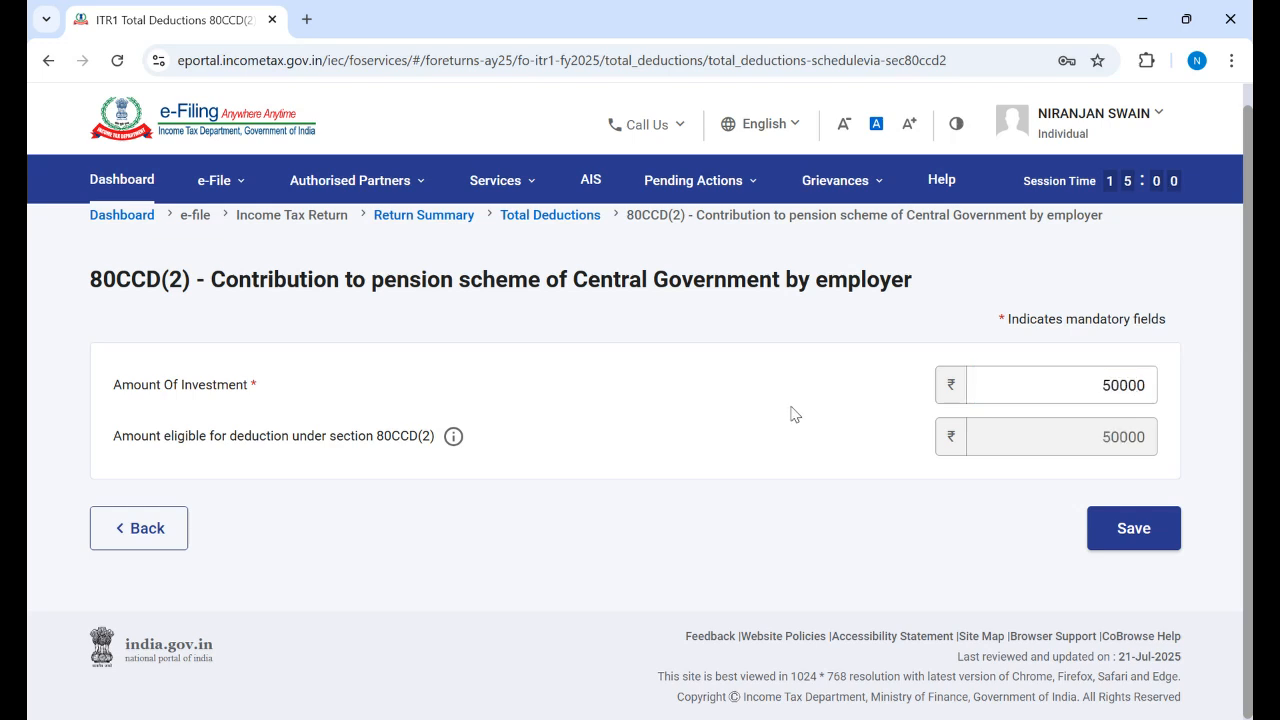
{"action": "left_click", "coordinate": [1091, 390]}
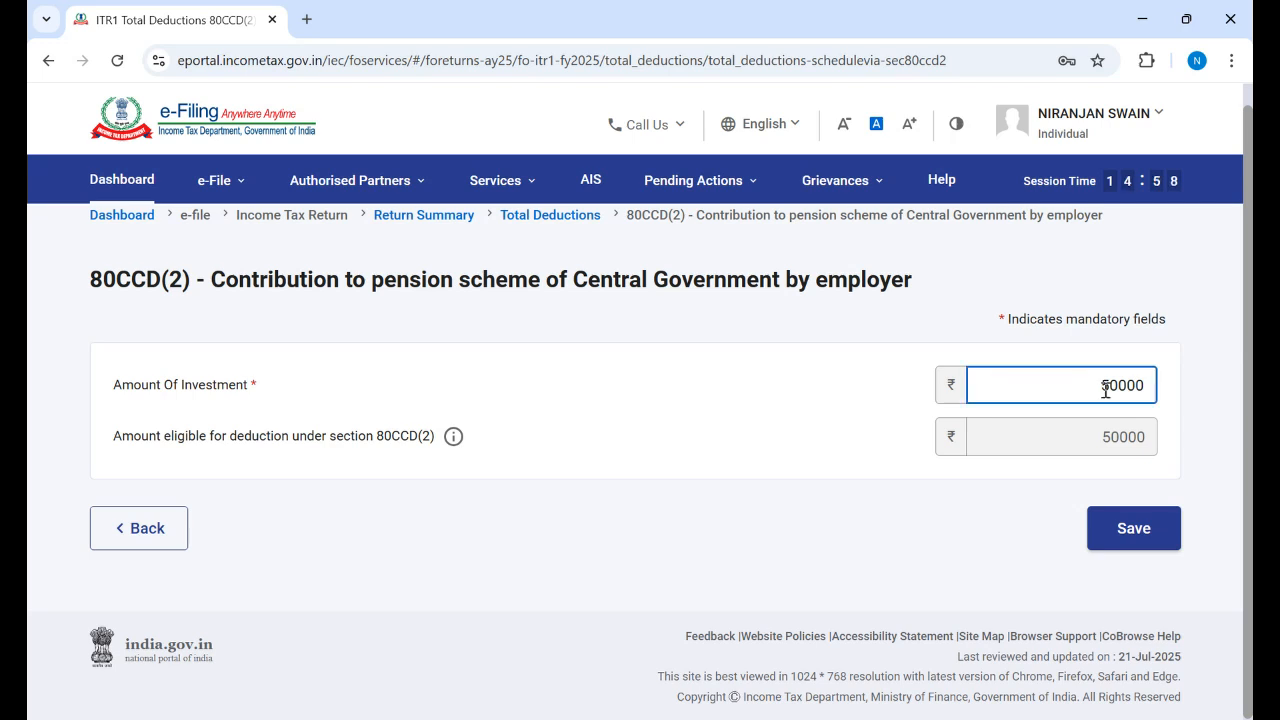
{"action": "key", "text": "BackSpace"}
{"action": "key", "text": "BackSpace"}
{"action": "key", "text": "BackSpace"}
{"action": "key", "text": "BackSpace"}
{"action": "key", "text": "BackSpace"}
{"action": "left_click", "coordinate": [750, 429]}
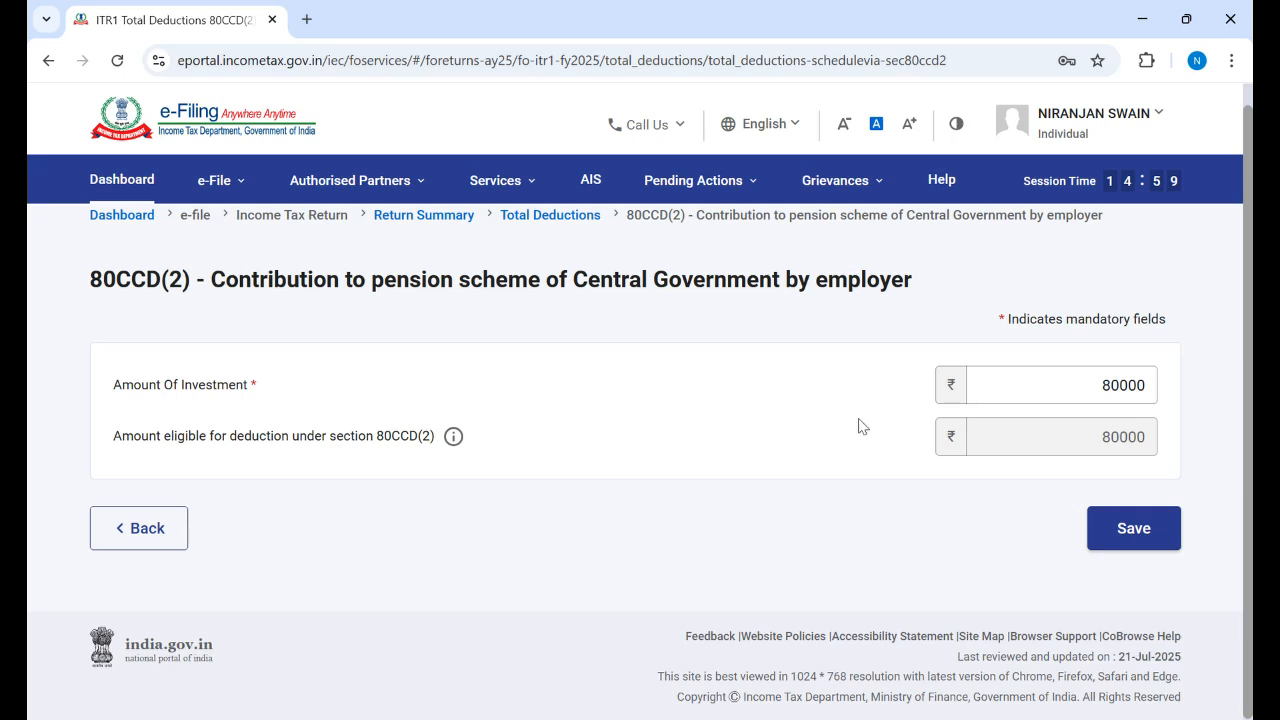
{"action": "left_click", "coordinate": [1134, 387]}
{"action": "left_click", "coordinate": [1146, 387]}
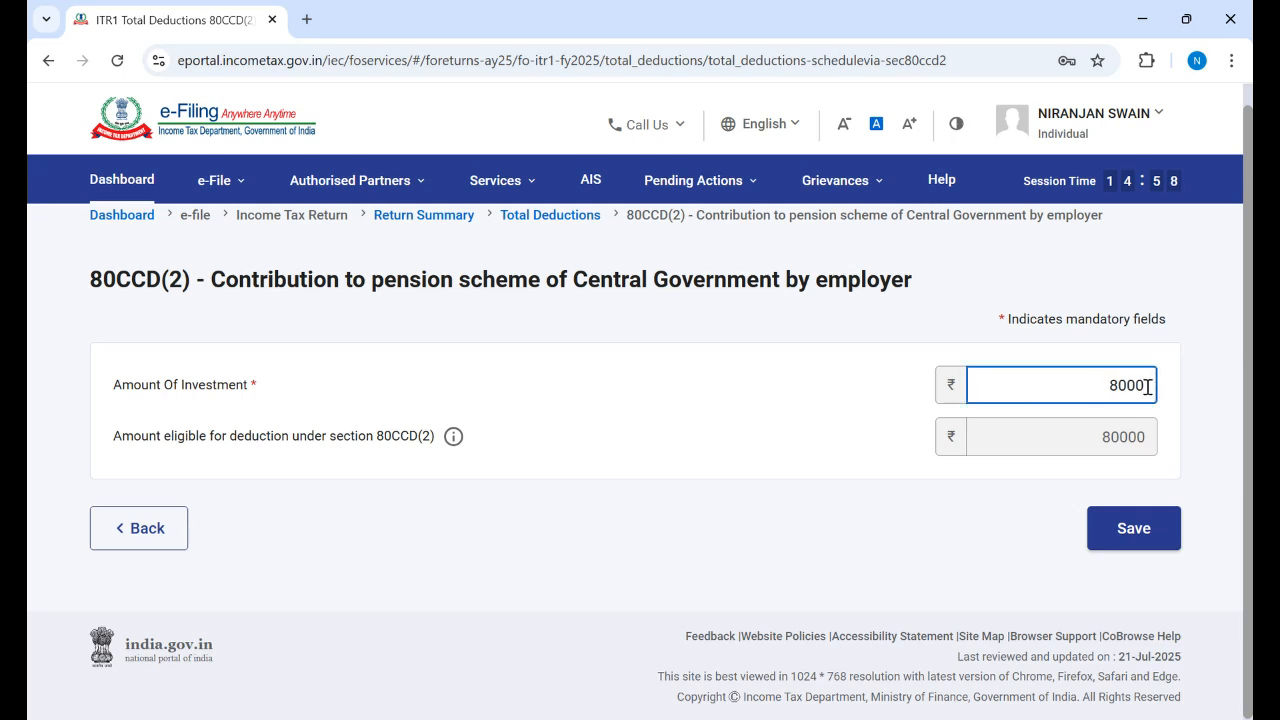
{"action": "key", "text": "BackSpace"}
{"action": "key", "text": "BackSpace"}
{"action": "key", "text": "BackSpace"}
{"action": "type", "text": "50000"}
{"action": "left_click", "coordinate": [808, 433]}
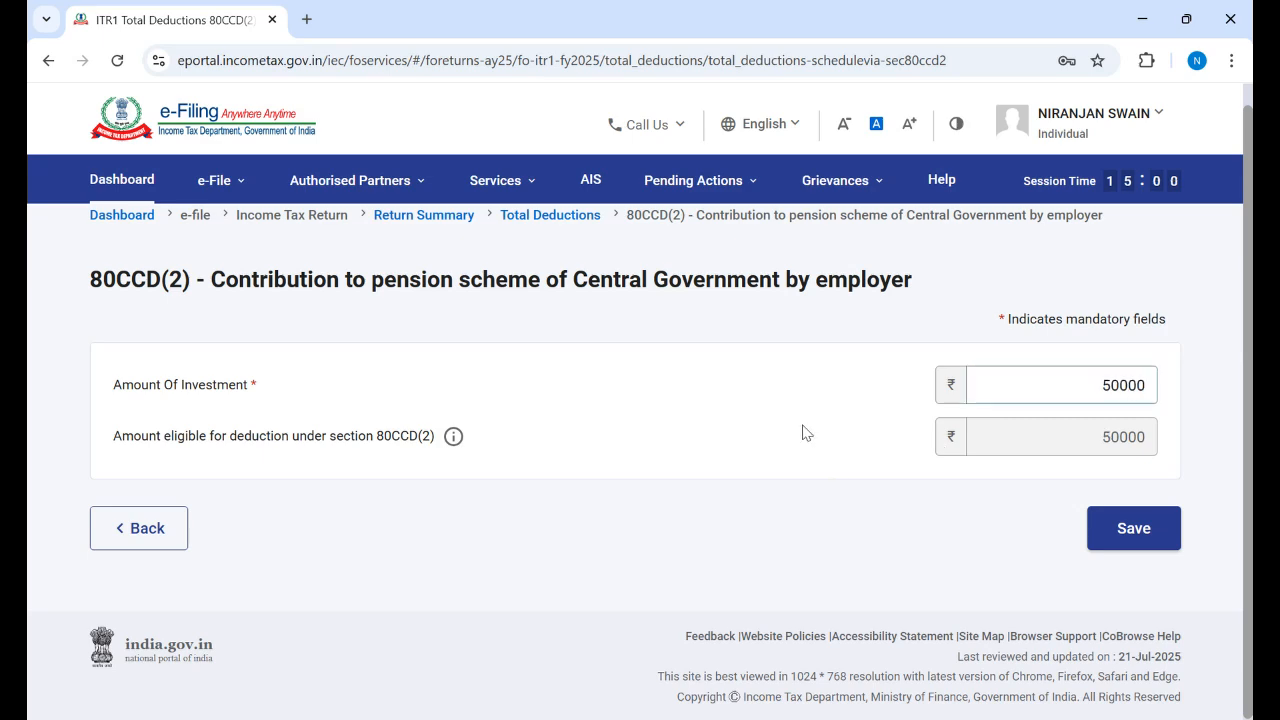
{"action": "left_click", "coordinate": [1140, 545]}
Step: Scroll through the Total Deductions page, inspecting the 80CCH Agnipath section
{"action": "scroll", "coordinate": [420, 477], "scroll_direction": "down", "scroll_amount": 4}
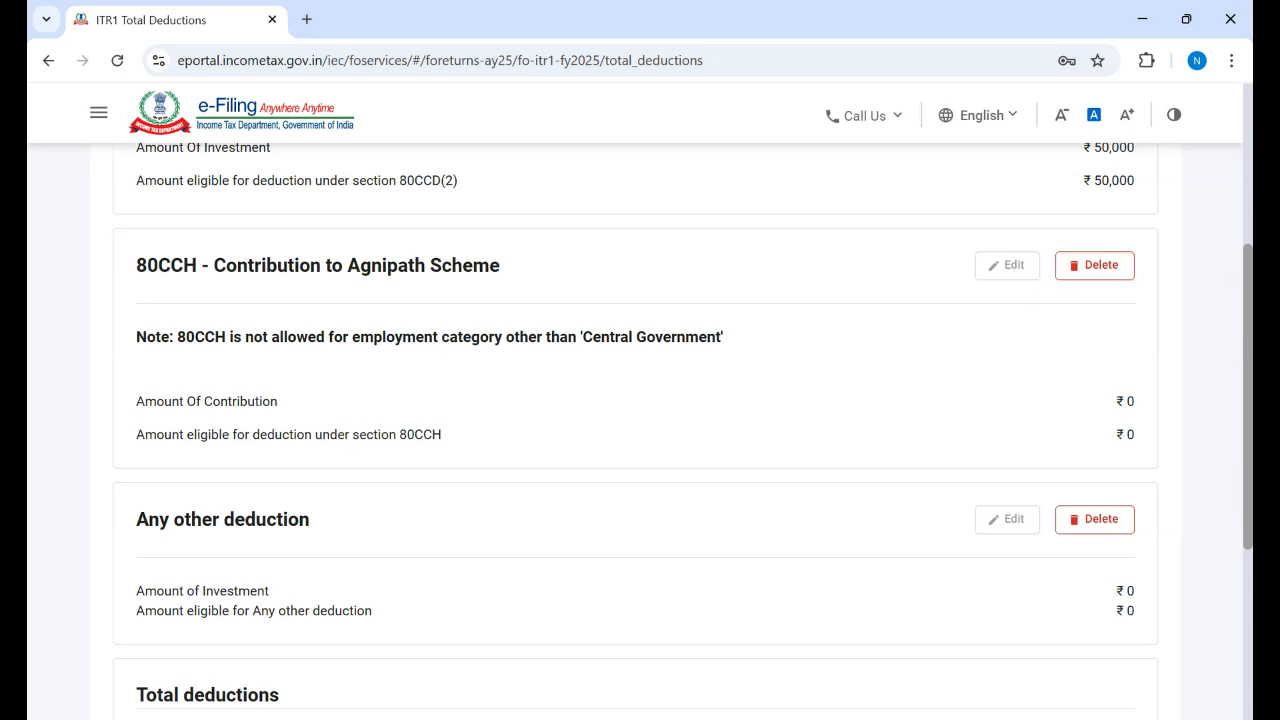
{"action": "scroll", "coordinate": [640, 430], "scroll_direction": "down", "scroll_amount": 1}
{"action": "scroll", "coordinate": [640, 430], "scroll_direction": "up", "scroll_amount": 2}
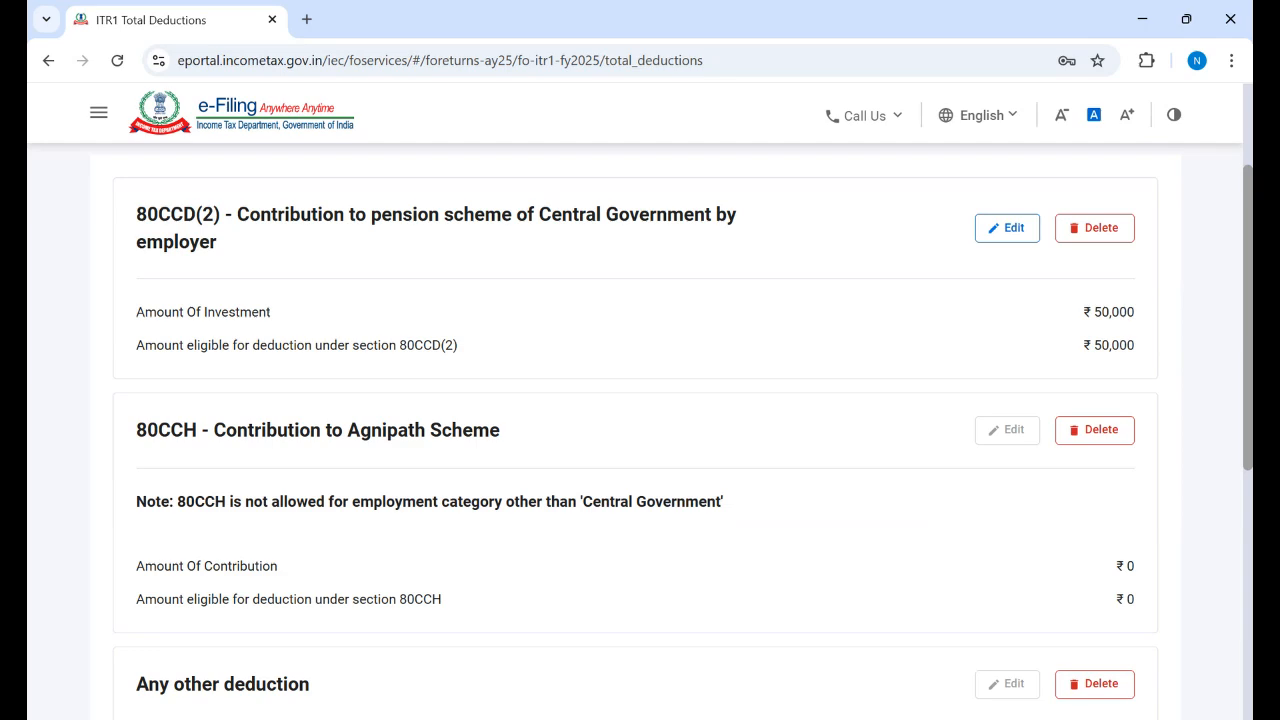
{"action": "scroll", "coordinate": [1247, 330], "scroll_direction": "down", "scroll_amount": 3}
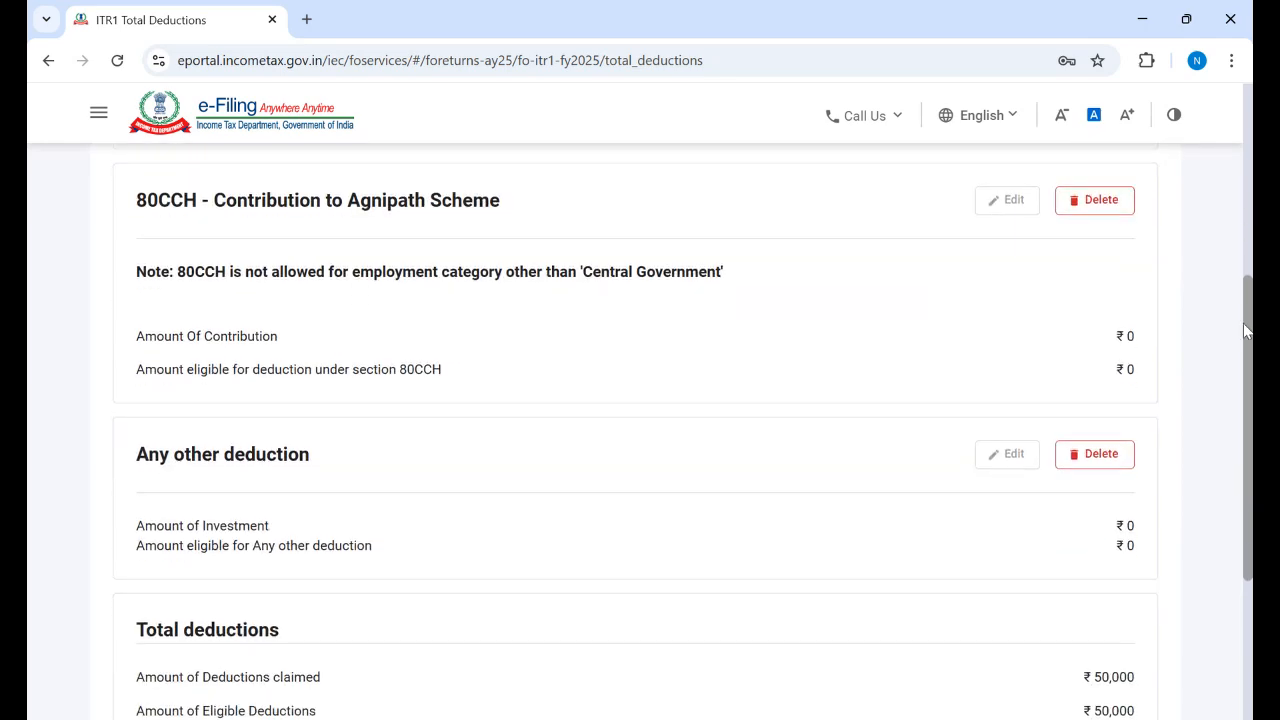
{"action": "scroll", "coordinate": [1247, 330], "scroll_direction": "up", "scroll_amount": 2}
{"action": "scroll", "coordinate": [1225, 494], "scroll_direction": "down", "scroll_amount": 6}
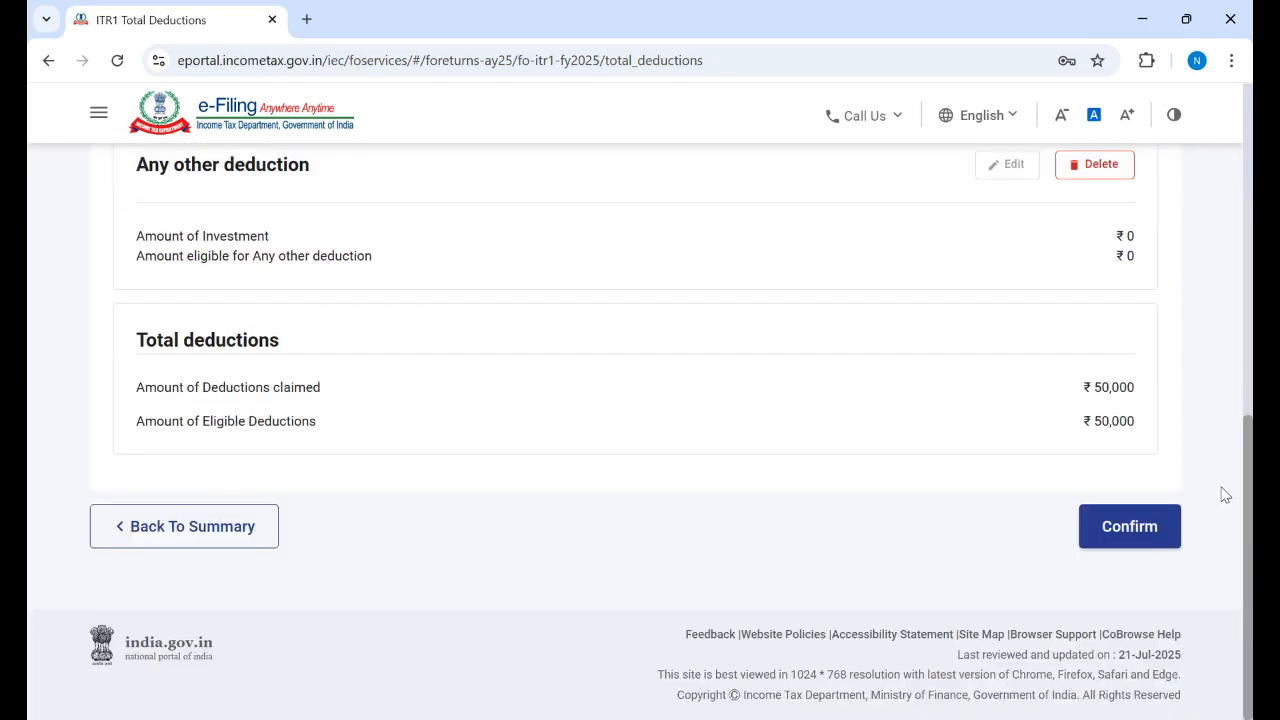
{"action": "scroll", "coordinate": [1229, 409], "scroll_direction": "up", "scroll_amount": 2}
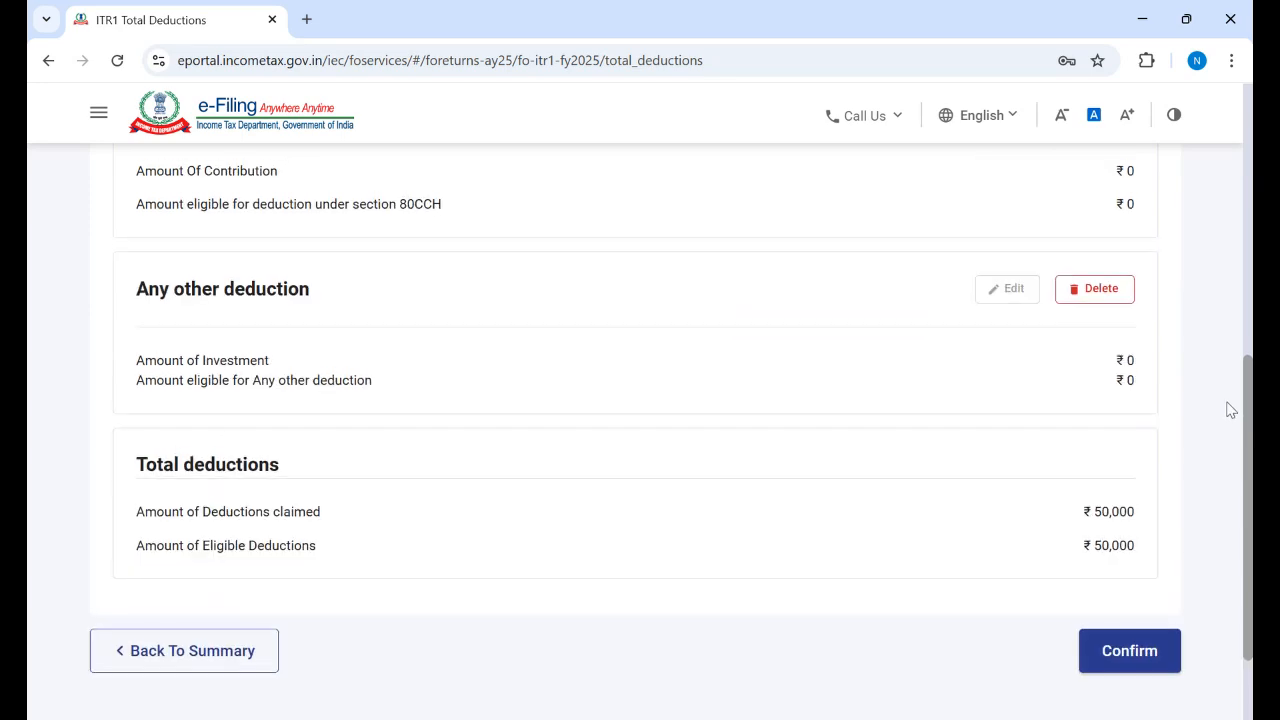
{"action": "left_click_drag", "start_coordinate": [1247, 359], "coordinate": [1243, 237]}
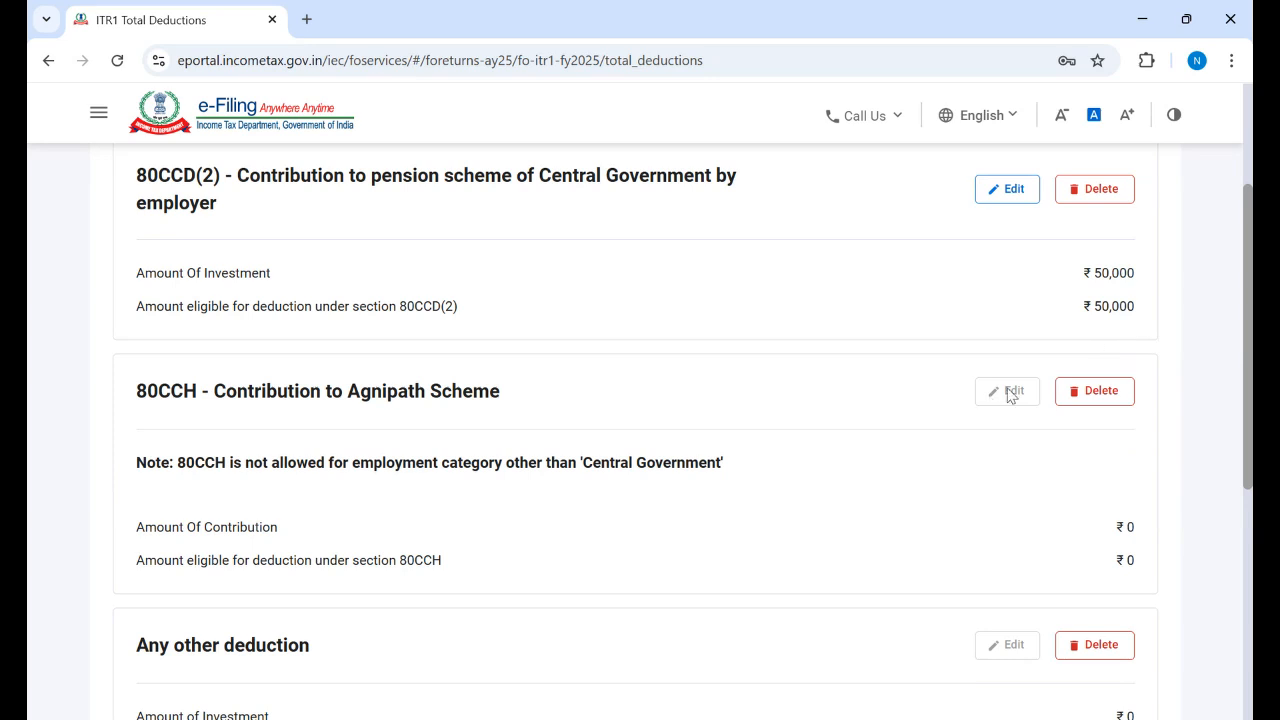
{"action": "double_click", "coordinate": [400, 398]}
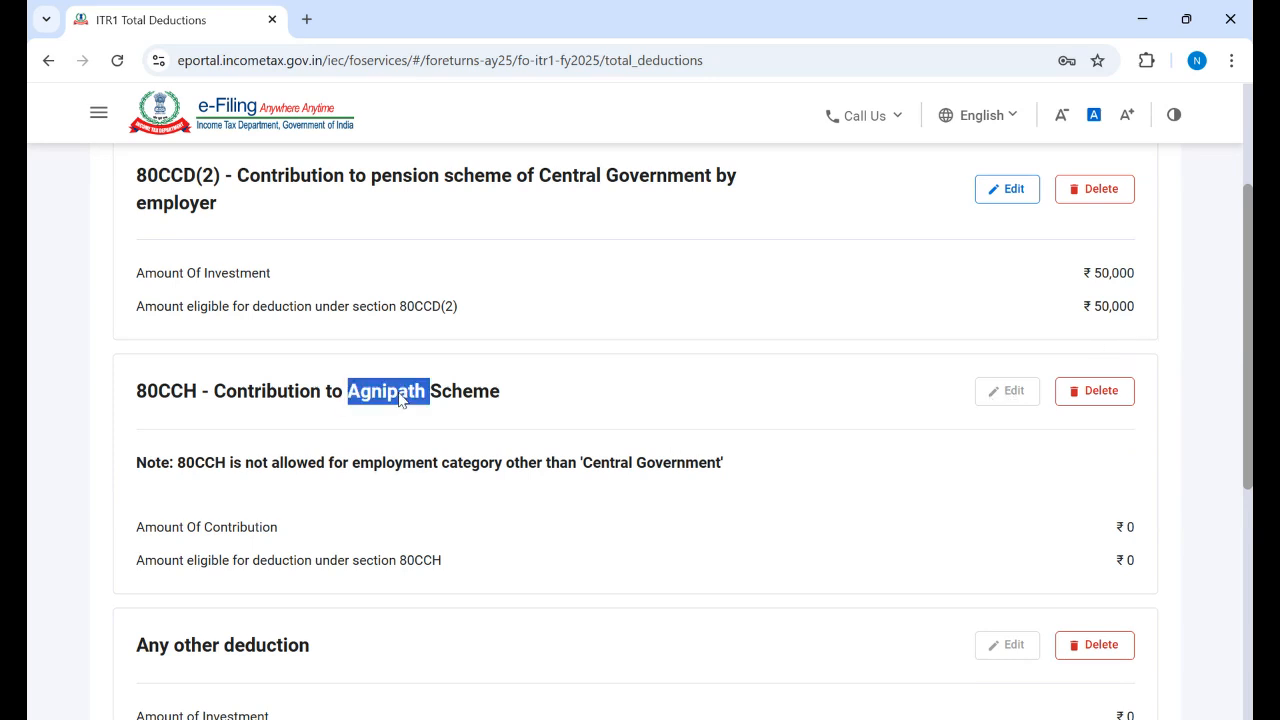
{"action": "left_click", "coordinate": [360, 485]}
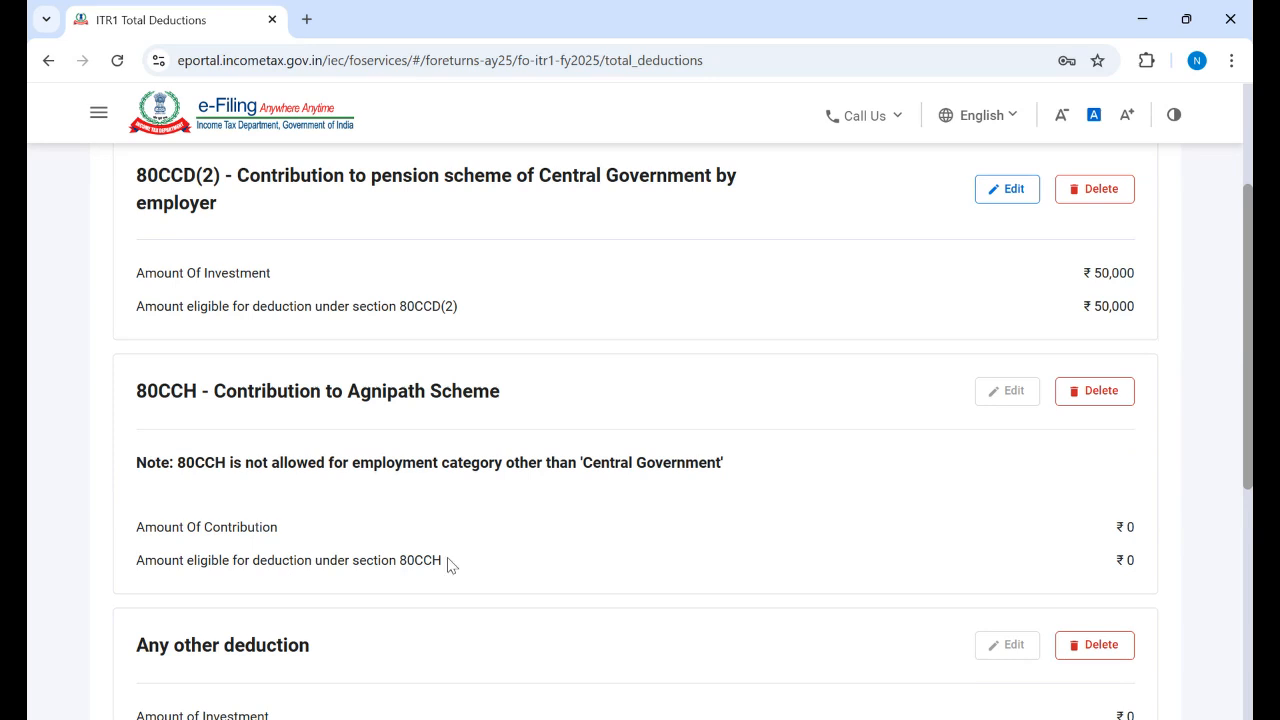
Step: Confirm the ₹50,000 Total Deductions and open the Tax Paid schedule
{"action": "scroll", "coordinate": [640, 430], "scroll_direction": "down", "scroll_amount": 2}
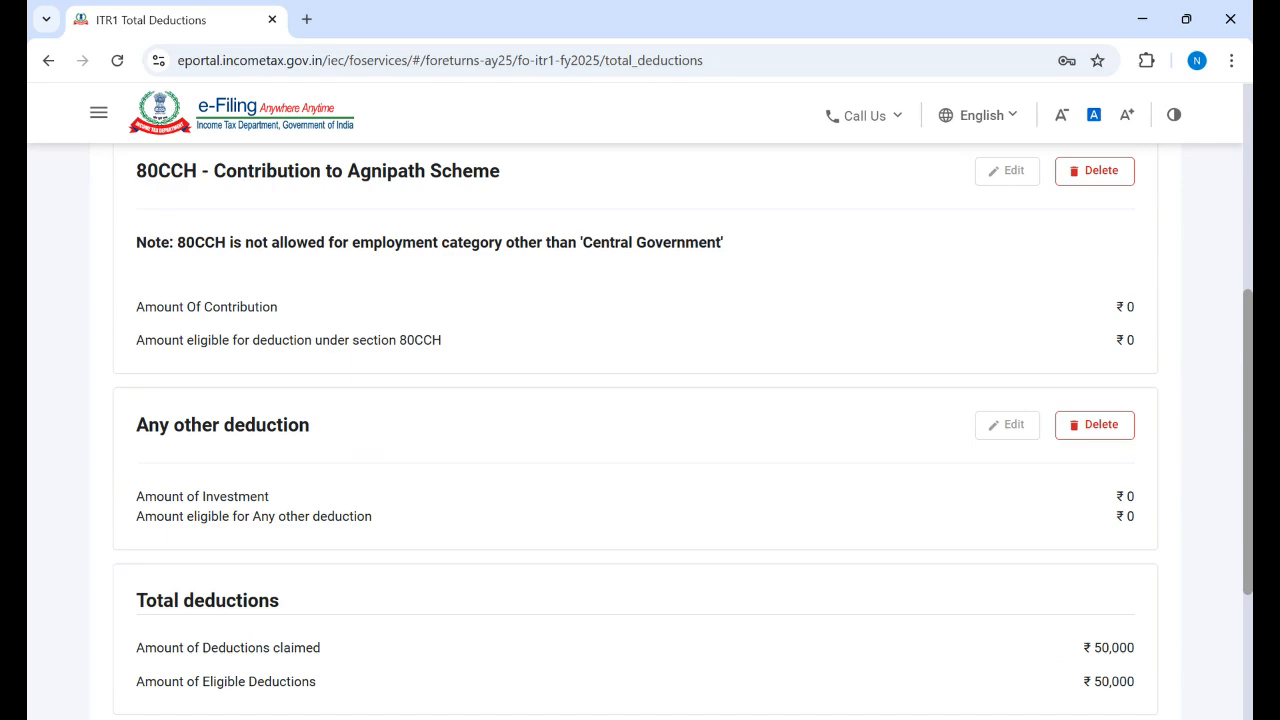
{"action": "scroll", "coordinate": [640, 430], "scroll_direction": "down", "scroll_amount": 2}
{"action": "scroll", "coordinate": [640, 430], "scroll_direction": "up", "scroll_amount": 2}
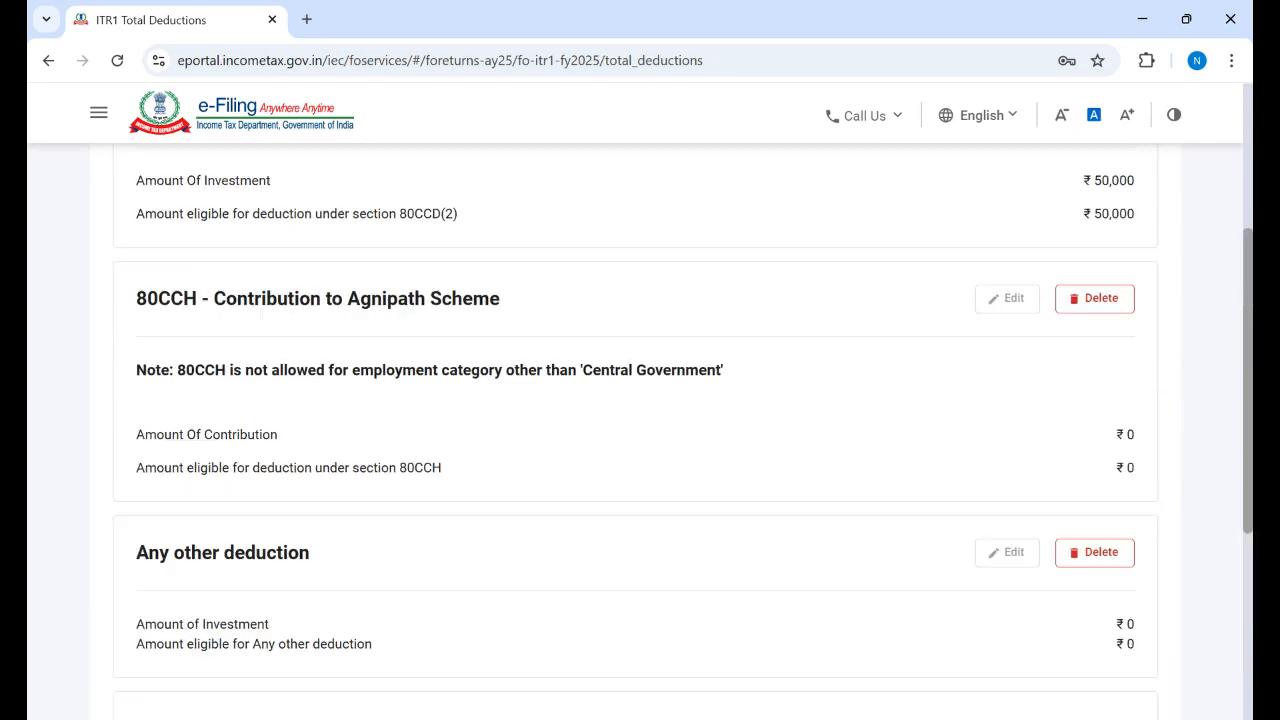
{"action": "scroll", "coordinate": [640, 430], "scroll_direction": "up", "scroll_amount": 2}
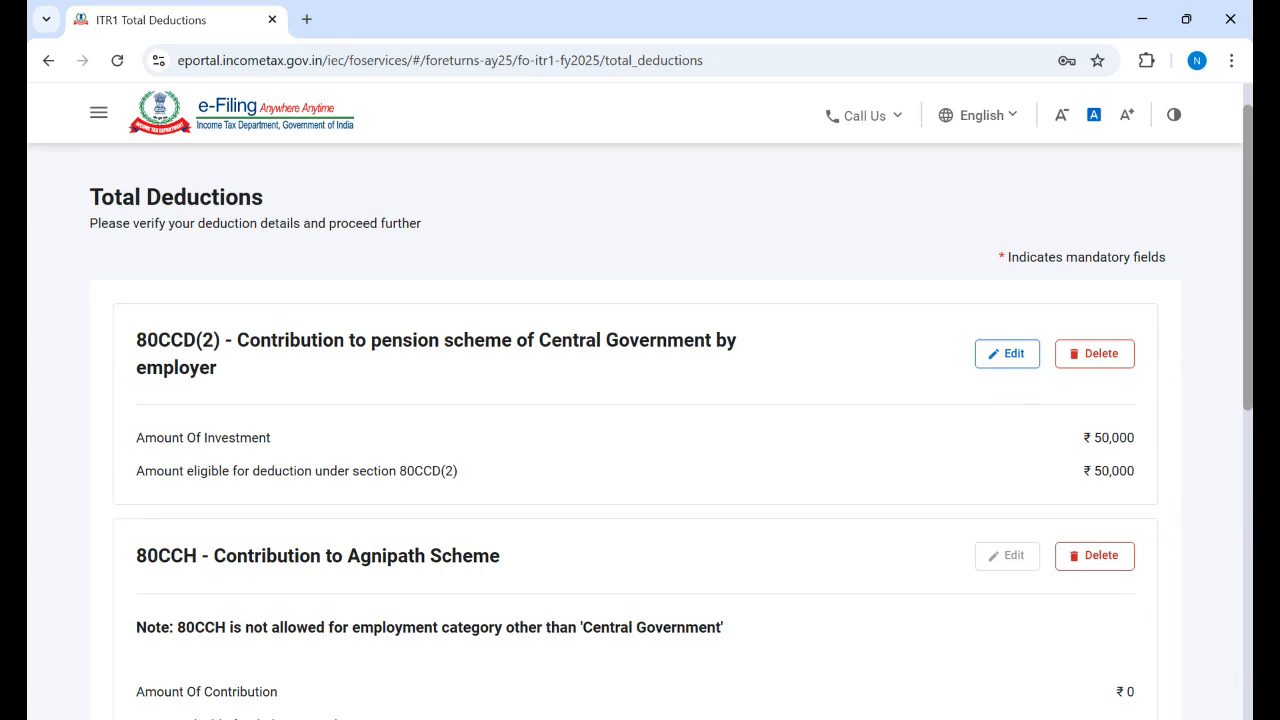
{"action": "scroll", "coordinate": [640, 430], "scroll_direction": "down", "scroll_amount": 5}
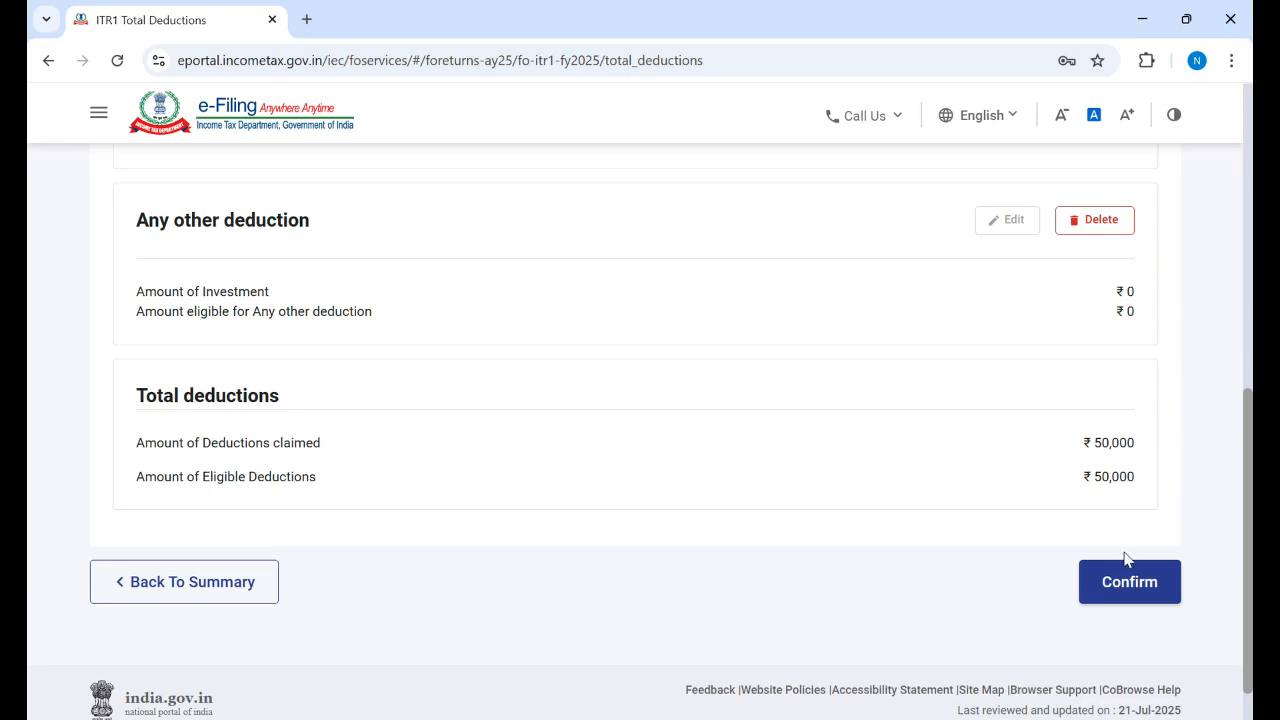
{"action": "left_click", "coordinate": [1121, 591]}
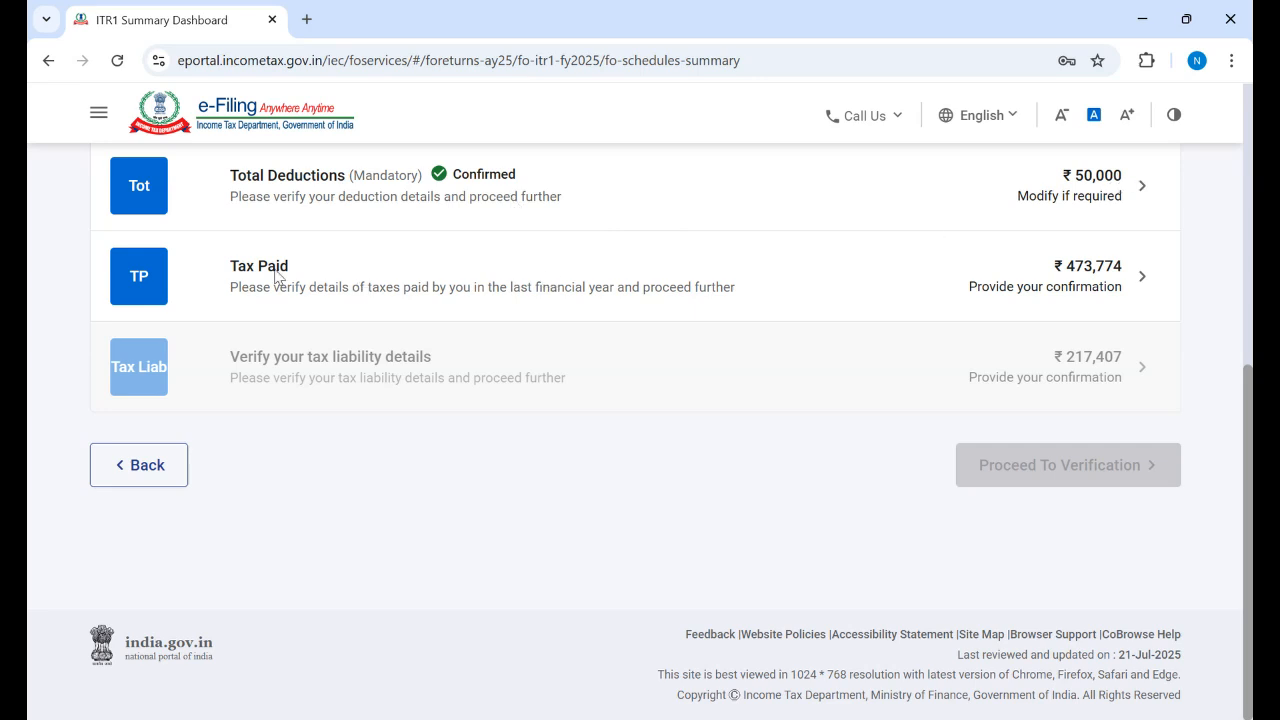
{"action": "left_click", "coordinate": [276, 272]}
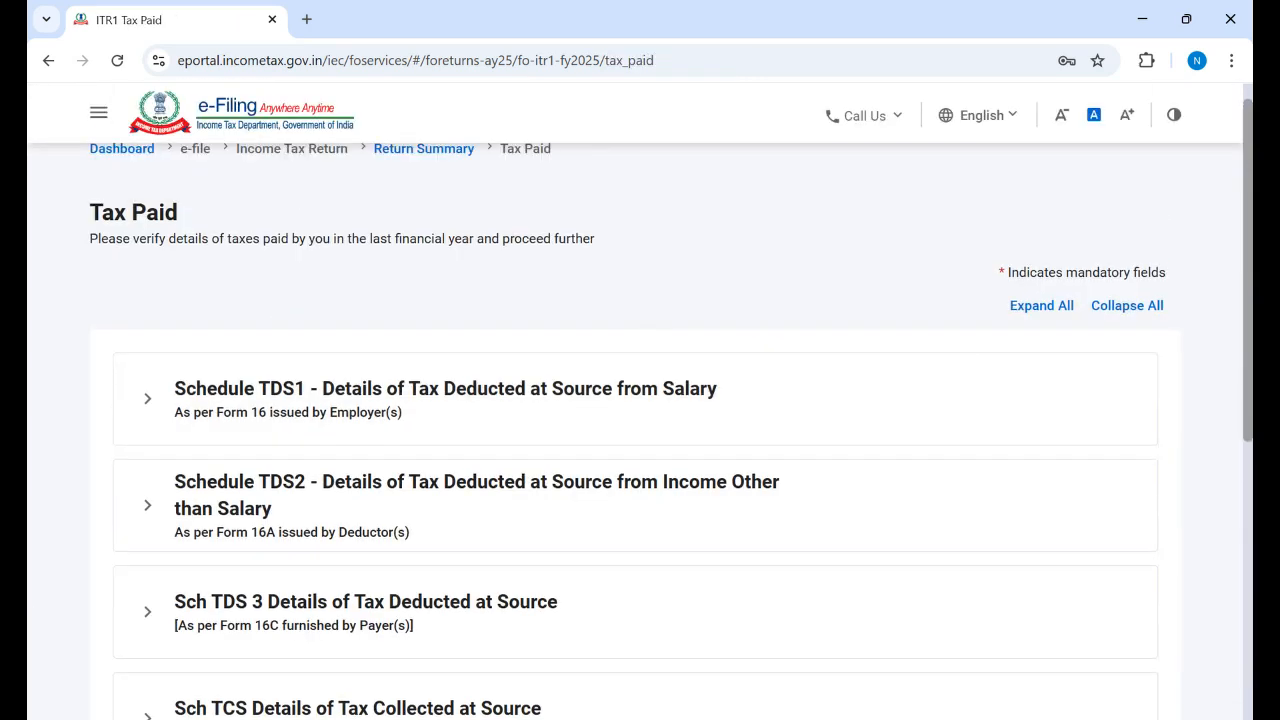
Step: Expand all Tax Paid schedules and scroll through the 19 Schedule TDS2 deductor entries
{"action": "left_click_drag", "start_coordinate": [1248, 181], "coordinate": [1248, 206]}
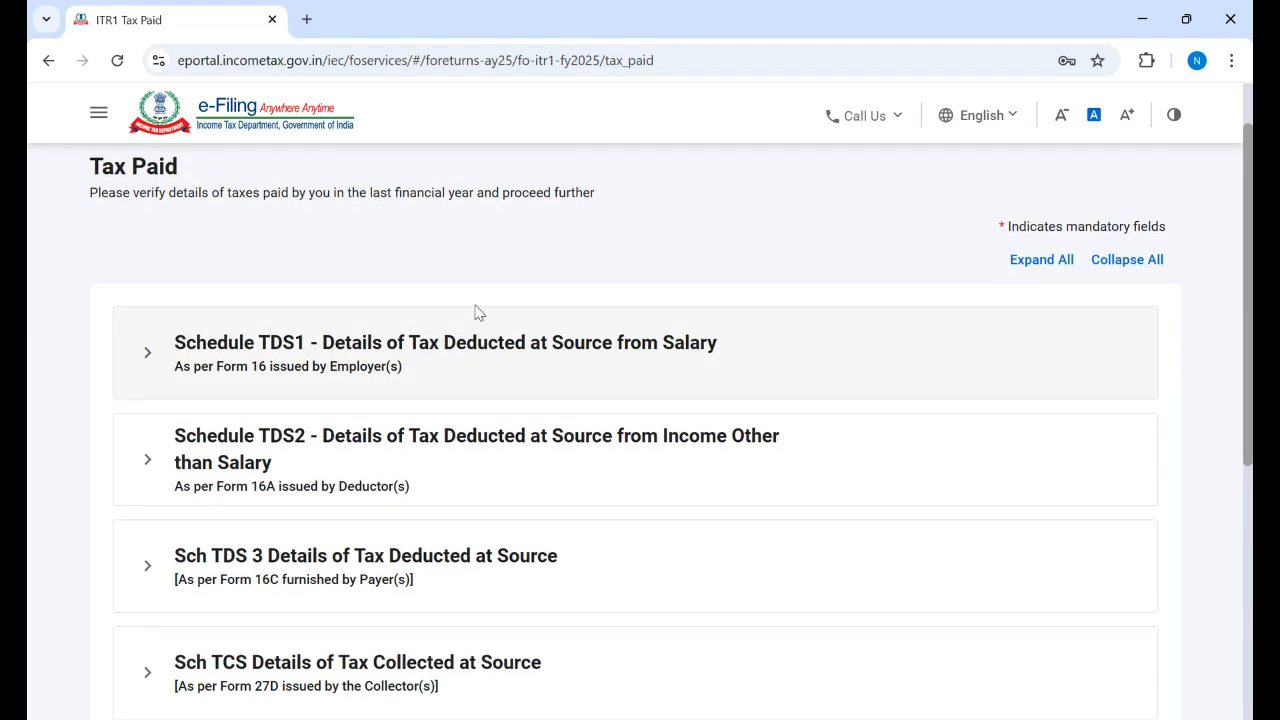
{"action": "left_click", "coordinate": [1045, 262]}
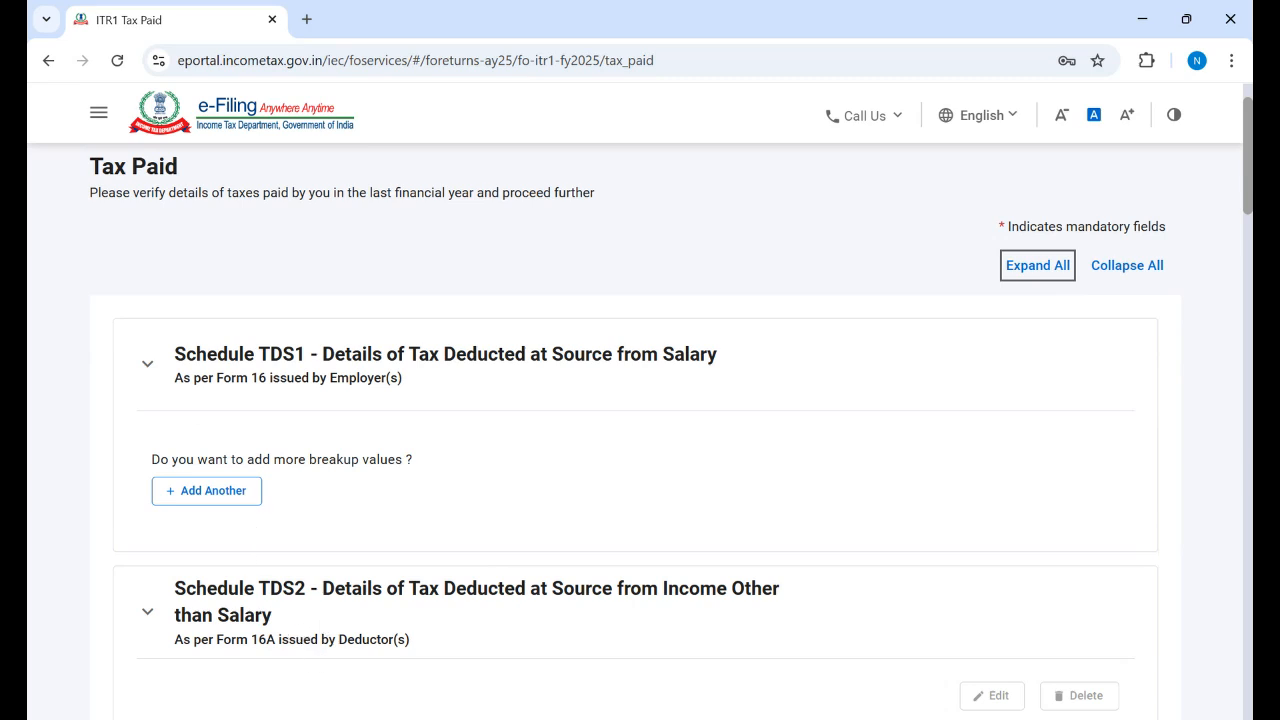
{"action": "scroll", "coordinate": [348, 386], "scroll_direction": "down", "scroll_amount": 2}
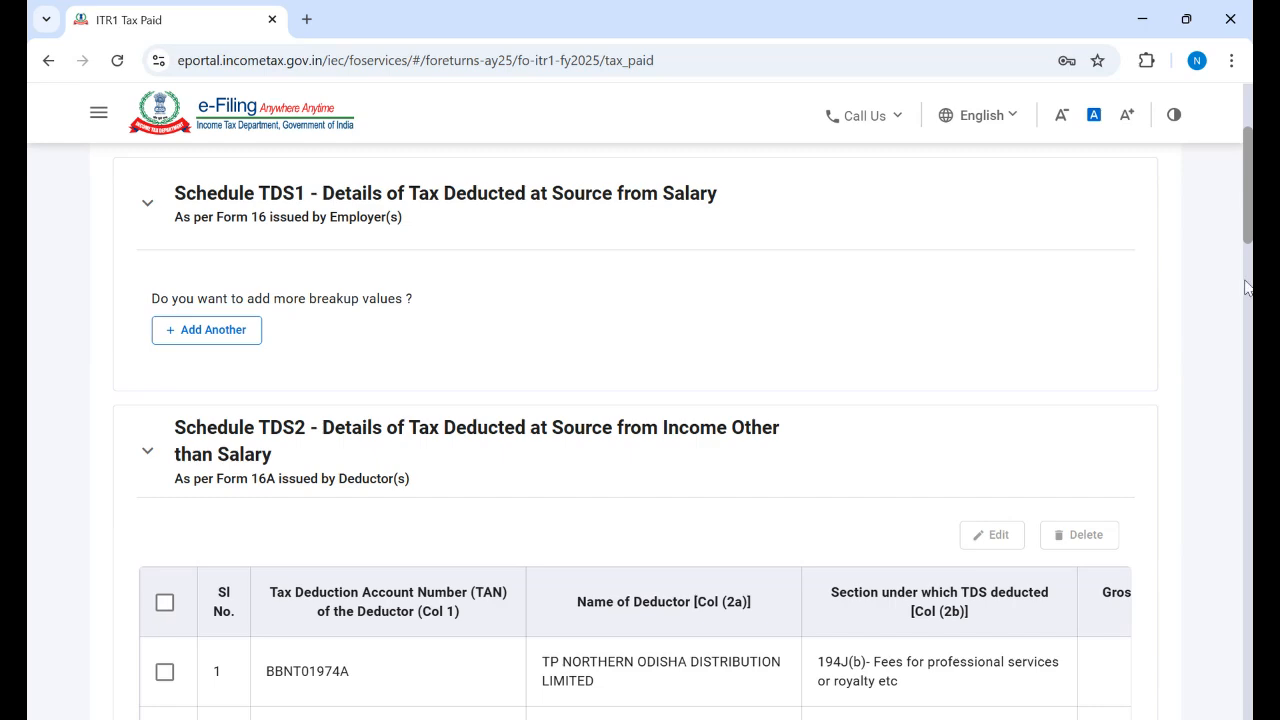
{"action": "scroll", "coordinate": [640, 450], "scroll_direction": "down", "scroll_amount": 1}
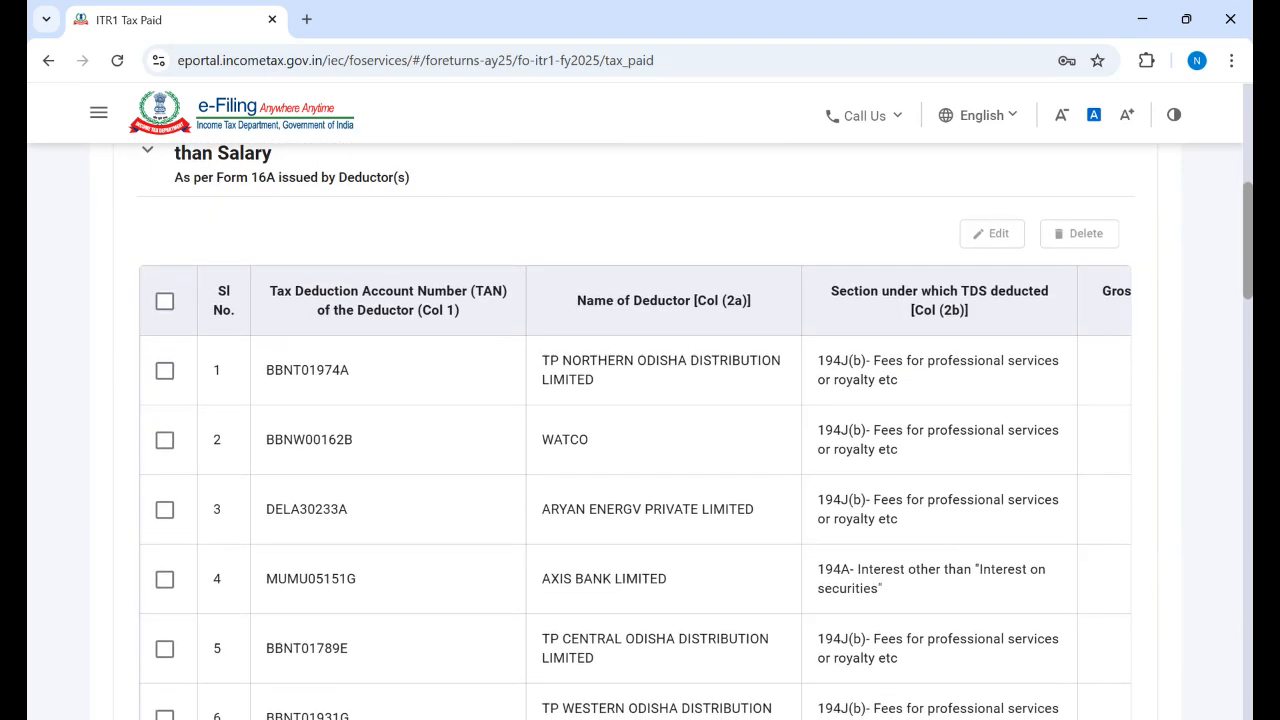
{"action": "scroll", "coordinate": [1229, 594], "scroll_direction": "down", "scroll_amount": 15}
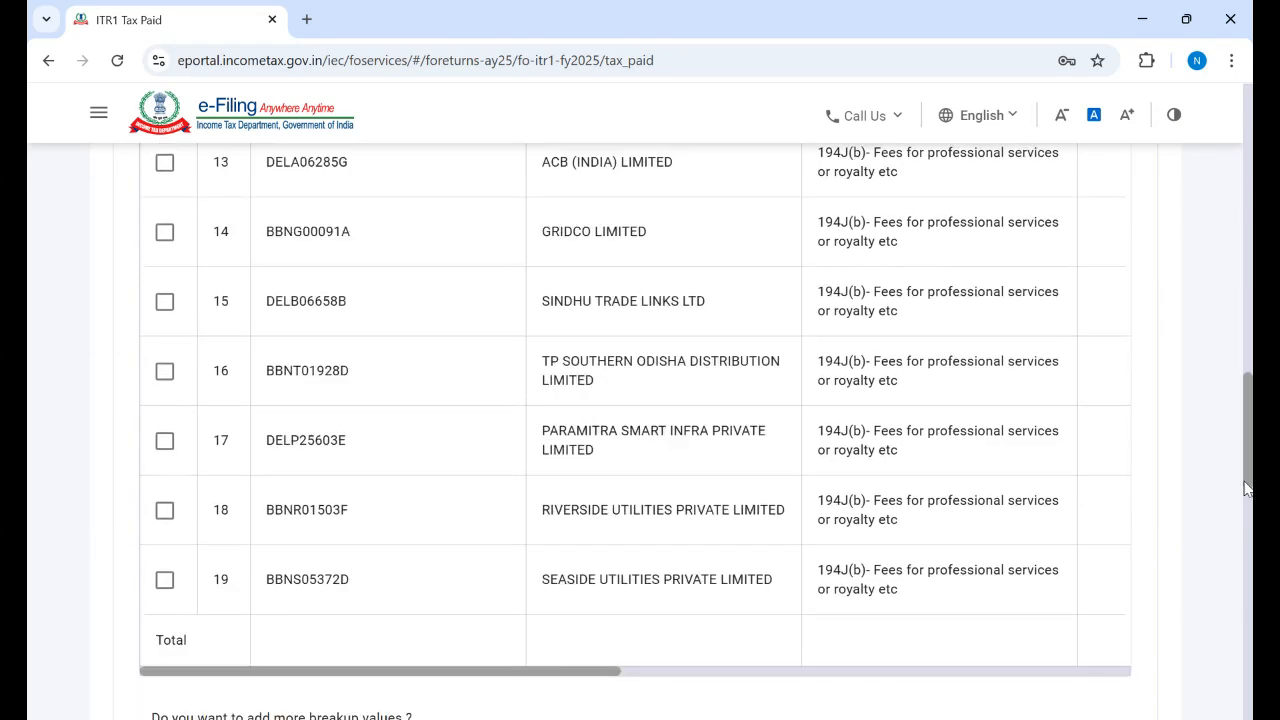
{"action": "left_click_drag", "start_coordinate": [1229, 594], "coordinate": [1211, 560]}
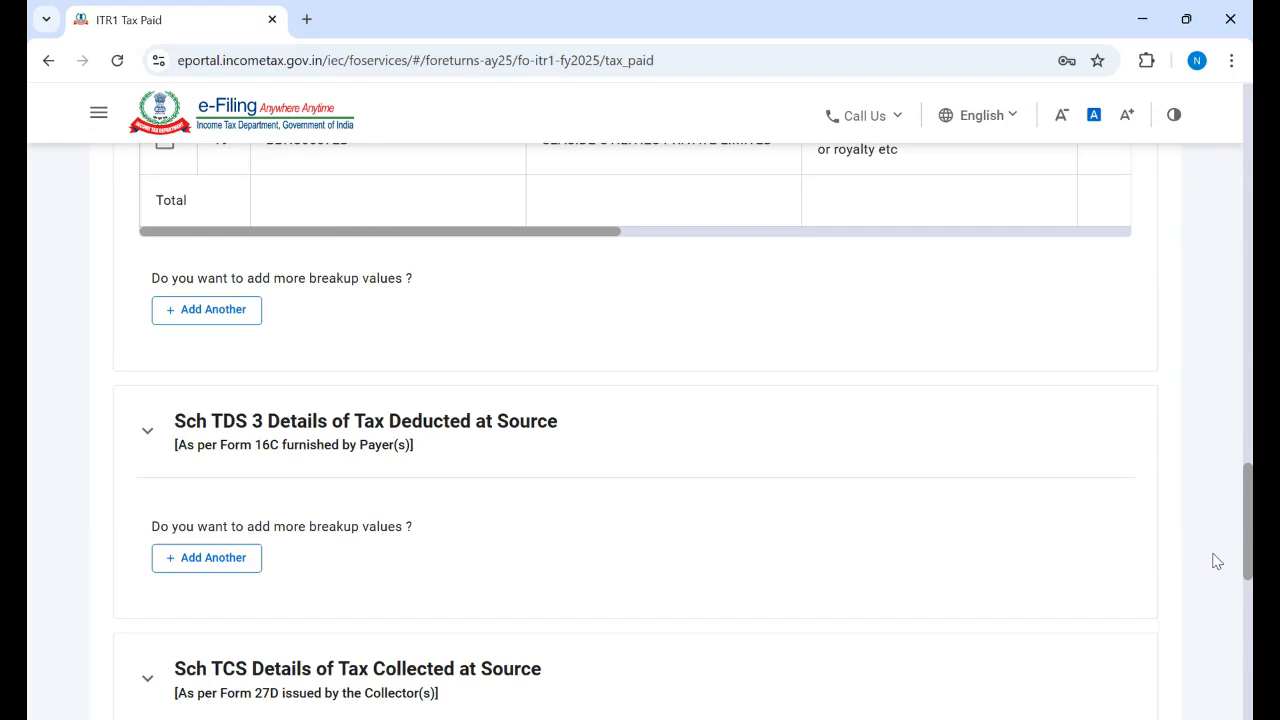
{"action": "scroll", "coordinate": [1211, 520], "scroll_direction": "up", "scroll_amount": 3}
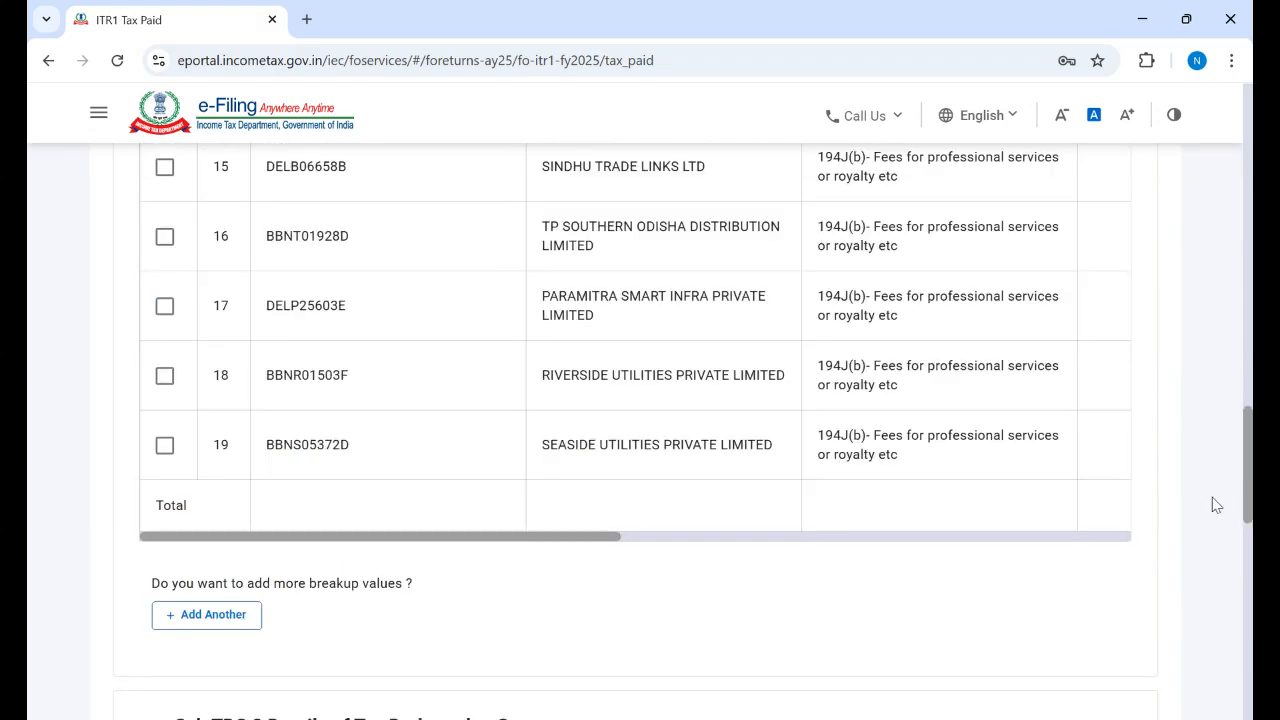
{"action": "scroll", "coordinate": [1220, 470], "scroll_direction": "up", "scroll_amount": 3}
{"action": "scroll", "coordinate": [1224, 438], "scroll_direction": "up", "scroll_amount": 10}
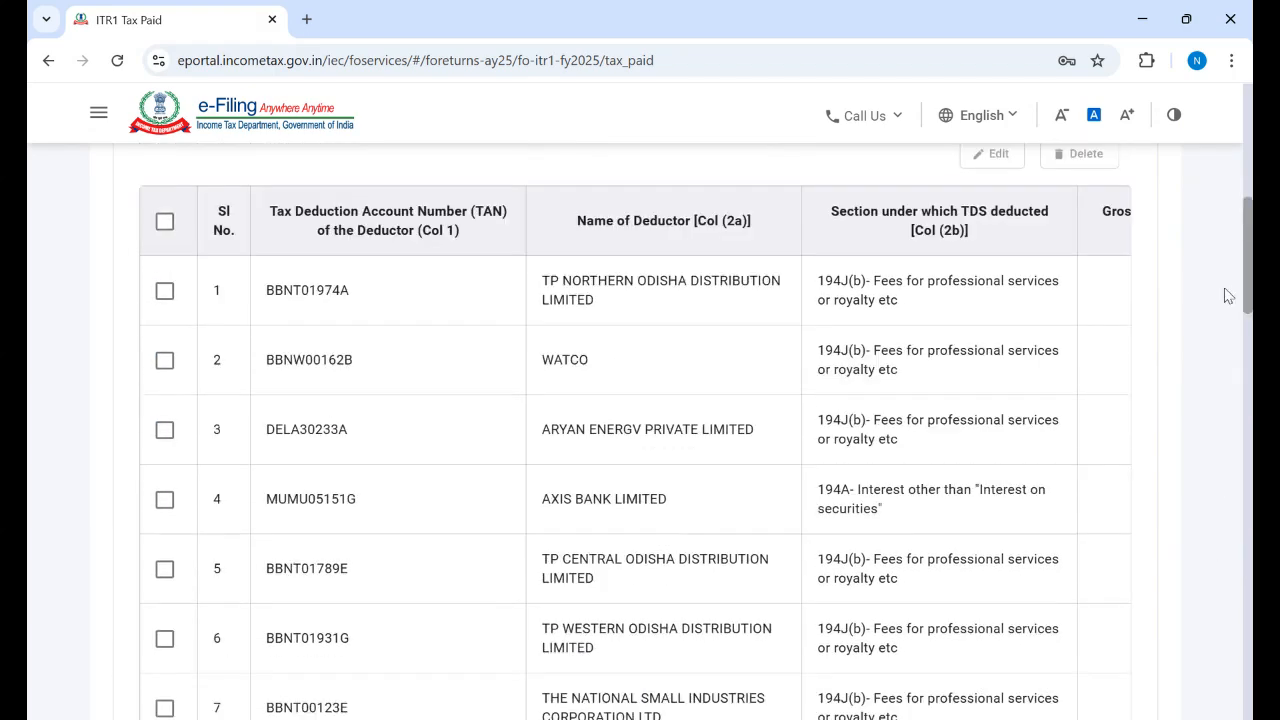
{"action": "scroll", "coordinate": [1226, 218], "scroll_direction": "down", "scroll_amount": 4}
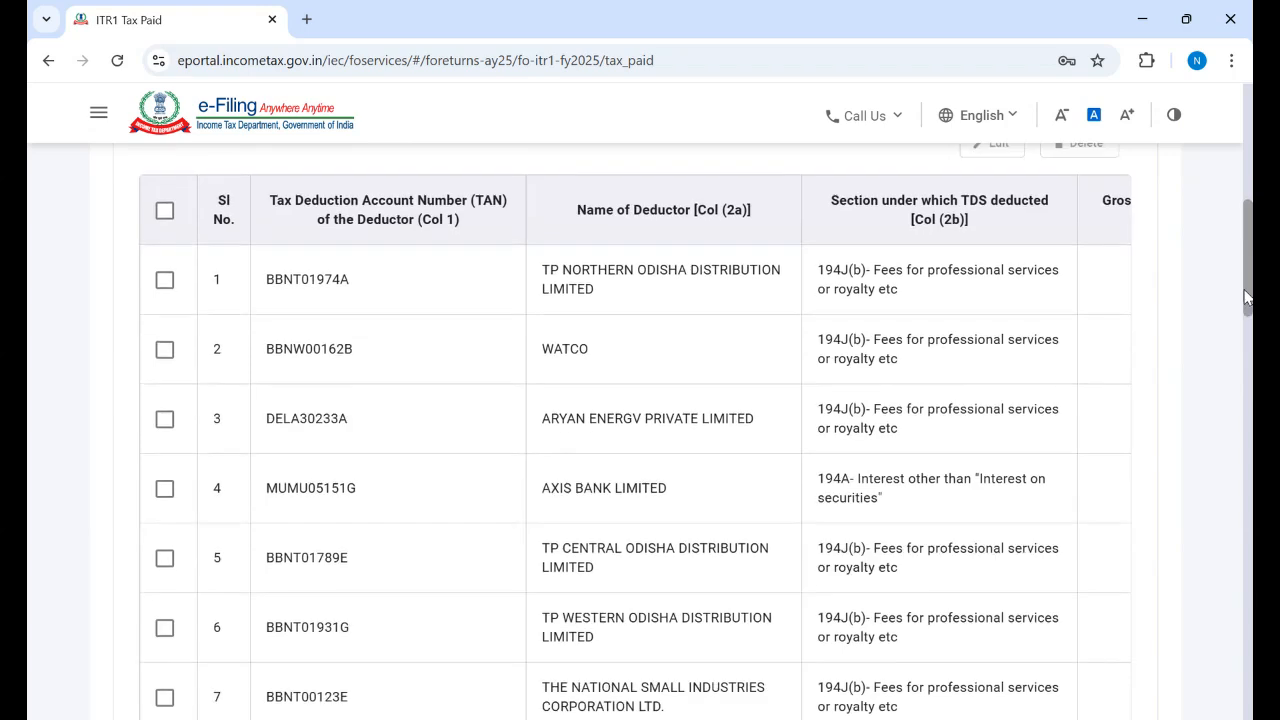
{"action": "scroll", "coordinate": [1240, 328], "scroll_direction": "down", "scroll_amount": 2}
{"action": "scroll", "coordinate": [1238, 325], "scroll_direction": "down", "scroll_amount": 1}
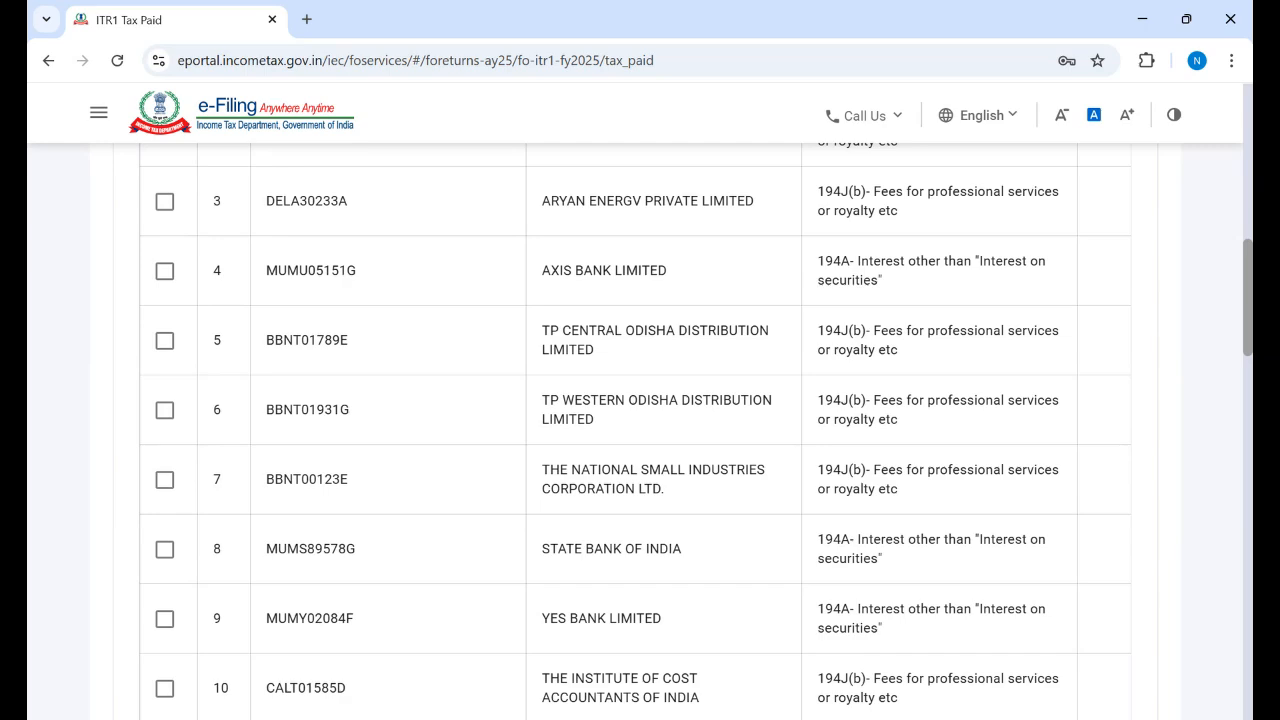
{"action": "scroll", "coordinate": [640, 430], "scroll_direction": "down", "scroll_amount": 4}
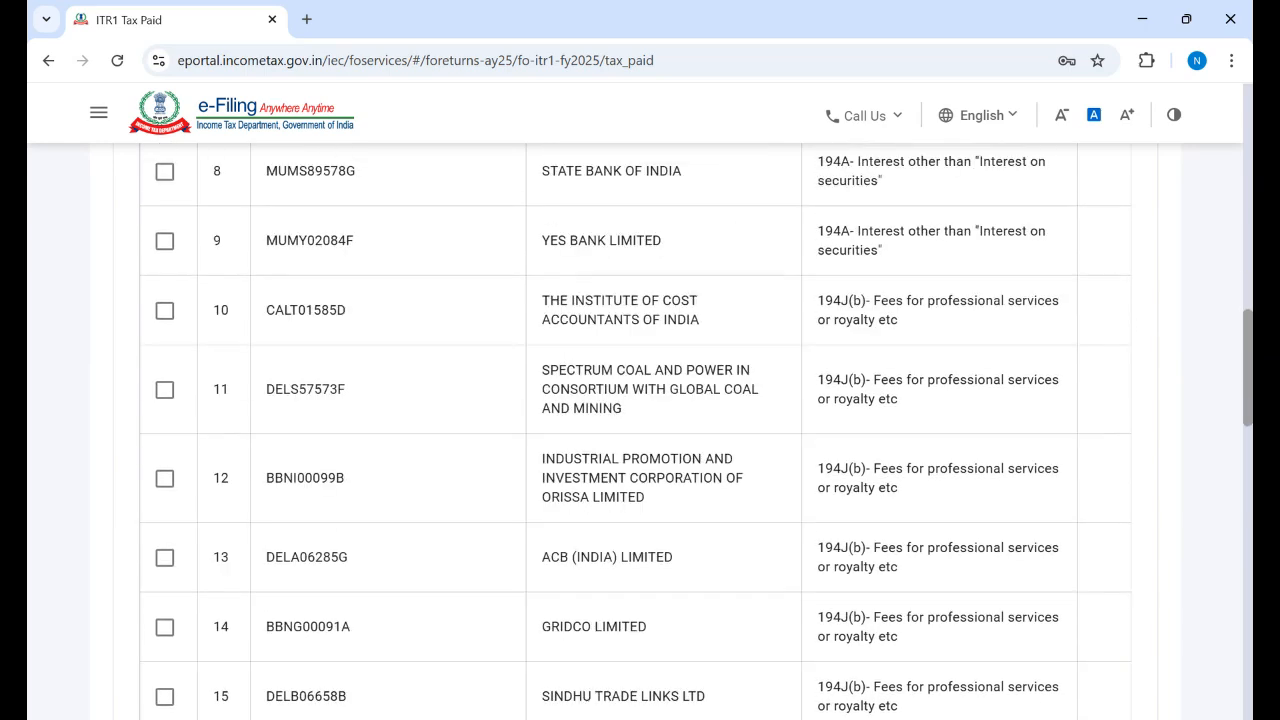
{"action": "scroll", "coordinate": [640, 430], "scroll_direction": "down", "scroll_amount": 1}
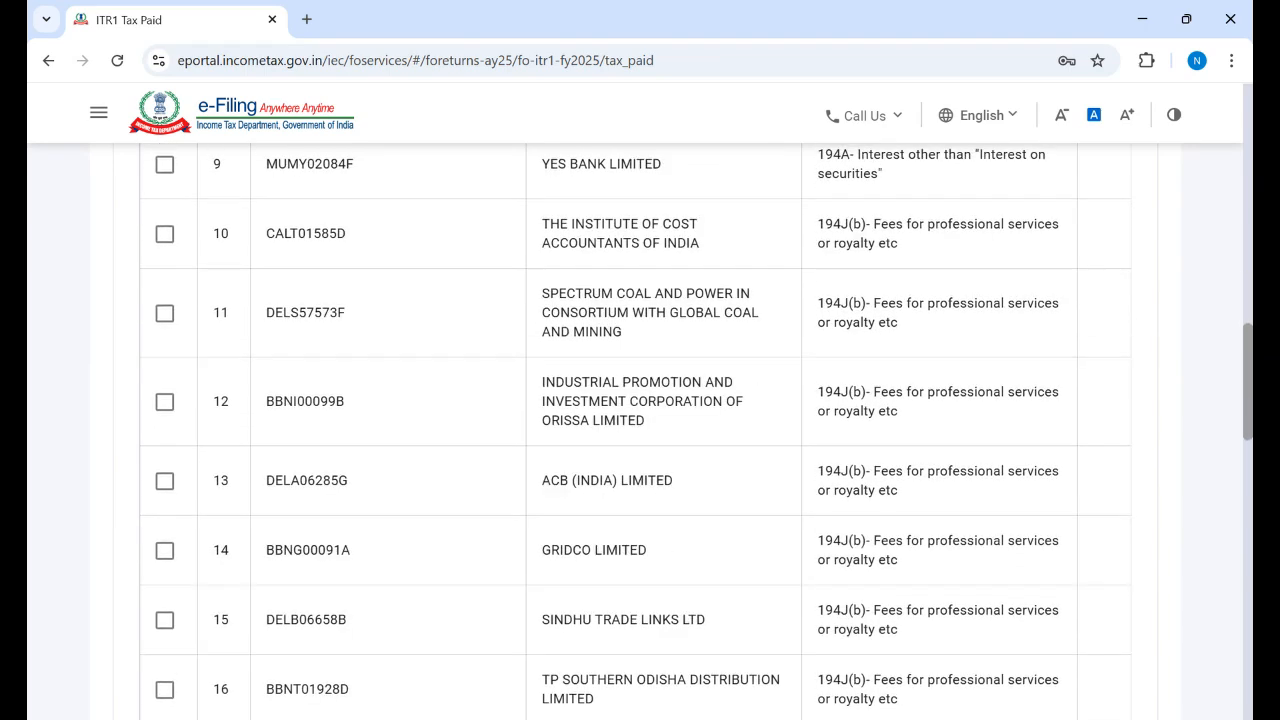
{"action": "scroll", "coordinate": [640, 430], "scroll_direction": "down", "scroll_amount": 4}
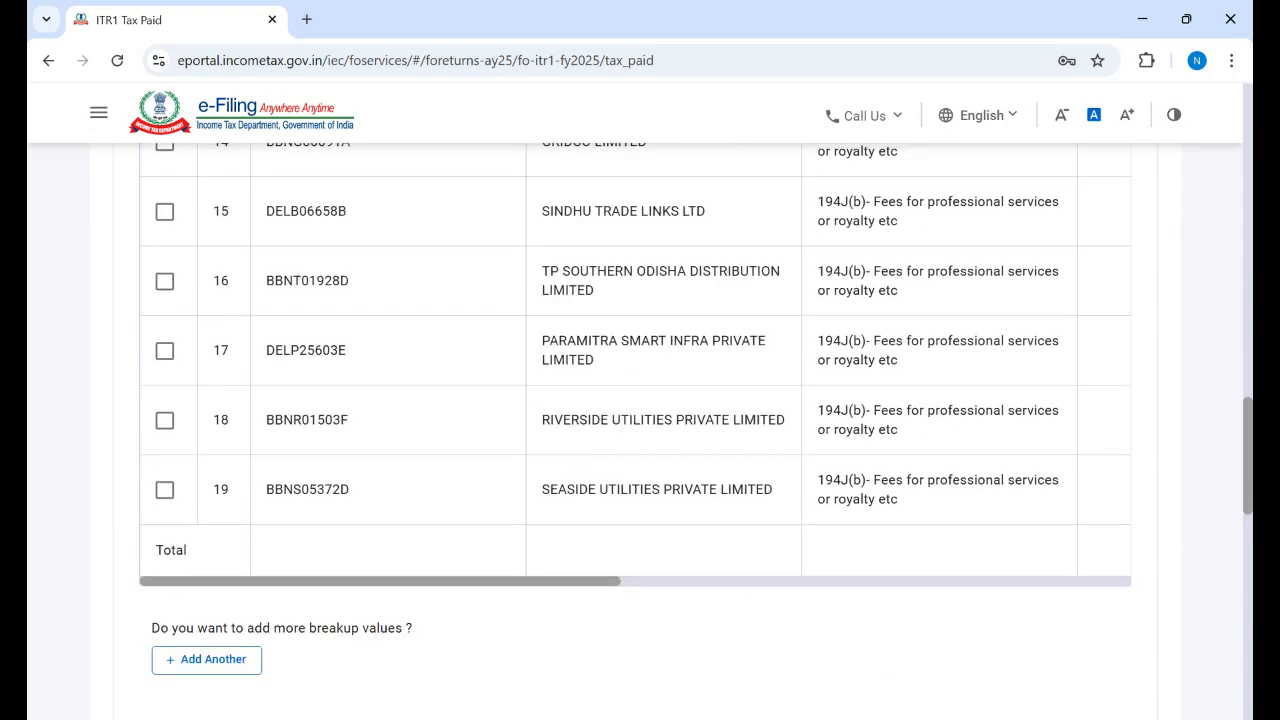
{"action": "scroll", "coordinate": [640, 430], "scroll_direction": "down", "scroll_amount": 5}
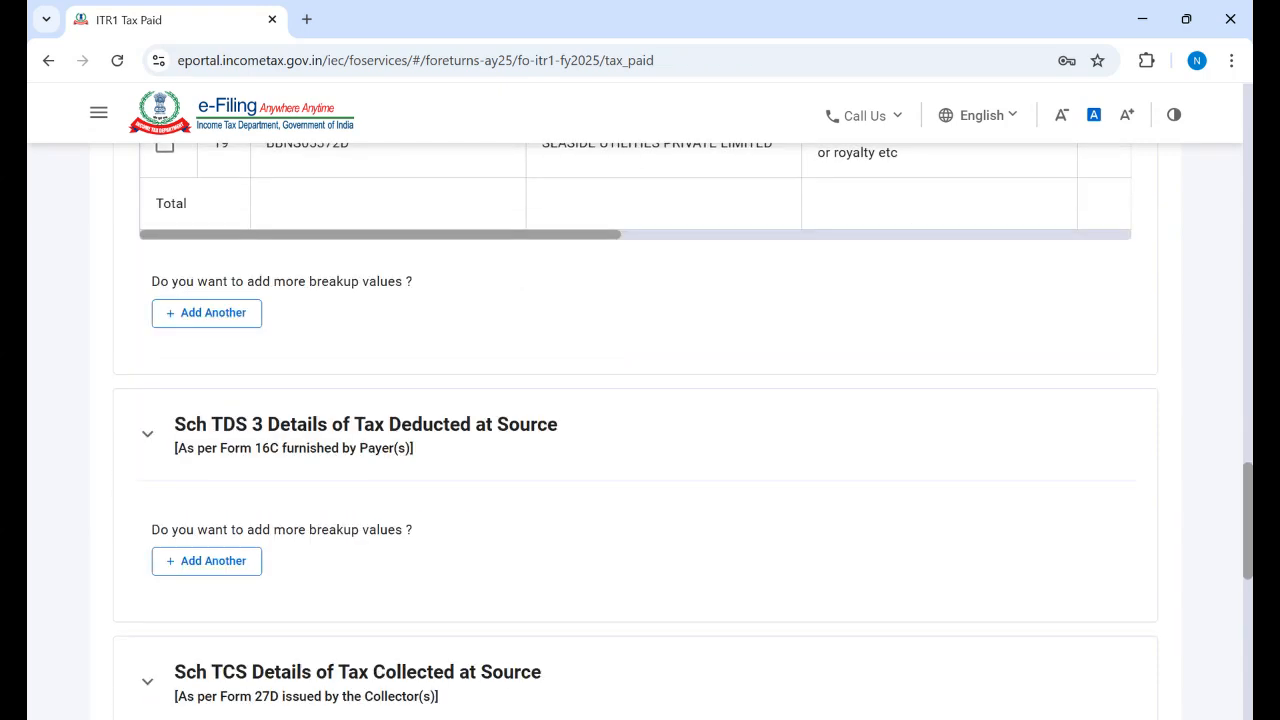
{"action": "scroll", "coordinate": [640, 430], "scroll_direction": "down", "scroll_amount": 2}
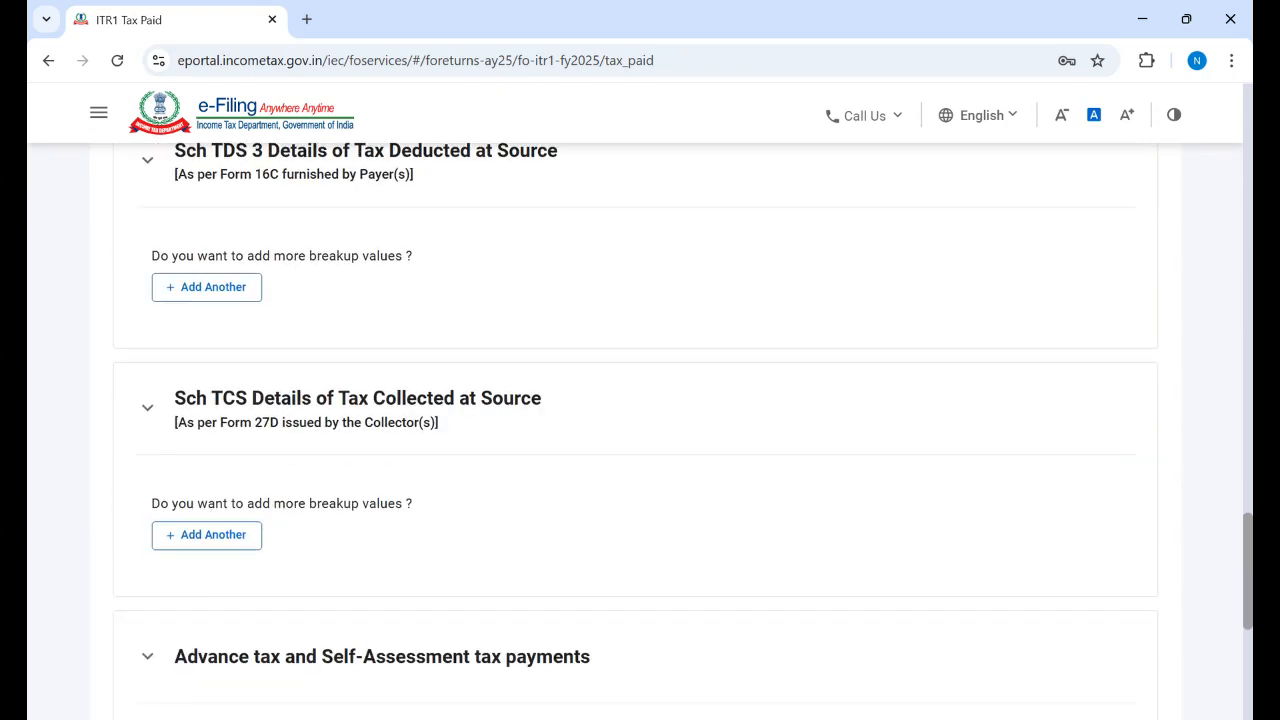
{"action": "scroll", "coordinate": [640, 430], "scroll_direction": "up", "scroll_amount": 2}
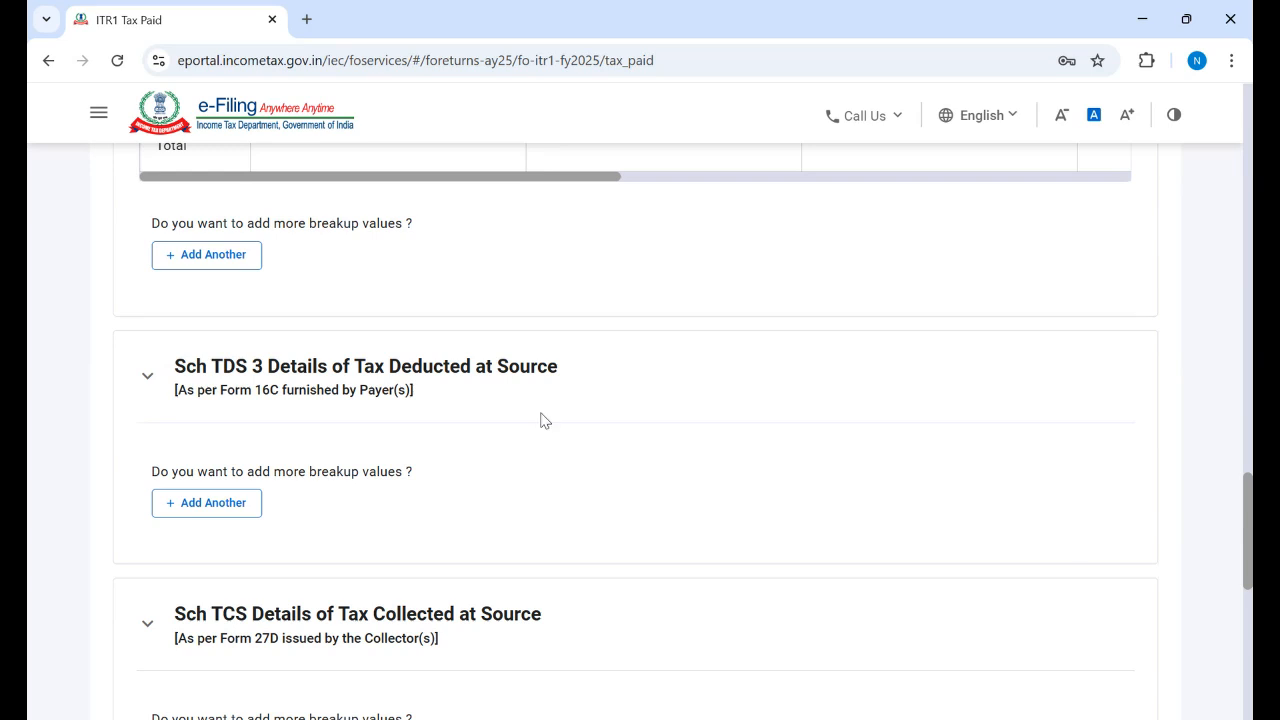
{"action": "left_click", "coordinate": [219, 512]}
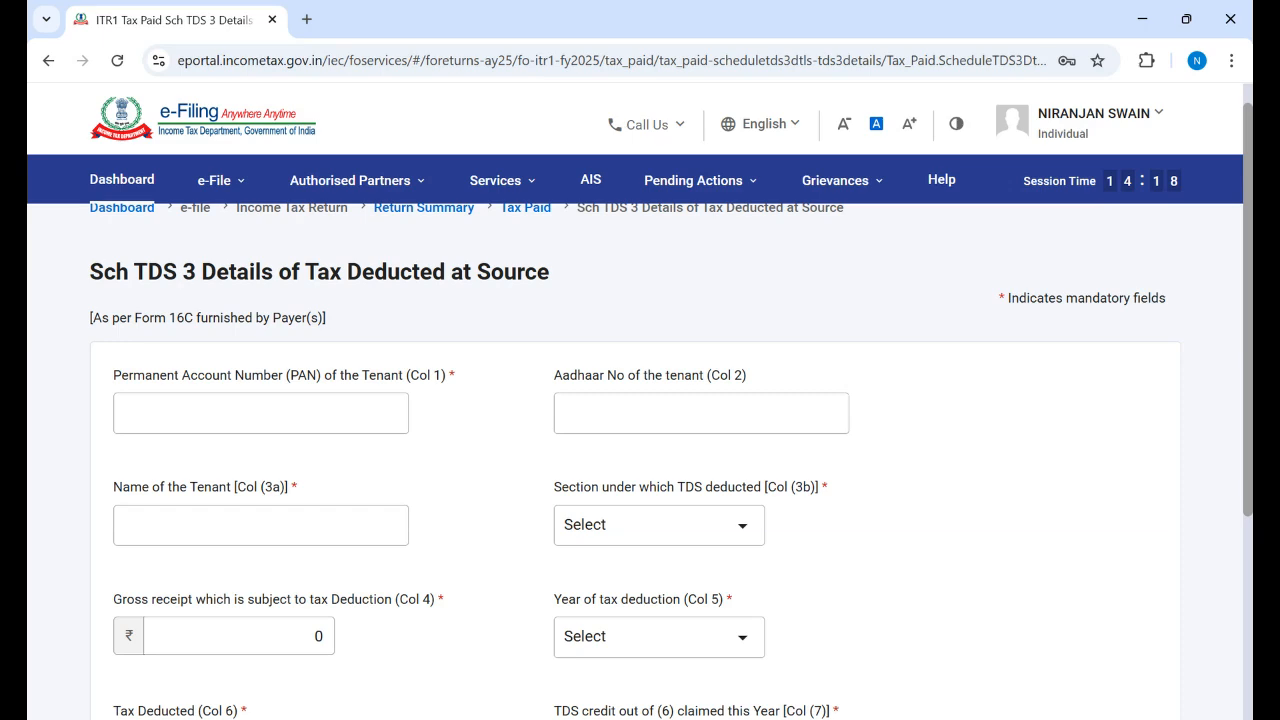
{"action": "scroll", "coordinate": [640, 430], "scroll_direction": "down", "scroll_amount": 3}
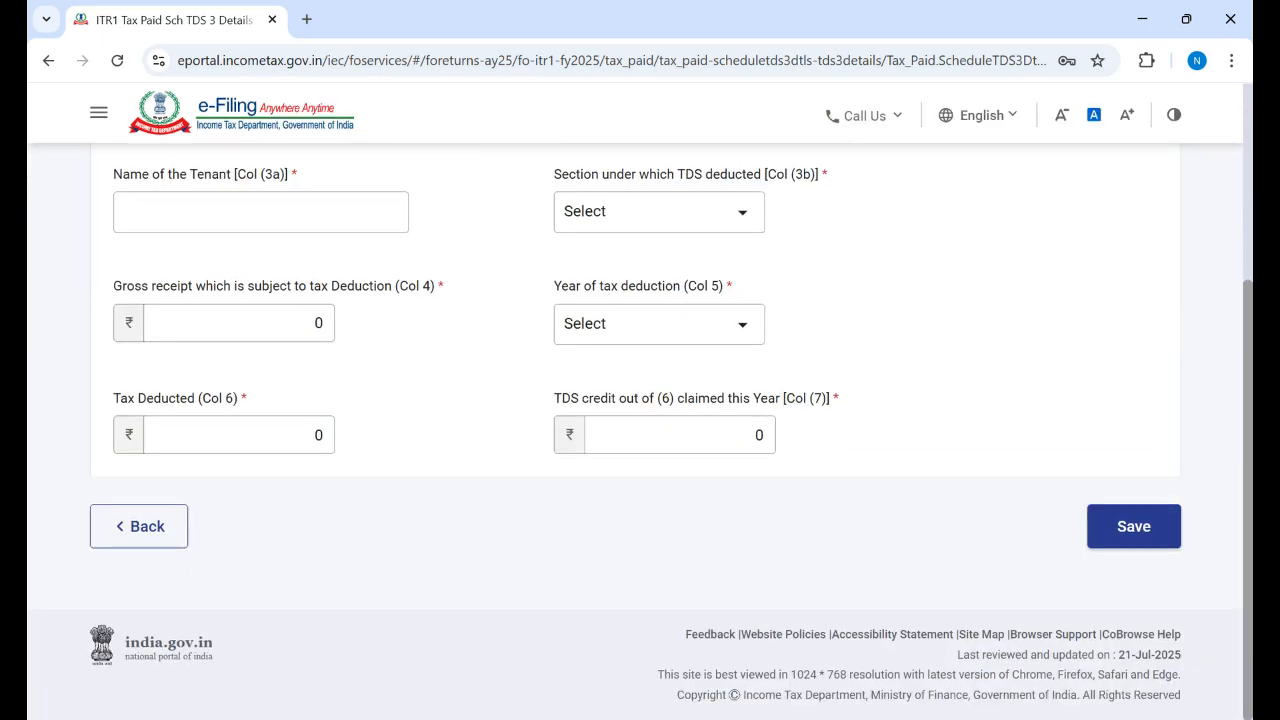
{"action": "scroll", "coordinate": [640, 430], "scroll_direction": "up", "scroll_amount": 3}
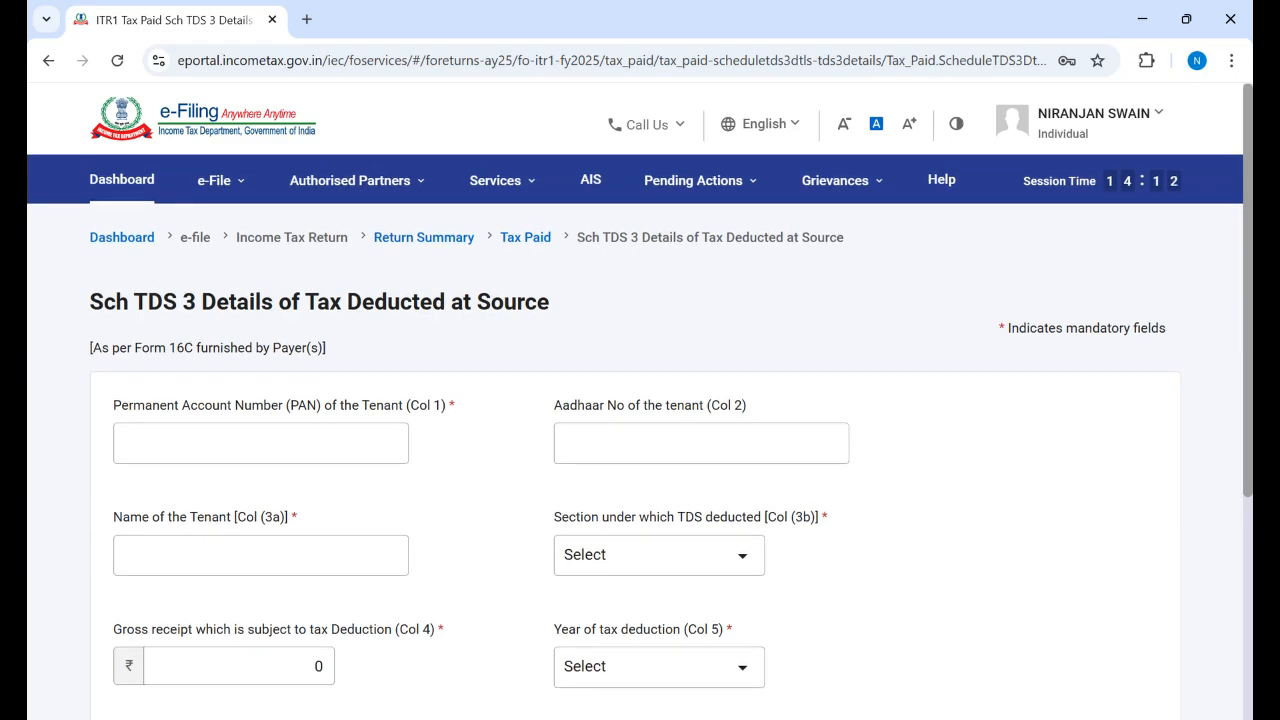
{"action": "scroll", "coordinate": [1240, 496], "scroll_direction": "down", "scroll_amount": 3}
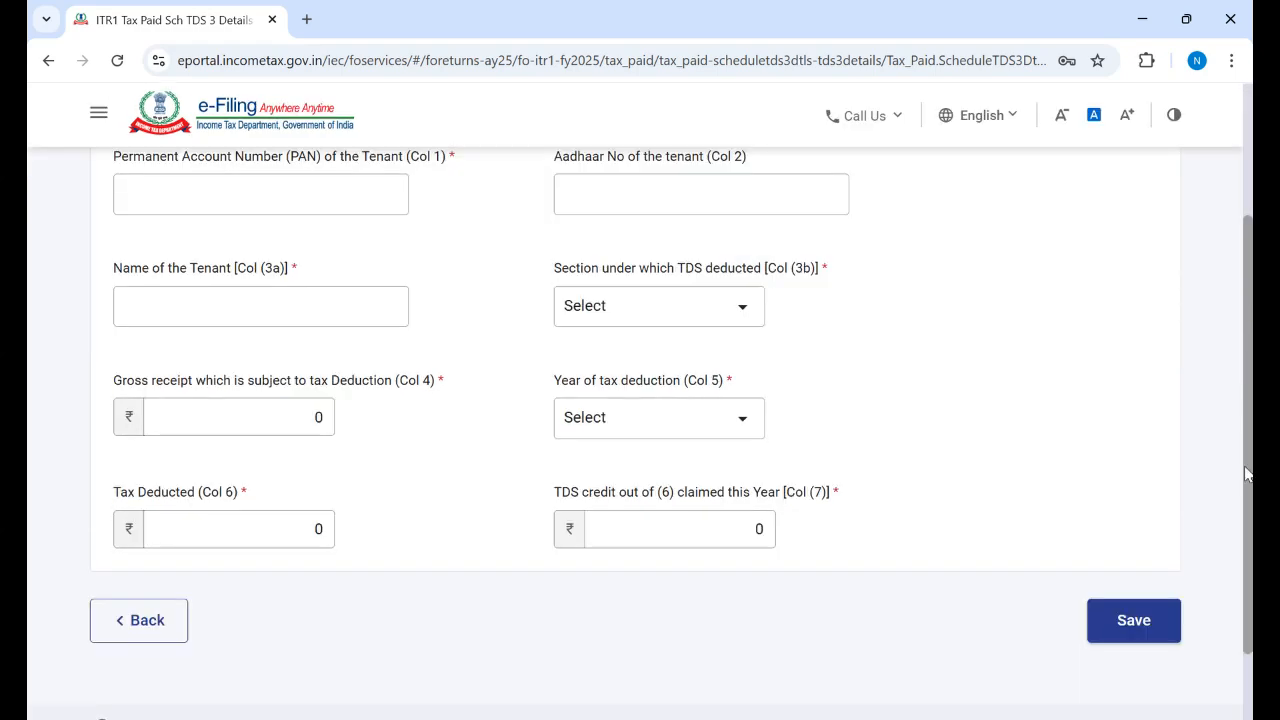
{"action": "left_click", "coordinate": [138, 596]}
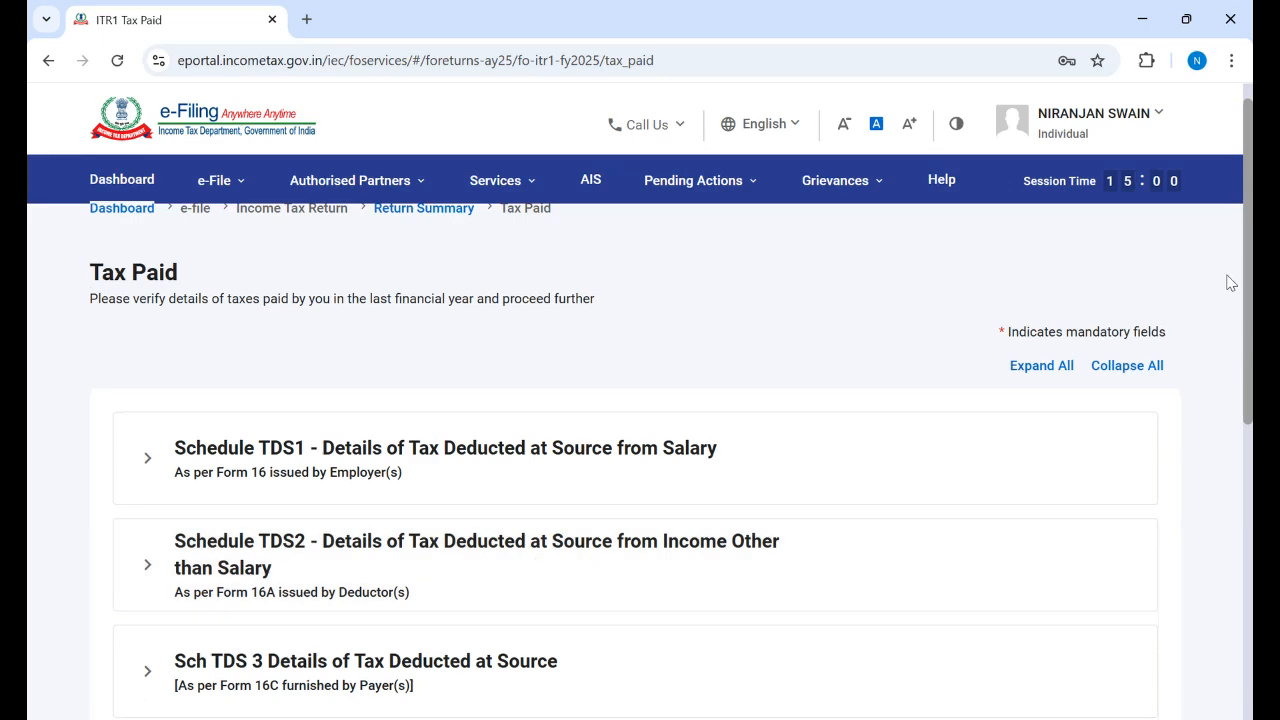
{"action": "scroll", "coordinate": [640, 450], "scroll_direction": "down", "scroll_amount": 4}
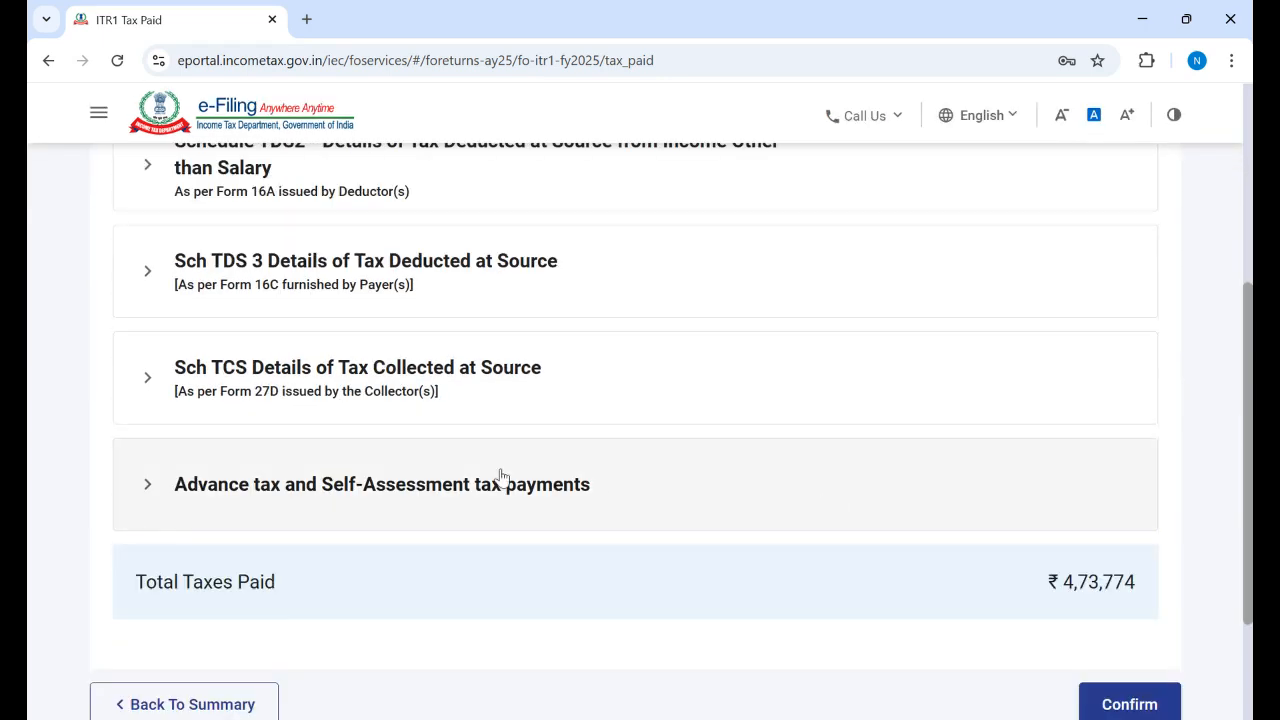
{"action": "left_click", "coordinate": [500, 486]}
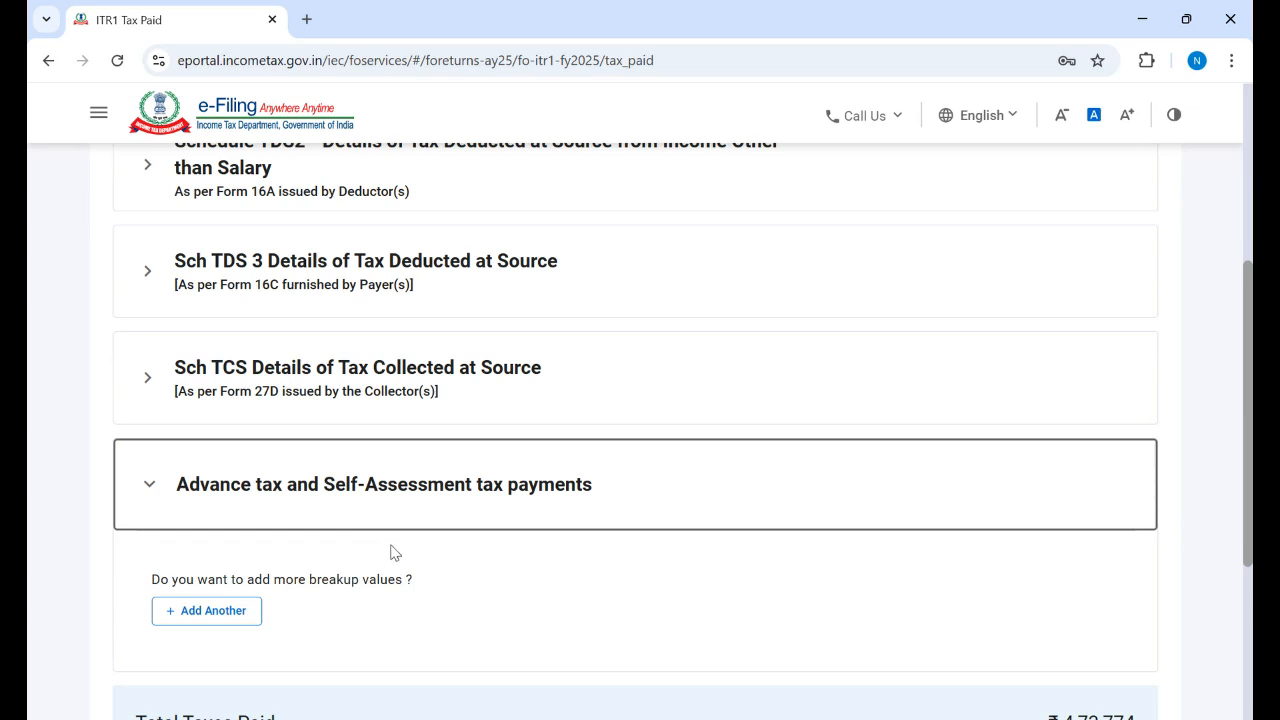
{"action": "left_click", "coordinate": [211, 613]}
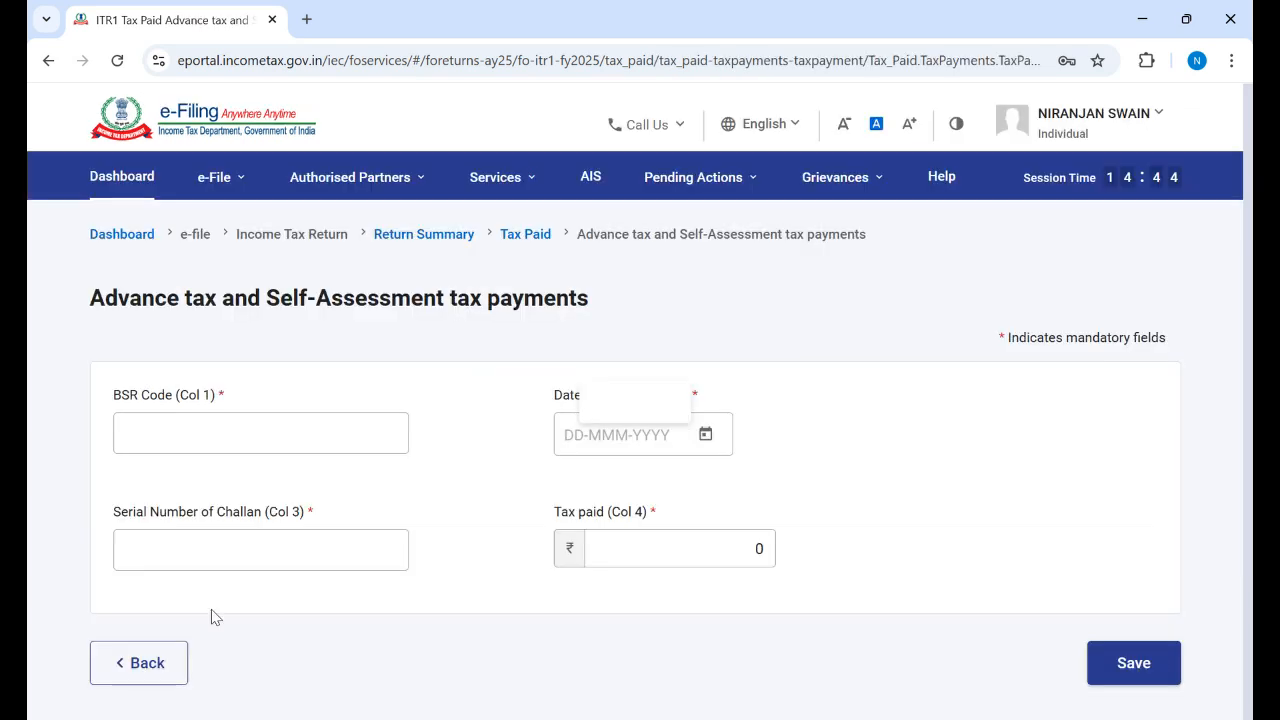
{"action": "left_click", "coordinate": [186, 407]}
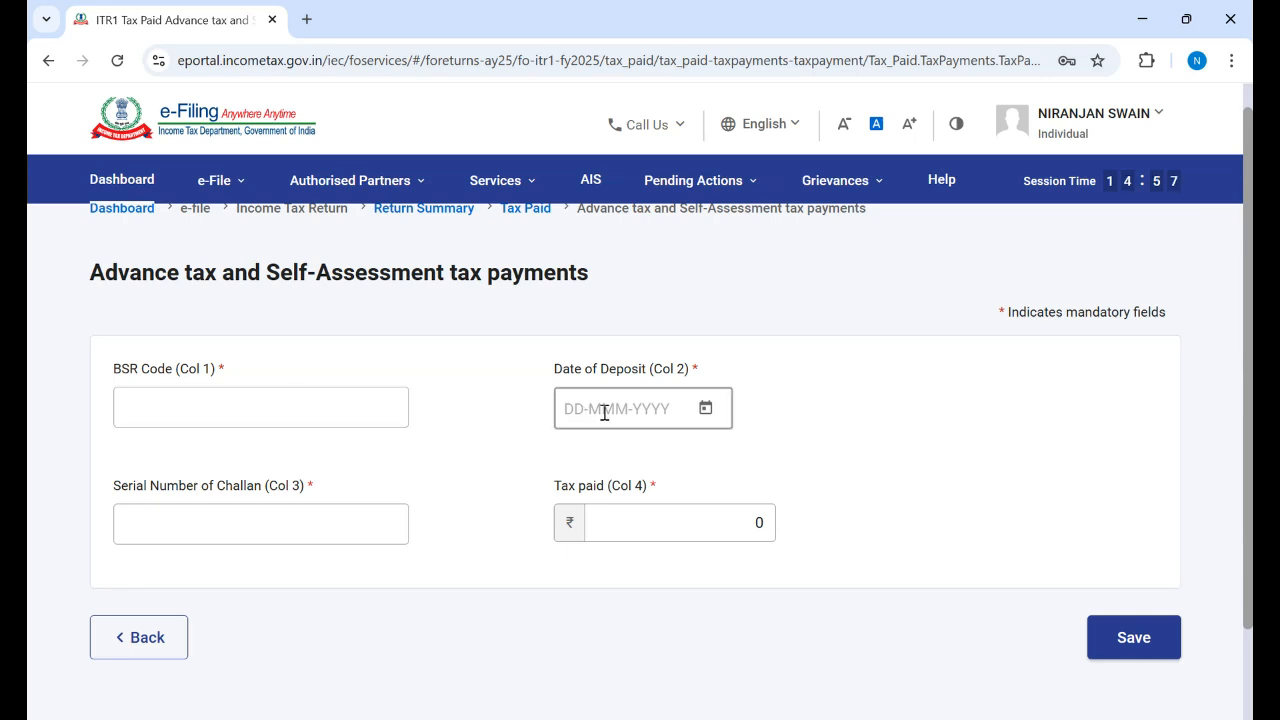
{"action": "left_click", "coordinate": [231, 527]}
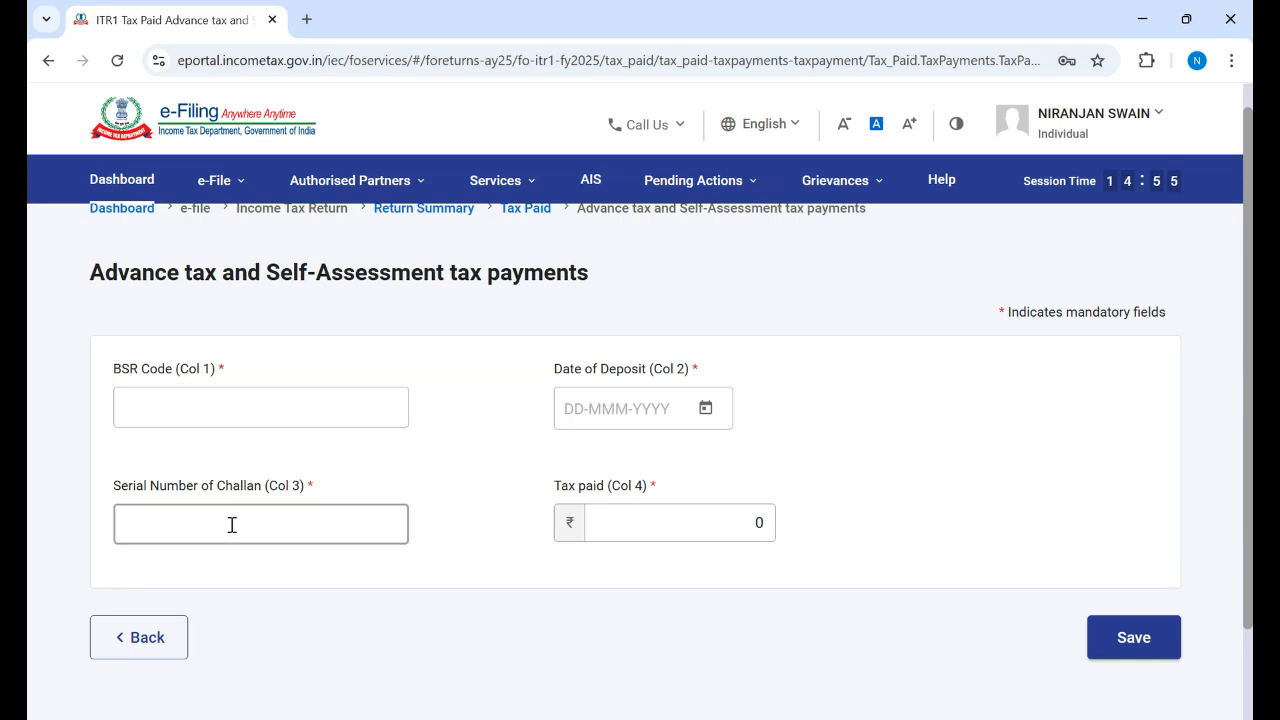
{"action": "left_click", "coordinate": [634, 523]}
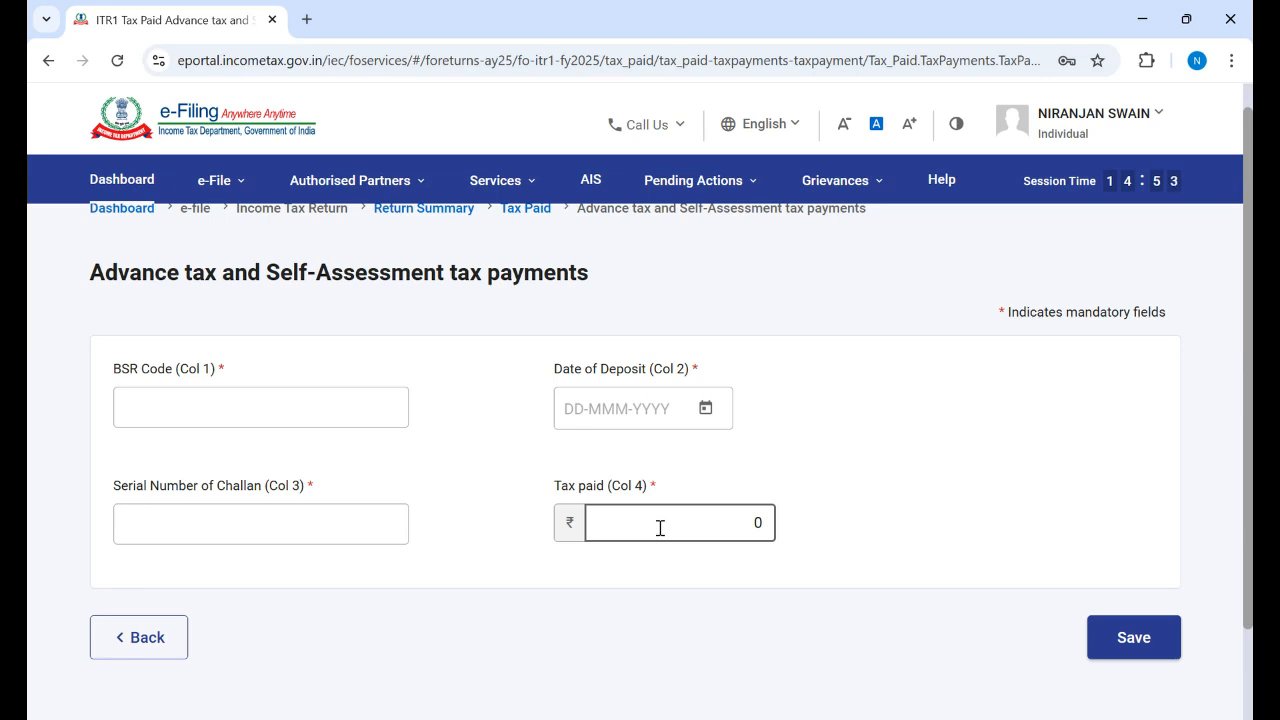
{"action": "left_click", "coordinate": [251, 400]}
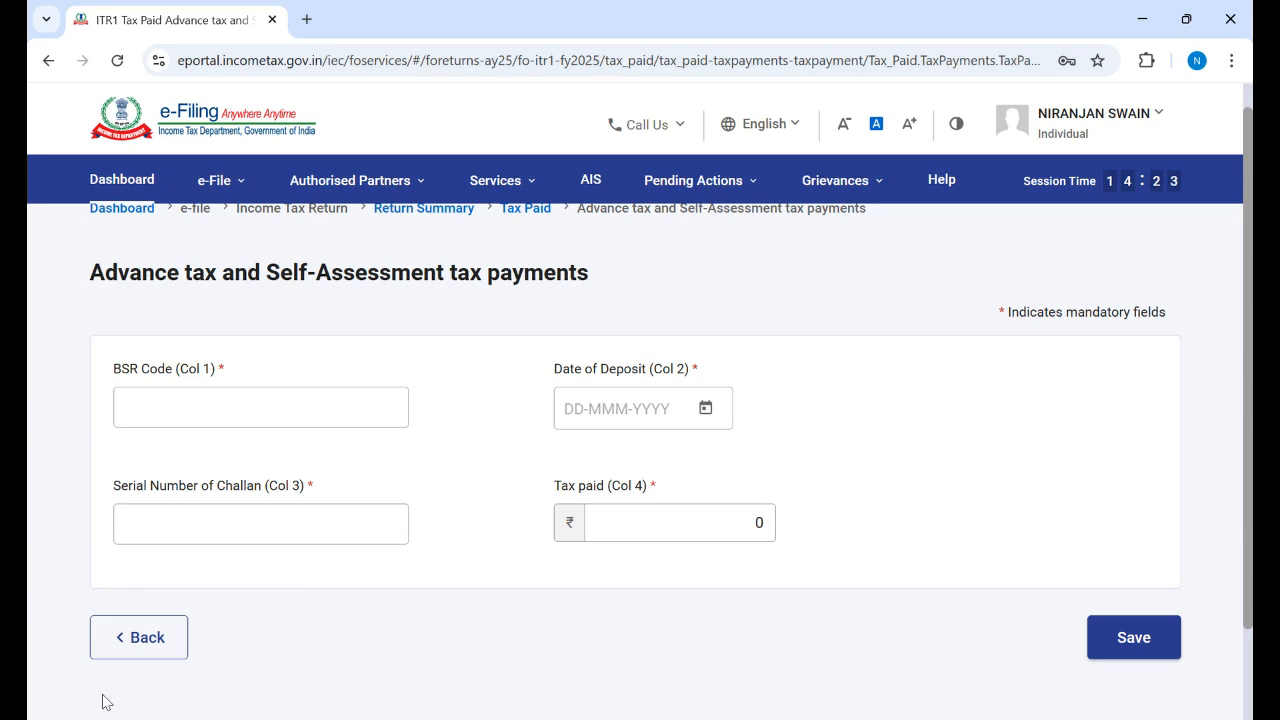
{"action": "left_click", "coordinate": [146, 638]}
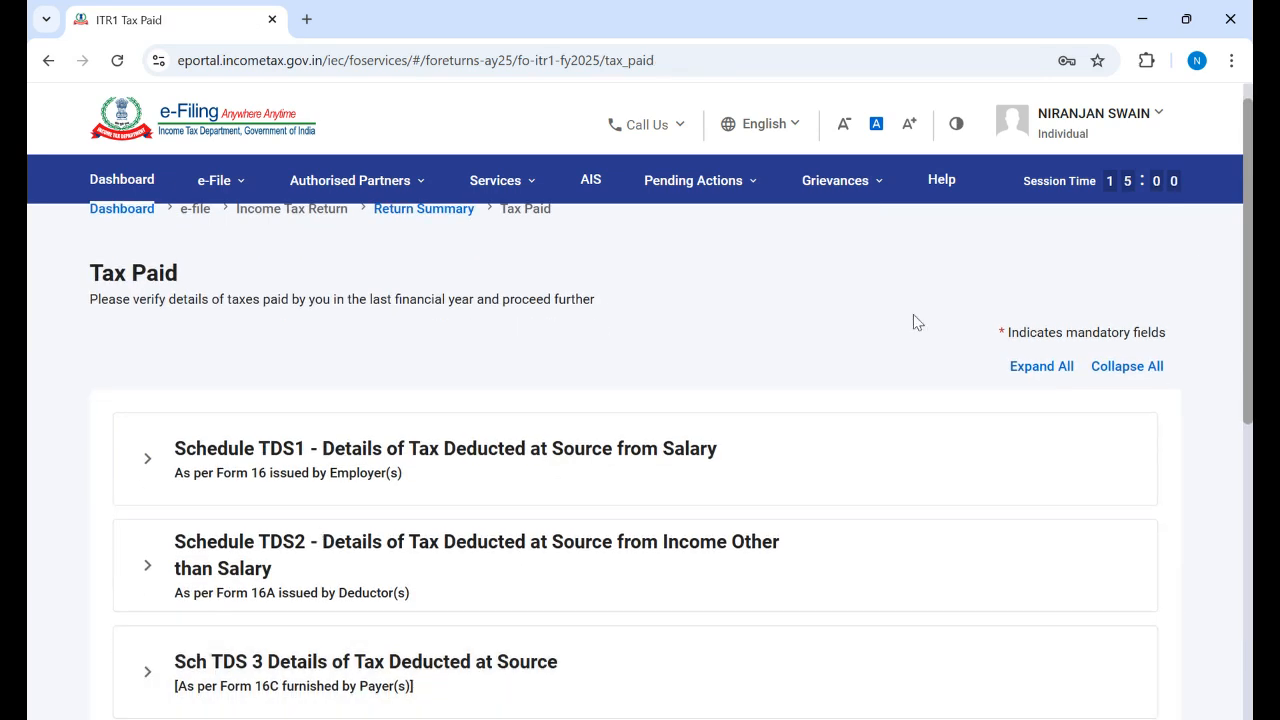
Step: Expand the Advance and Self-Assessment tax payments and confirm Tax Paid of ₹473,774
{"action": "scroll", "coordinate": [640, 400], "scroll_direction": "down", "scroll_amount": 4}
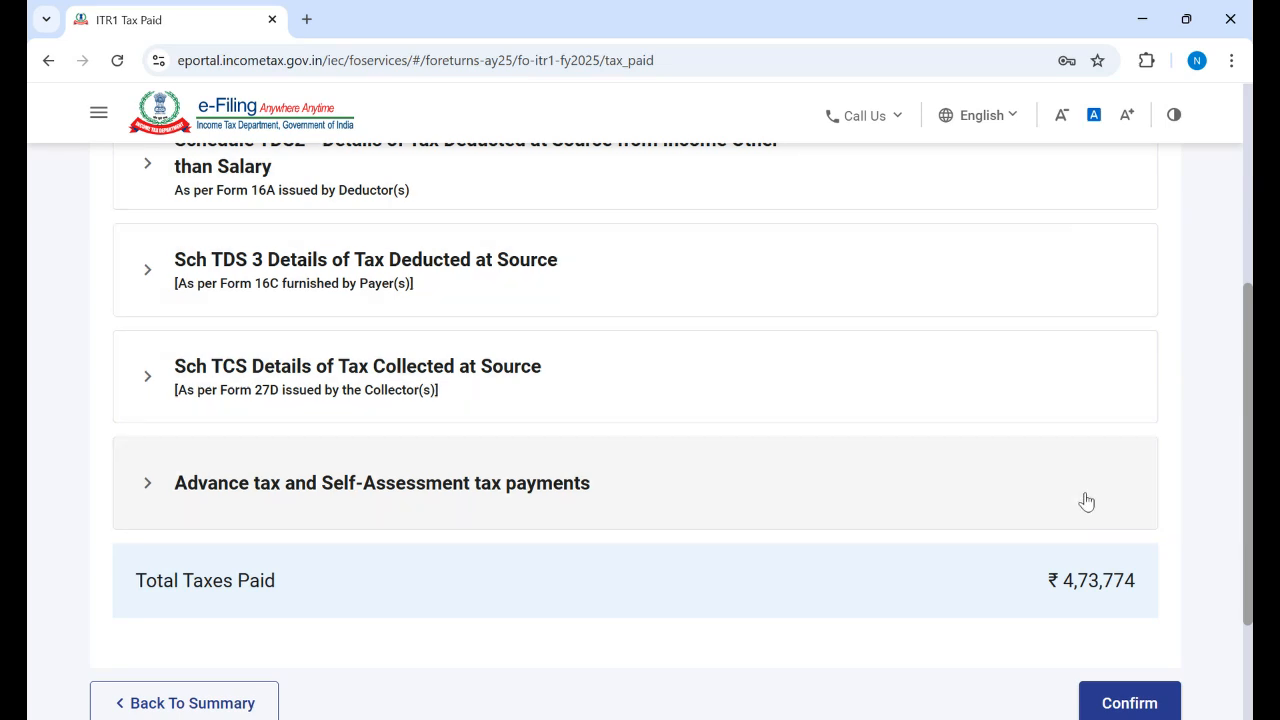
{"action": "left_click", "coordinate": [1087, 501]}
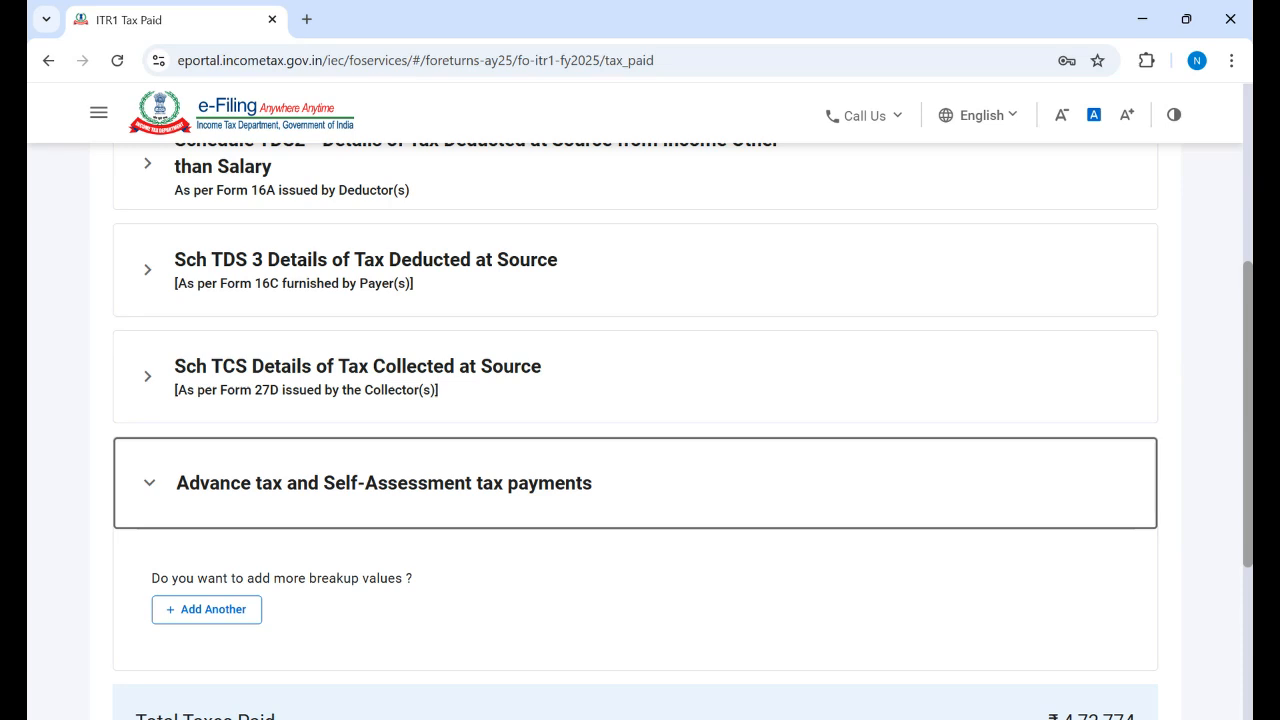
{"action": "scroll", "coordinate": [1100, 560], "scroll_direction": "down", "scroll_amount": 2}
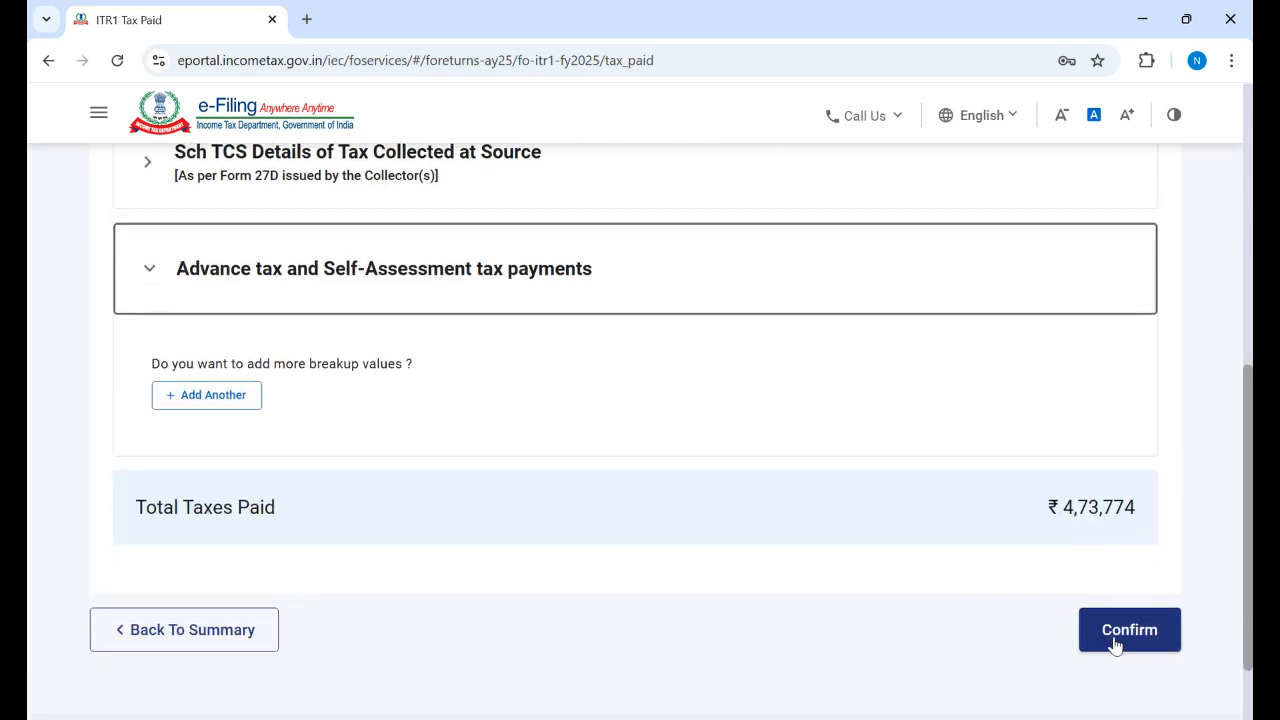
{"action": "left_click", "coordinate": [1115, 645]}
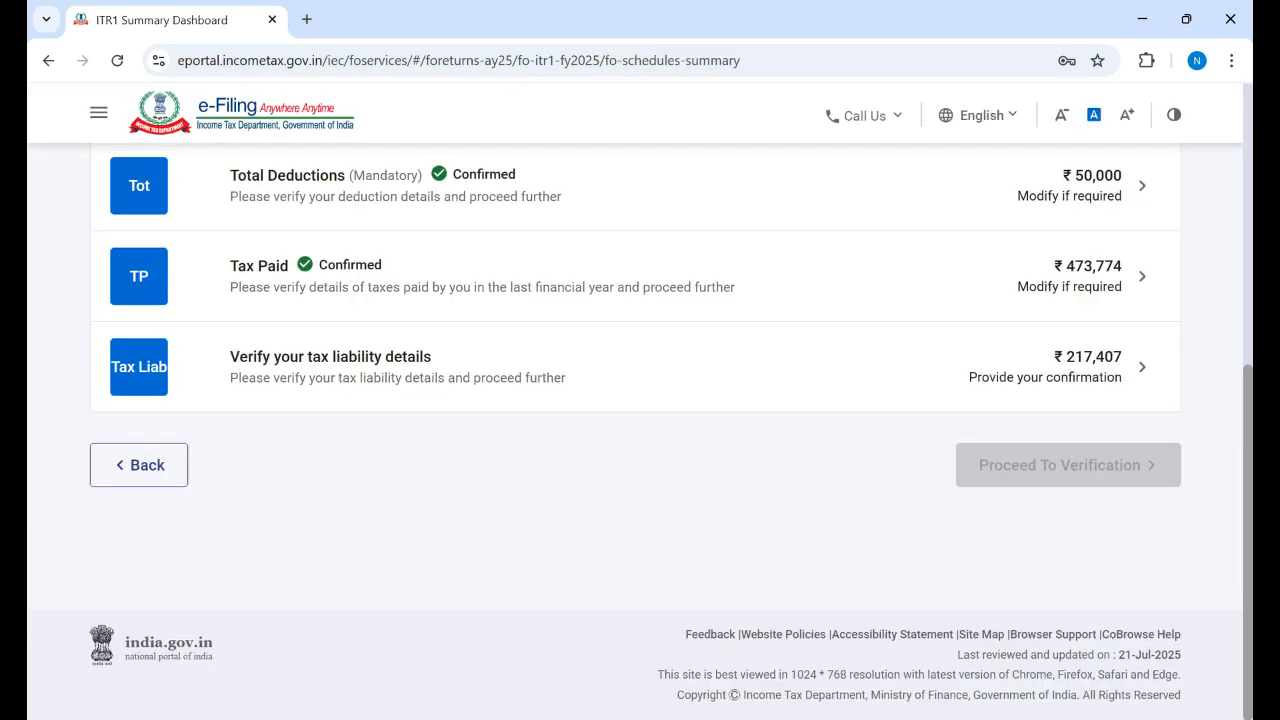
{"action": "scroll", "coordinate": [603, 456], "scroll_direction": "up", "scroll_amount": 1}
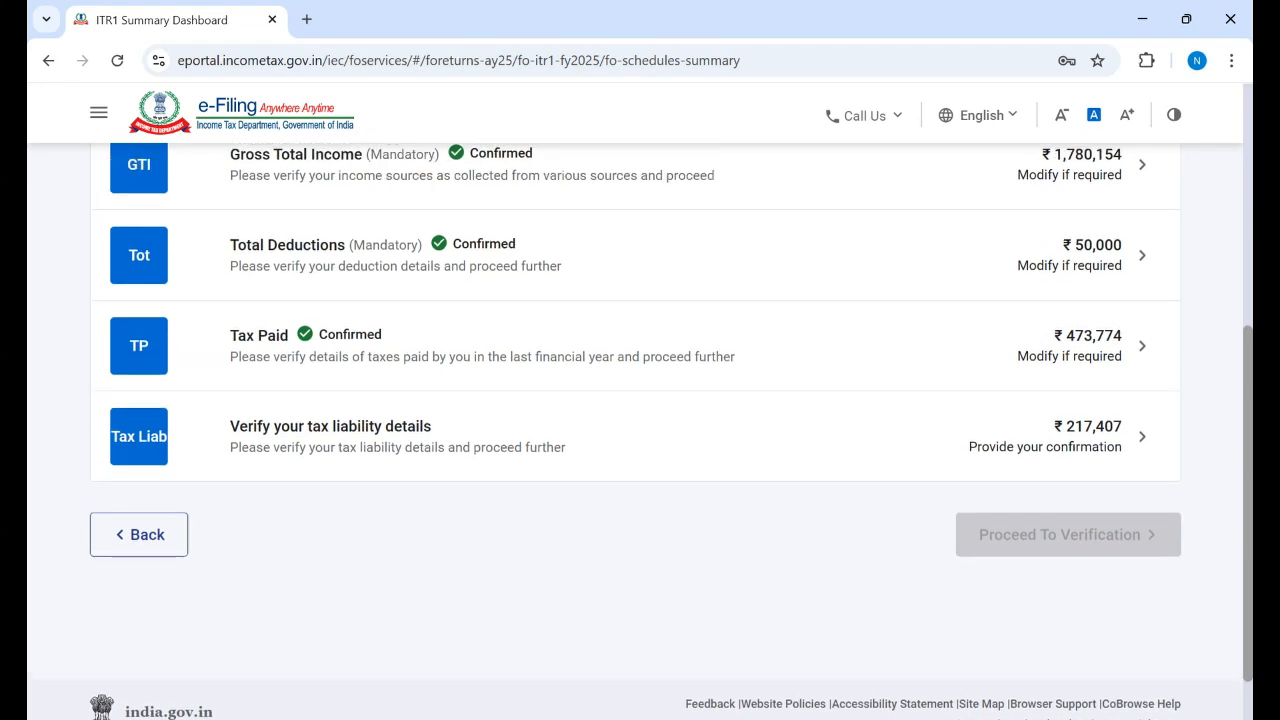
Step: Review the tax liability computation: tax ₹2,09,045 plus ₹8,362 cess, balance payable ₹2,17,407
{"action": "left_click", "coordinate": [369, 455]}
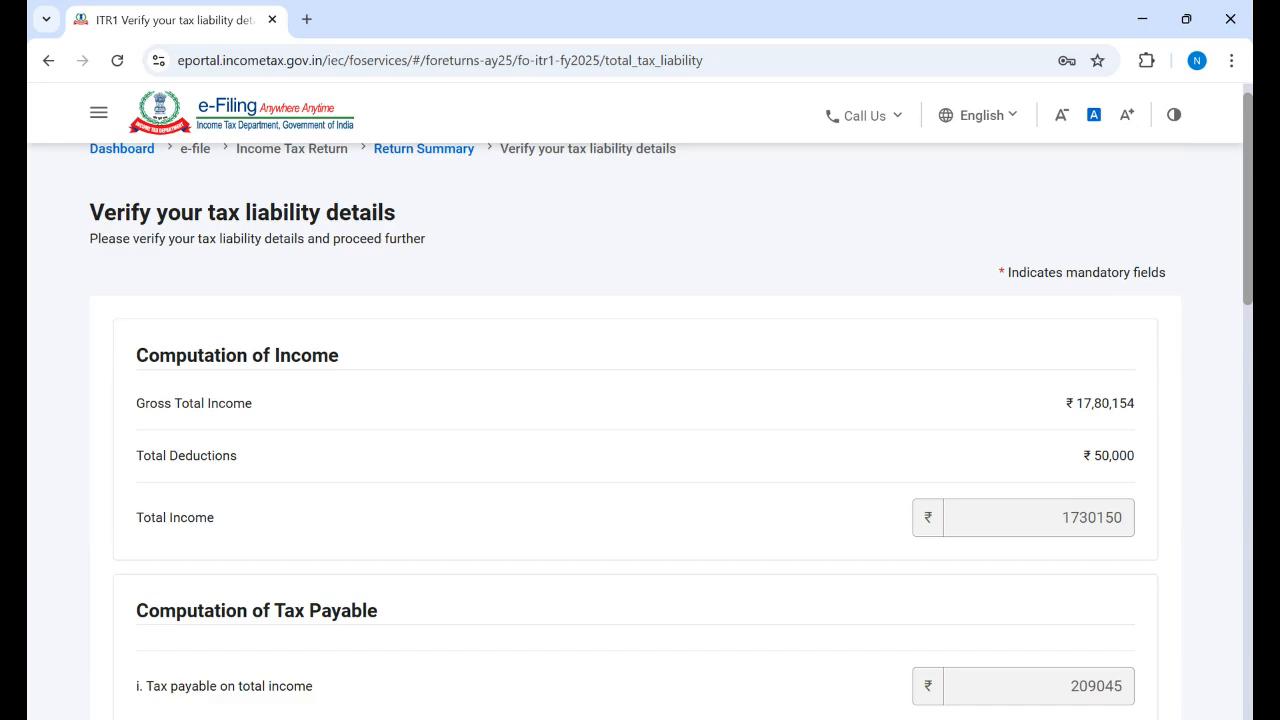
{"action": "scroll", "coordinate": [640, 430], "scroll_direction": "down", "scroll_amount": 10}
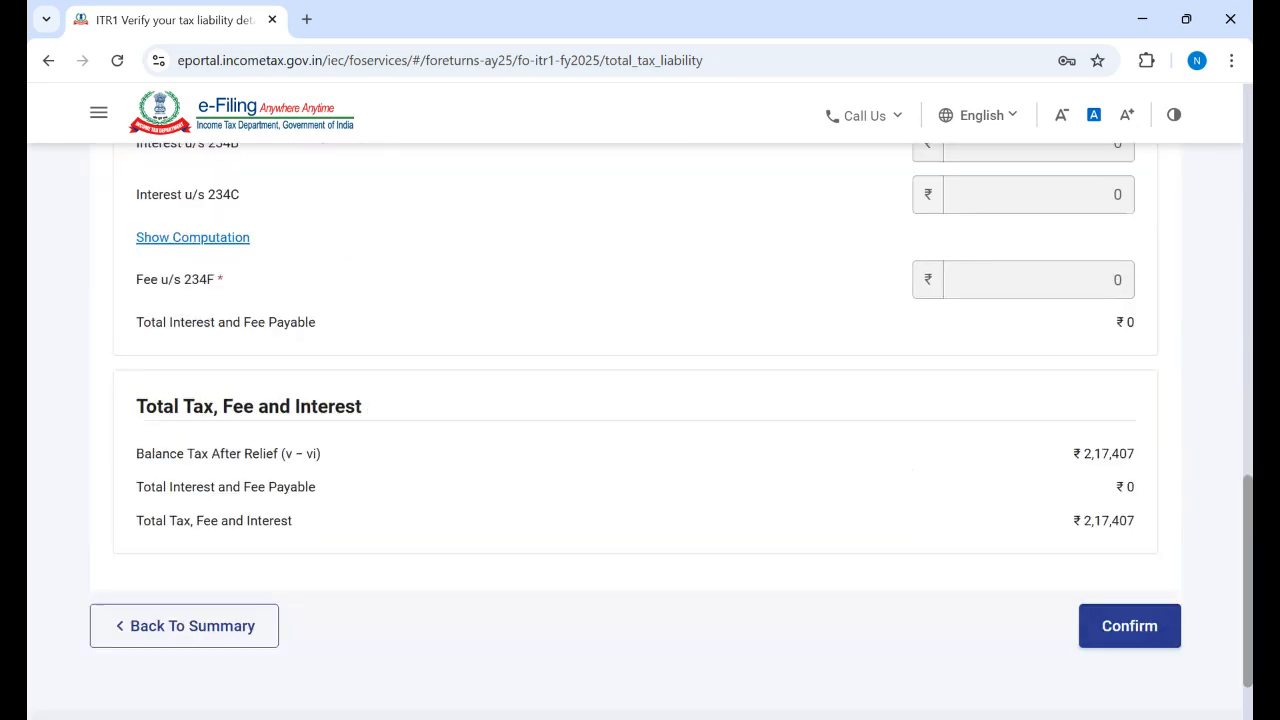
{"action": "scroll", "coordinate": [1240, 257], "scroll_direction": "up", "scroll_amount": 10}
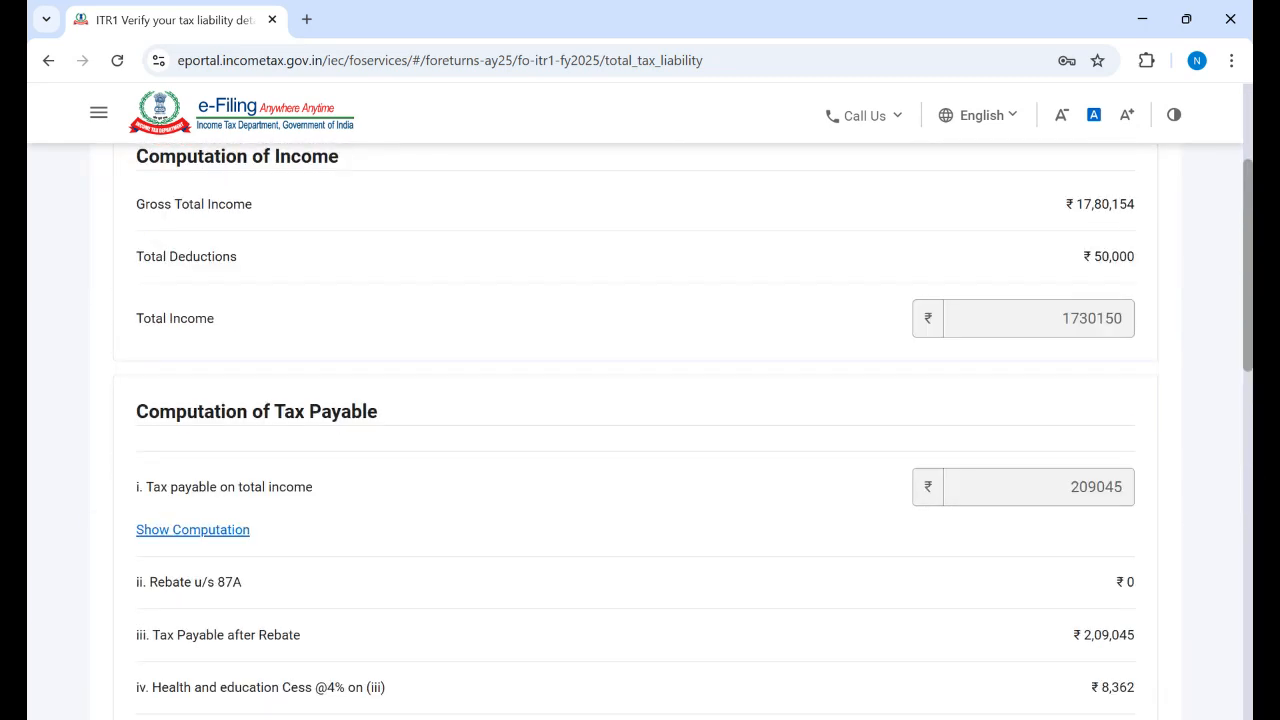
{"action": "scroll", "coordinate": [411, 451], "scroll_direction": "up", "scroll_amount": 1}
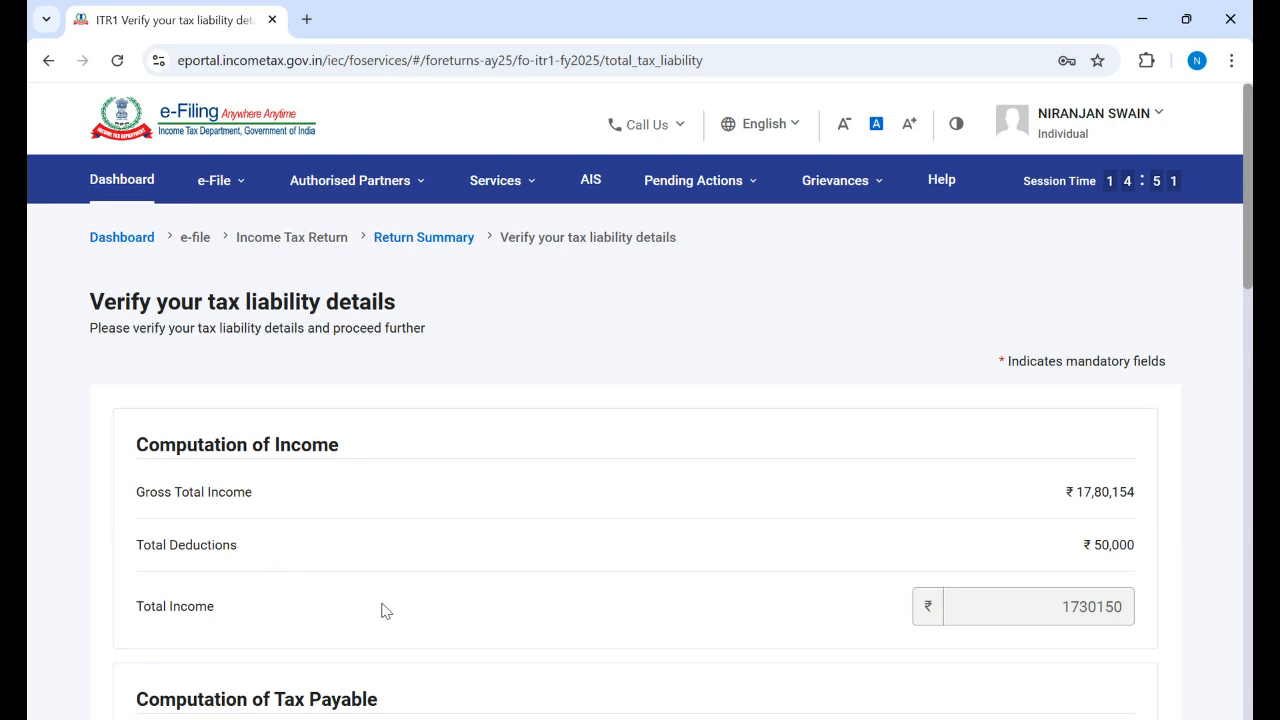
{"action": "scroll", "coordinate": [490, 572], "scroll_direction": "down", "scroll_amount": 3}
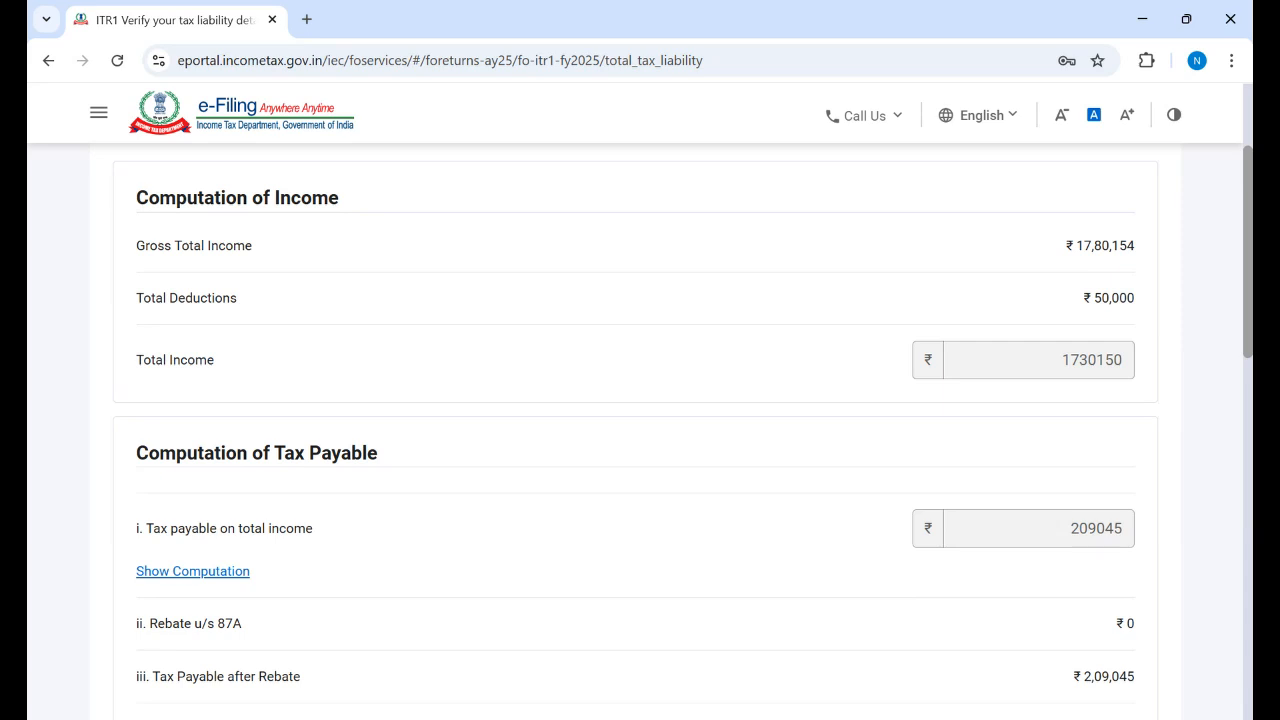
{"action": "scroll", "coordinate": [635, 430], "scroll_direction": "down", "scroll_amount": 1}
{"action": "scroll", "coordinate": [640, 400], "scroll_direction": "up", "scroll_amount": 2}
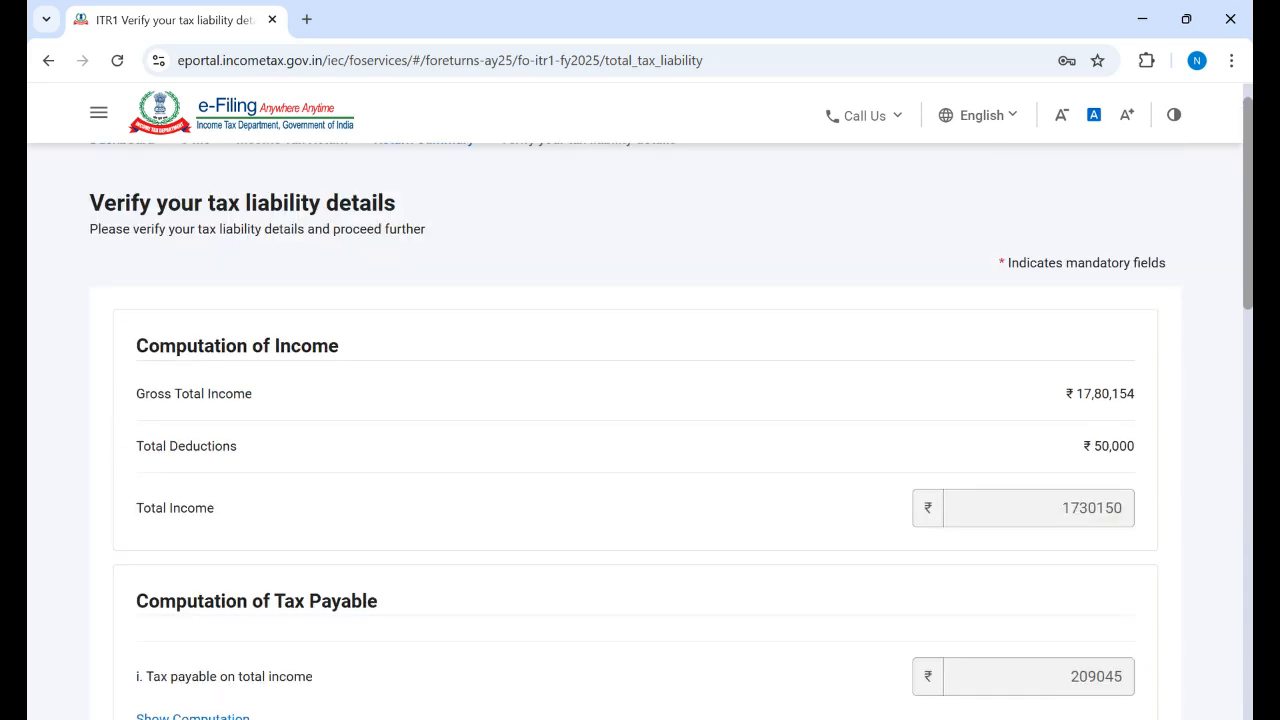
{"action": "scroll", "coordinate": [640, 400], "scroll_direction": "down", "scroll_amount": 1}
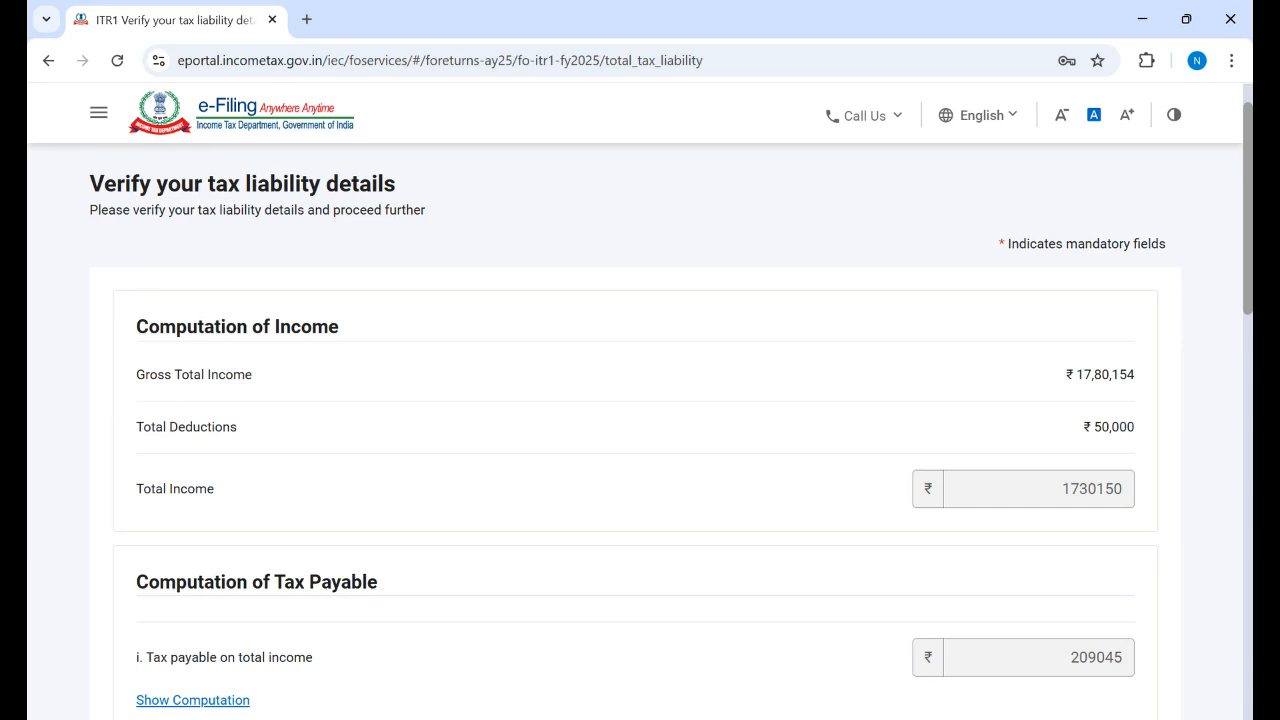
{"action": "scroll", "coordinate": [640, 400], "scroll_direction": "down", "scroll_amount": 2}
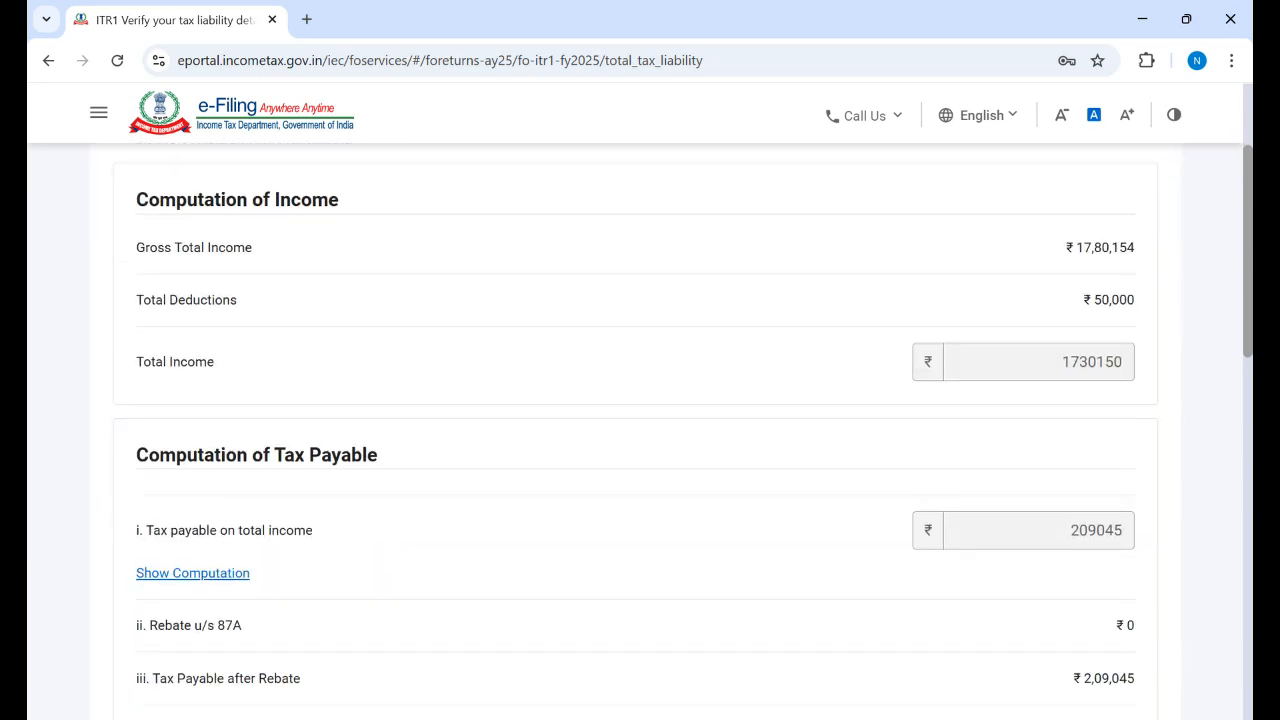
{"action": "scroll", "coordinate": [640, 430], "scroll_direction": "down", "scroll_amount": 2}
{"action": "scroll", "coordinate": [1240, 371], "scroll_direction": "down", "scroll_amount": 3}
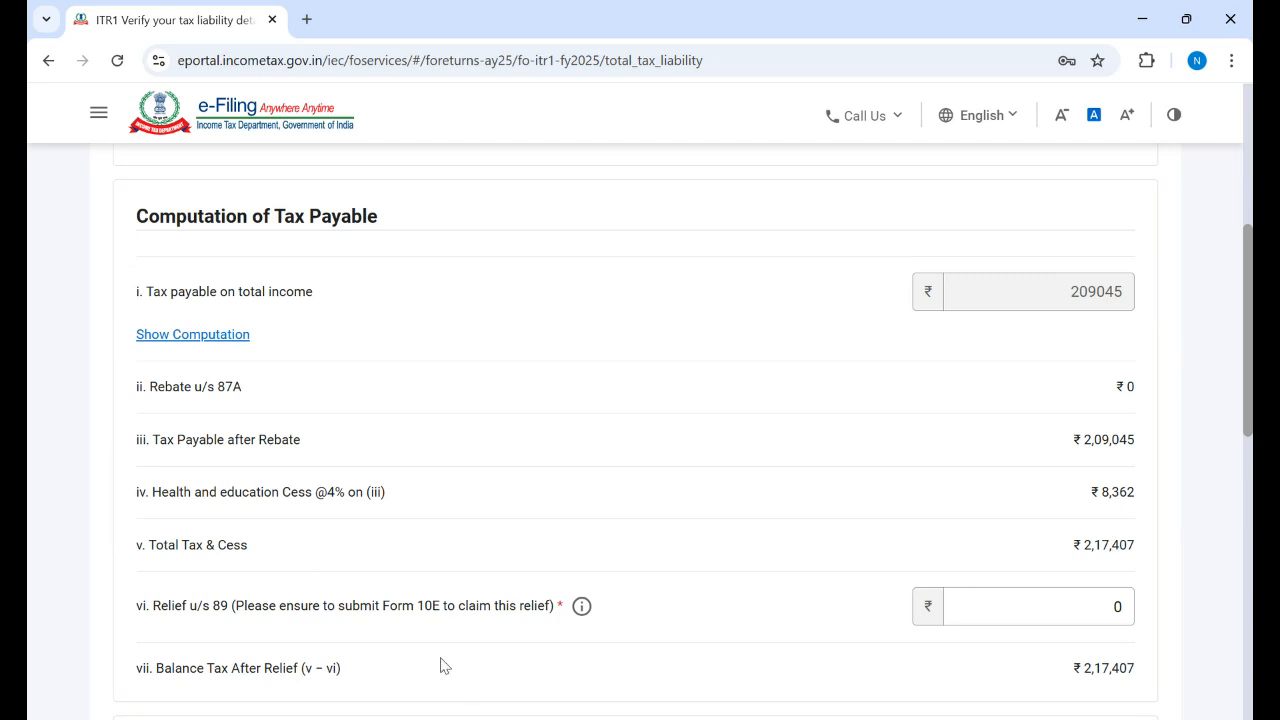
{"action": "scroll", "coordinate": [636, 430], "scroll_direction": "down", "scroll_amount": 1}
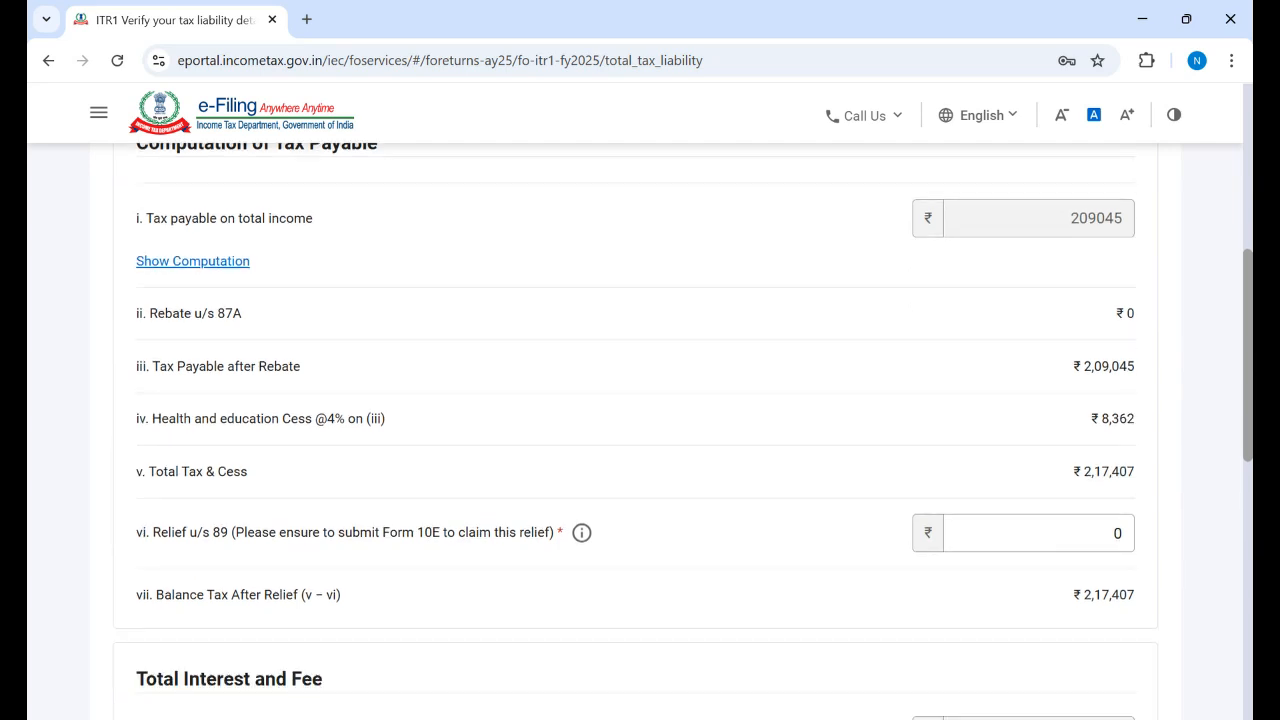
{"action": "scroll", "coordinate": [636, 430], "scroll_direction": "up", "scroll_amount": 2}
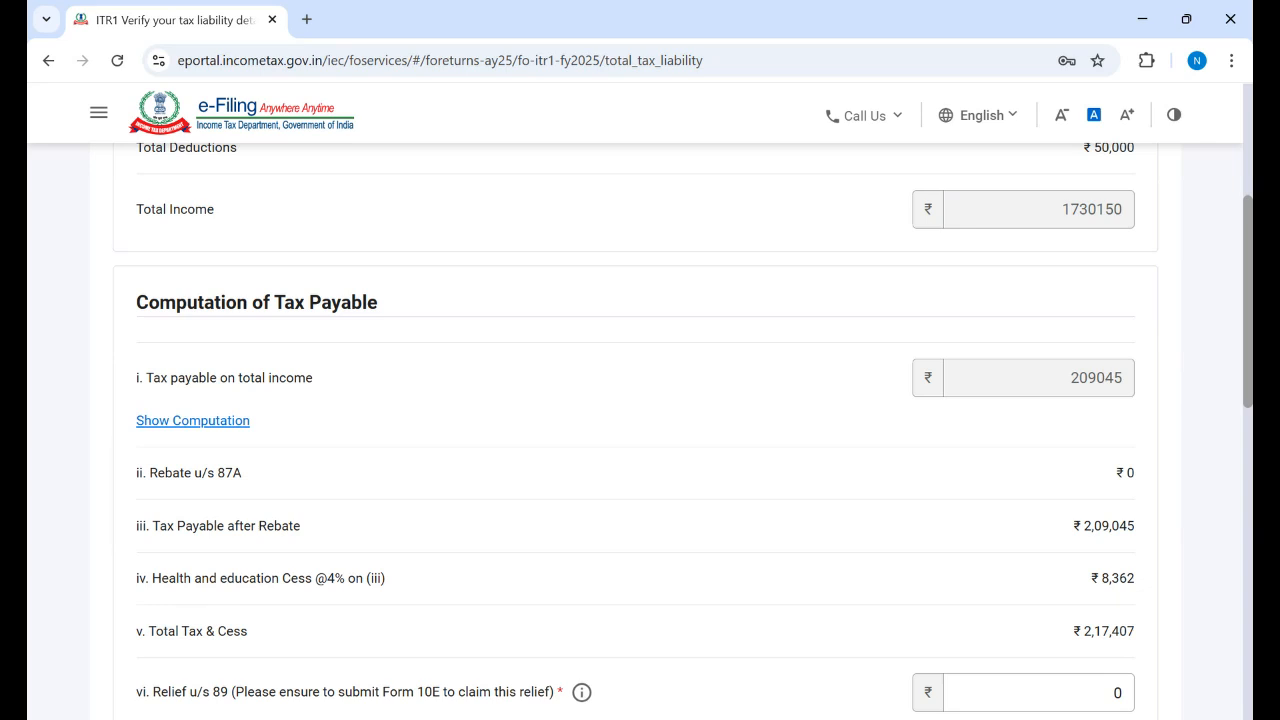
{"action": "scroll", "coordinate": [636, 430], "scroll_direction": "up", "scroll_amount": 3}
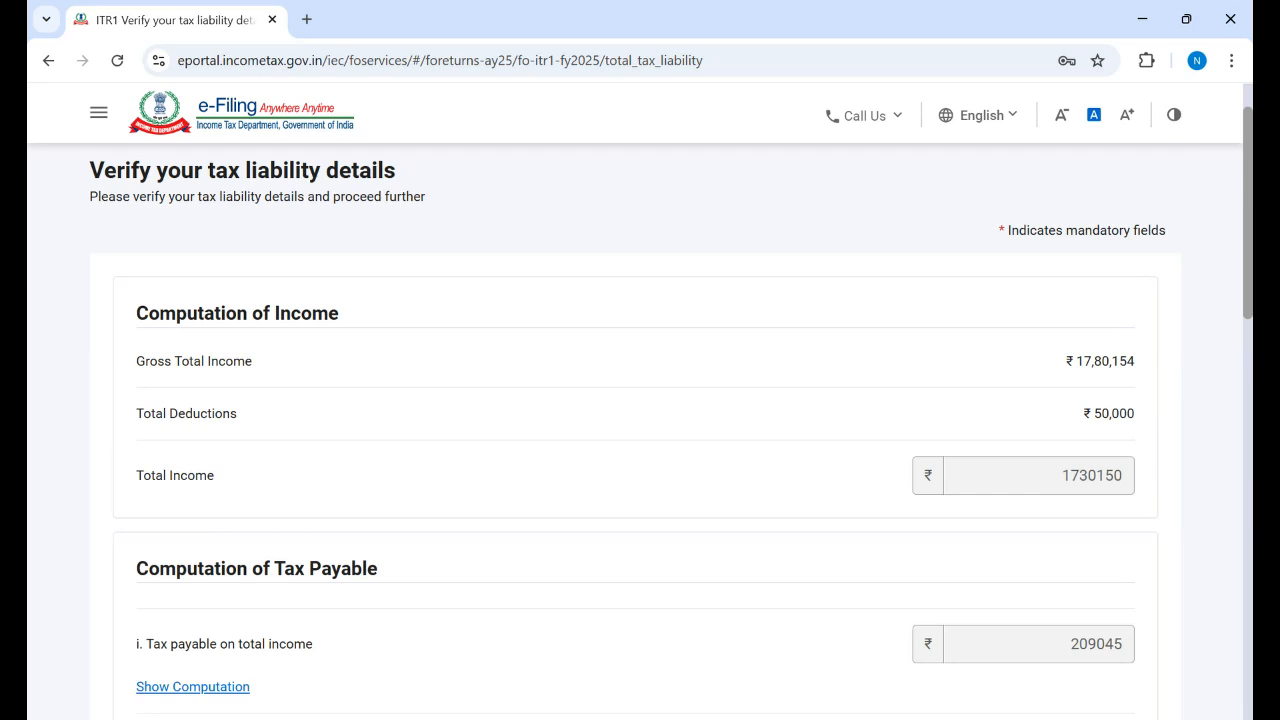
{"action": "scroll", "coordinate": [640, 430], "scroll_direction": "down", "scroll_amount": 4}
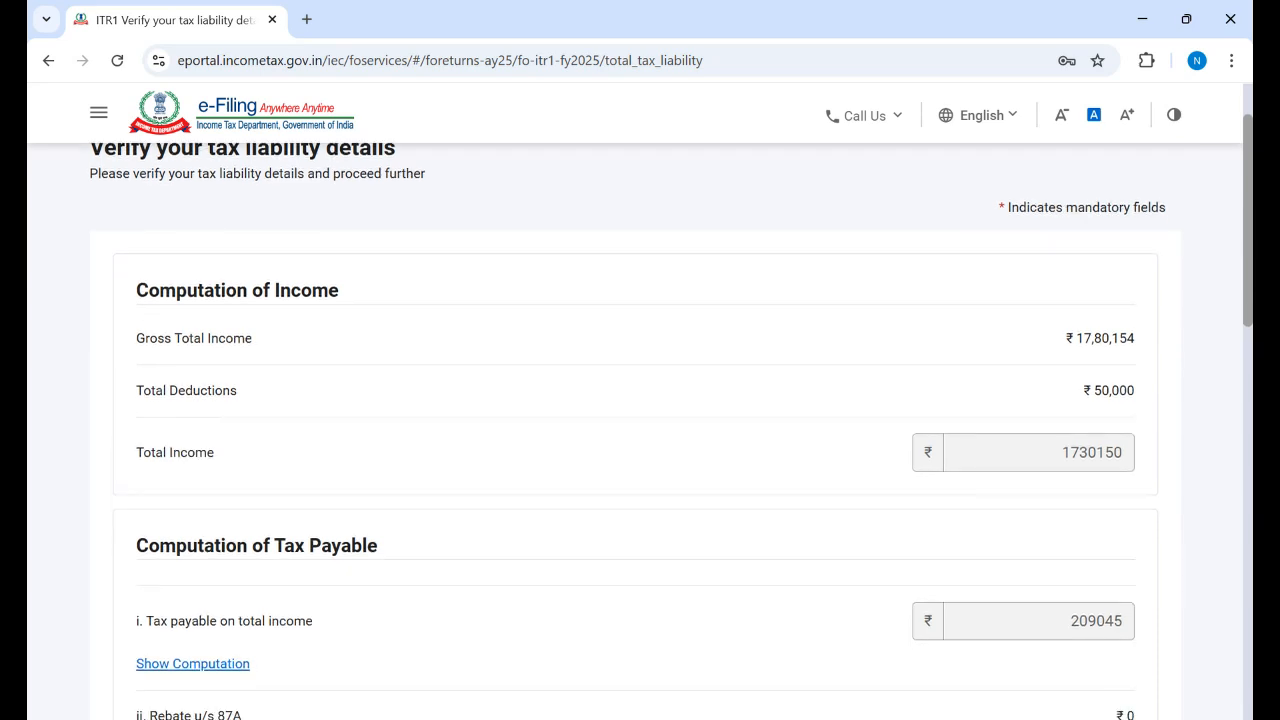
{"action": "scroll", "coordinate": [640, 430], "scroll_direction": "down", "scroll_amount": 1}
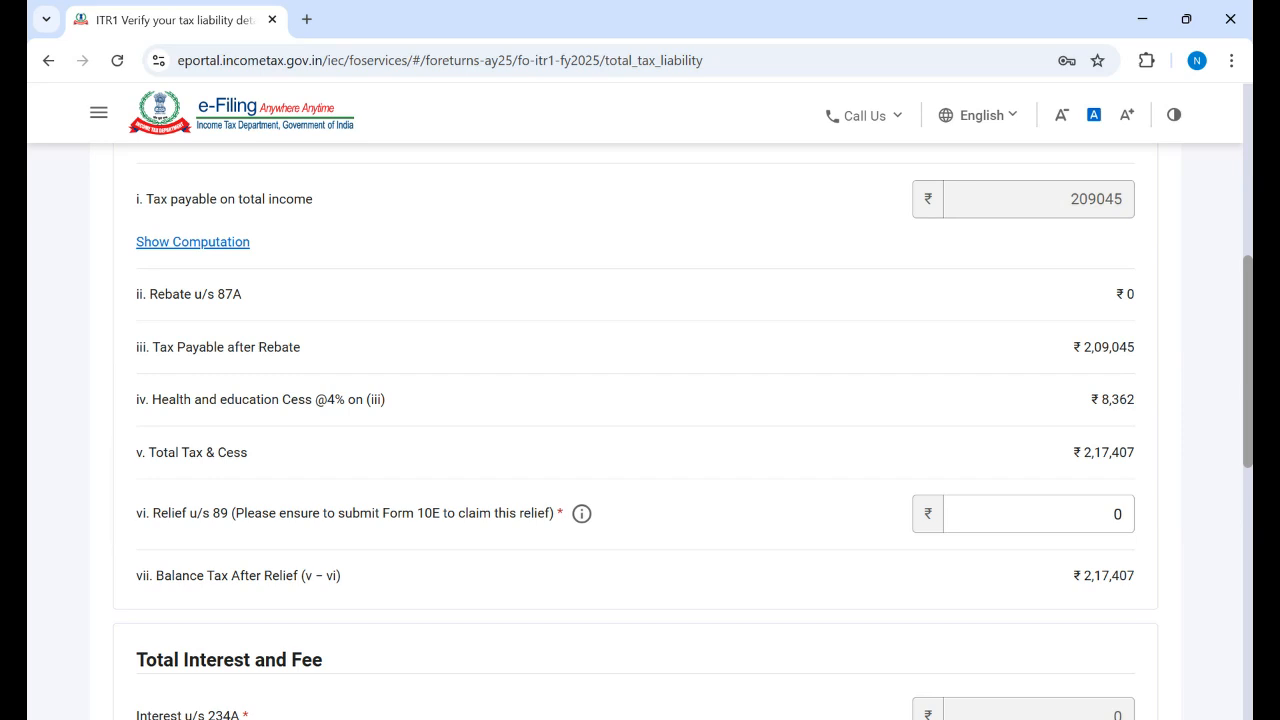
{"action": "scroll", "coordinate": [640, 440], "scroll_direction": "down", "scroll_amount": 1}
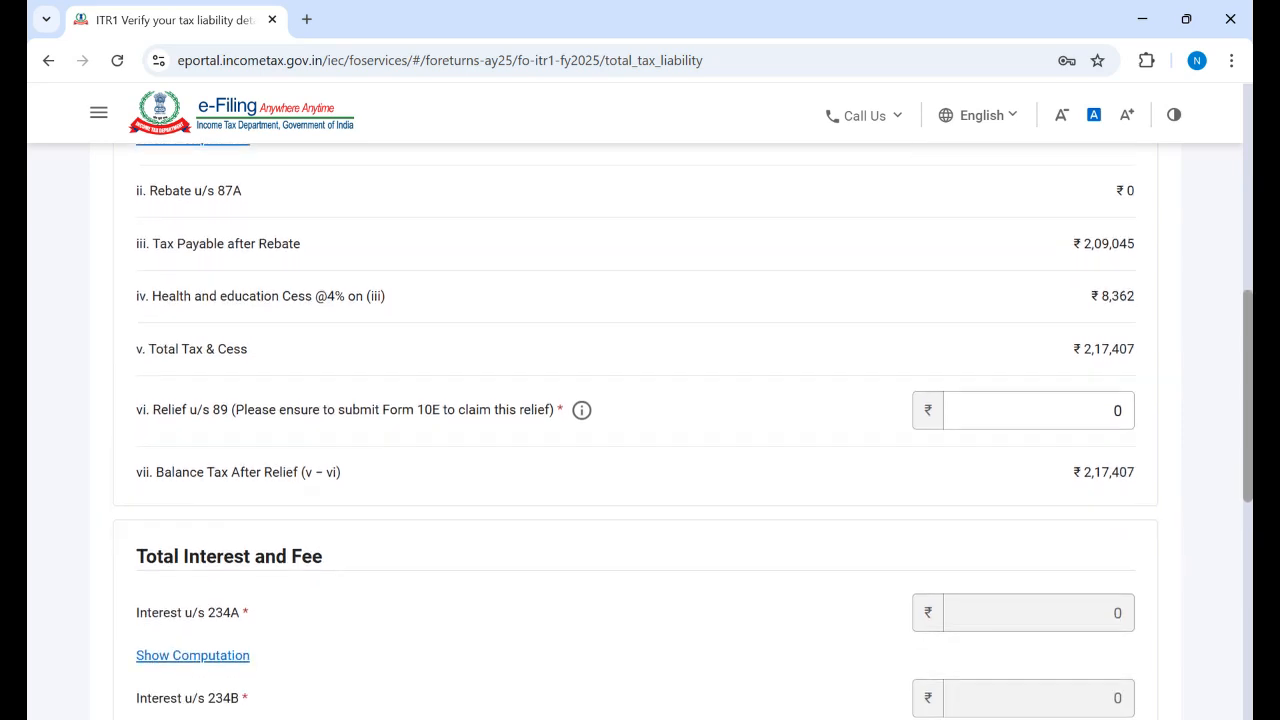
{"action": "scroll", "coordinate": [1240, 545], "scroll_direction": "down", "scroll_amount": 2}
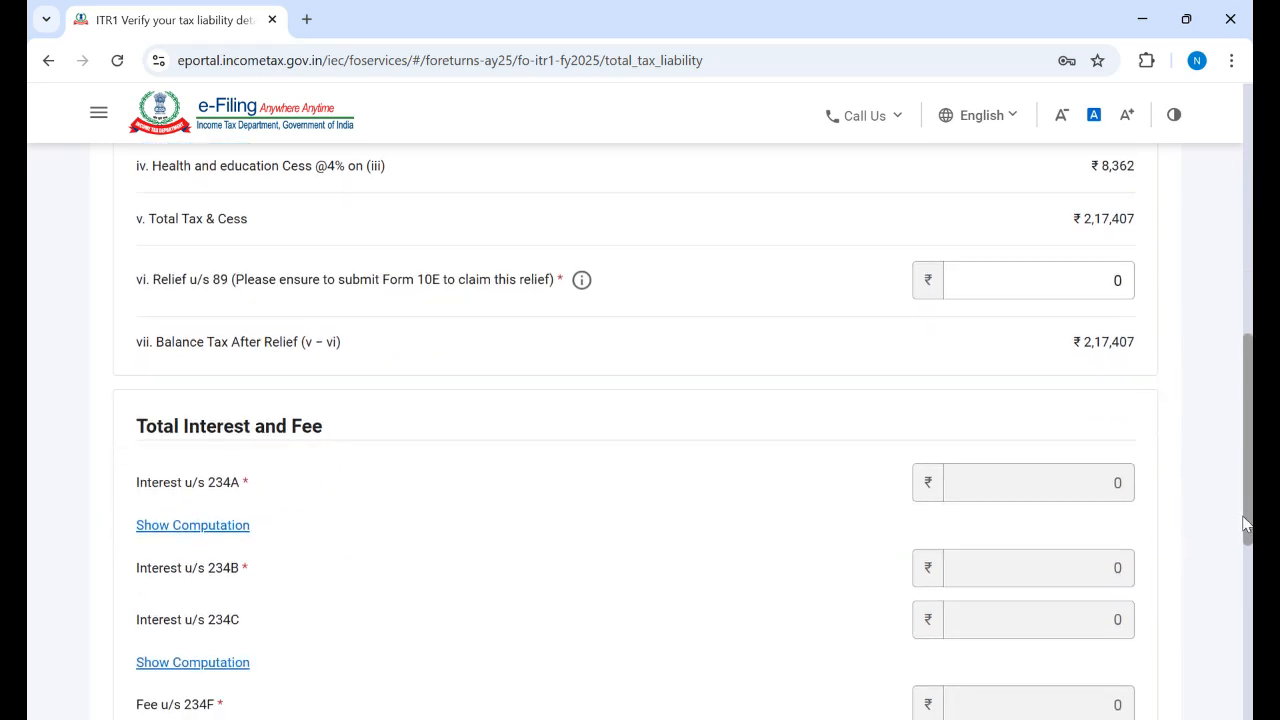
{"action": "scroll", "coordinate": [1237, 545], "scroll_direction": "down", "scroll_amount": 1}
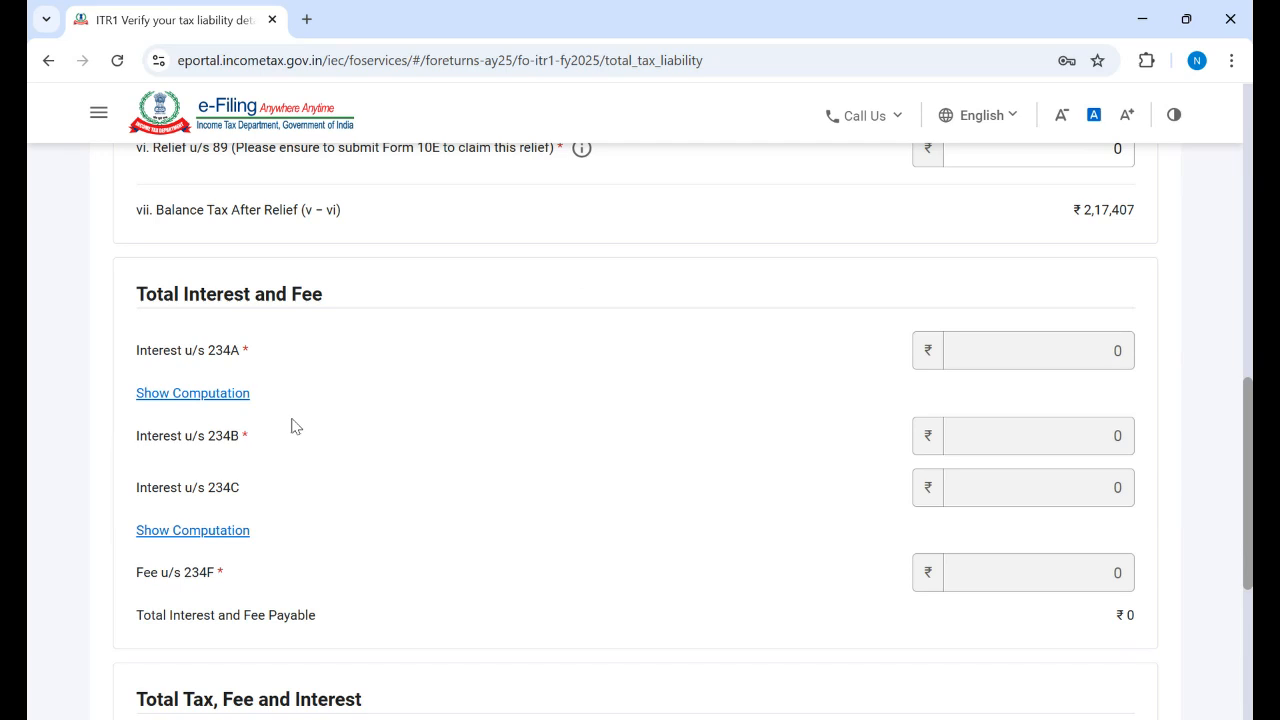
{"action": "left_click", "coordinate": [236, 354]}
{"action": "scroll", "coordinate": [640, 420], "scroll_direction": "down", "scroll_amount": 3}
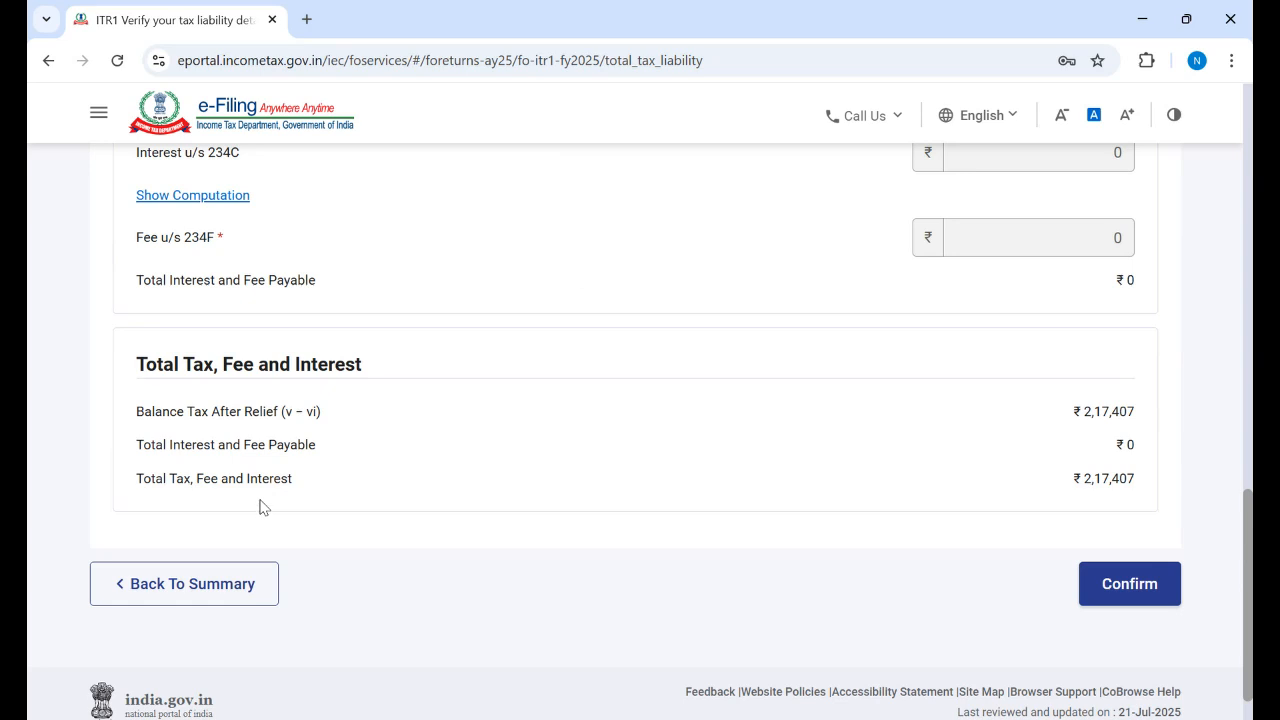
{"action": "left_click", "coordinate": [1130, 594]}
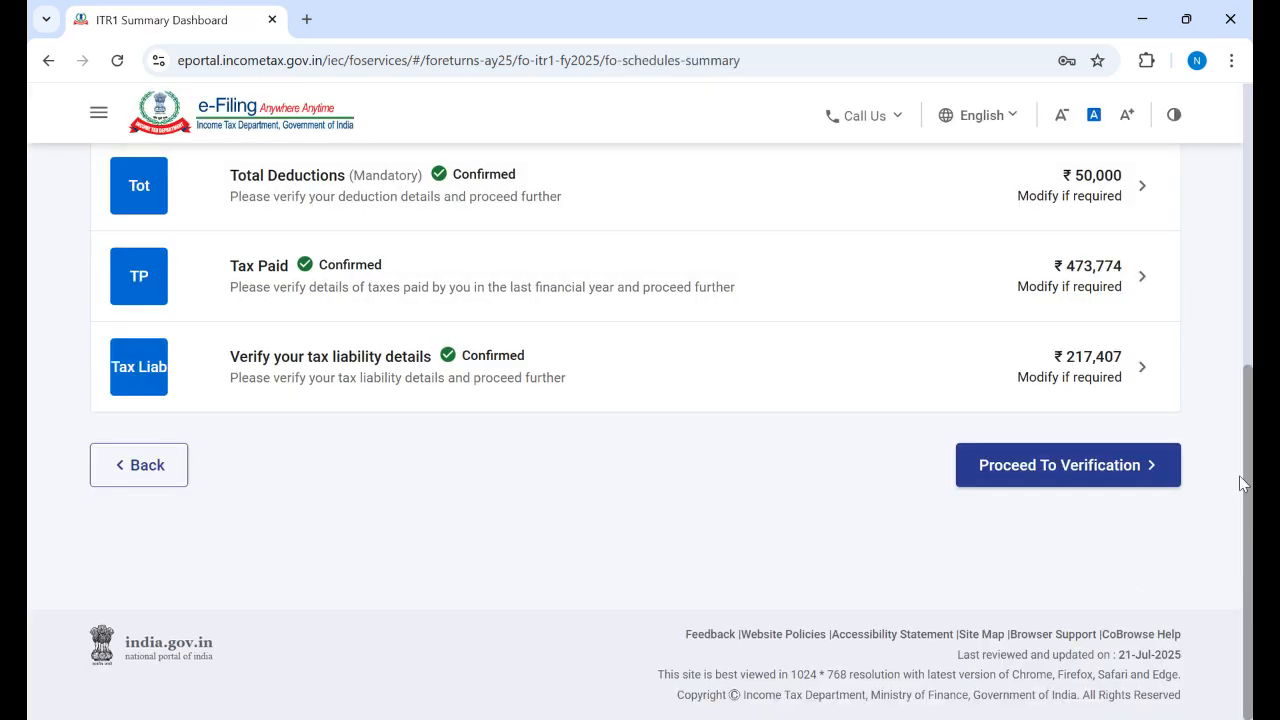
{"action": "left_click", "coordinate": [1057, 476]}
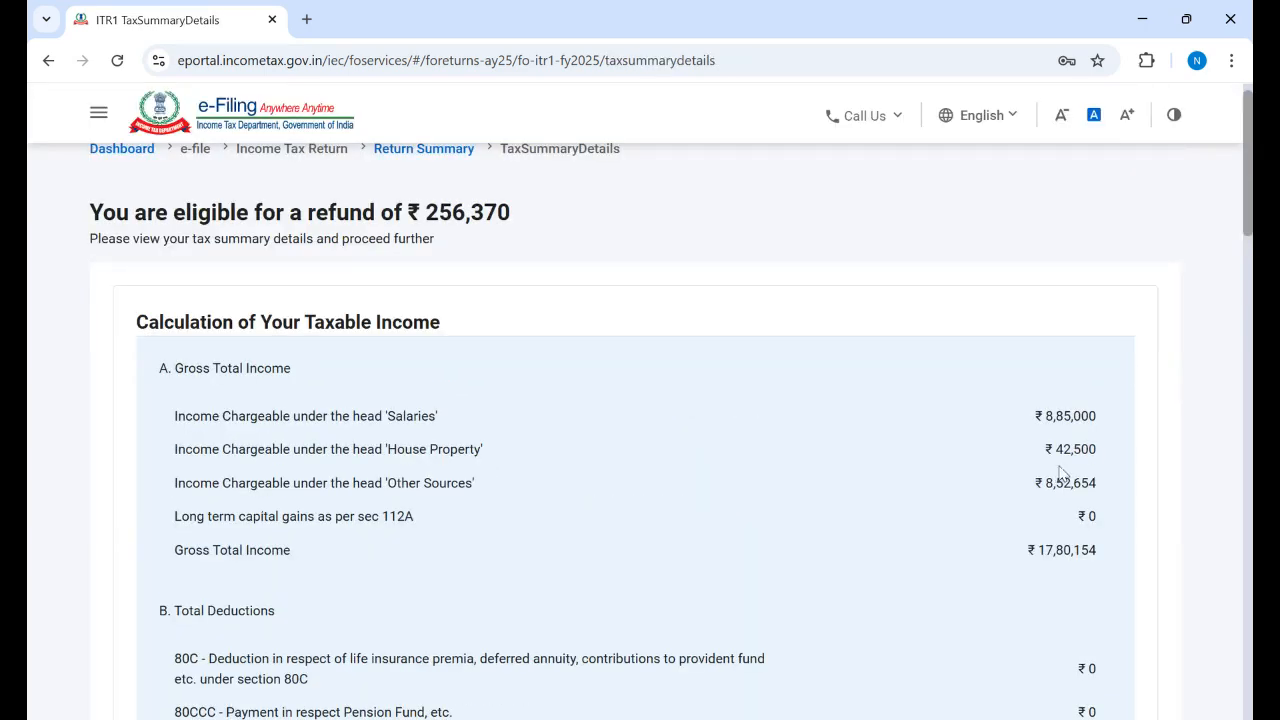
{"action": "scroll", "coordinate": [640, 430], "scroll_direction": "down", "scroll_amount": 4}
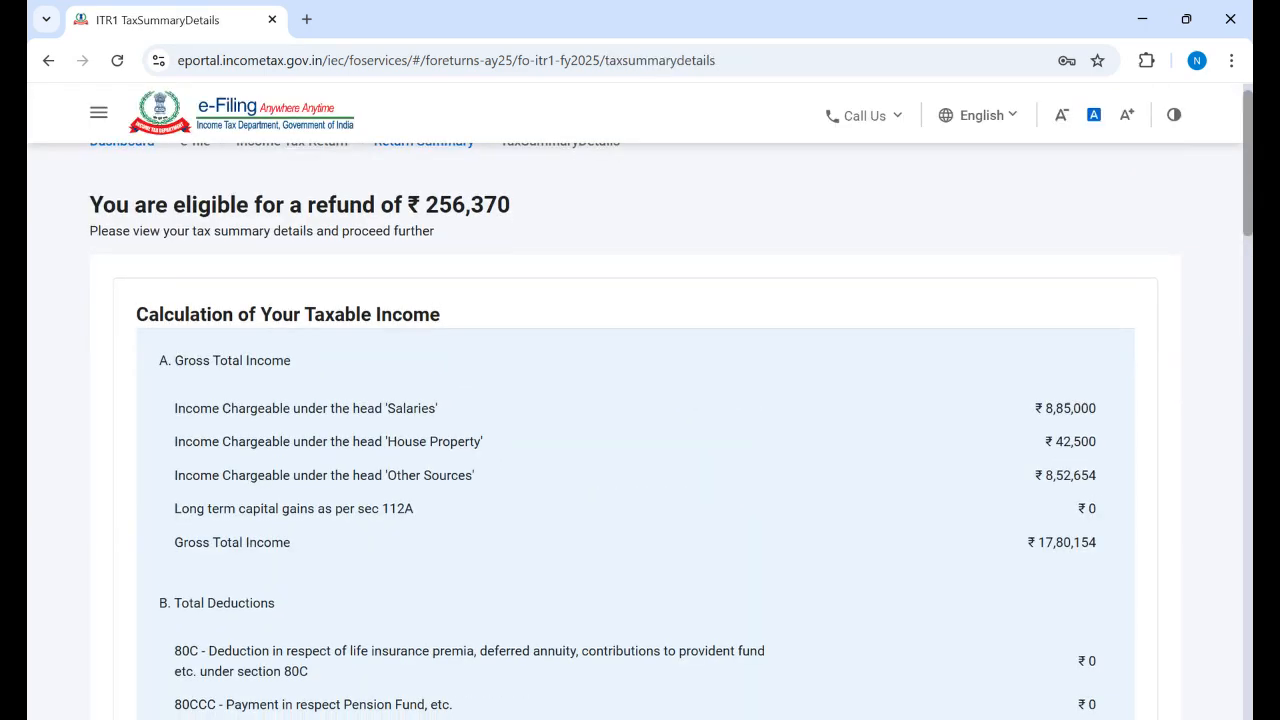
{"action": "scroll", "coordinate": [640, 430], "scroll_direction": "down", "scroll_amount": 3}
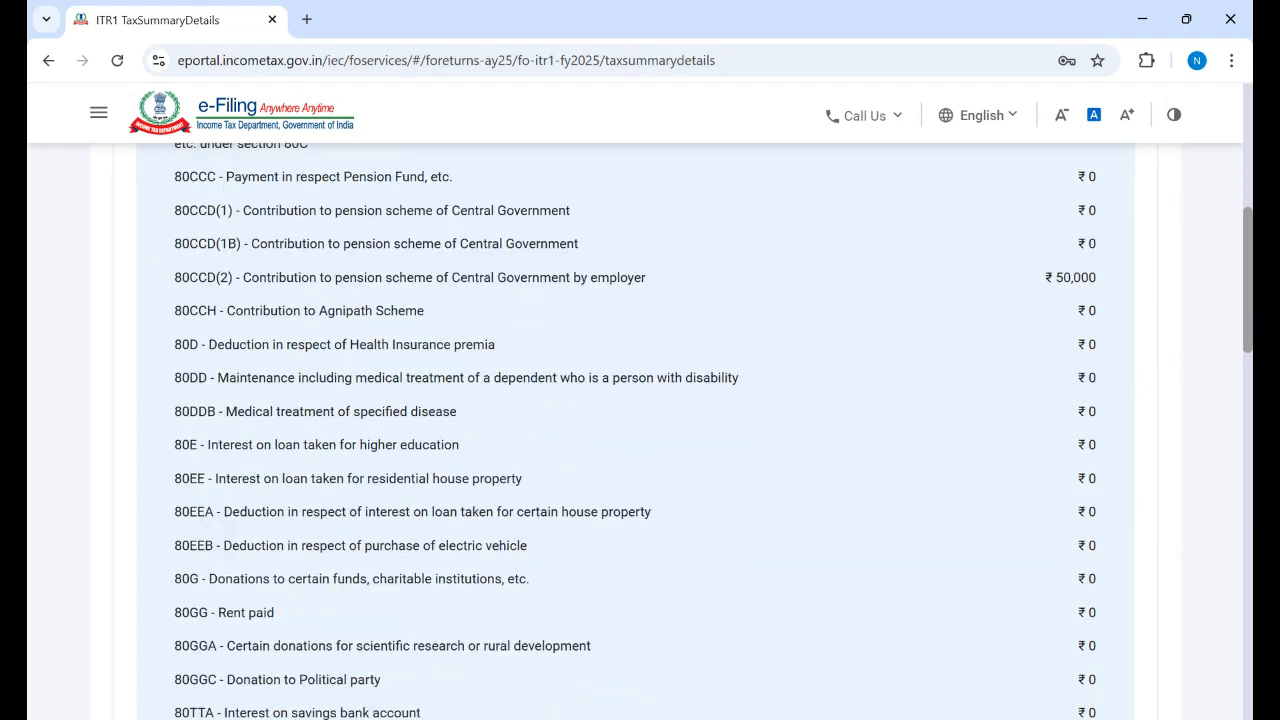
{"action": "scroll", "coordinate": [640, 430], "scroll_direction": "up", "scroll_amount": 3}
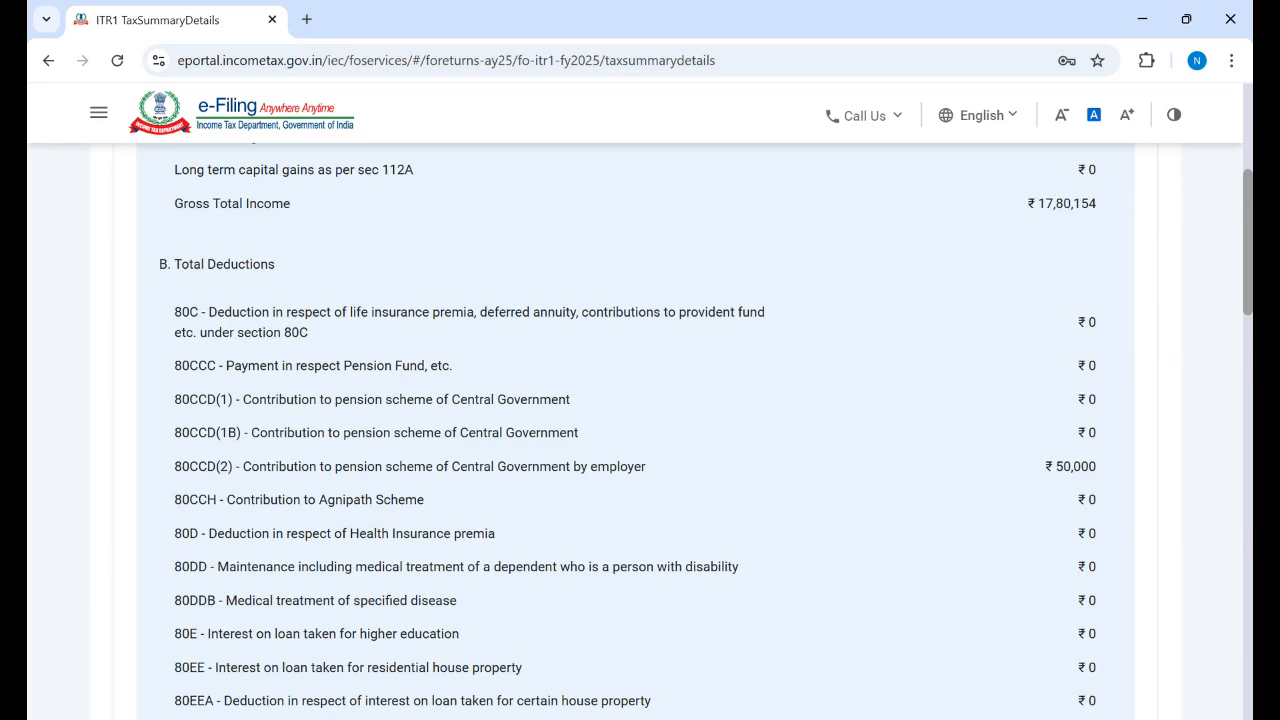
{"action": "scroll", "coordinate": [640, 430], "scroll_direction": "down", "scroll_amount": 3}
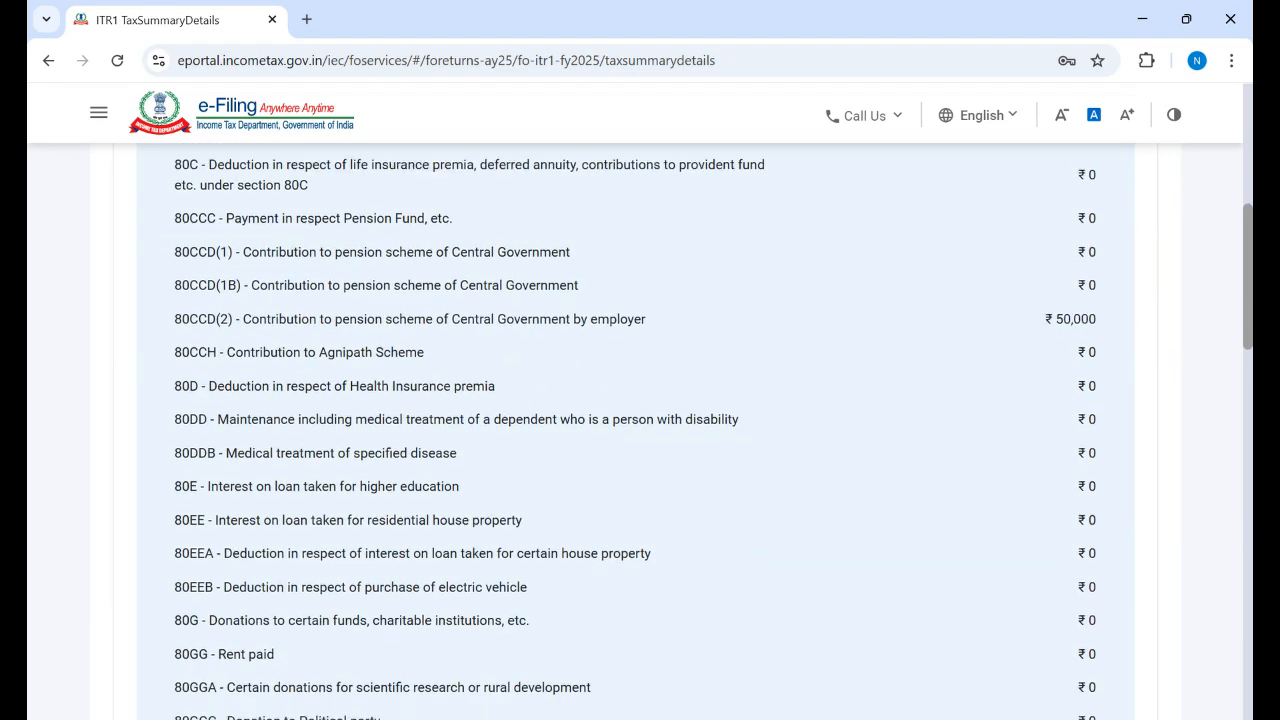
{"action": "scroll", "coordinate": [640, 430], "scroll_direction": "down", "scroll_amount": 2}
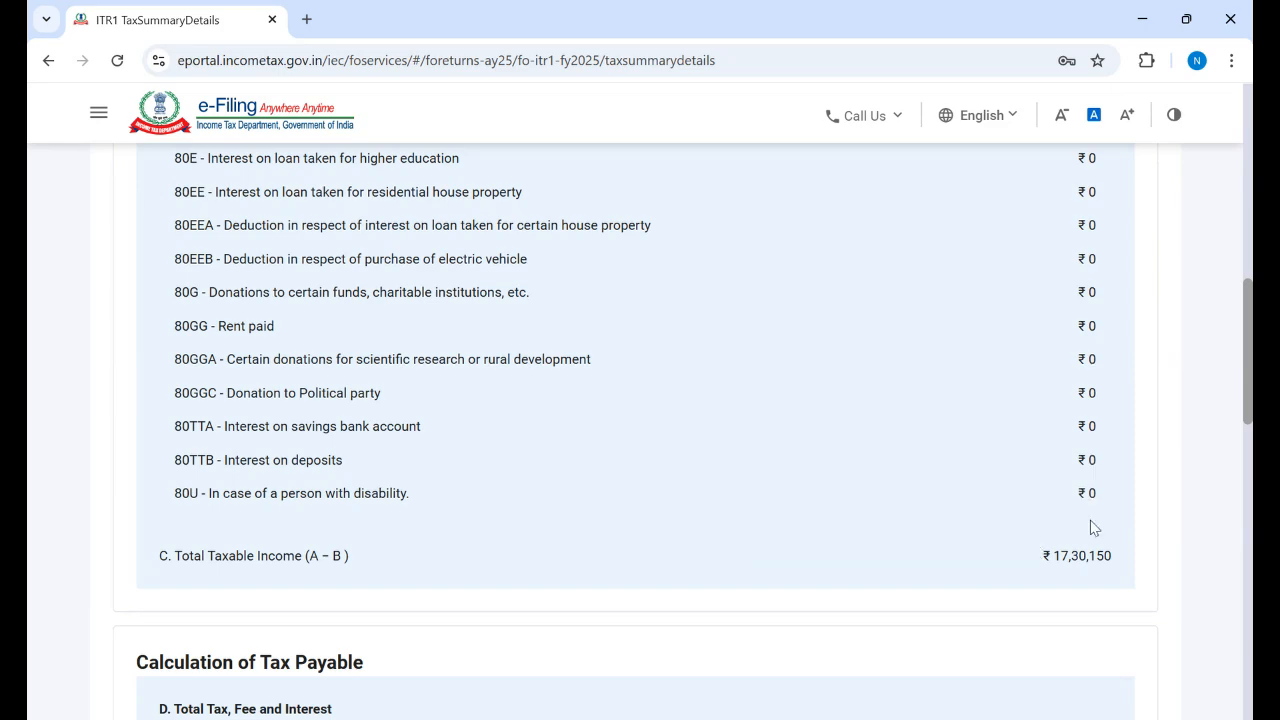
{"action": "scroll", "coordinate": [640, 430], "scroll_direction": "up", "scroll_amount": 4}
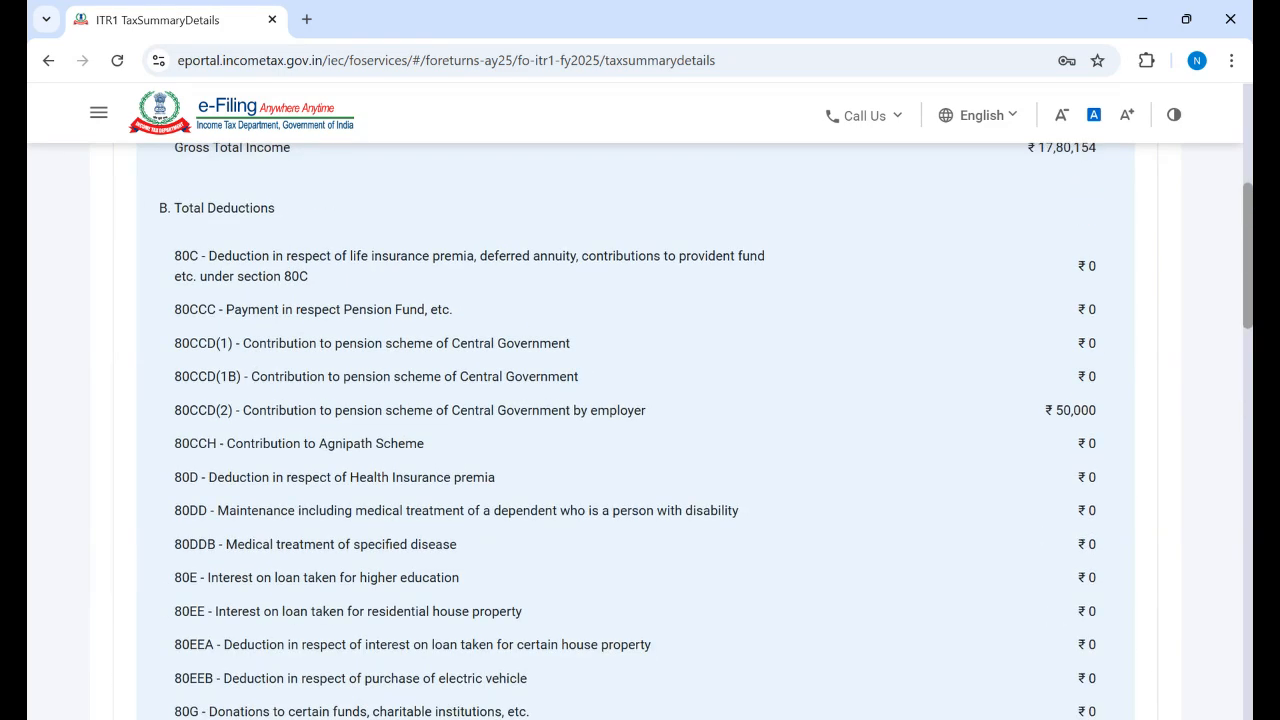
{"action": "scroll", "coordinate": [640, 430], "scroll_direction": "down", "scroll_amount": 7}
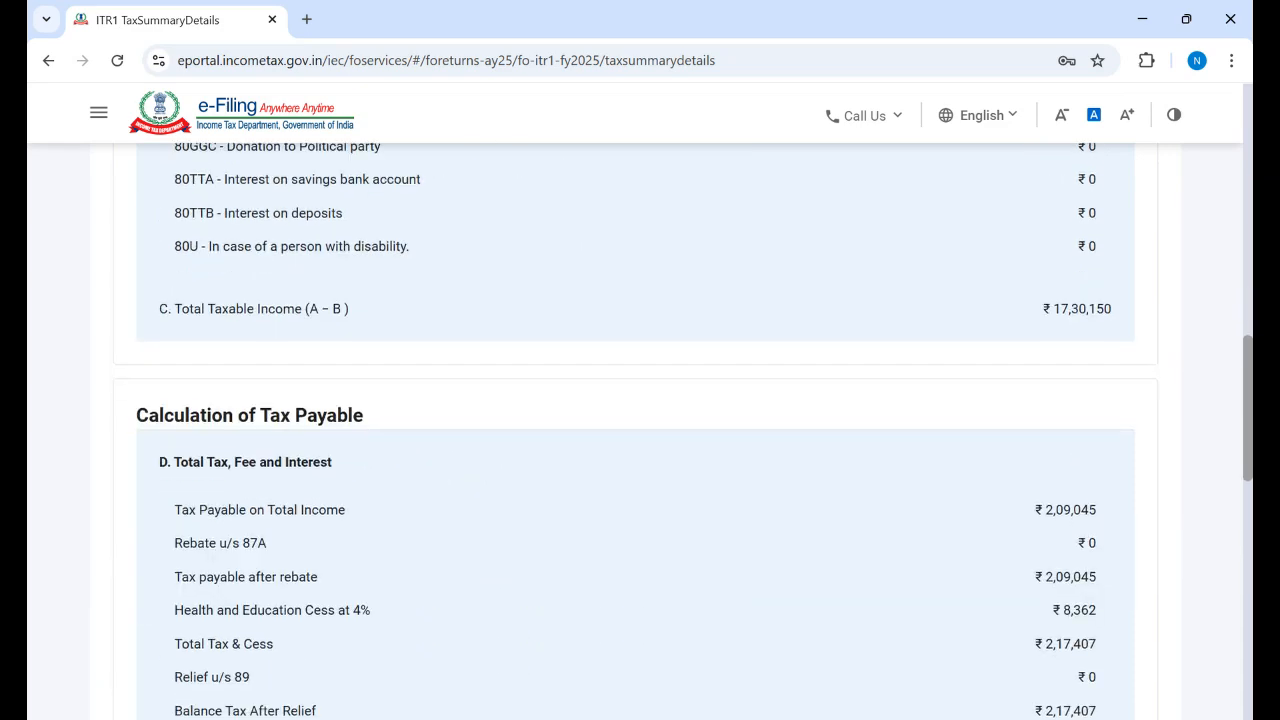
{"action": "scroll", "coordinate": [640, 430], "scroll_direction": "down", "scroll_amount": 3}
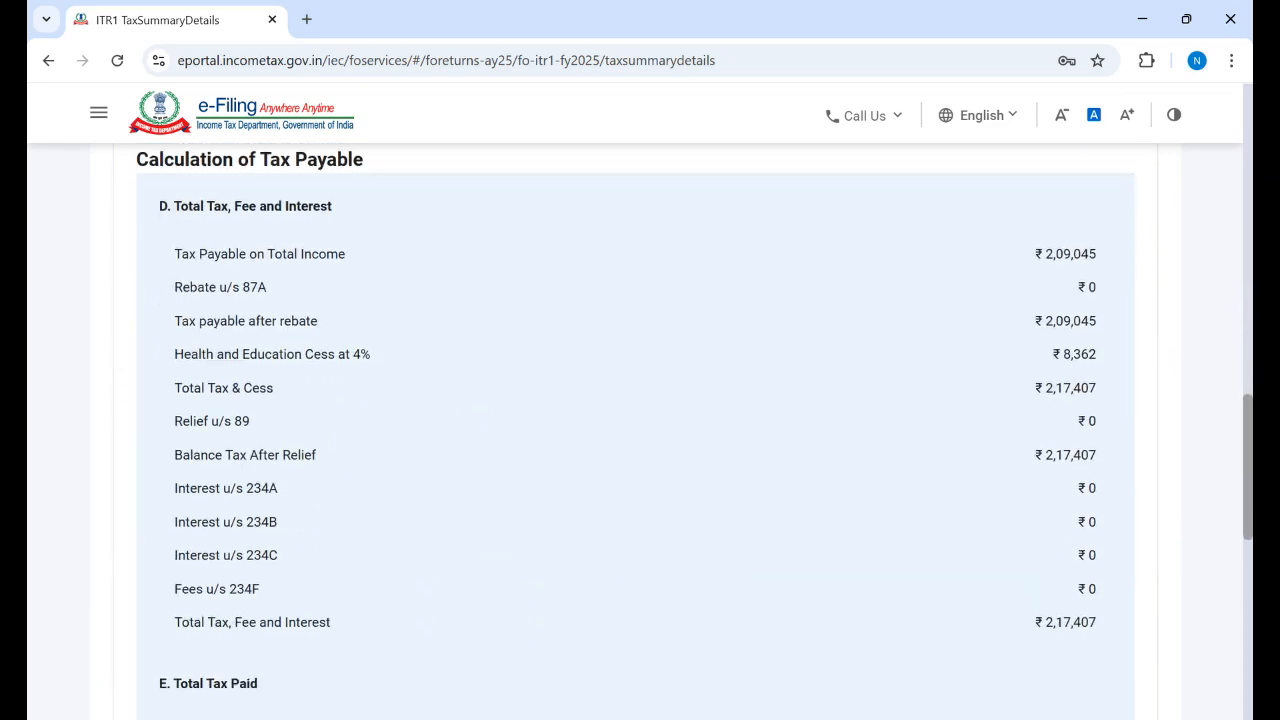
{"action": "scroll", "coordinate": [1247, 527], "scroll_direction": "down", "scroll_amount": 2}
{"action": "left_click_drag", "start_coordinate": [1246, 525], "coordinate": [1240, 589]}
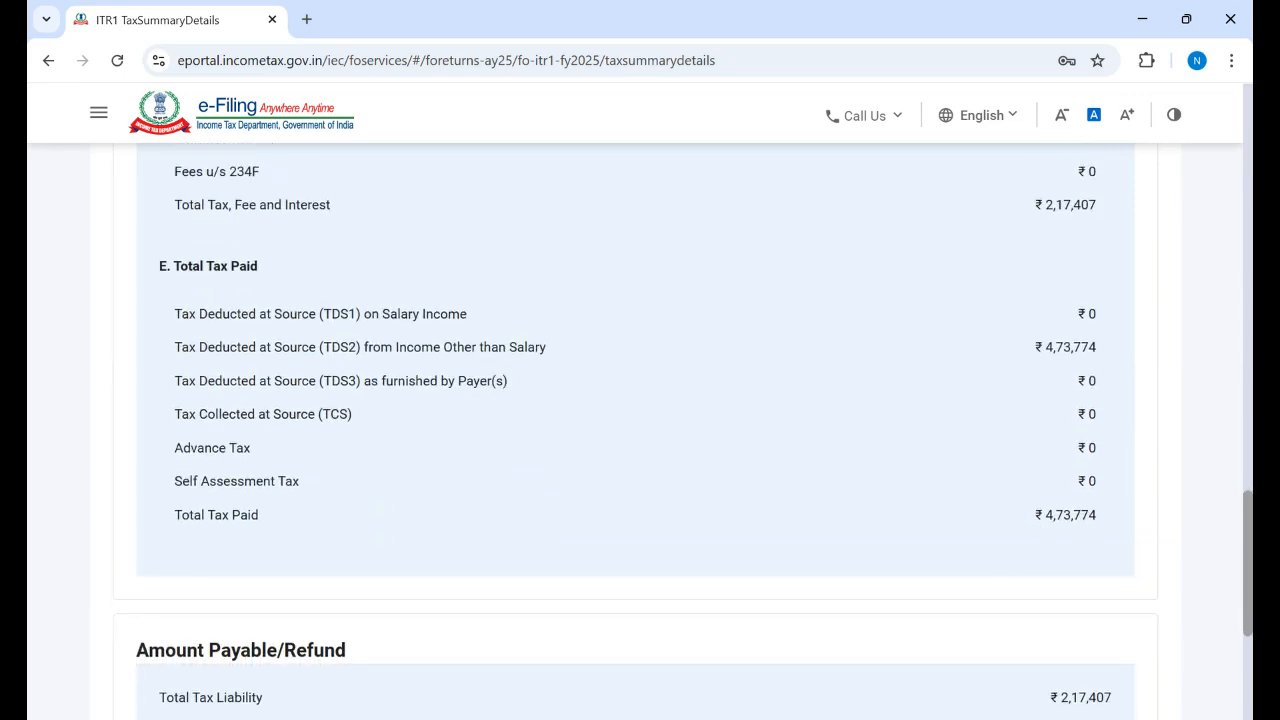
{"action": "scroll", "coordinate": [1092, 640], "scroll_direction": "down", "scroll_amount": 3}
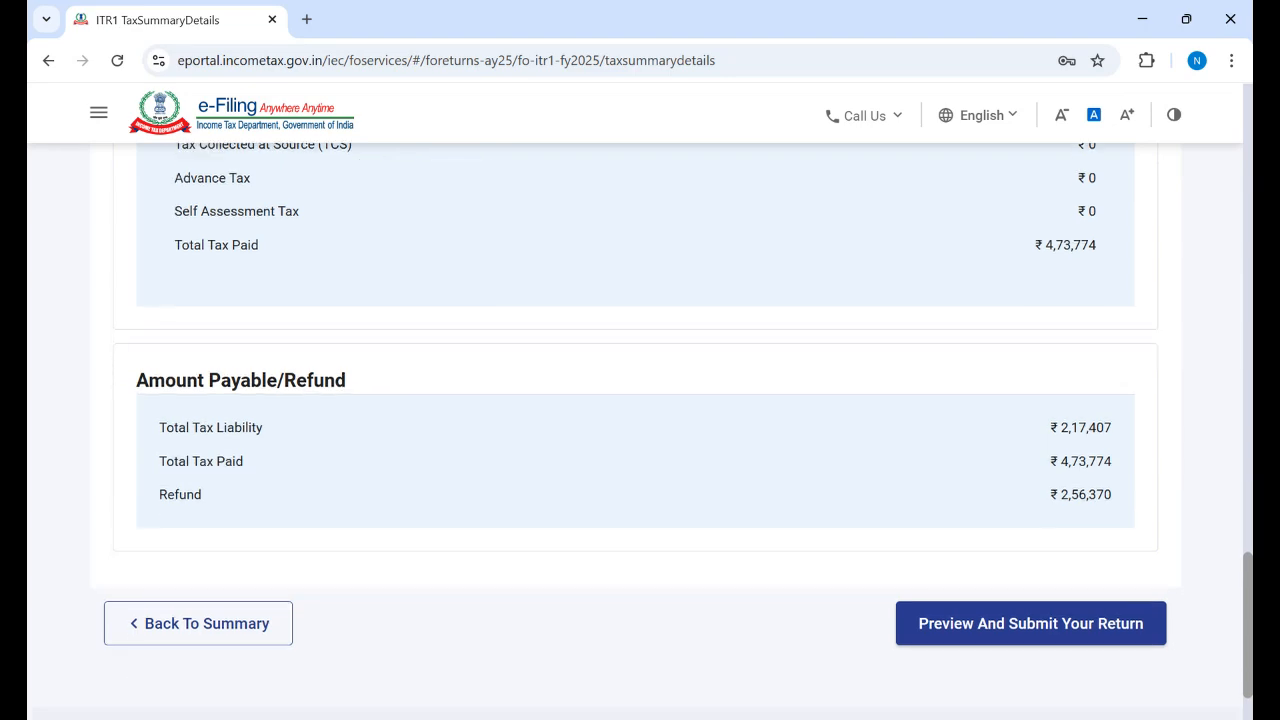
Step: On the return preview page, accept the verification declaration and leave filing capacity as Self
{"action": "left_click", "coordinate": [993, 632]}
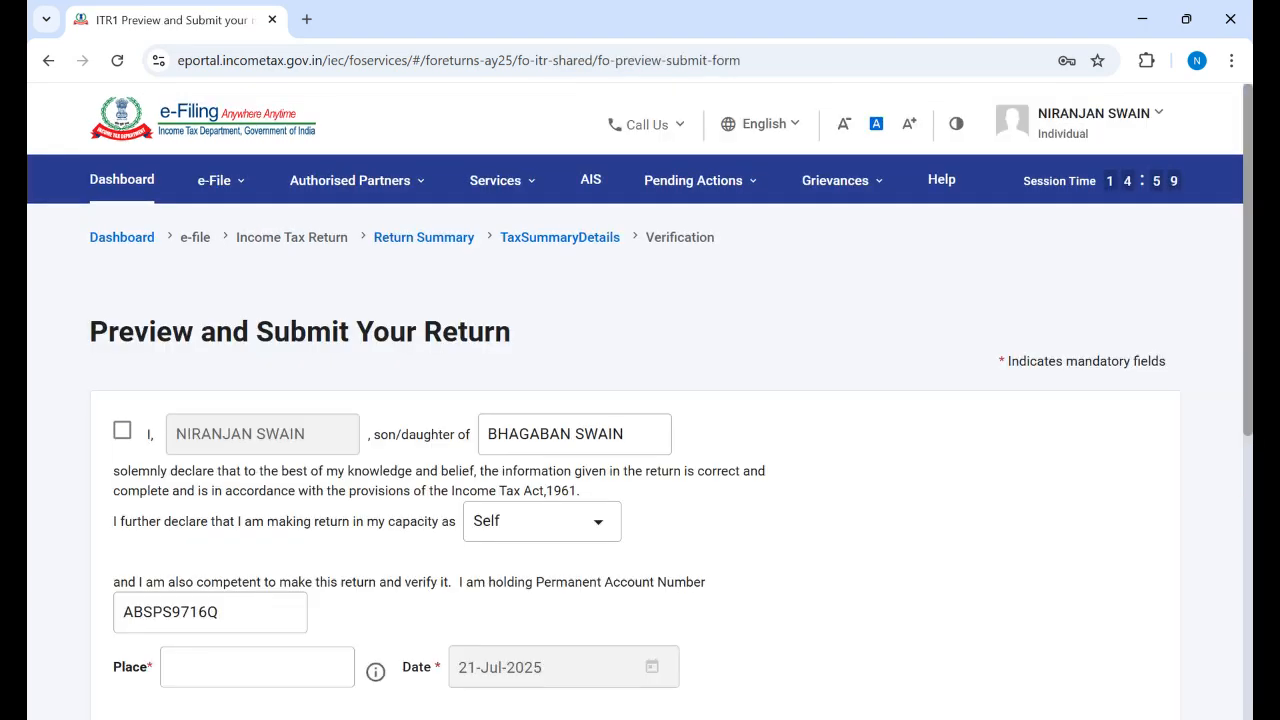
{"action": "scroll", "coordinate": [239, 351], "scroll_direction": "down", "scroll_amount": 2}
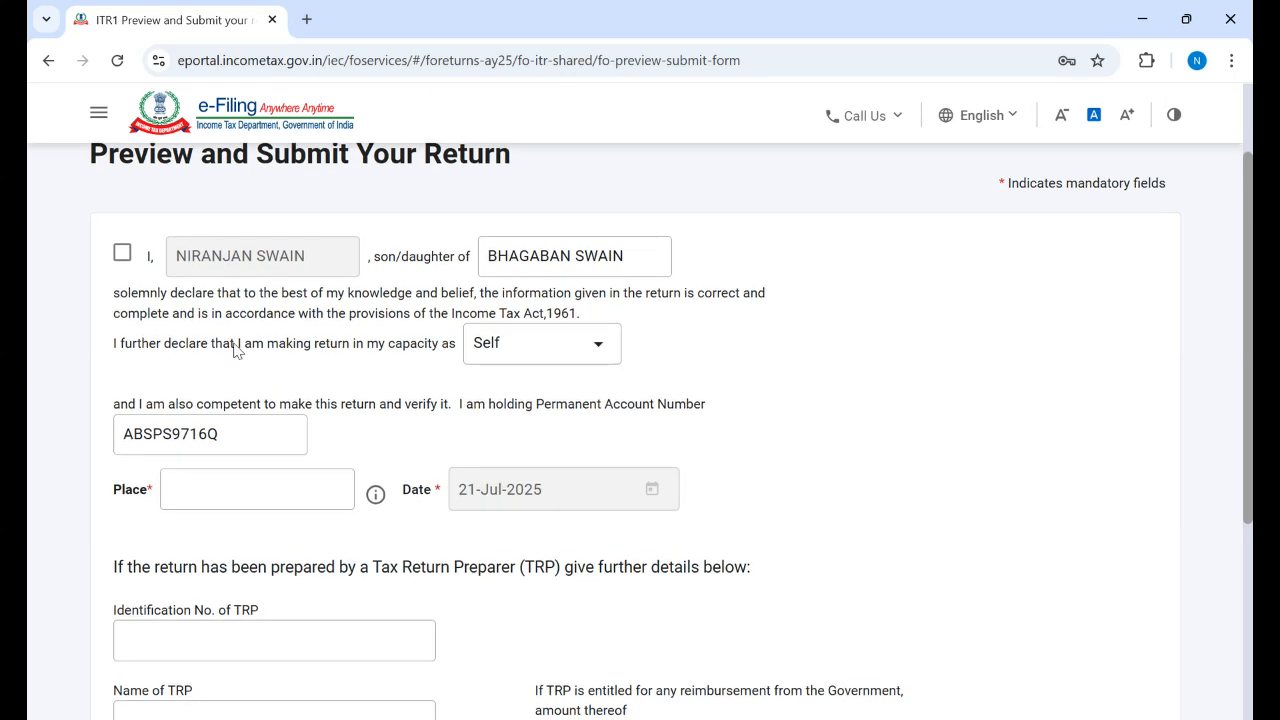
{"action": "left_click", "coordinate": [123, 255]}
{"action": "left_click", "coordinate": [598, 349]}
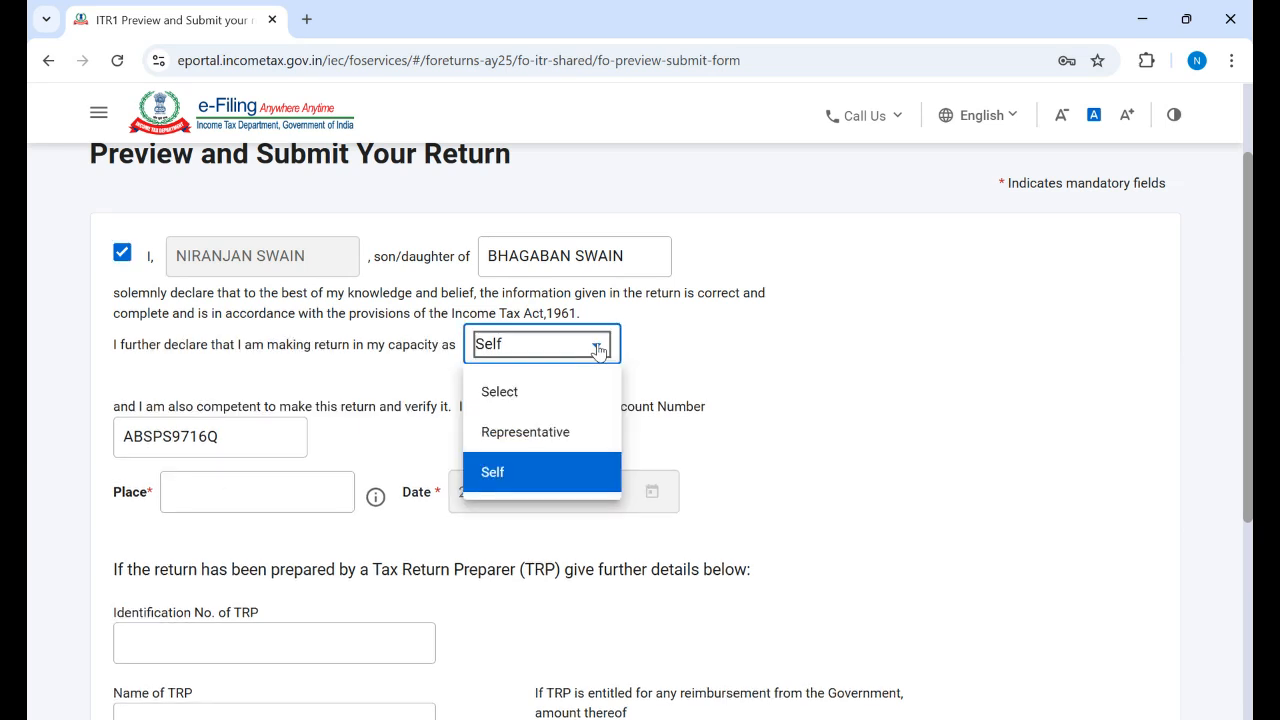
{"action": "left_click", "coordinate": [598, 349]}
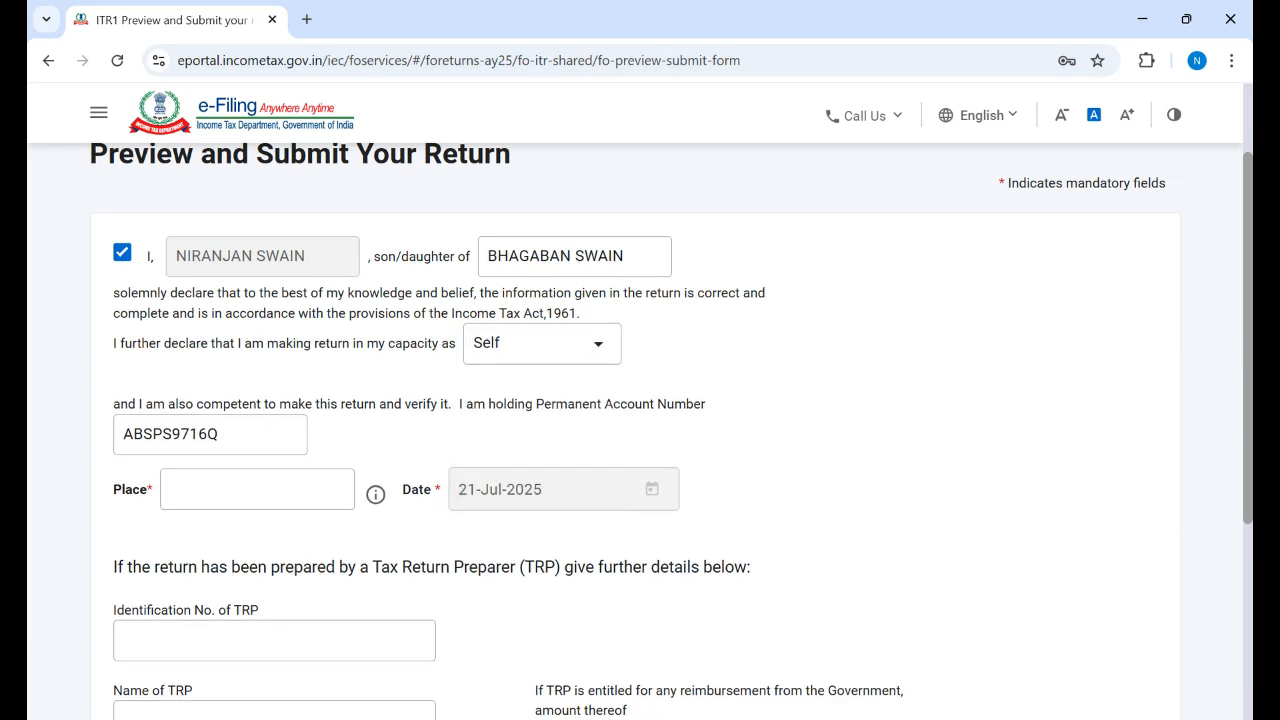
{"action": "left_click", "coordinate": [601, 349]}
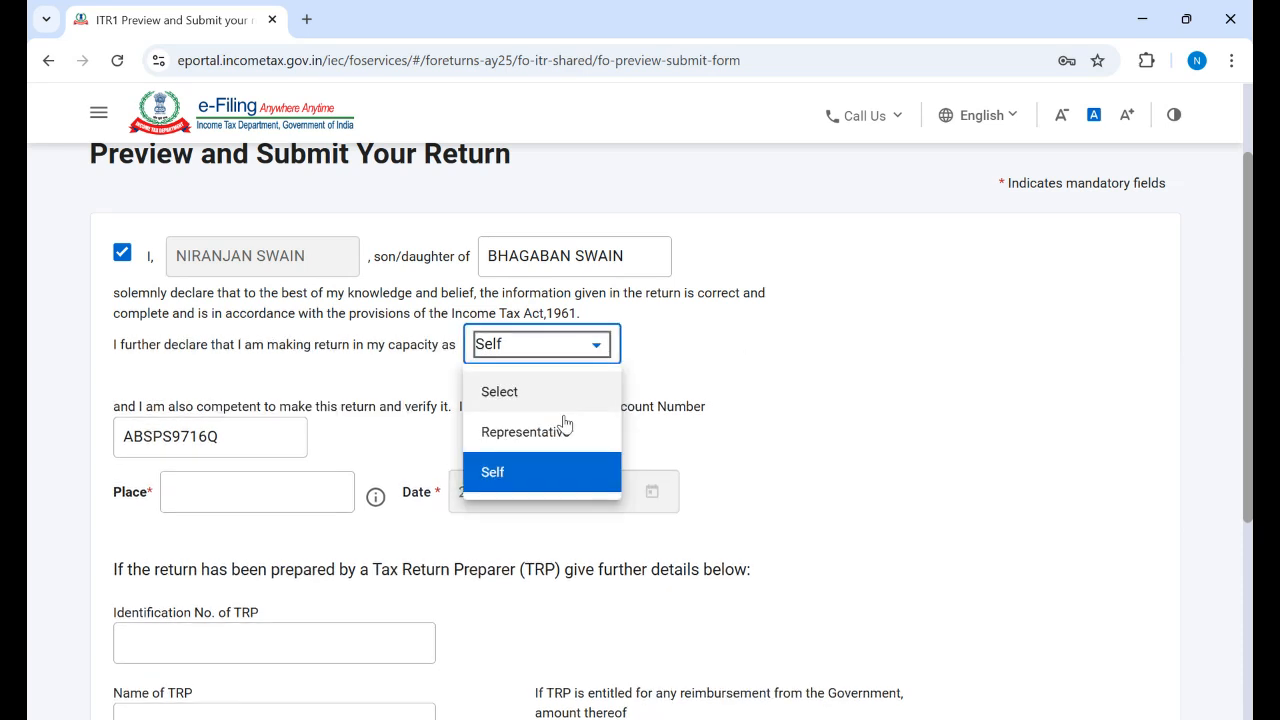
{"action": "left_click", "coordinate": [536, 437]}
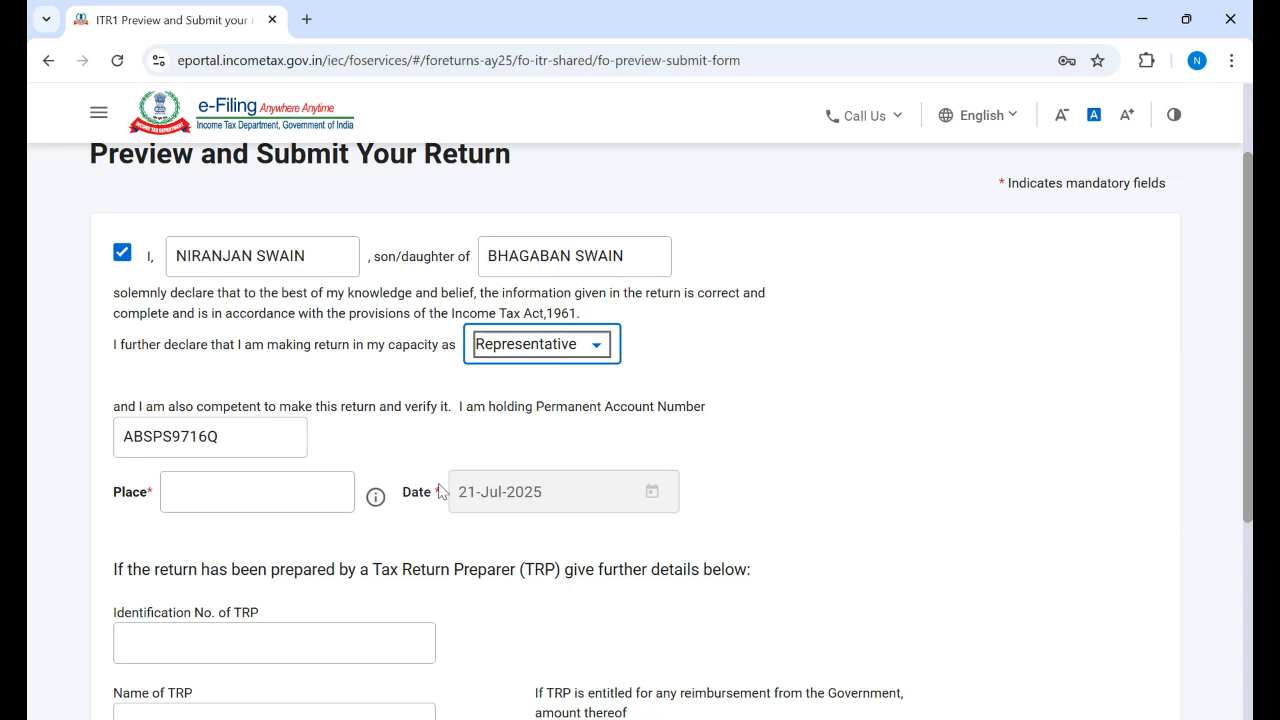
{"action": "left_click", "coordinate": [597, 349]}
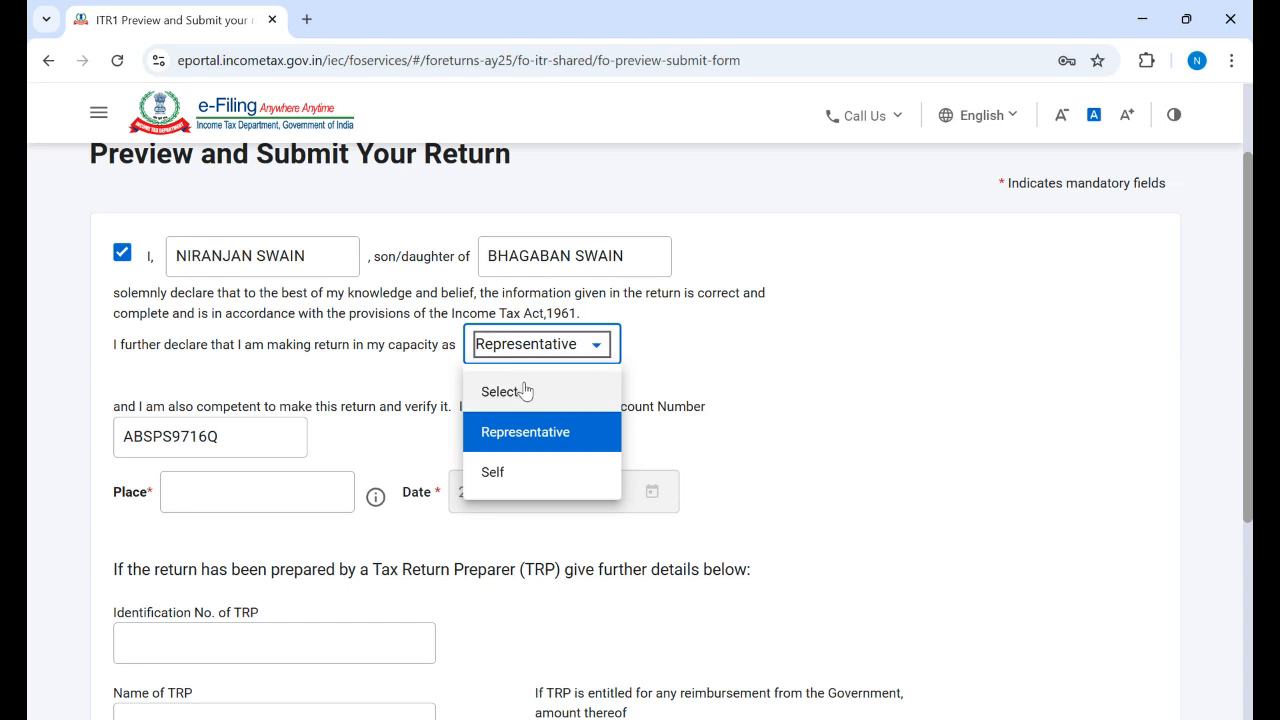
{"action": "left_click", "coordinate": [505, 478]}
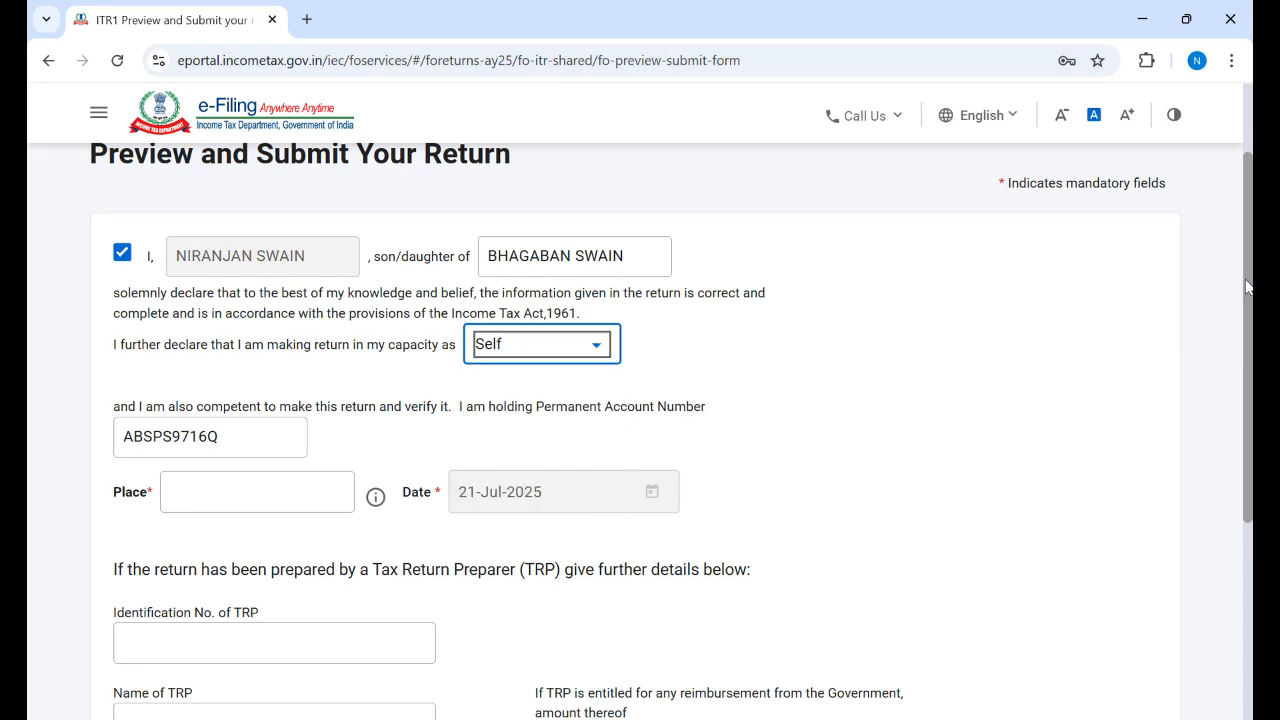
Step: Enter Bhubaneswar as the place of verification and proceed to internal validation
{"action": "scroll", "coordinate": [1246, 287], "scroll_direction": "down", "scroll_amount": 2}
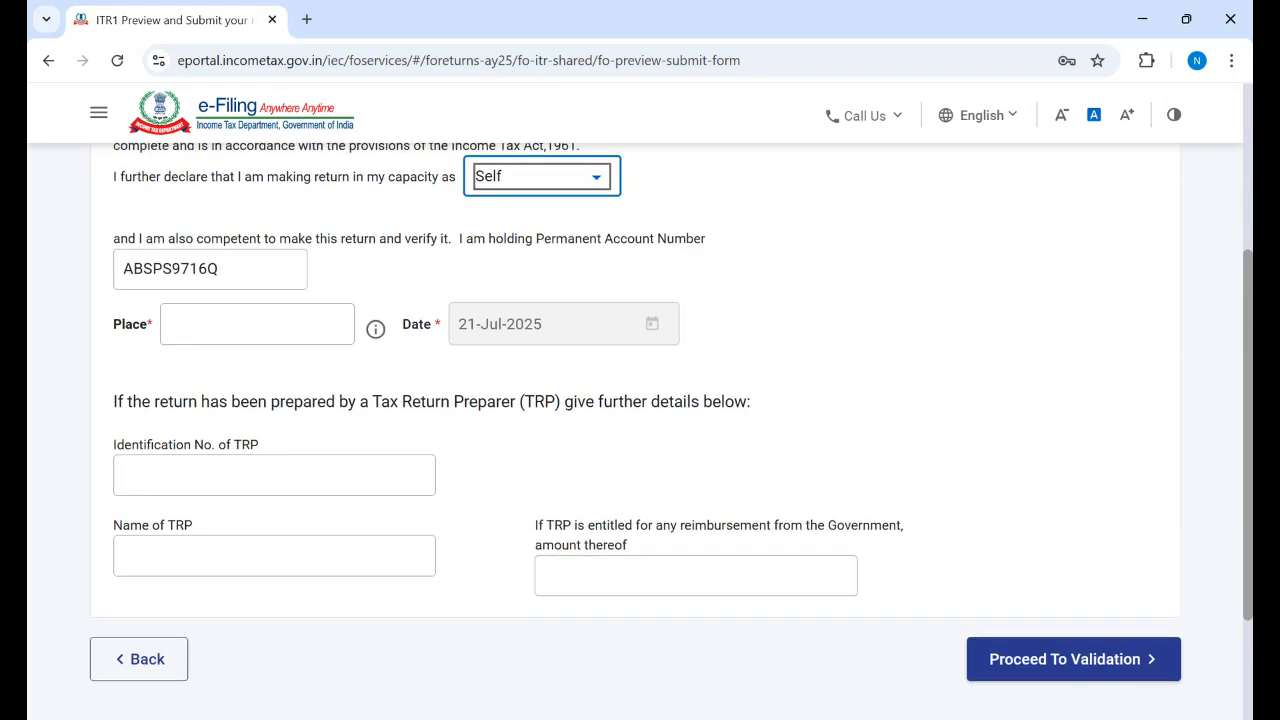
{"action": "scroll", "coordinate": [1246, 300], "scroll_direction": "down", "scroll_amount": 1}
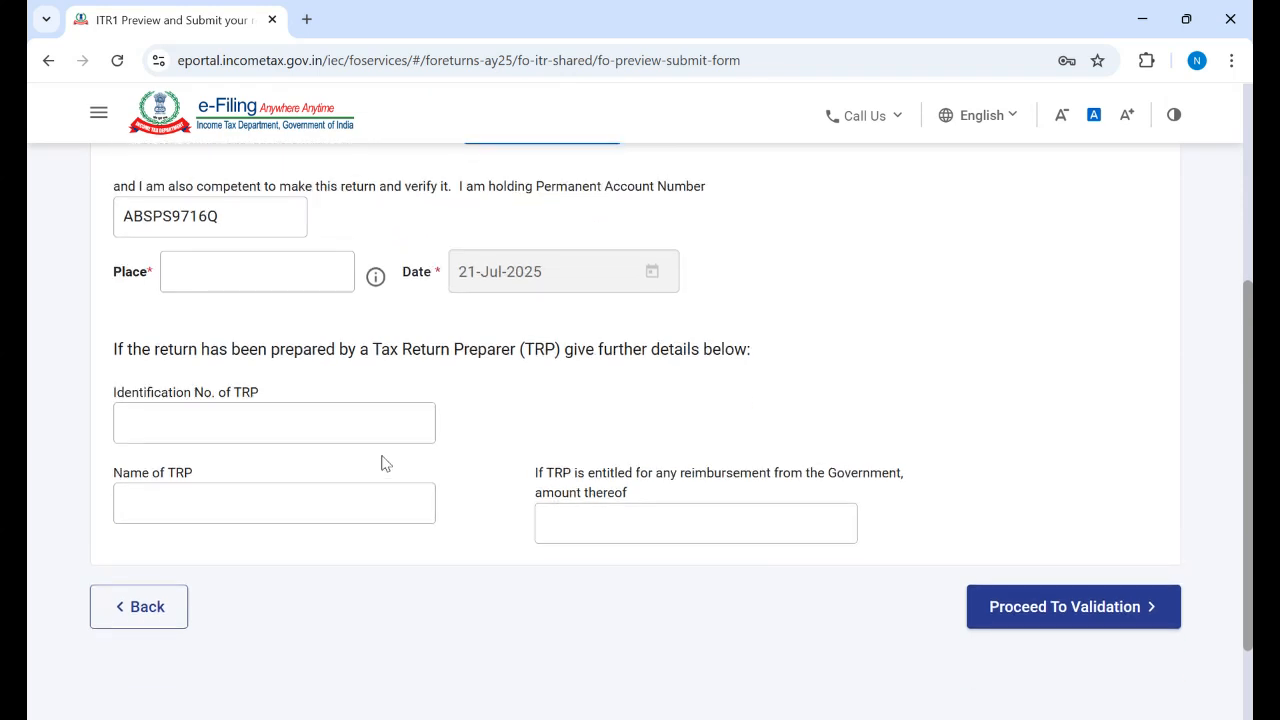
{"action": "left_click", "coordinate": [1074, 609]}
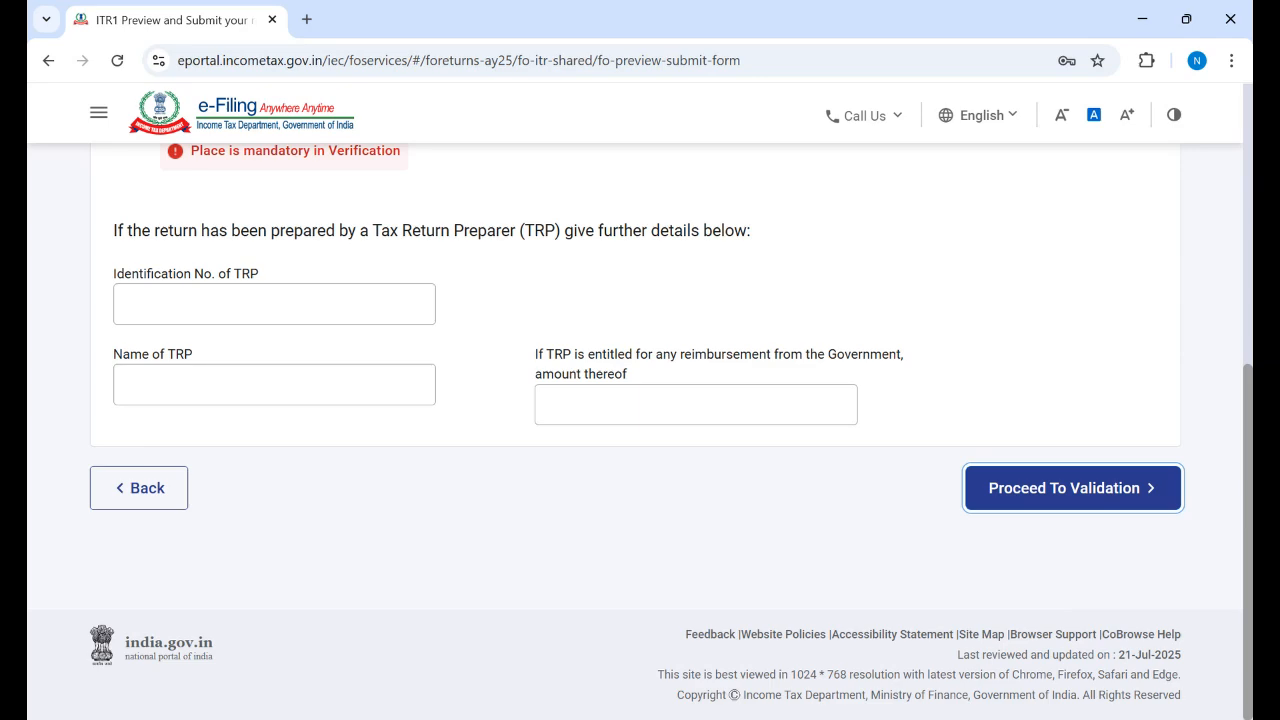
{"action": "scroll", "coordinate": [640, 430], "scroll_direction": "up", "scroll_amount": 5}
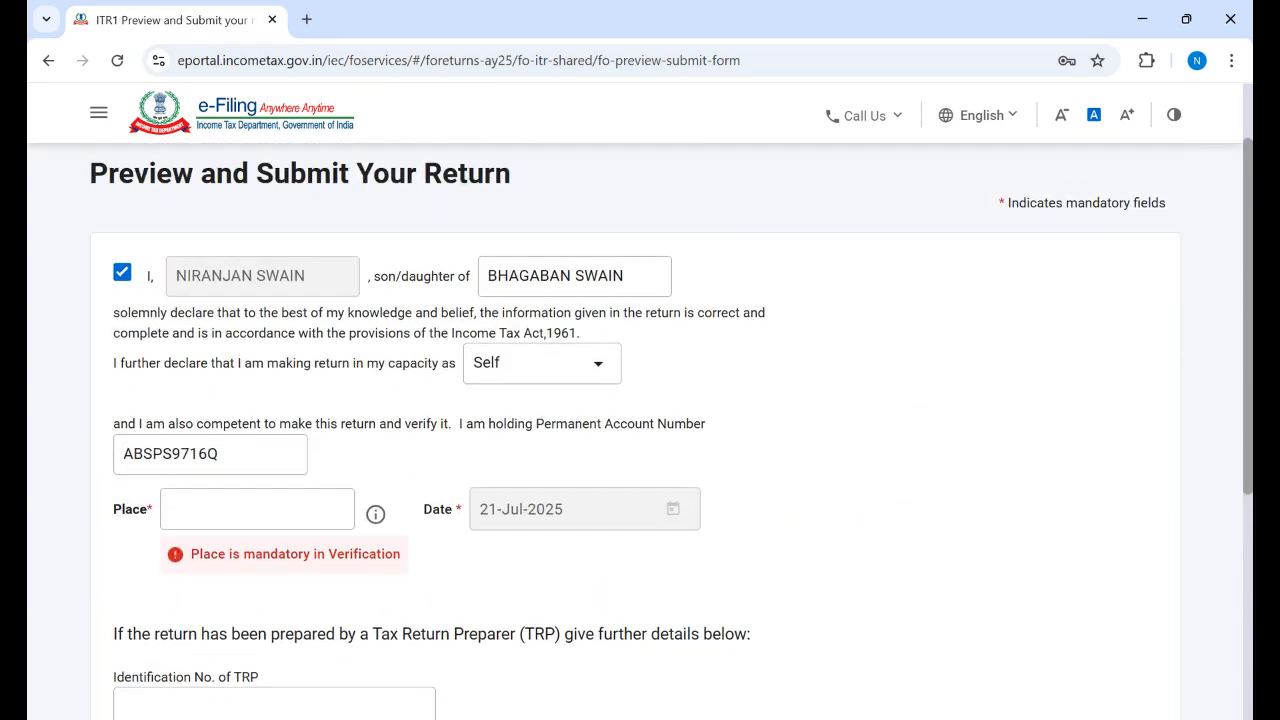
{"action": "scroll", "coordinate": [640, 430], "scroll_direction": "down", "scroll_amount": 1}
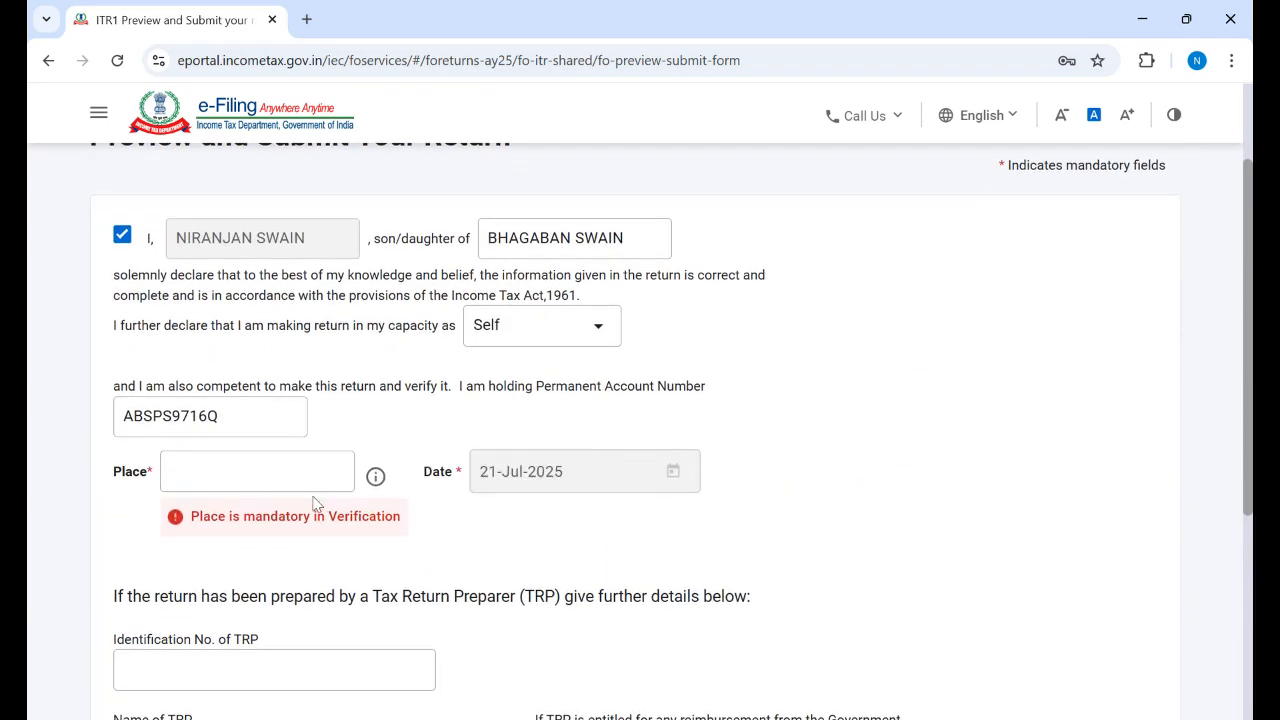
{"action": "left_click", "coordinate": [254, 472]}
{"action": "type", "text": "B"}
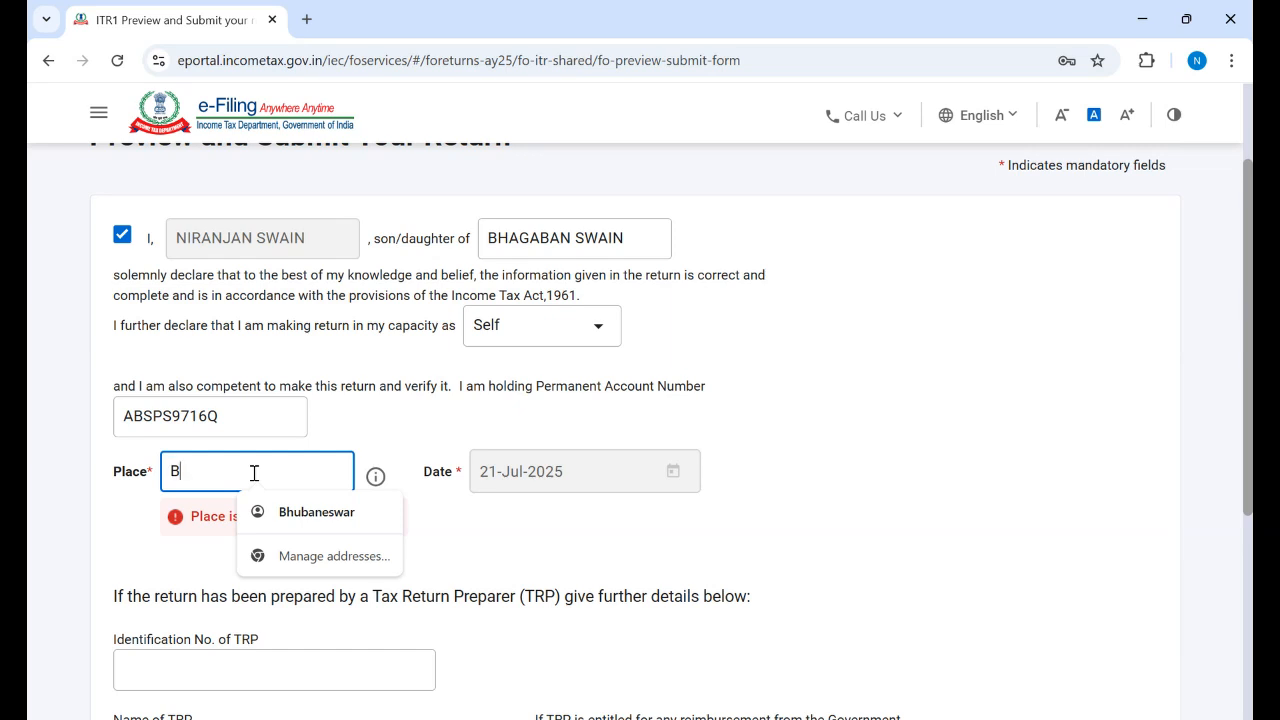
{"action": "type", "text": "hubaneswar"}
{"action": "left_click", "coordinate": [900, 380]}
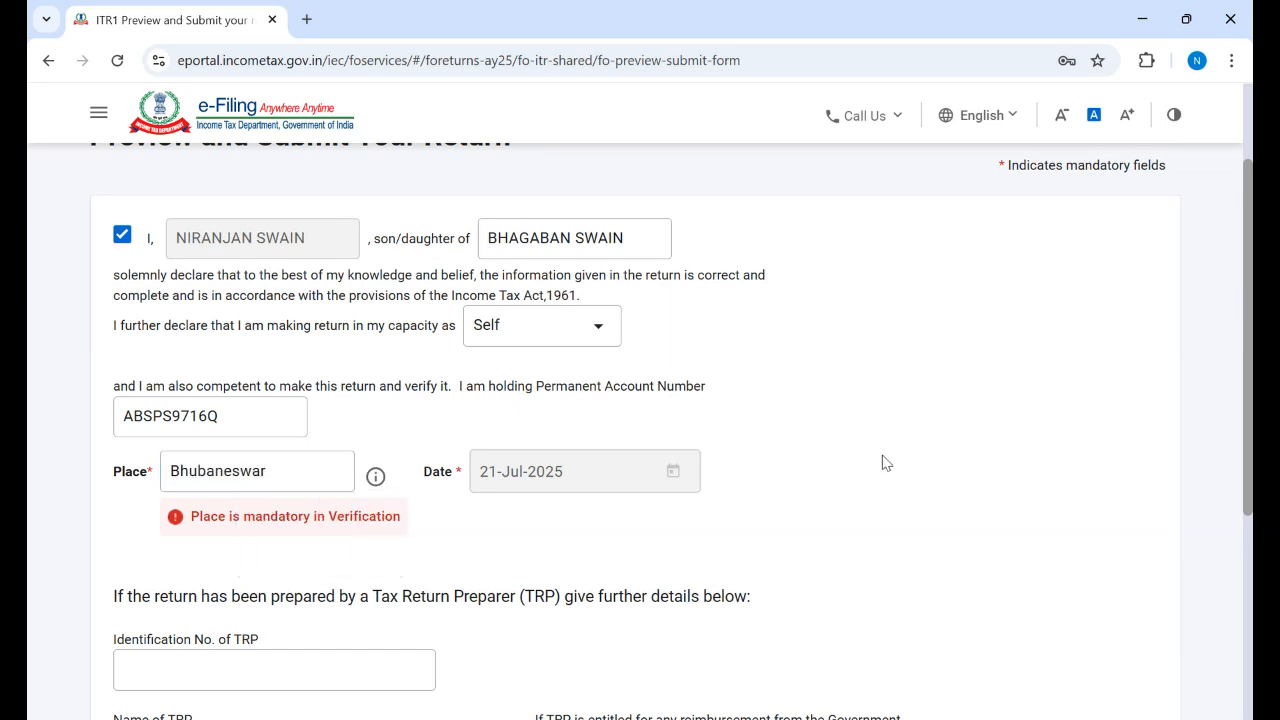
{"action": "scroll", "coordinate": [1129, 576], "scroll_direction": "down", "scroll_amount": 3}
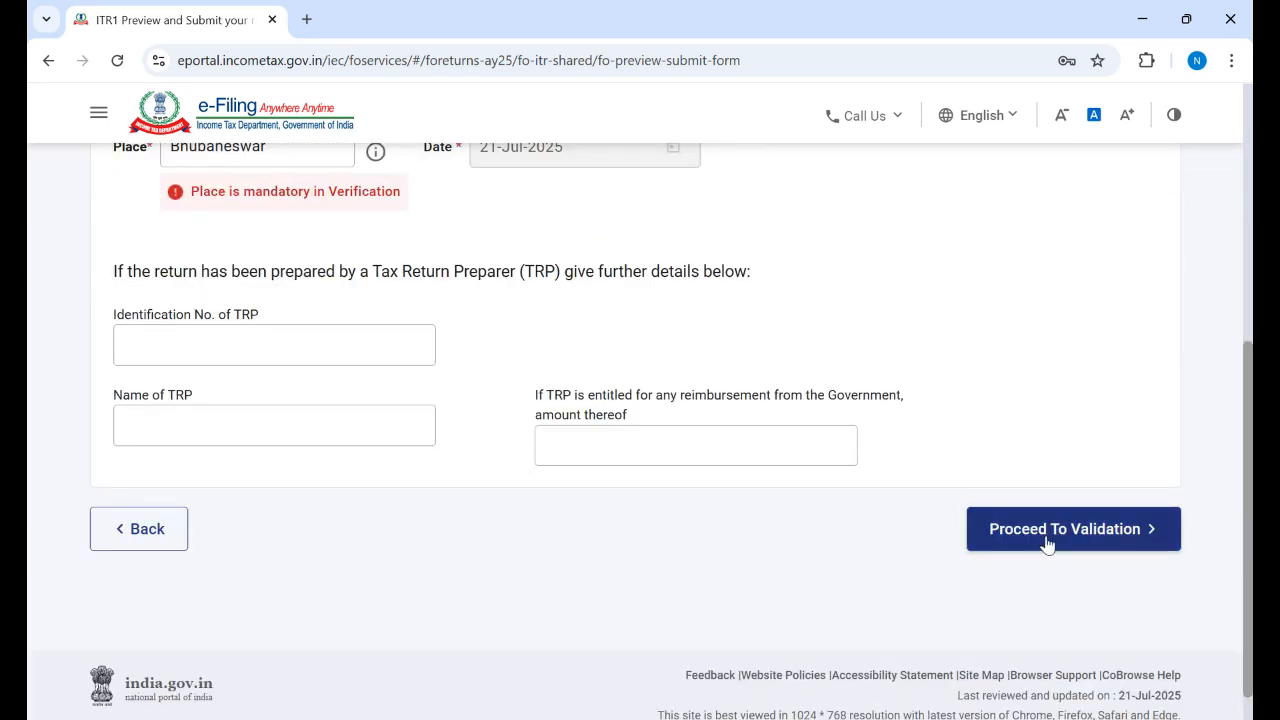
{"action": "left_click", "coordinate": [1047, 541]}
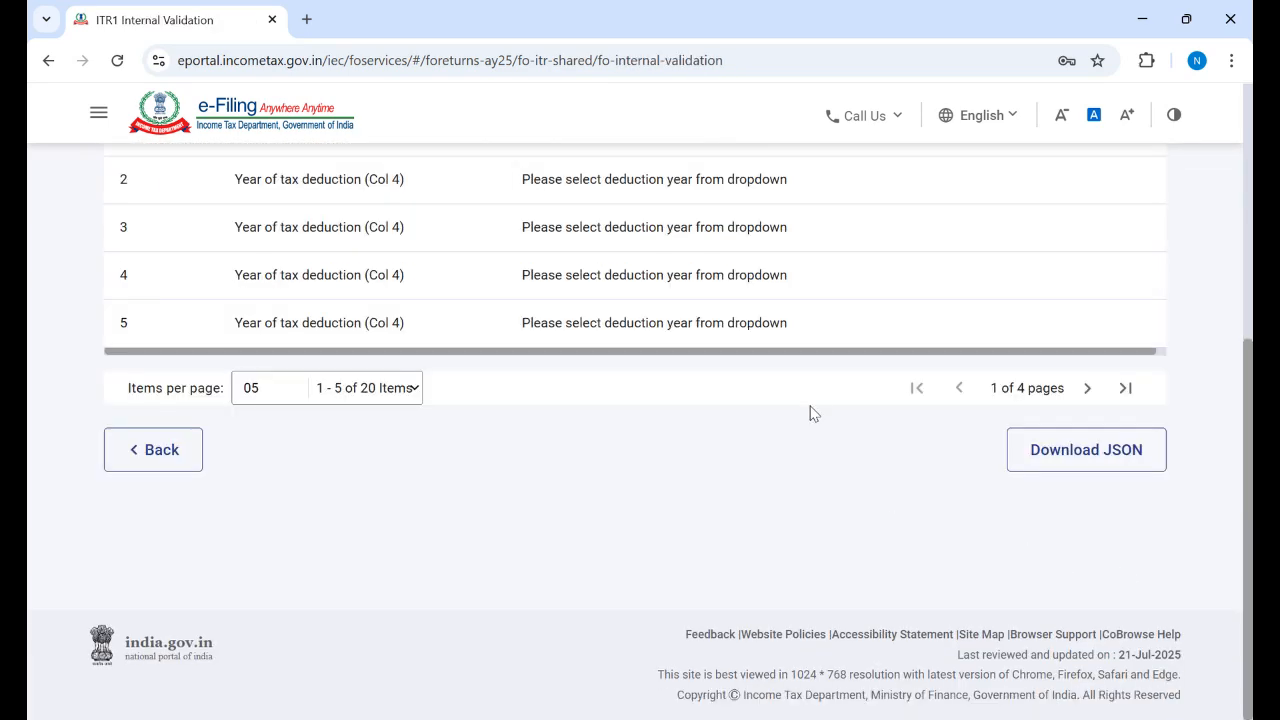
Step: From the validation error table, open a flagged Year of tax deduction (Col 4) entry
{"action": "scroll", "coordinate": [635, 400], "scroll_direction": "up", "scroll_amount": 3}
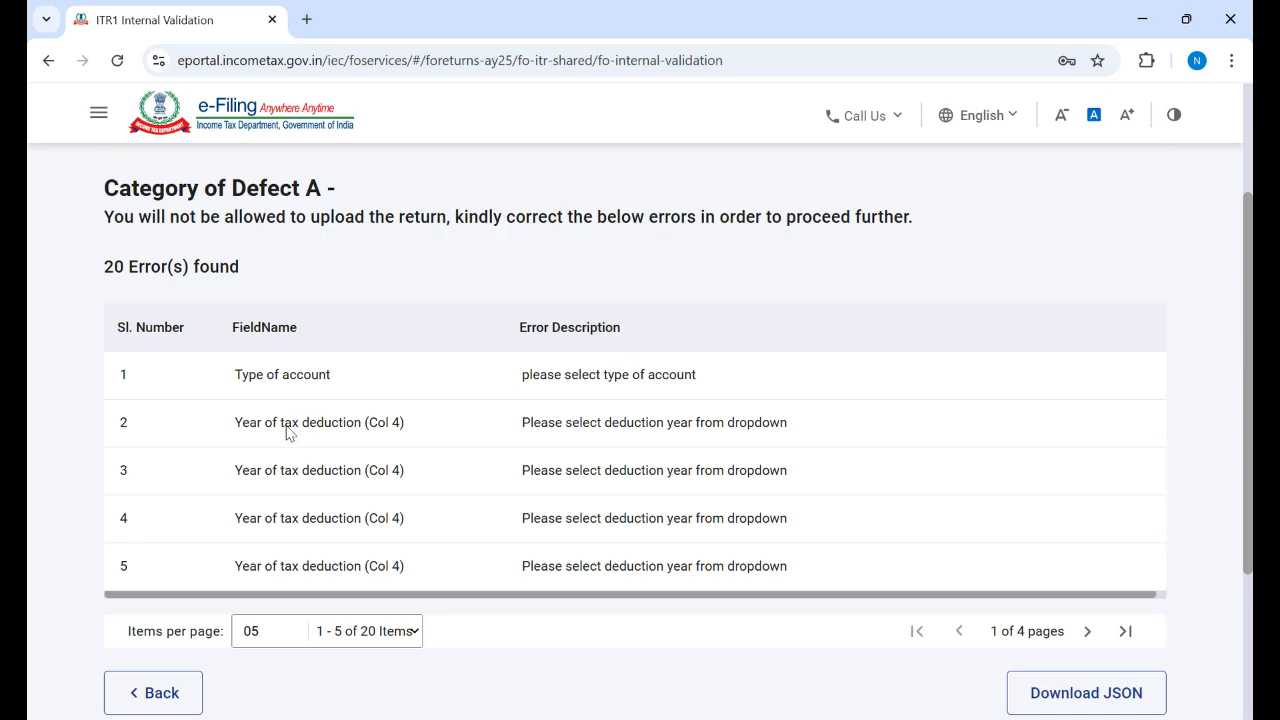
{"action": "left_click", "coordinate": [367, 435]}
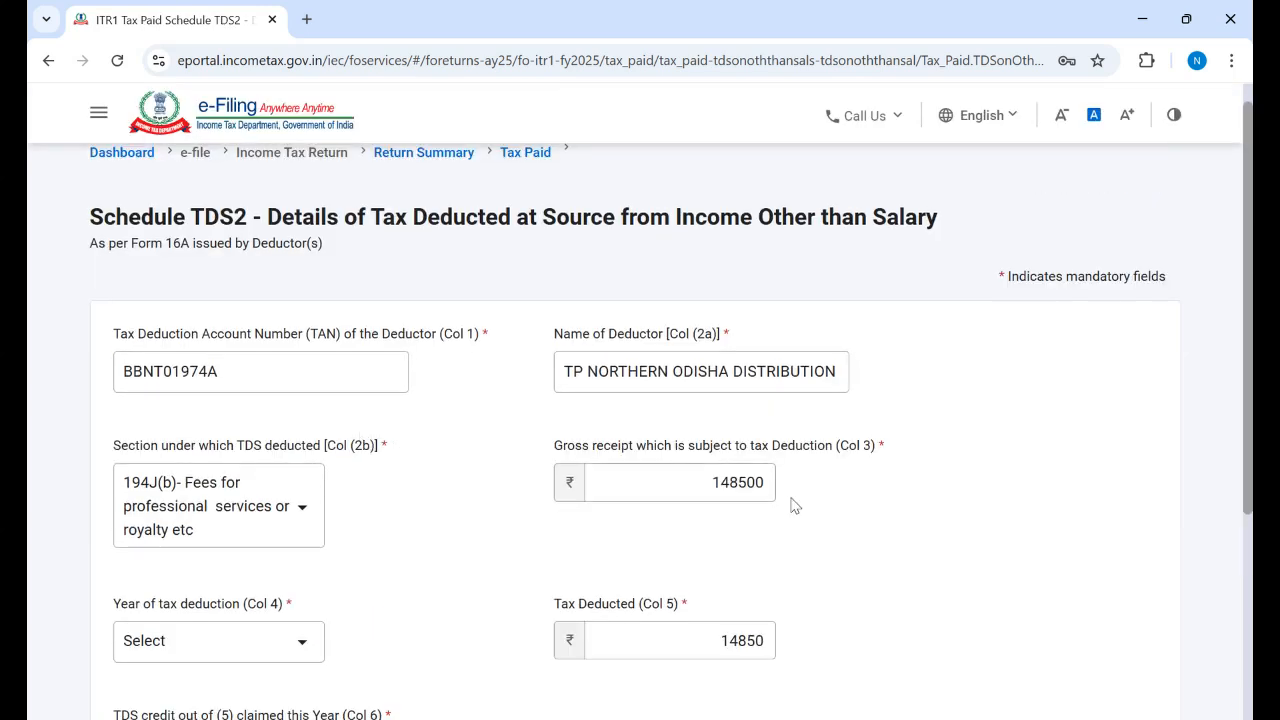
Step: Leave the TDS2 deduction year unselected and go back to the Tax Paid schedules page
{"action": "scroll", "coordinate": [640, 430], "scroll_direction": "down", "scroll_amount": 2}
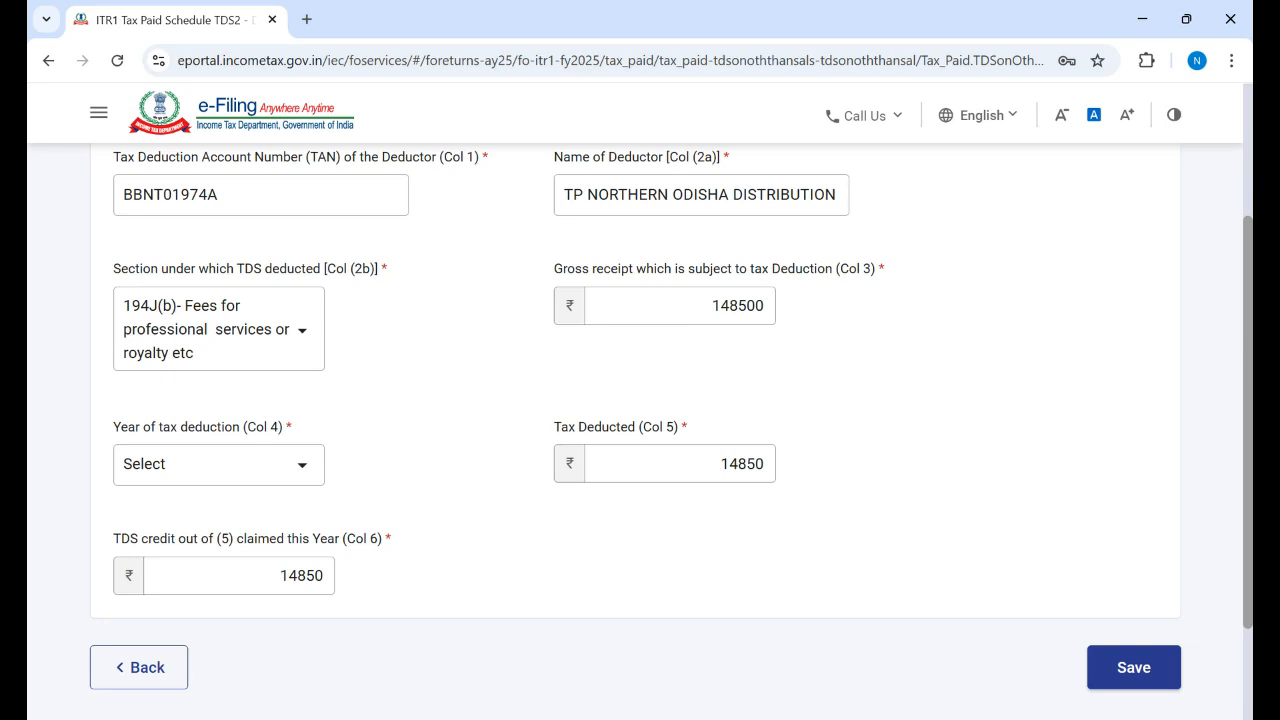
{"action": "scroll", "coordinate": [1247, 346], "scroll_direction": "up", "scroll_amount": 2}
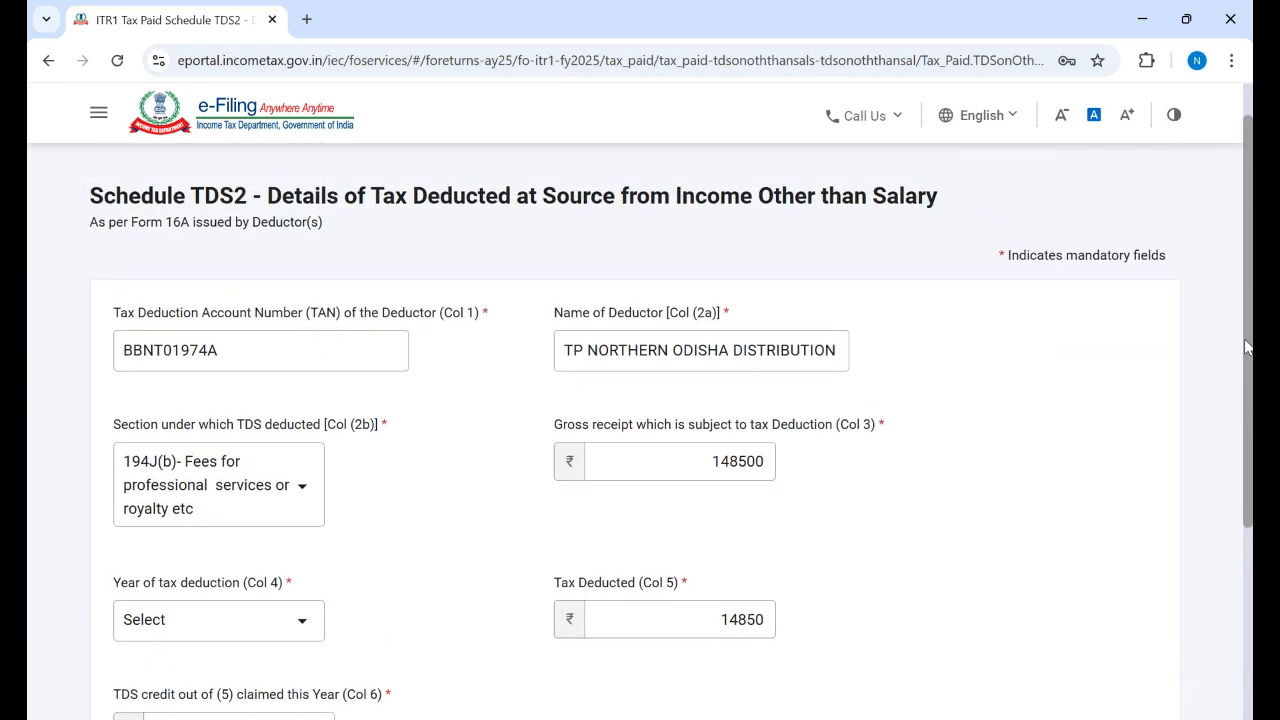
{"action": "left_click_drag", "start_coordinate": [1245, 346], "coordinate": [1224, 521]}
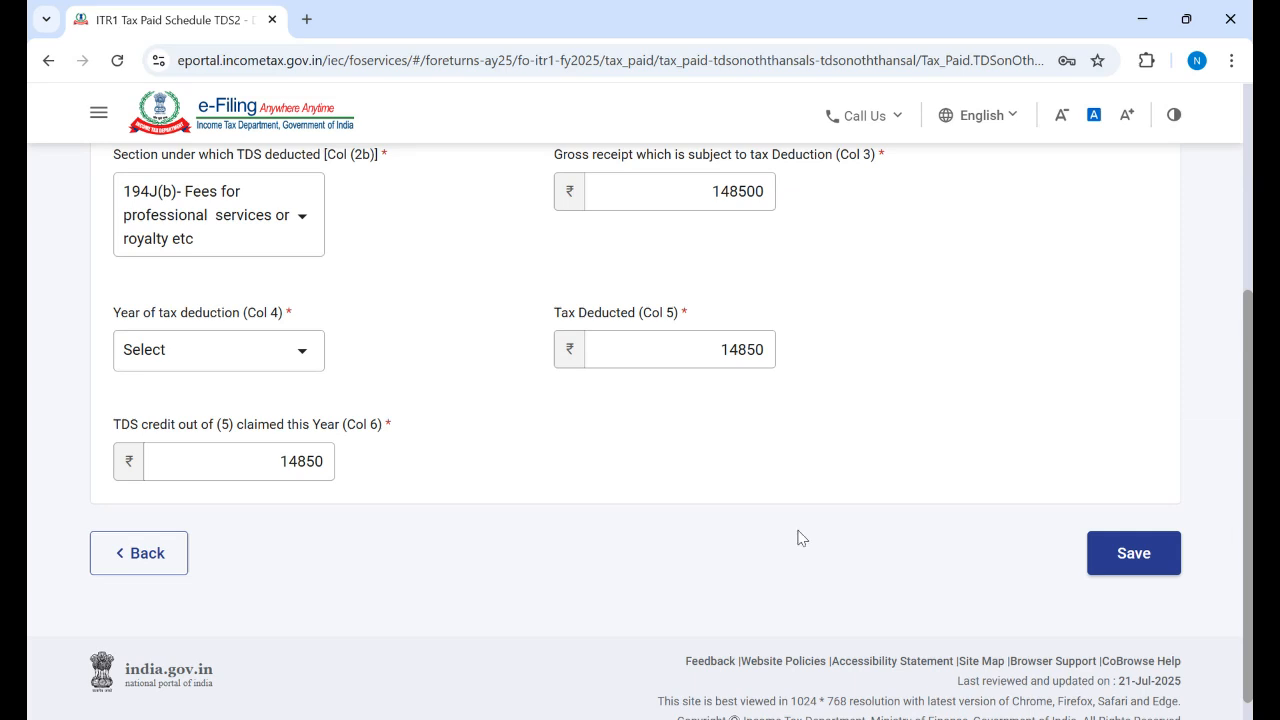
{"action": "left_click", "coordinate": [300, 355]}
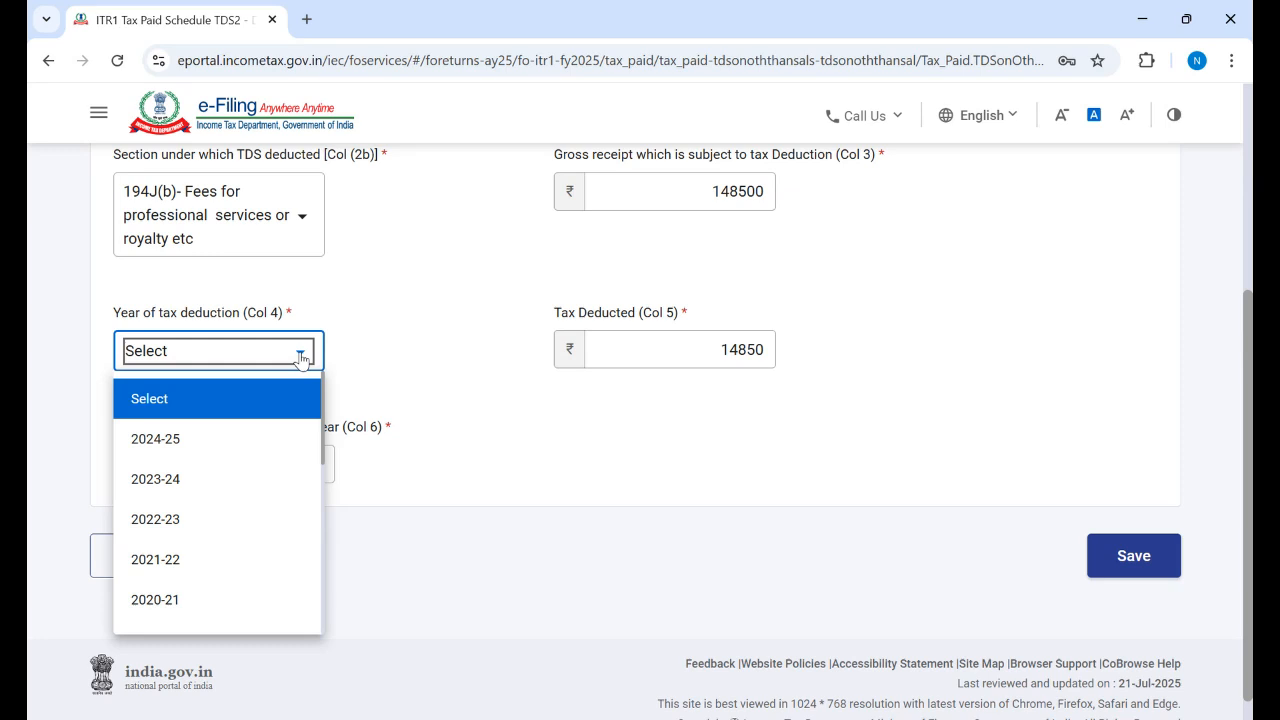
{"action": "left_click", "coordinate": [300, 355]}
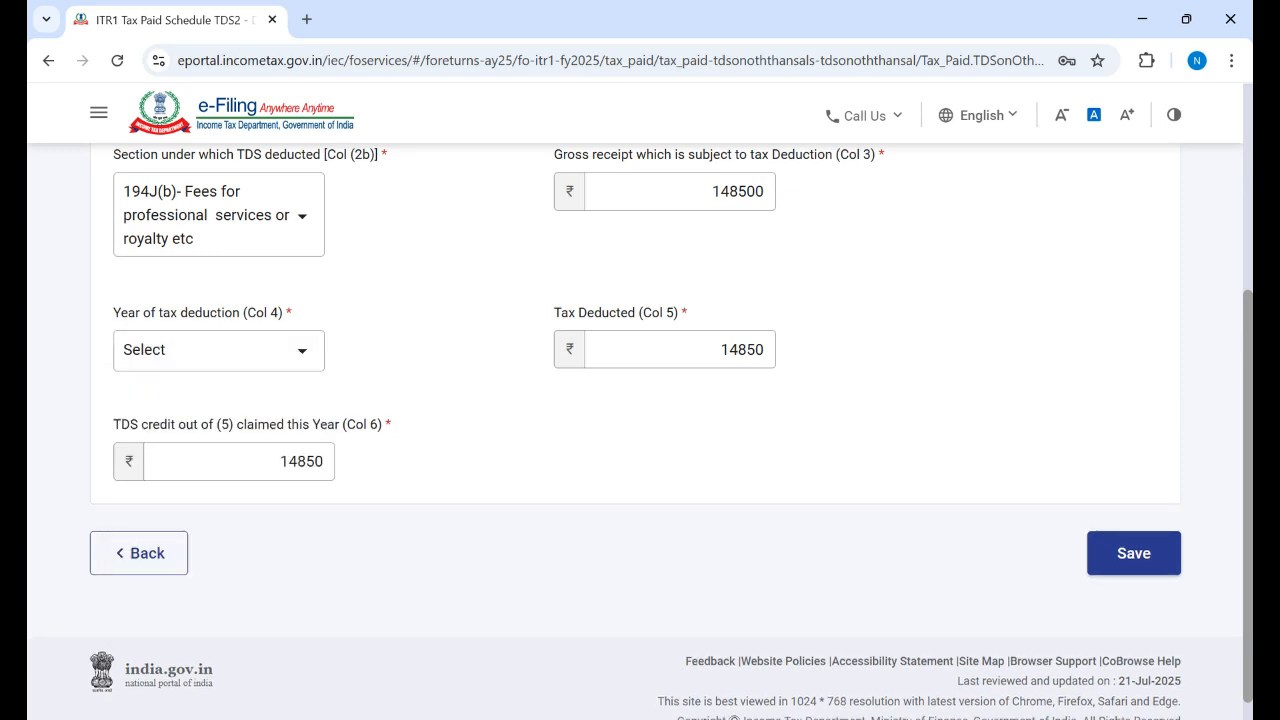
{"action": "scroll", "coordinate": [640, 430], "scroll_direction": "up", "scroll_amount": 1}
{"action": "scroll", "coordinate": [640, 430], "scroll_direction": "down", "scroll_amount": 1}
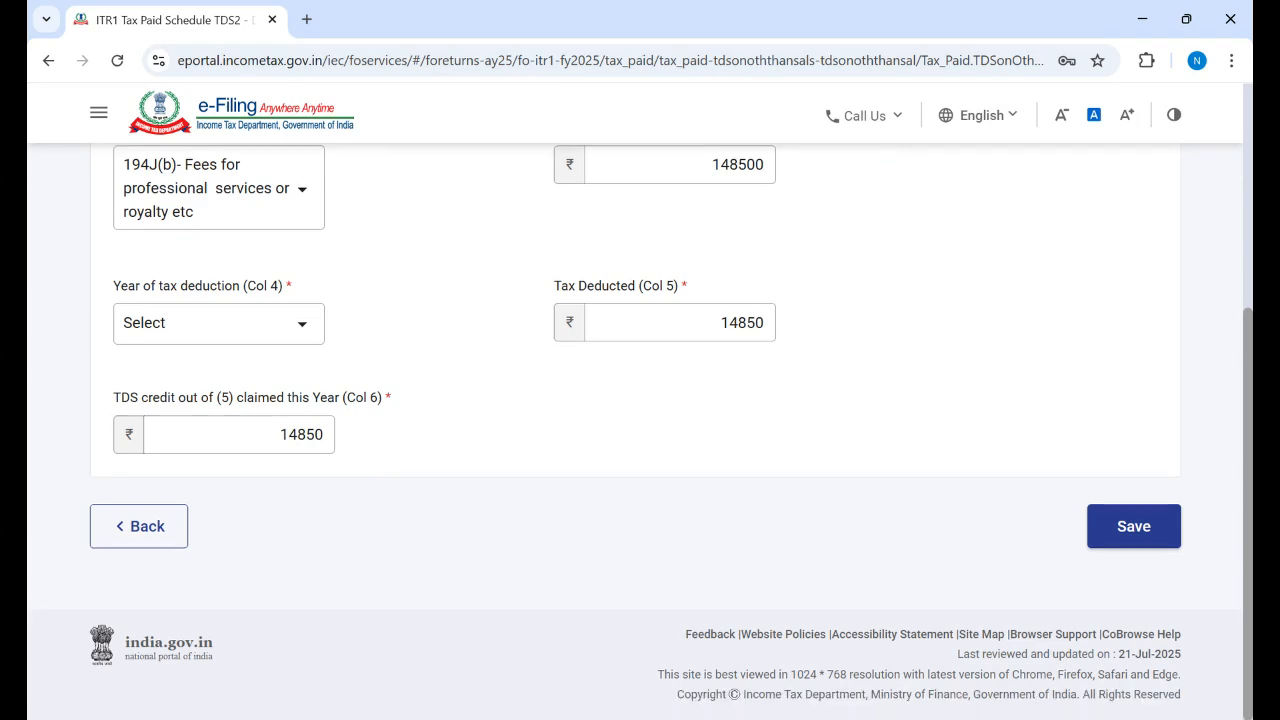
{"action": "left_click", "coordinate": [176, 550]}
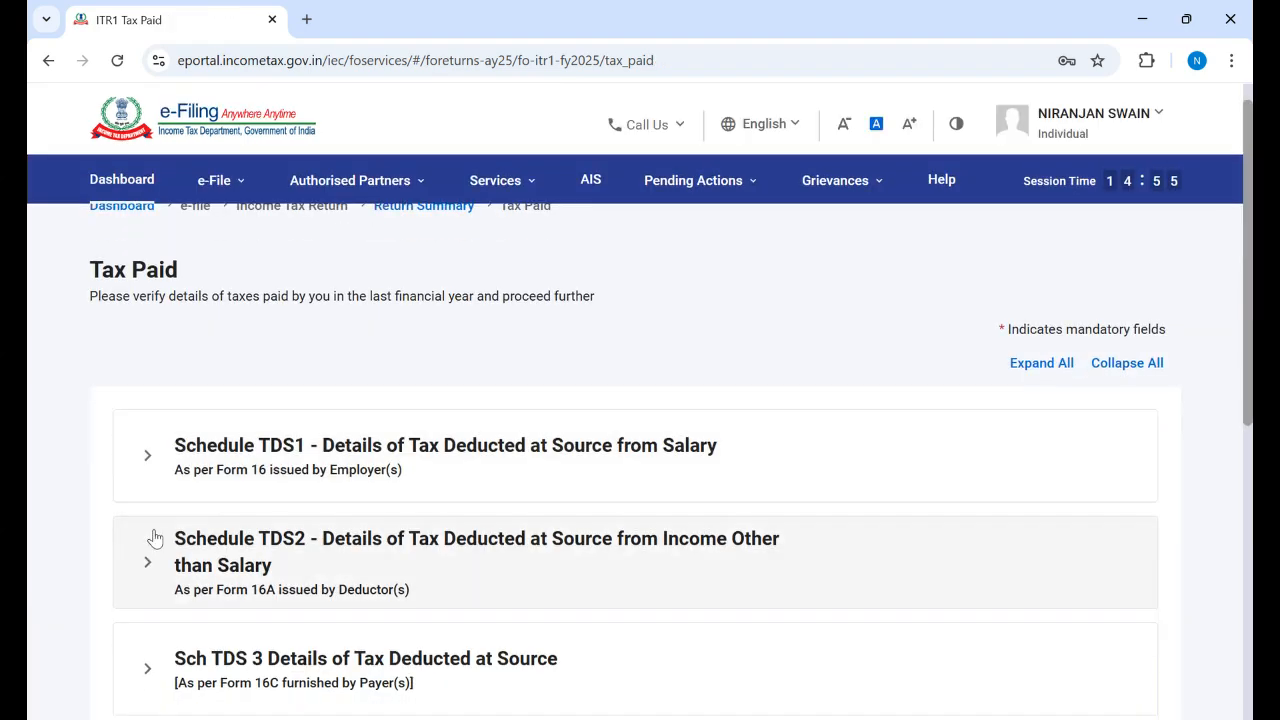
Step: Back out through the Return Summary to the File Income Tax Return assessment-year page
{"action": "scroll", "coordinate": [640, 400], "scroll_direction": "down", "scroll_amount": 5}
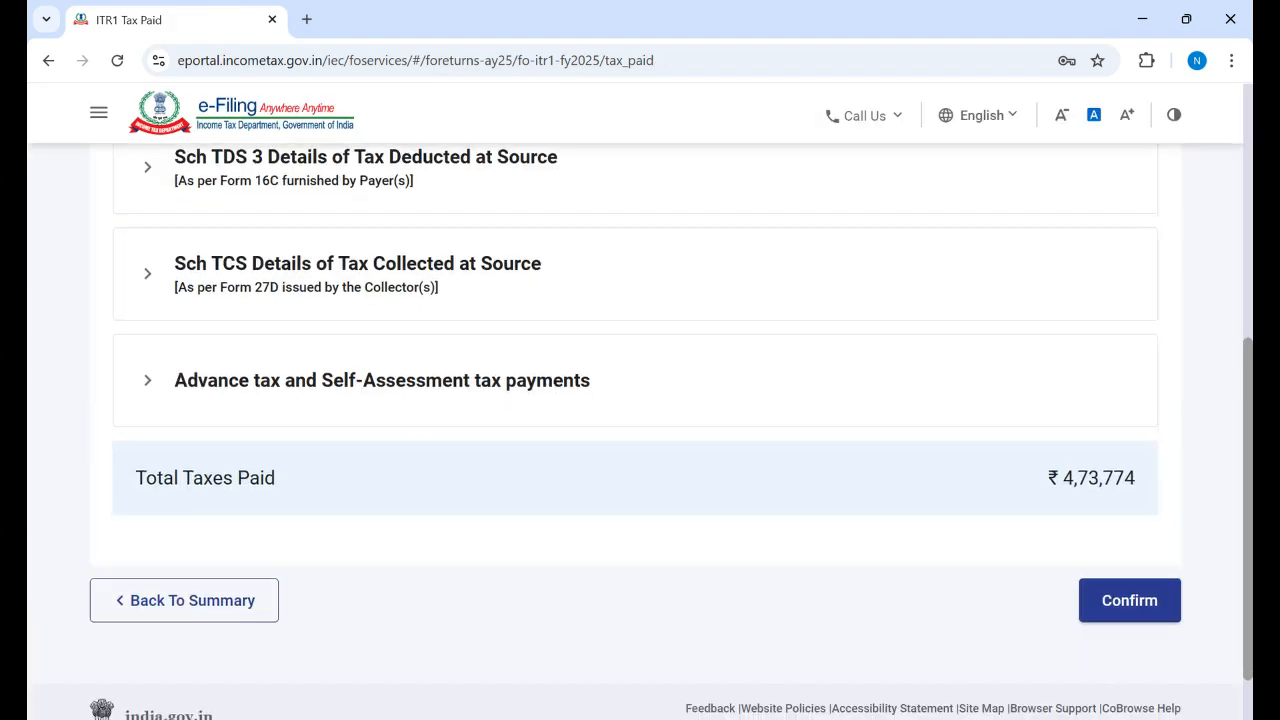
{"action": "scroll", "coordinate": [640, 400], "scroll_direction": "down", "scroll_amount": 1}
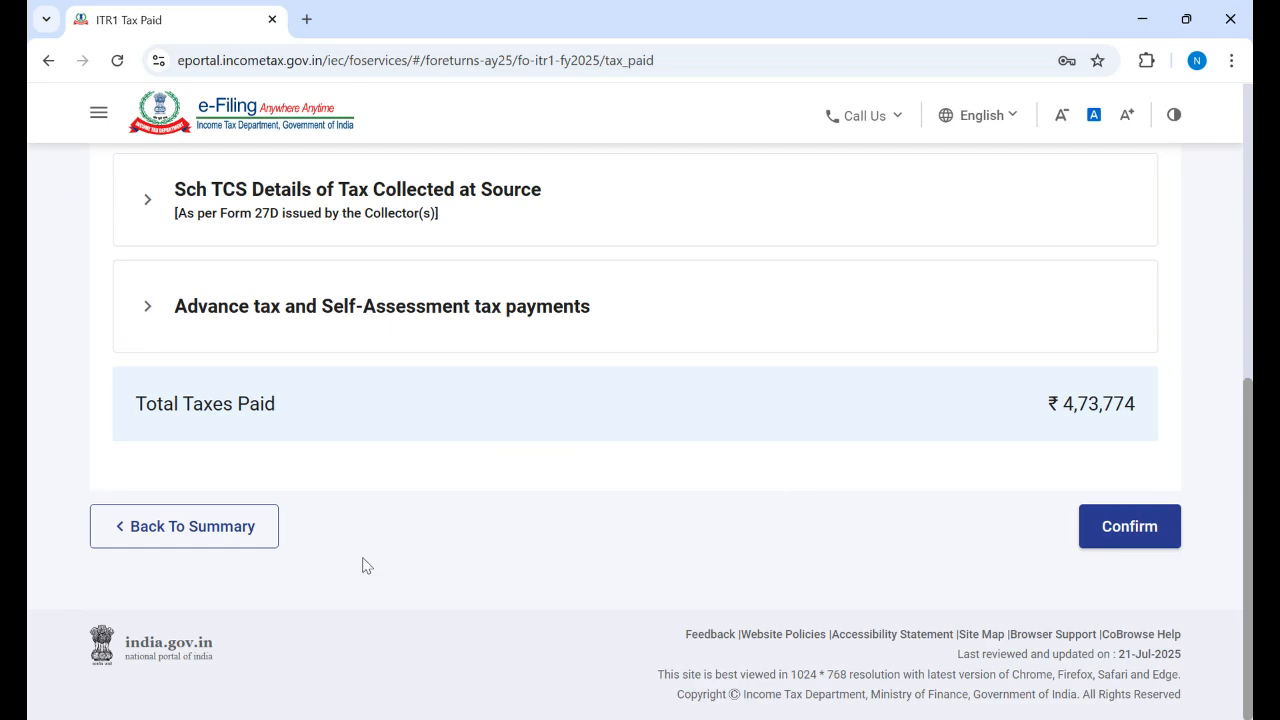
{"action": "left_click", "coordinate": [182, 540]}
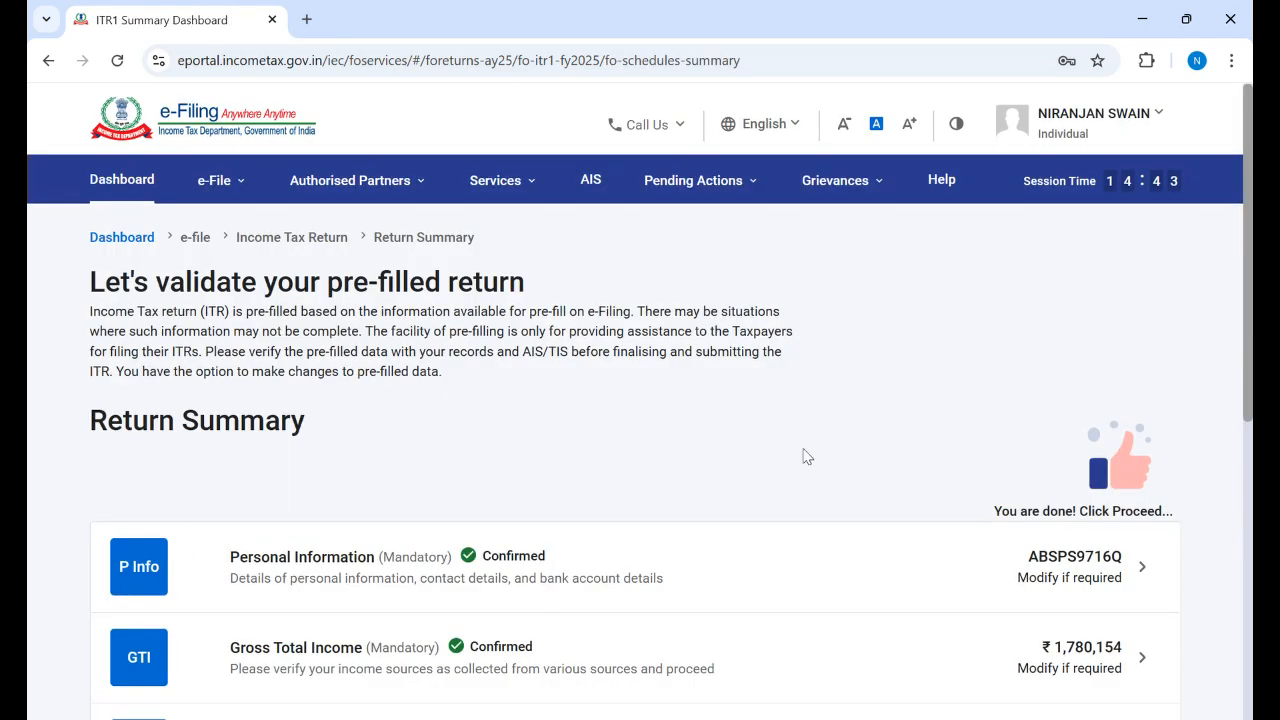
{"action": "scroll", "coordinate": [679, 588], "scroll_direction": "down", "scroll_amount": 5}
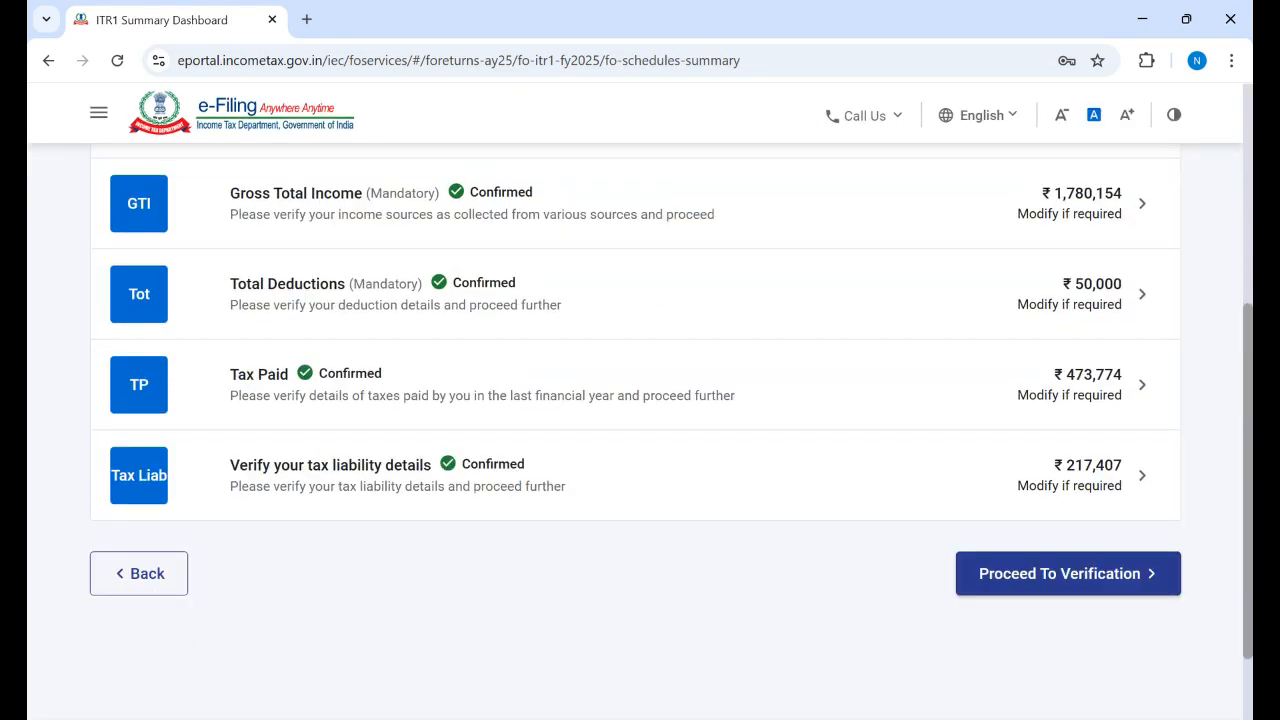
{"action": "left_click", "coordinate": [160, 580]}
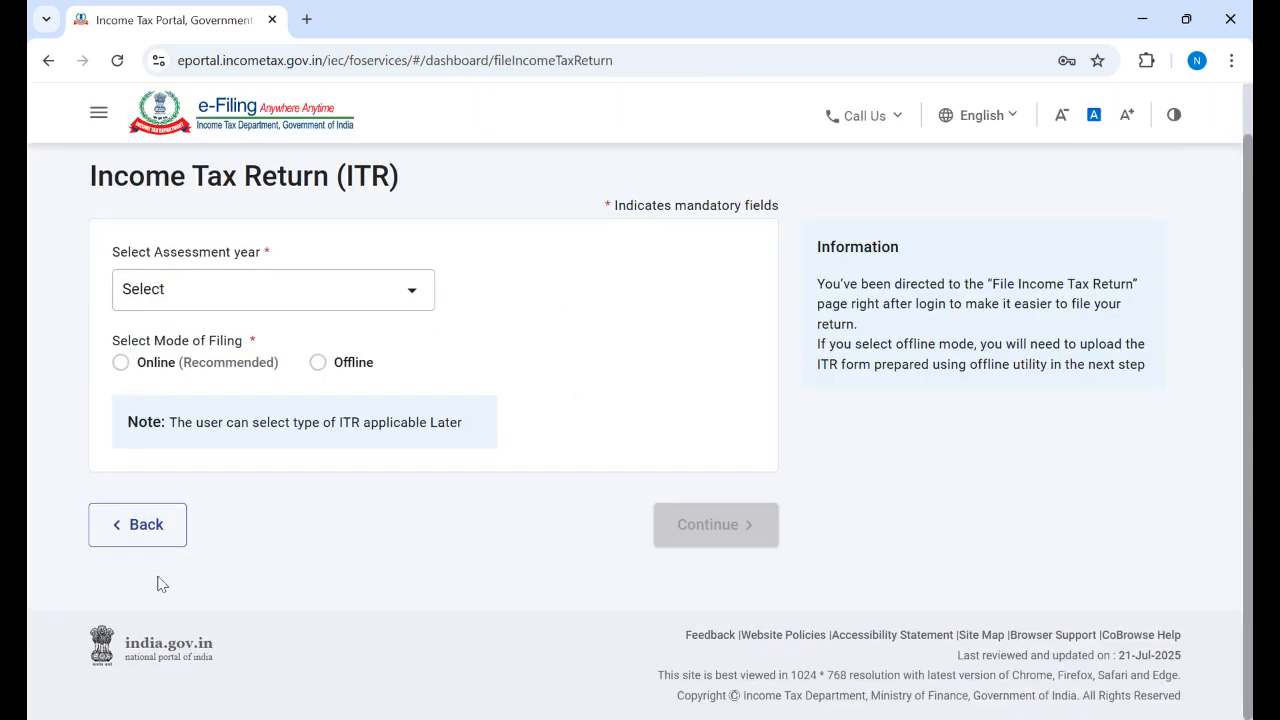
{"action": "scroll", "coordinate": [945, 333], "scroll_direction": "up", "scroll_amount": 2}
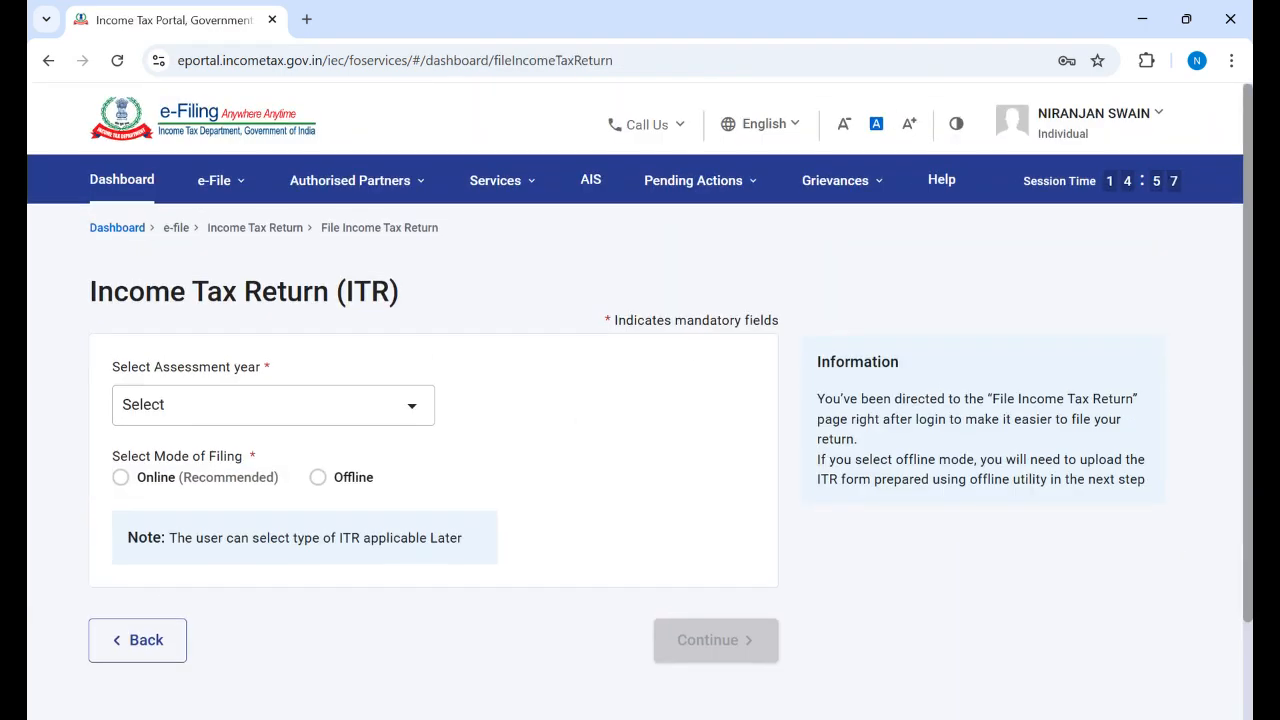
{"action": "left_click", "coordinate": [241, 190]}
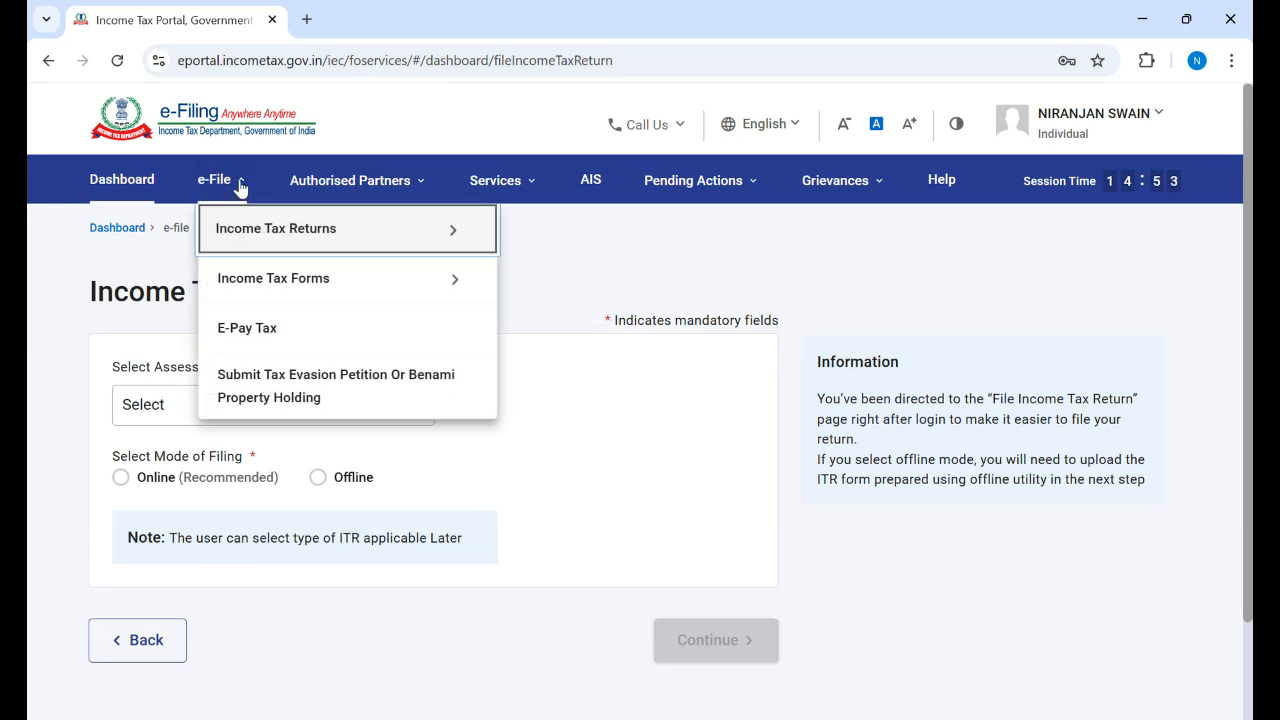
{"action": "left_click", "coordinate": [241, 189]}
{"action": "left_click", "coordinate": [241, 189]}
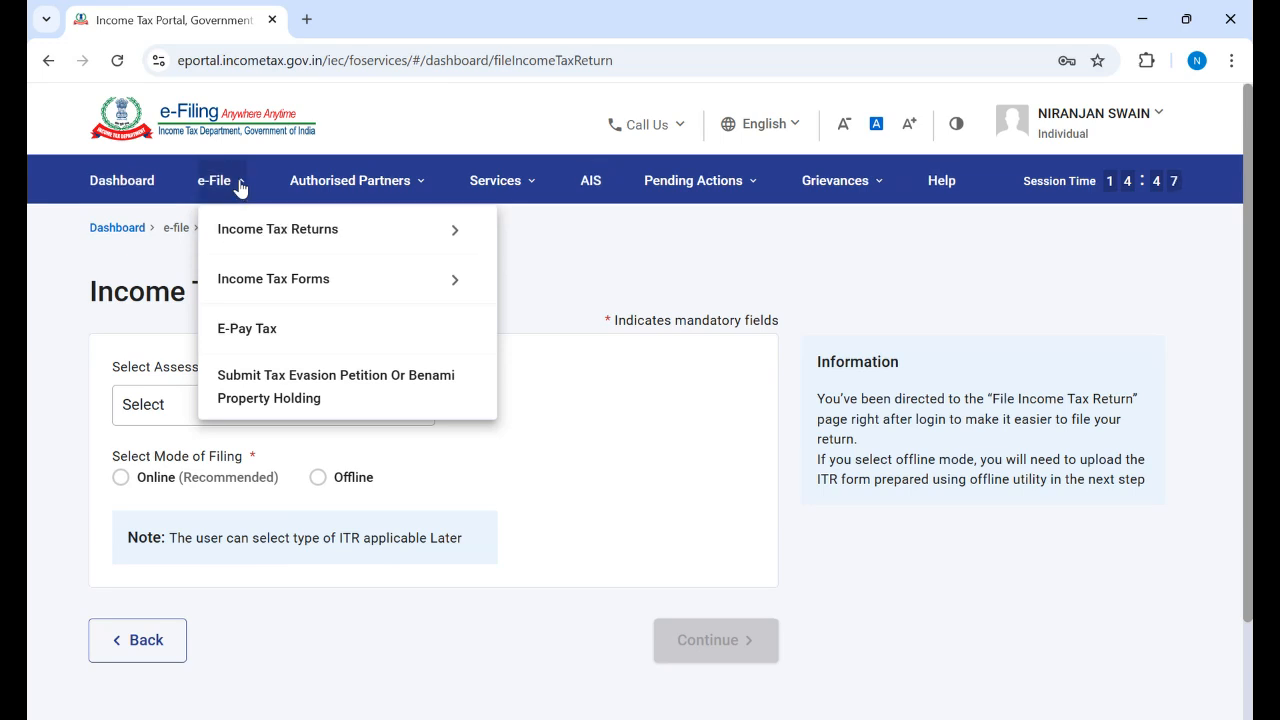
{"action": "left_click", "coordinate": [241, 189]}
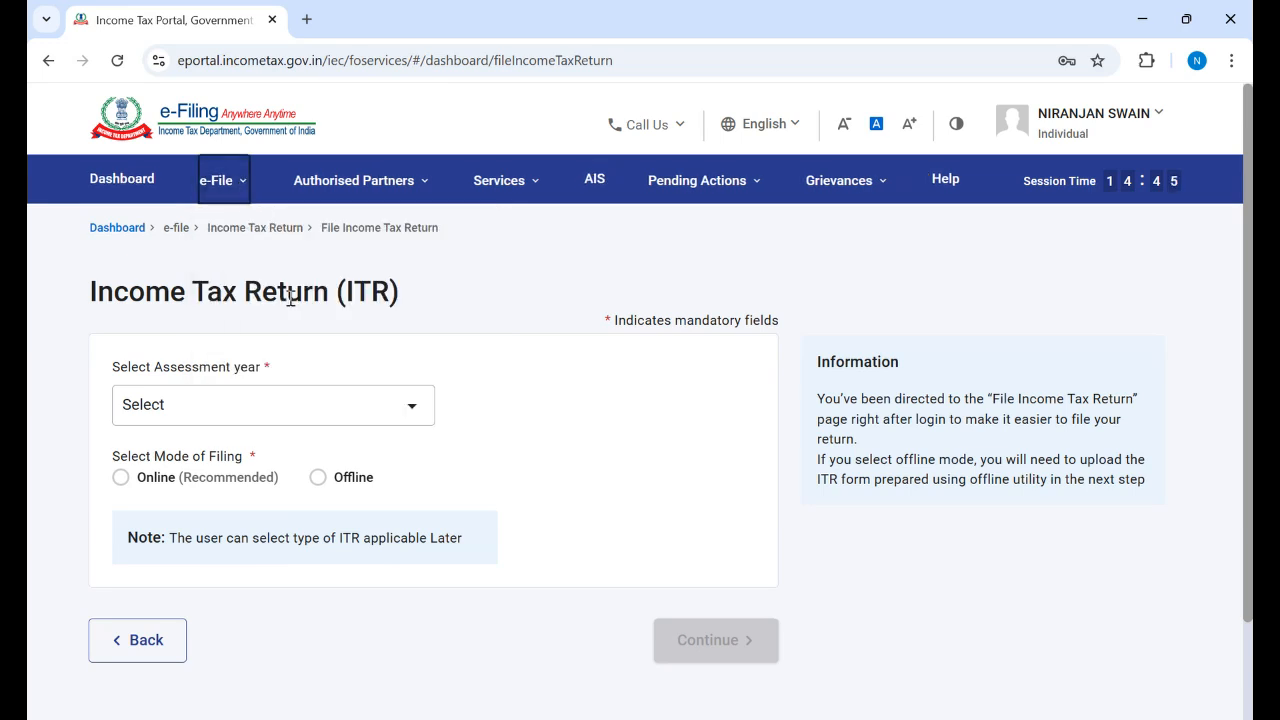
{"action": "left_click", "coordinate": [412, 420]}
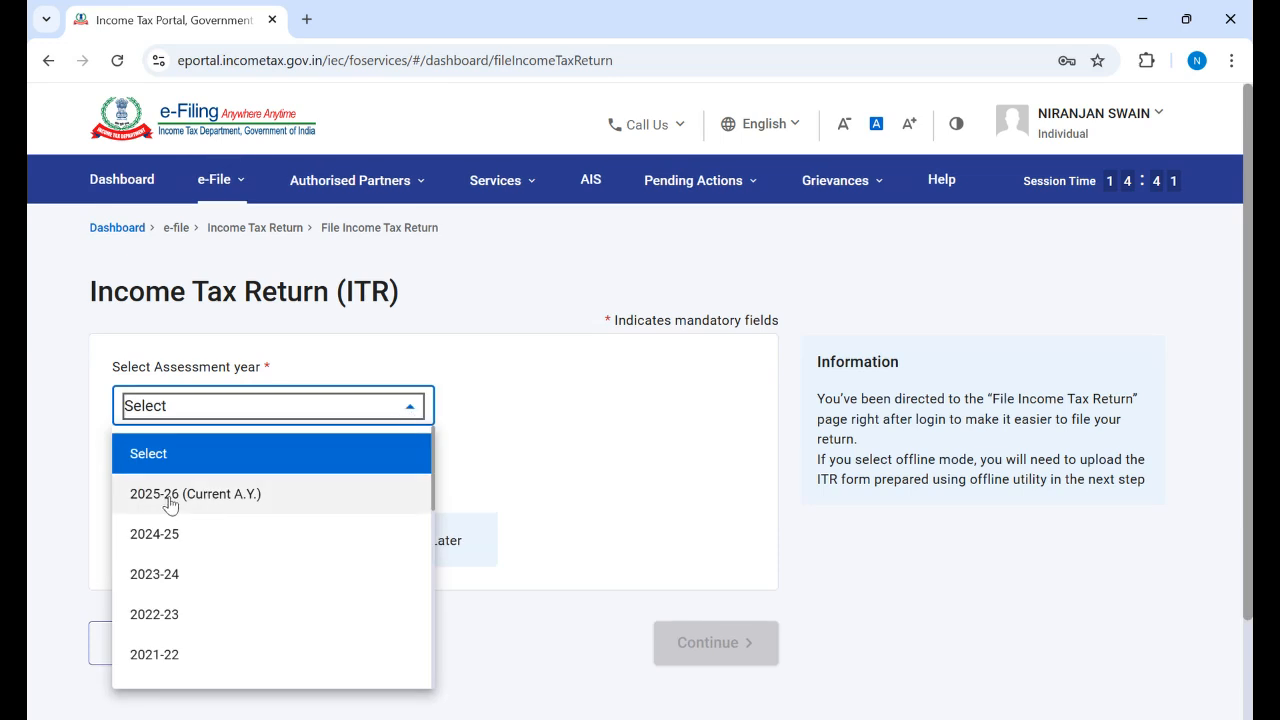
{"action": "left_click", "coordinate": [410, 412]}
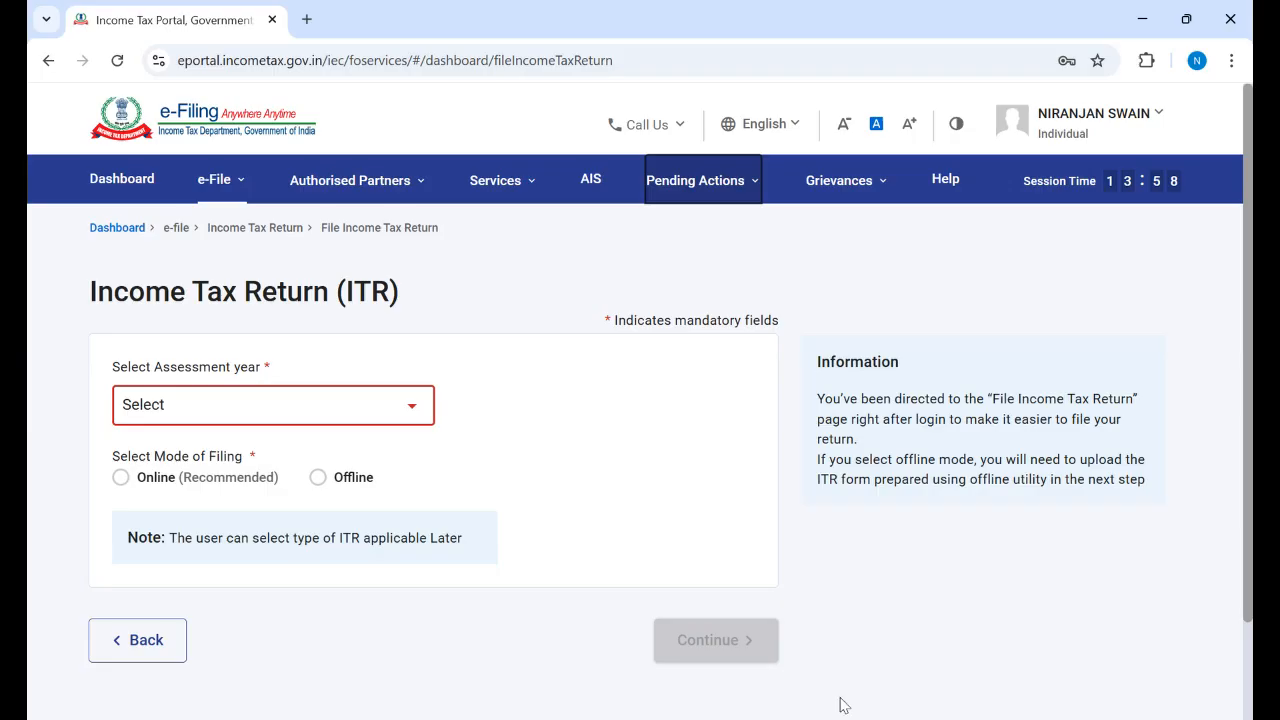
{"action": "left_click", "coordinate": [308, 20]}
Step: Paste the copied YouTube link into the new tab's address bar and load the video
{"action": "left_click", "coordinate": [330, 60]}
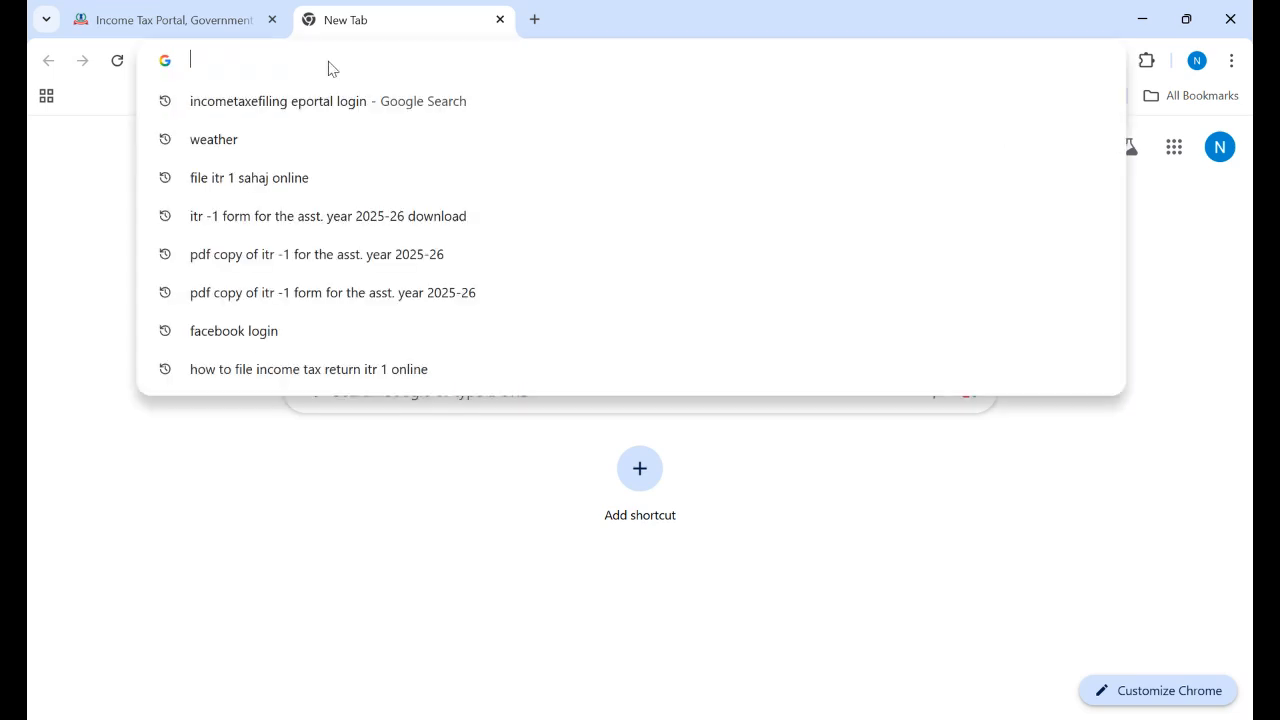
{"action": "right_click", "coordinate": [329, 64]}
{"action": "left_click", "coordinate": [391, 231]}
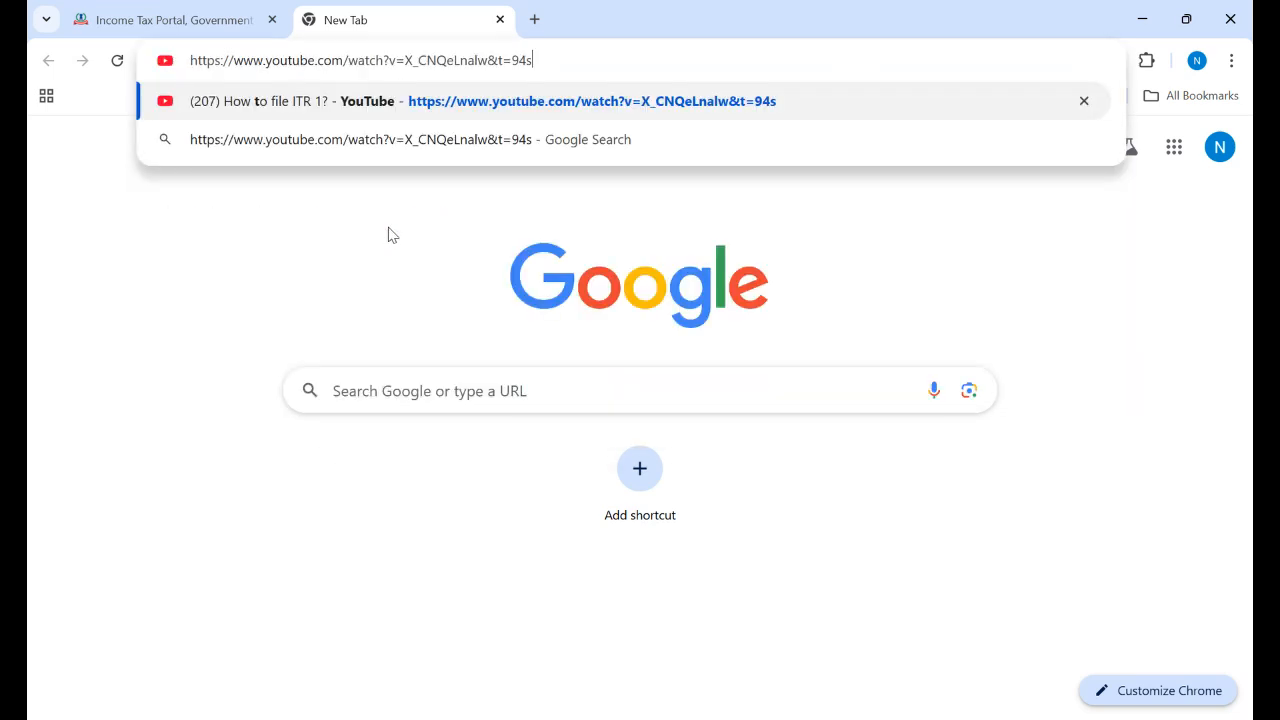
{"action": "key", "text": "Return"}
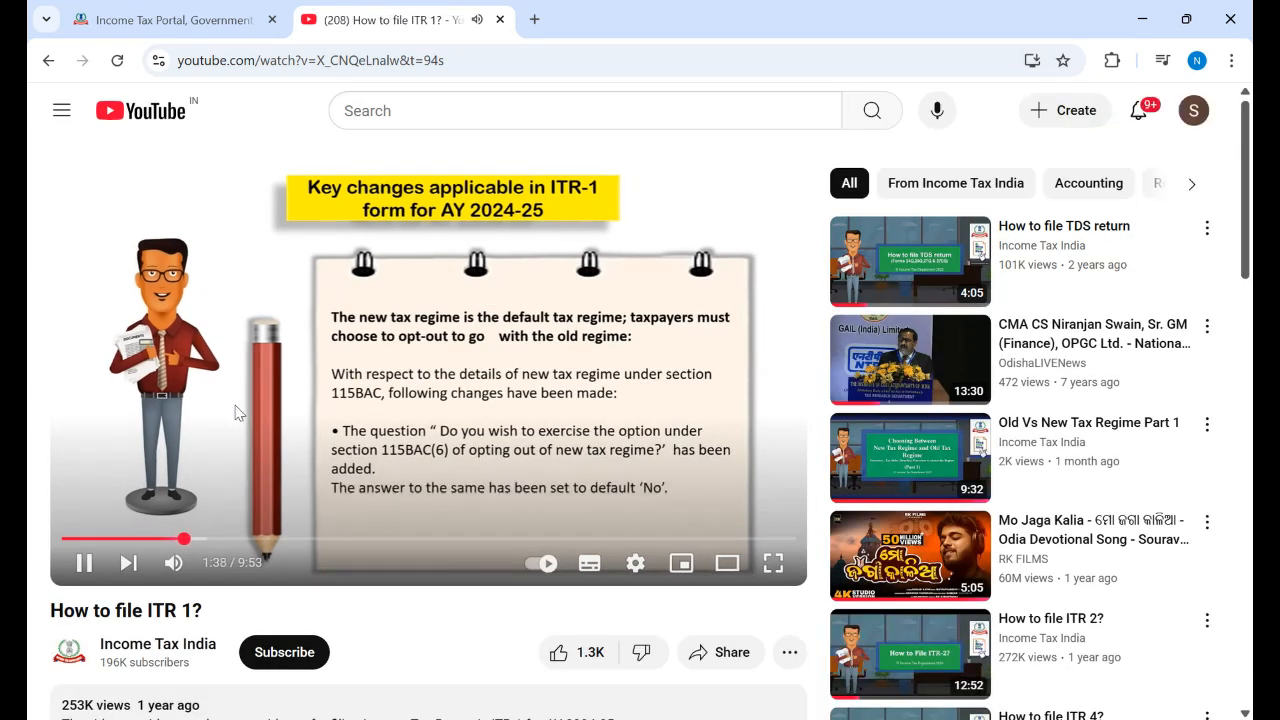
Step: Skim ahead to the Start New Filing part, then rewind and pause the video at 0:08
{"action": "left_click", "coordinate": [242, 542]}
{"action": "left_click", "coordinate": [304, 542]}
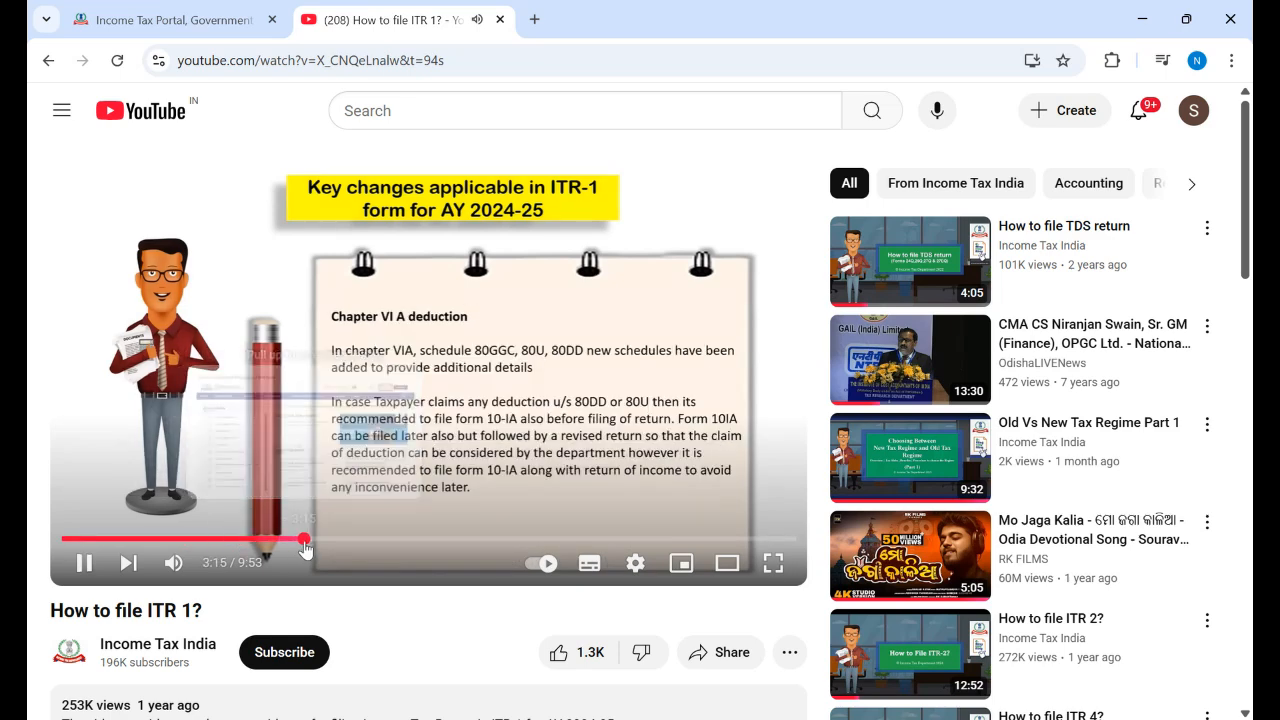
{"action": "left_click", "coordinate": [348, 546]}
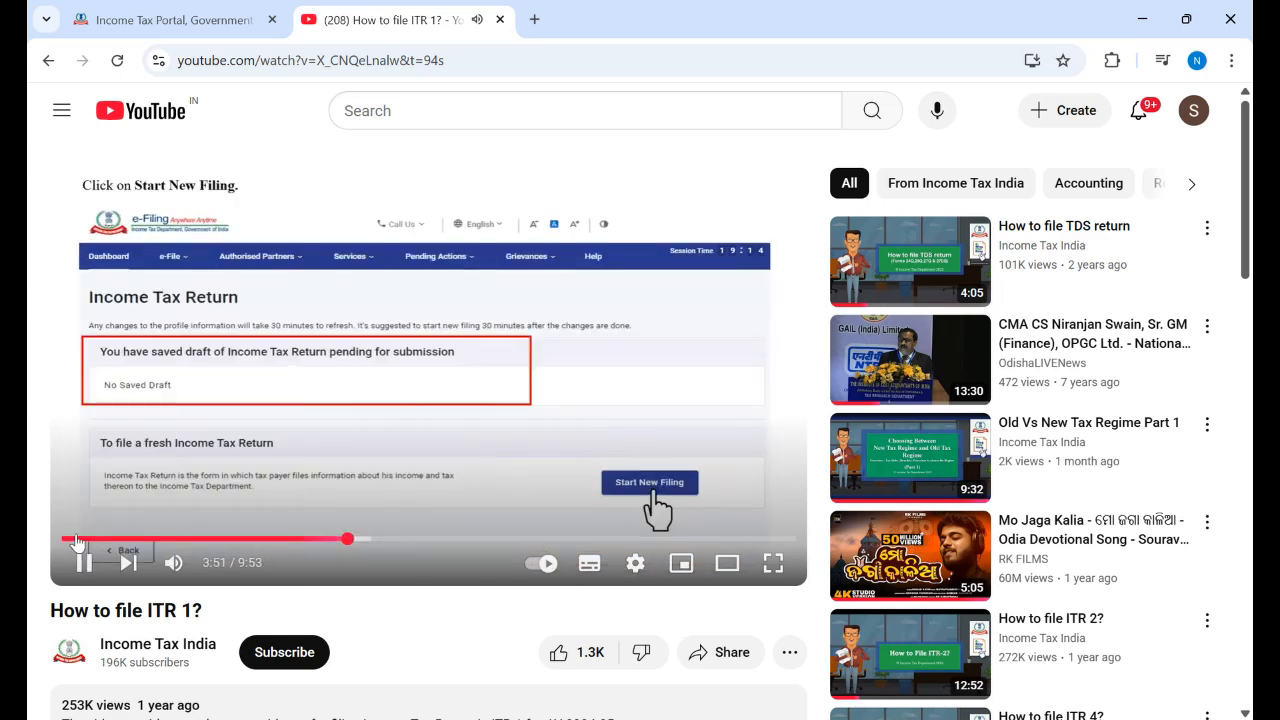
{"action": "left_click", "coordinate": [70, 541]}
{"action": "left_click", "coordinate": [515, 262]}
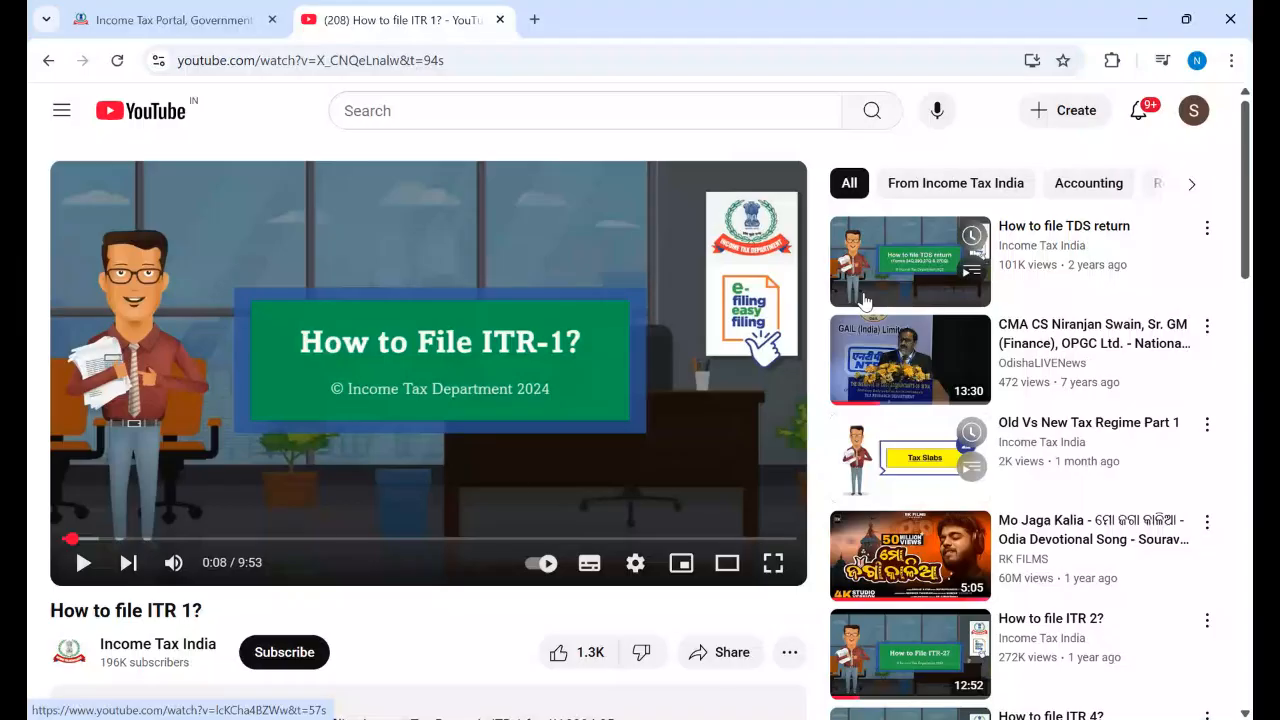
Step: Switch to the Old Vs New Tax Regime Part 1 recommendation and play it full screen
{"action": "left_click", "coordinate": [454, 473]}
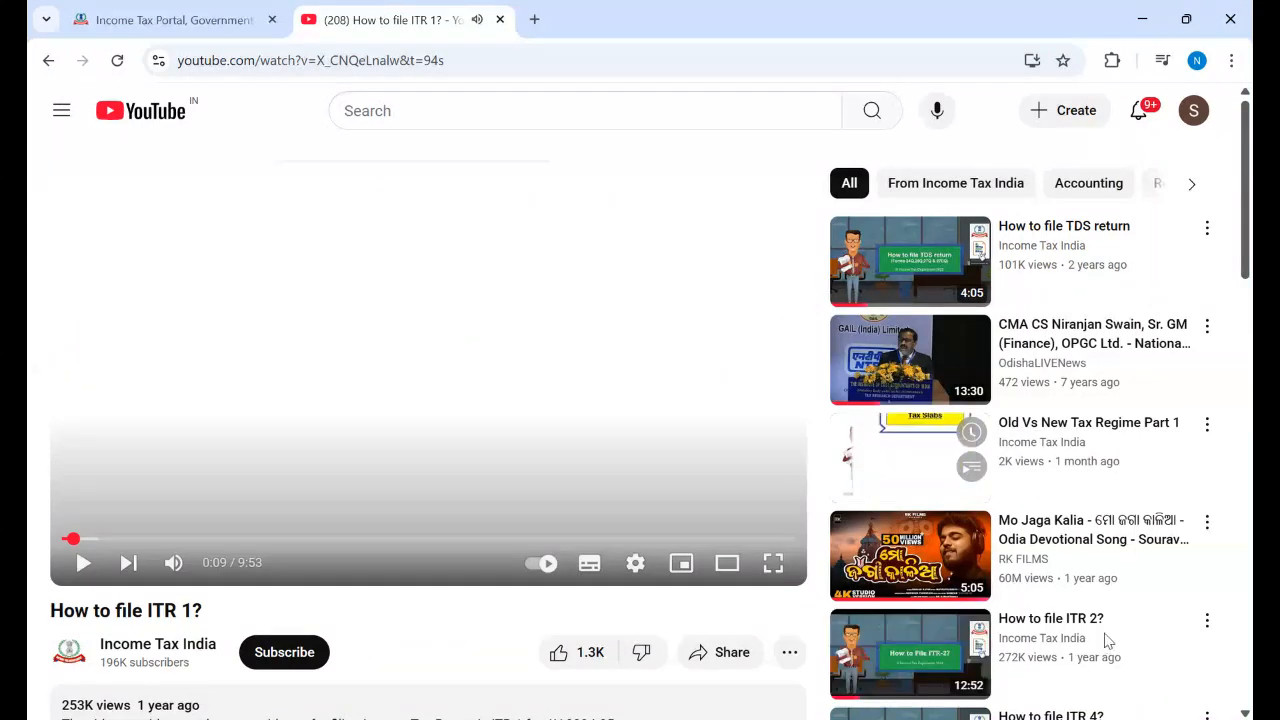
{"action": "left_click", "coordinate": [1134, 429]}
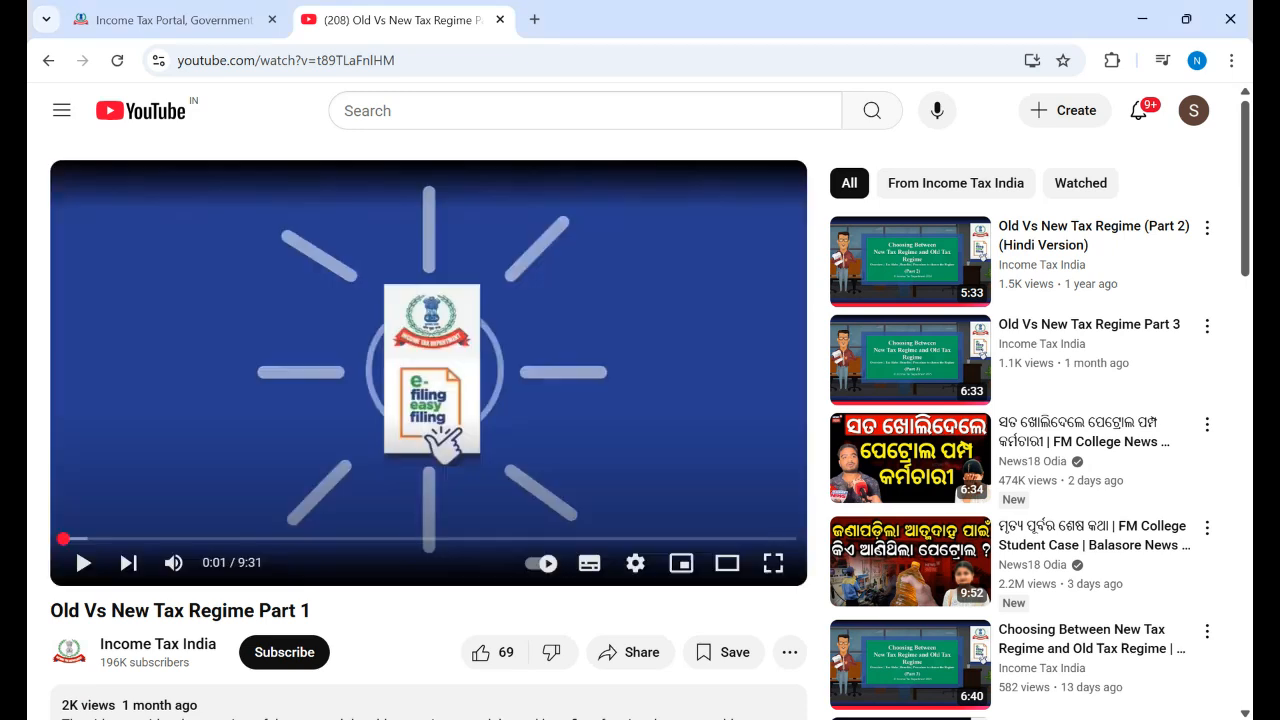
{"action": "left_click", "coordinate": [620, 464]}
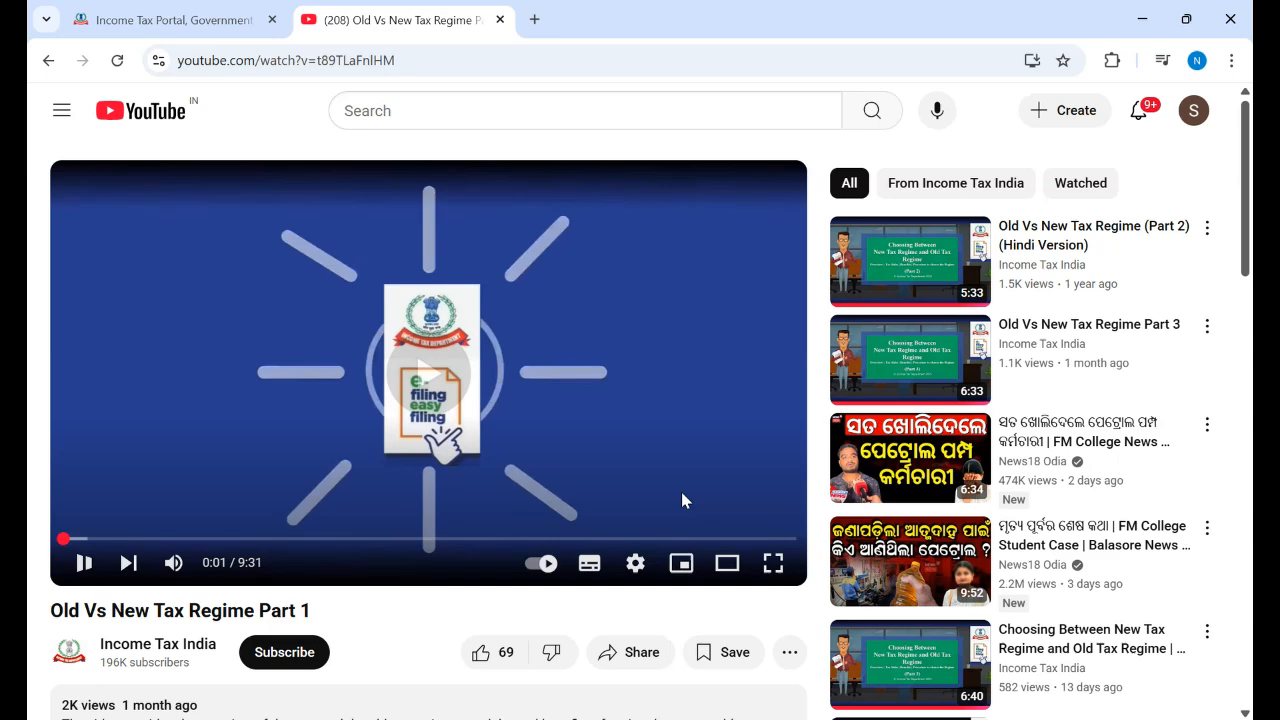
{"action": "left_click", "coordinate": [773, 562]}
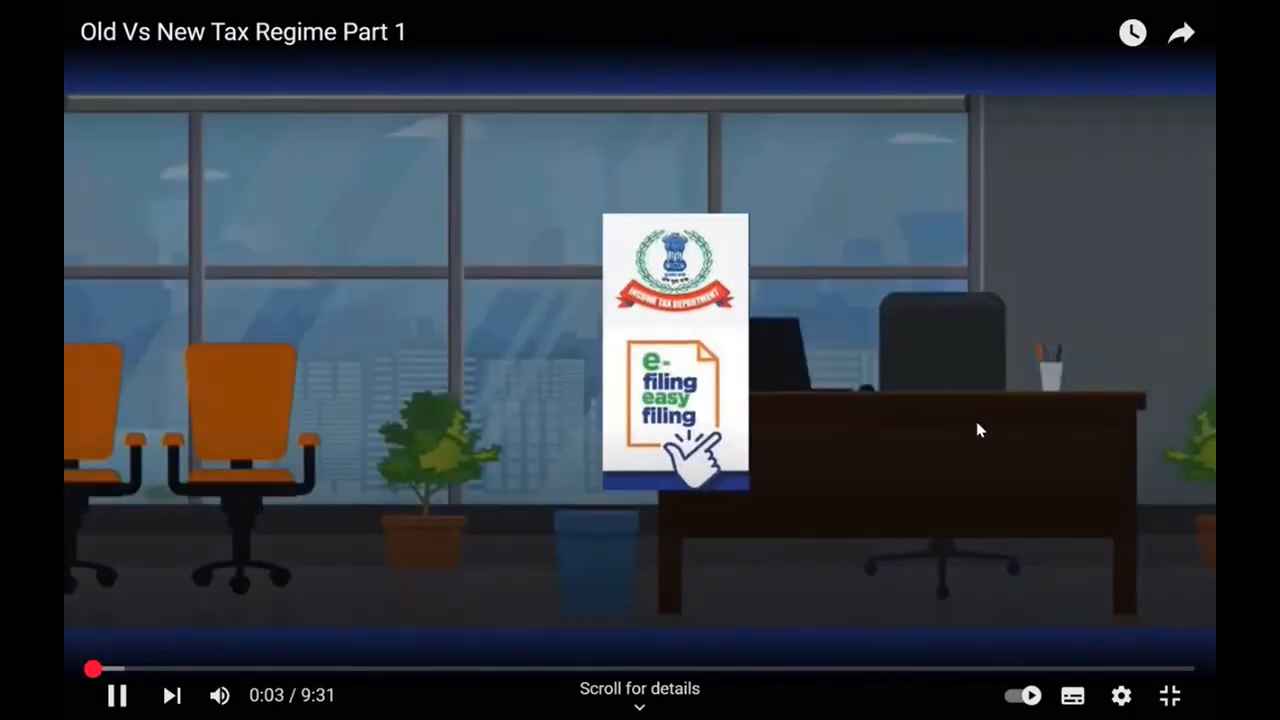
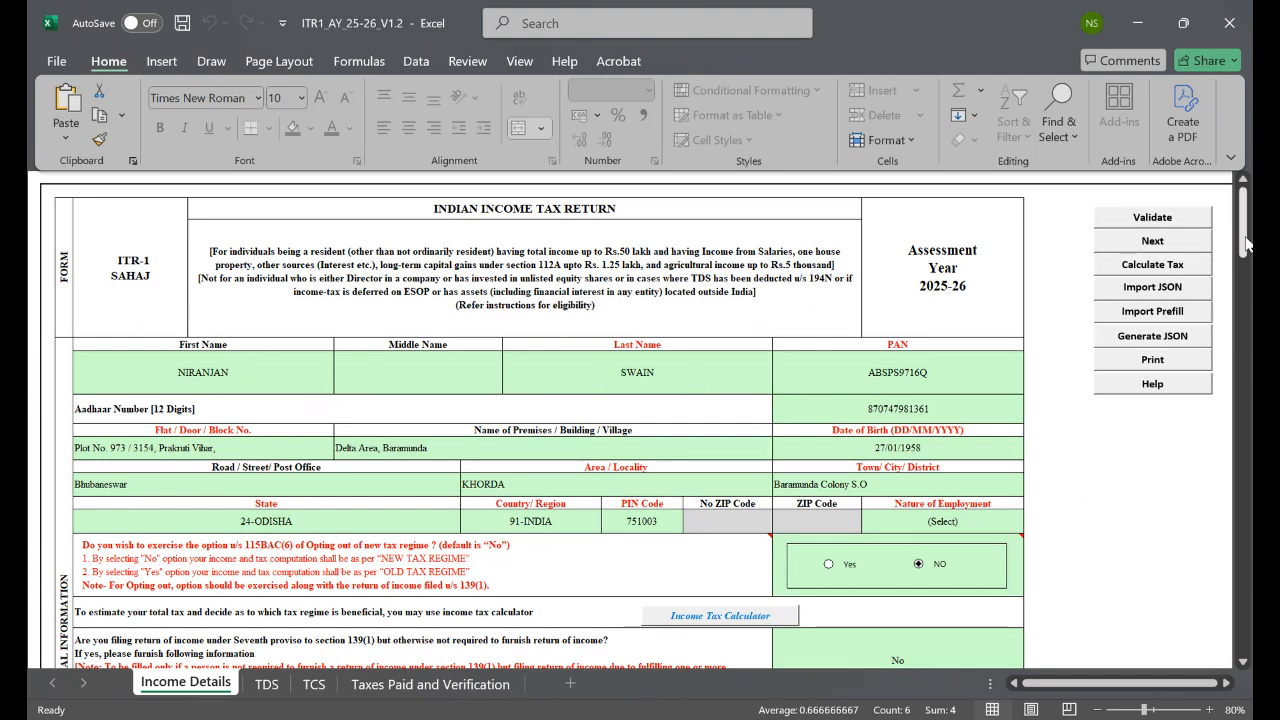
{"action": "left_click_drag", "start_coordinate": [1245, 237], "coordinate": [1039, 368]}
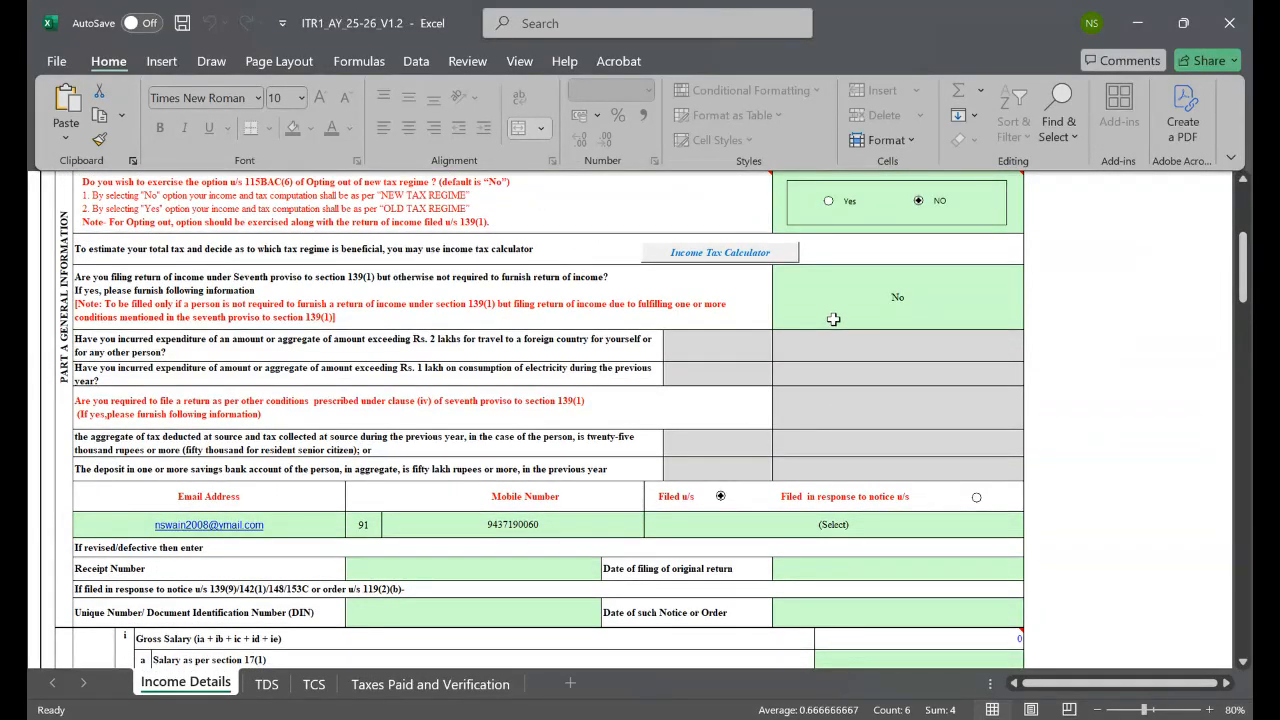
{"action": "left_click", "coordinate": [727, 354]}
{"action": "left_click", "coordinate": [781, 355]}
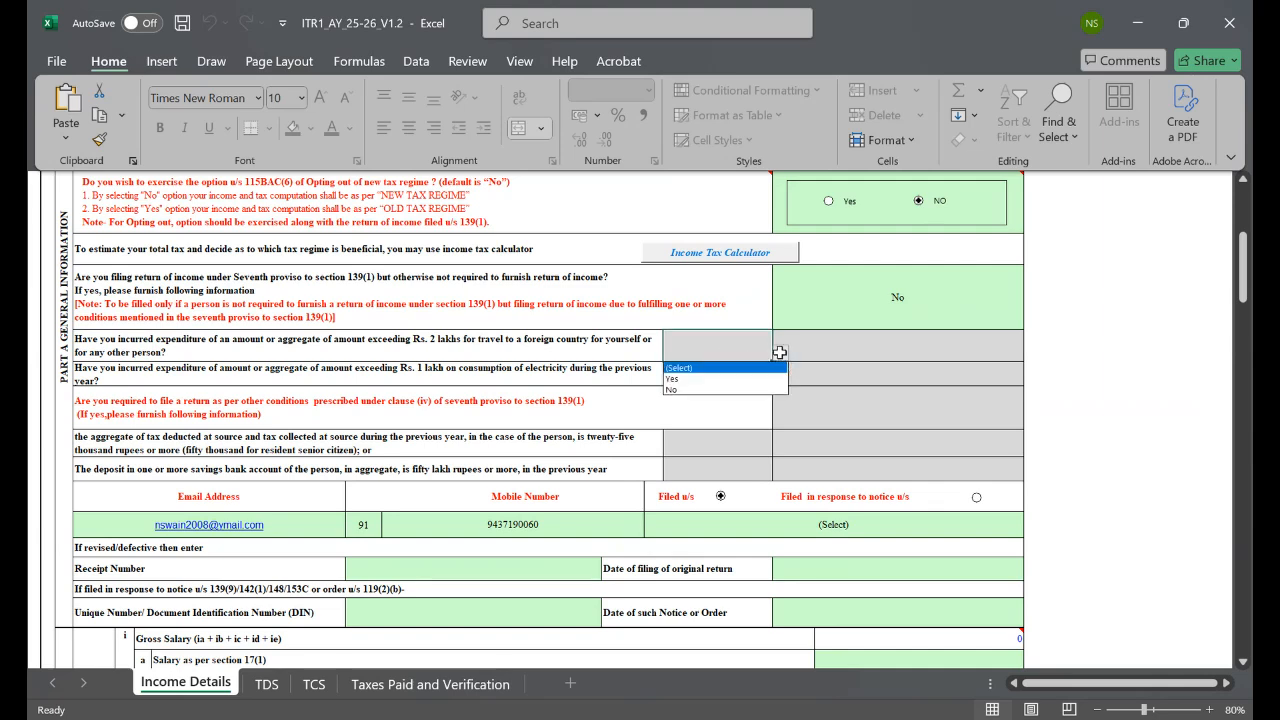
{"action": "left_click", "coordinate": [675, 388]}
{"action": "left_click", "coordinate": [648, 424]}
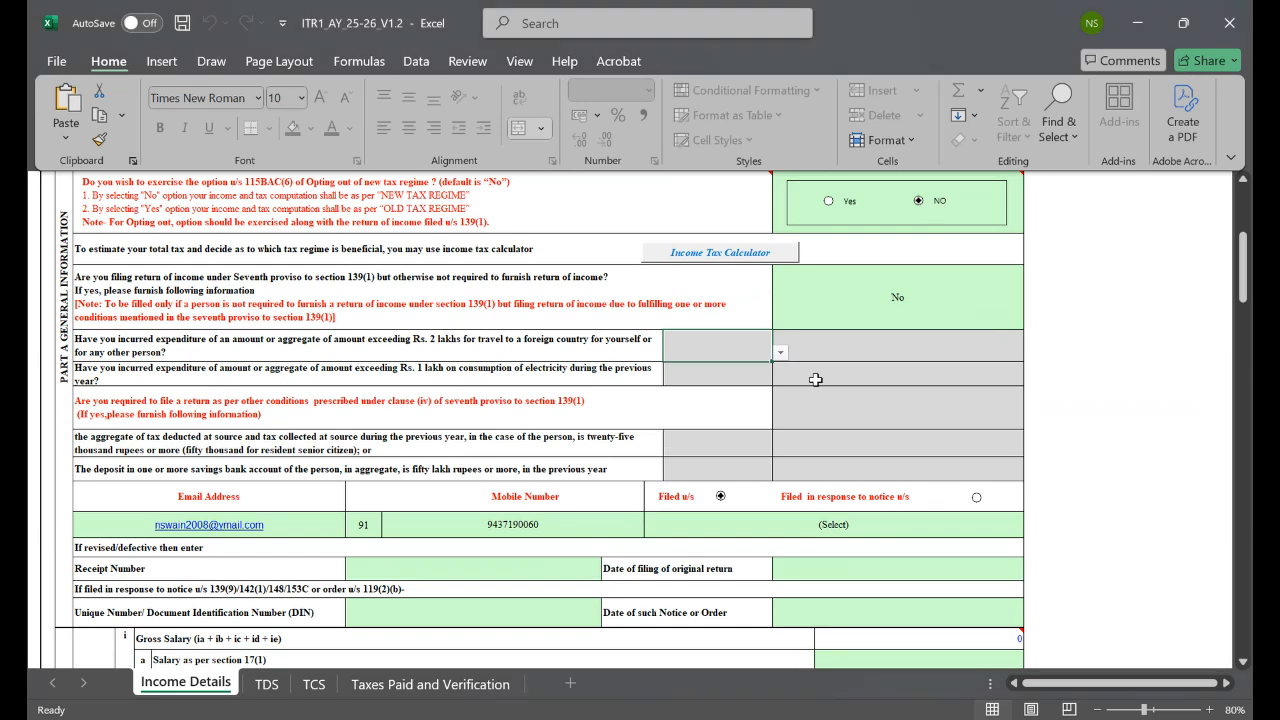
{"action": "mouse_move", "coordinate": [1243, 268]}
{"action": "left_mouse_down"}
{"action": "mouse_move", "coordinate": [1243, 213]}
{"action": "mouse_move", "coordinate": [1243, 251]}
{"action": "left_mouse_up"}
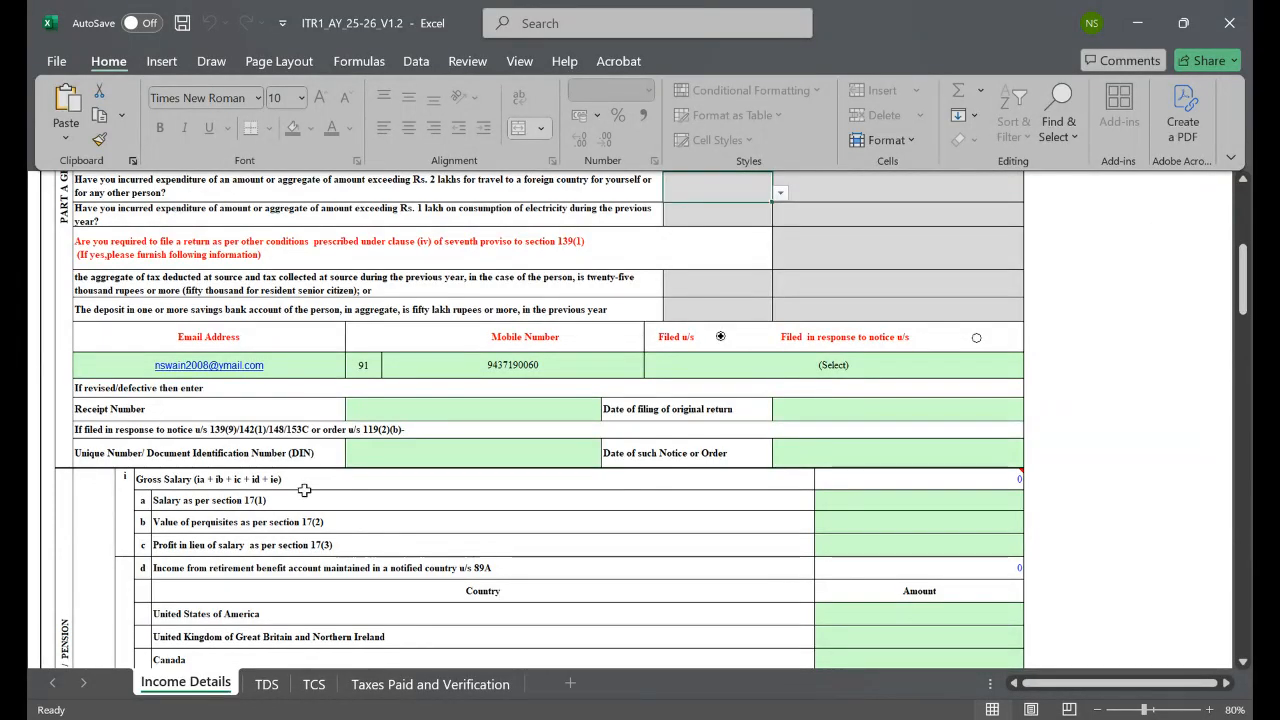
Step: Enter 500000 as the salary under section 17(1), dismissing the exempt-allowance alert
{"action": "left_click", "coordinate": [920, 500]}
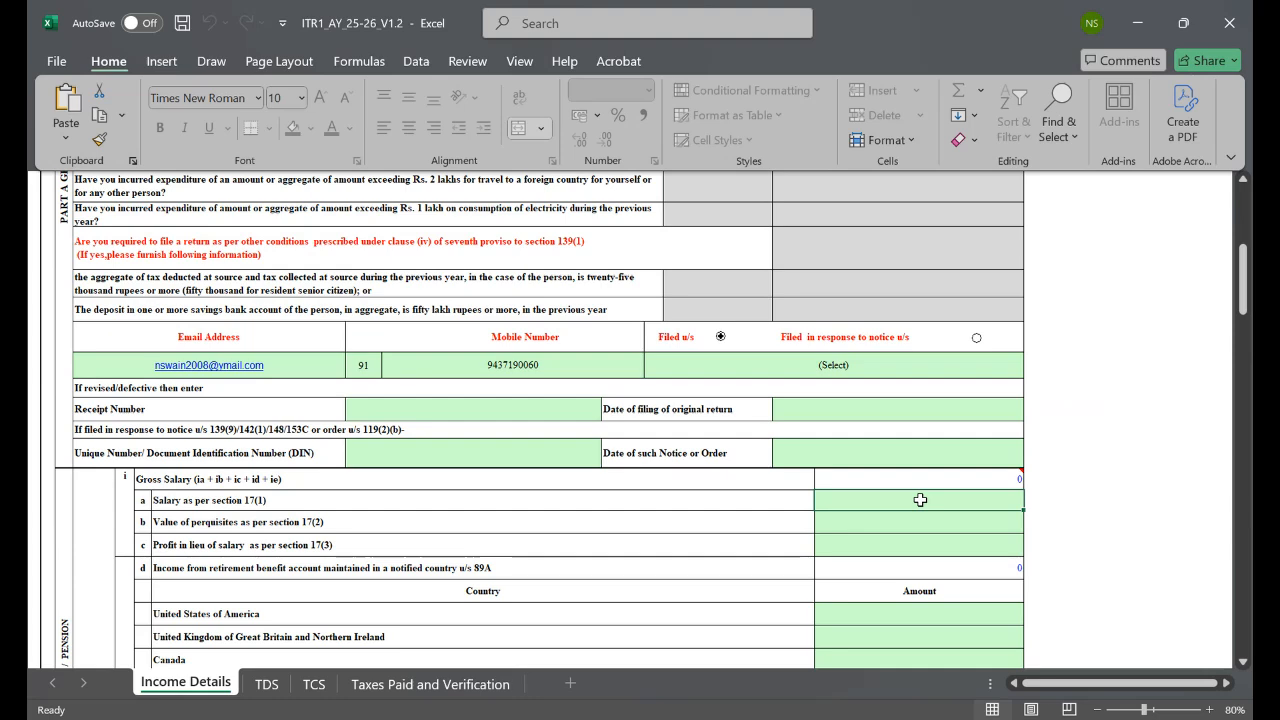
{"action": "type", "text": "50"}
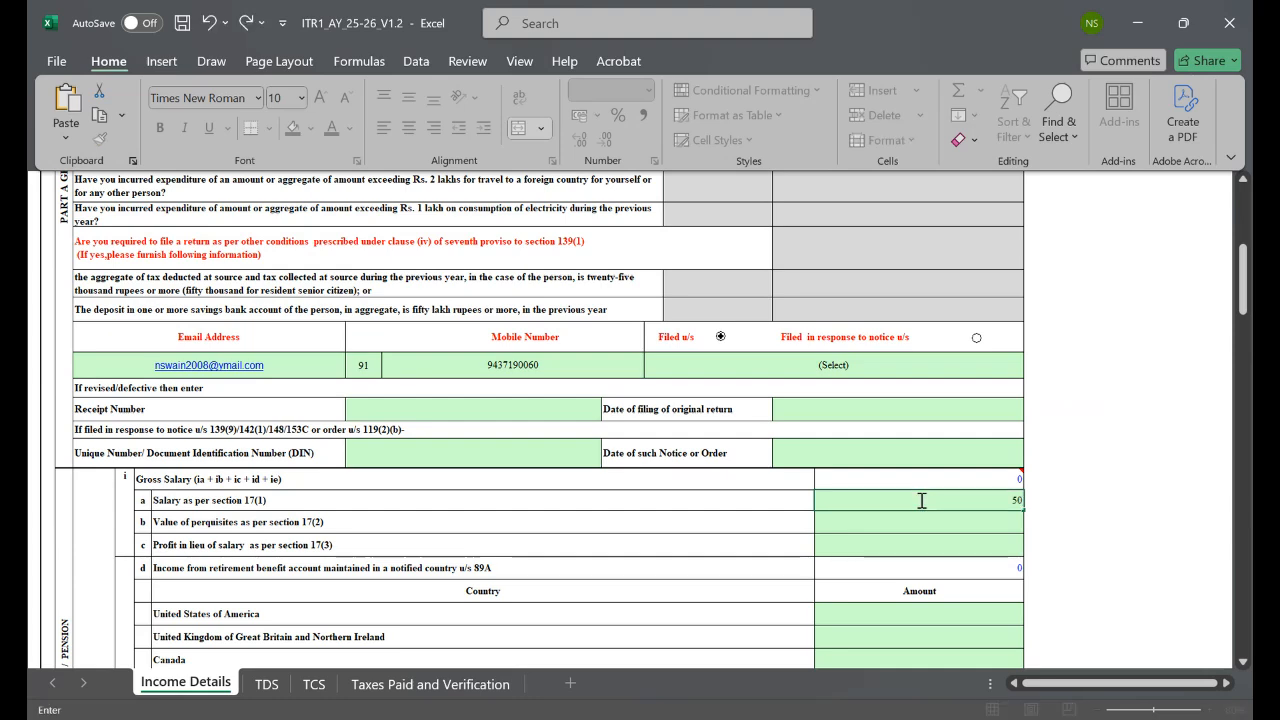
{"action": "type", "text": "0000"}
{"action": "key", "text": "Return"}
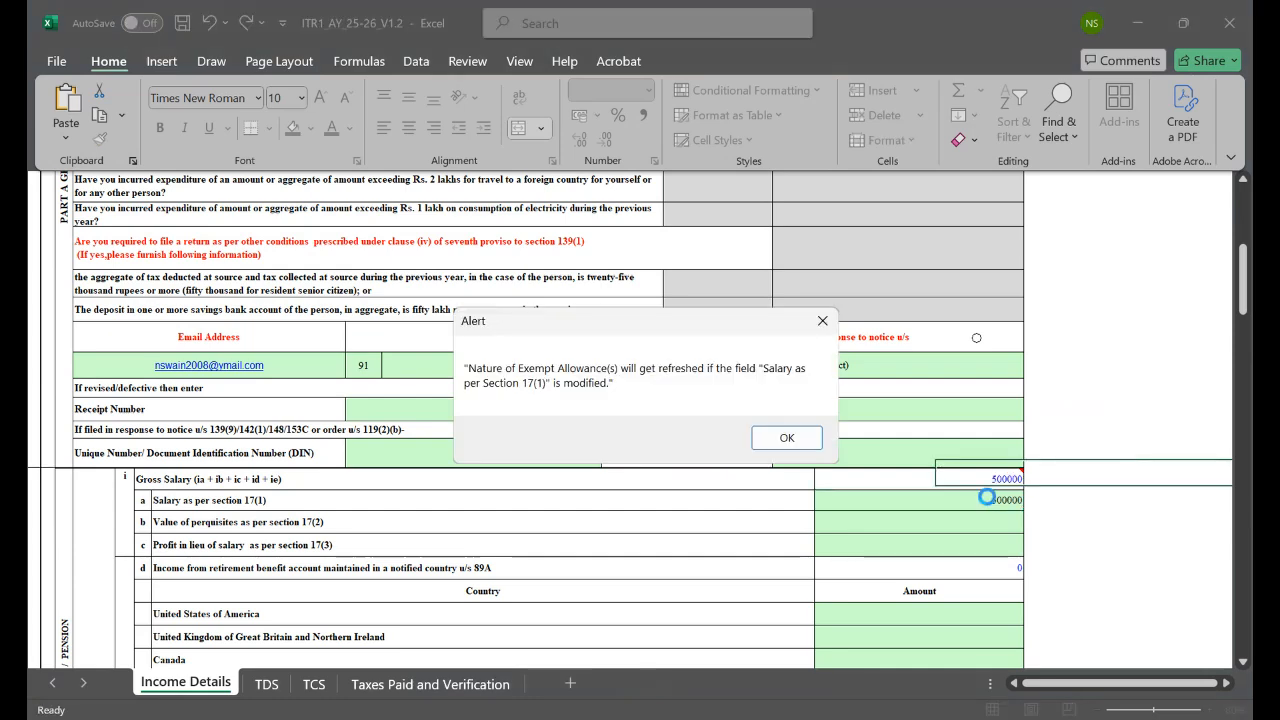
{"action": "left_click", "coordinate": [787, 437]}
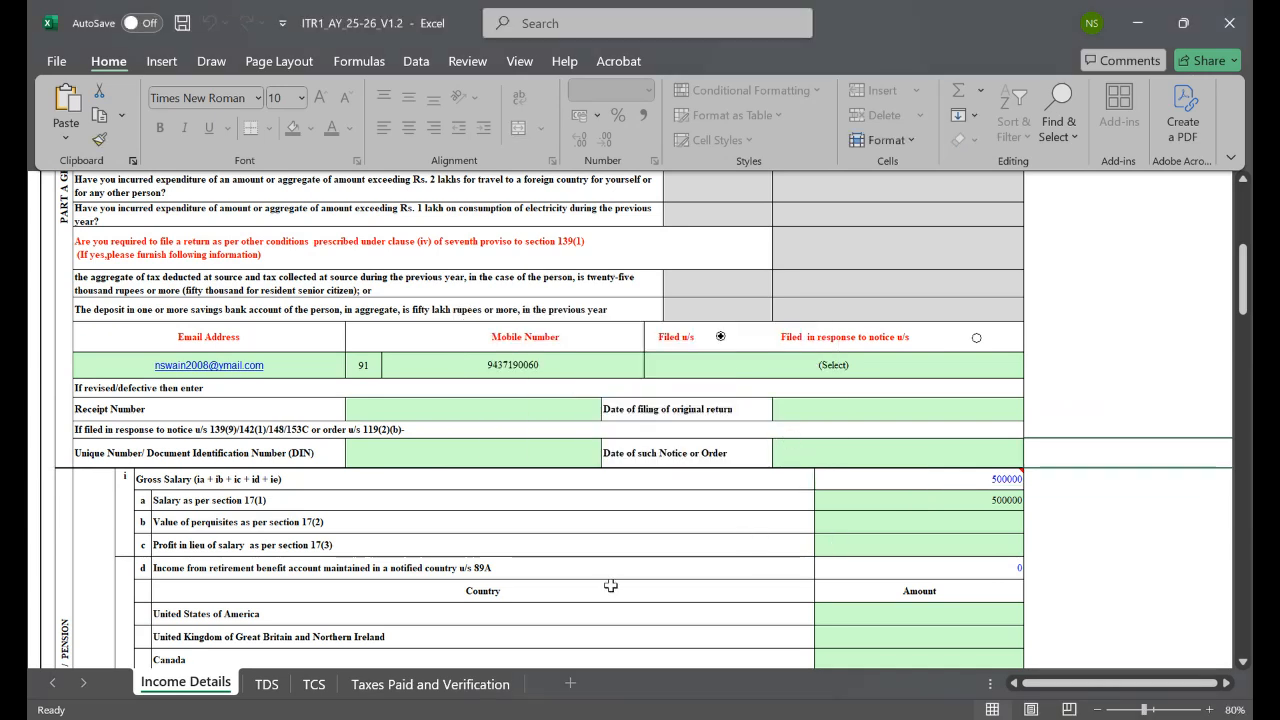
Step: Enter 20000 as the value of perquisites under section 17(2)
{"action": "left_click", "coordinate": [986, 519]}
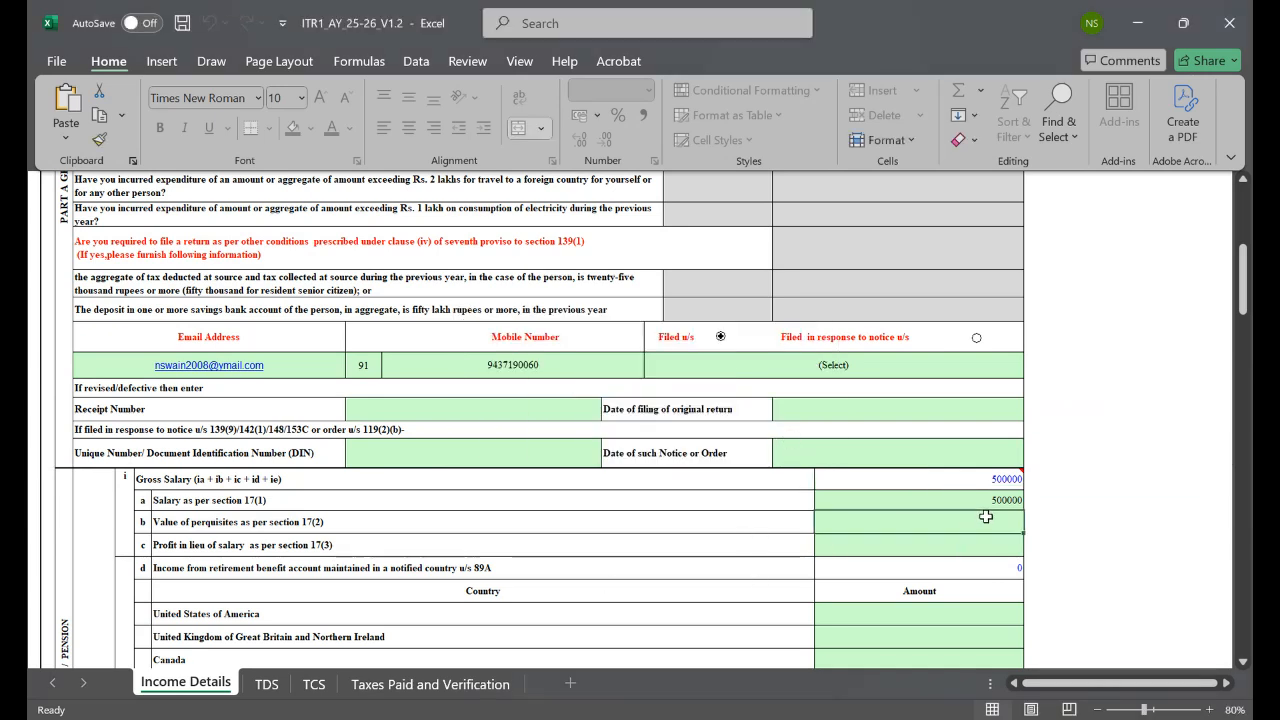
{"action": "type", "text": "20000"}
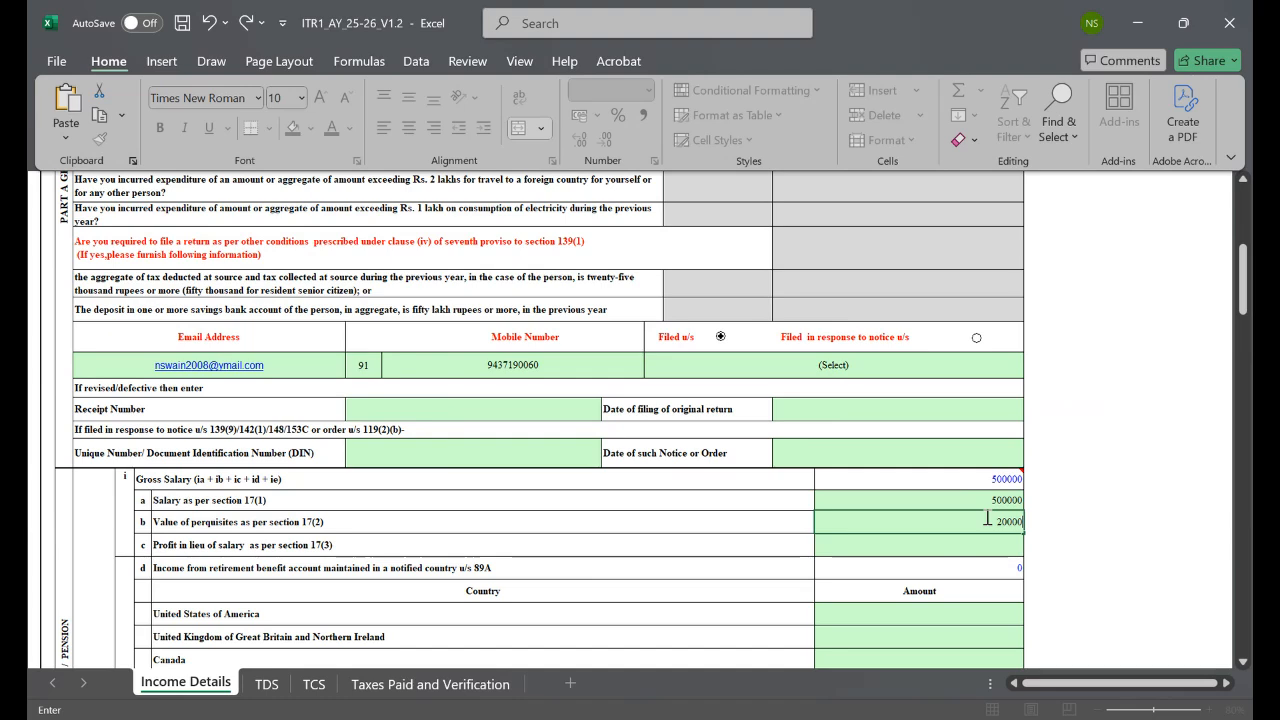
{"action": "left_click", "coordinate": [1136, 473]}
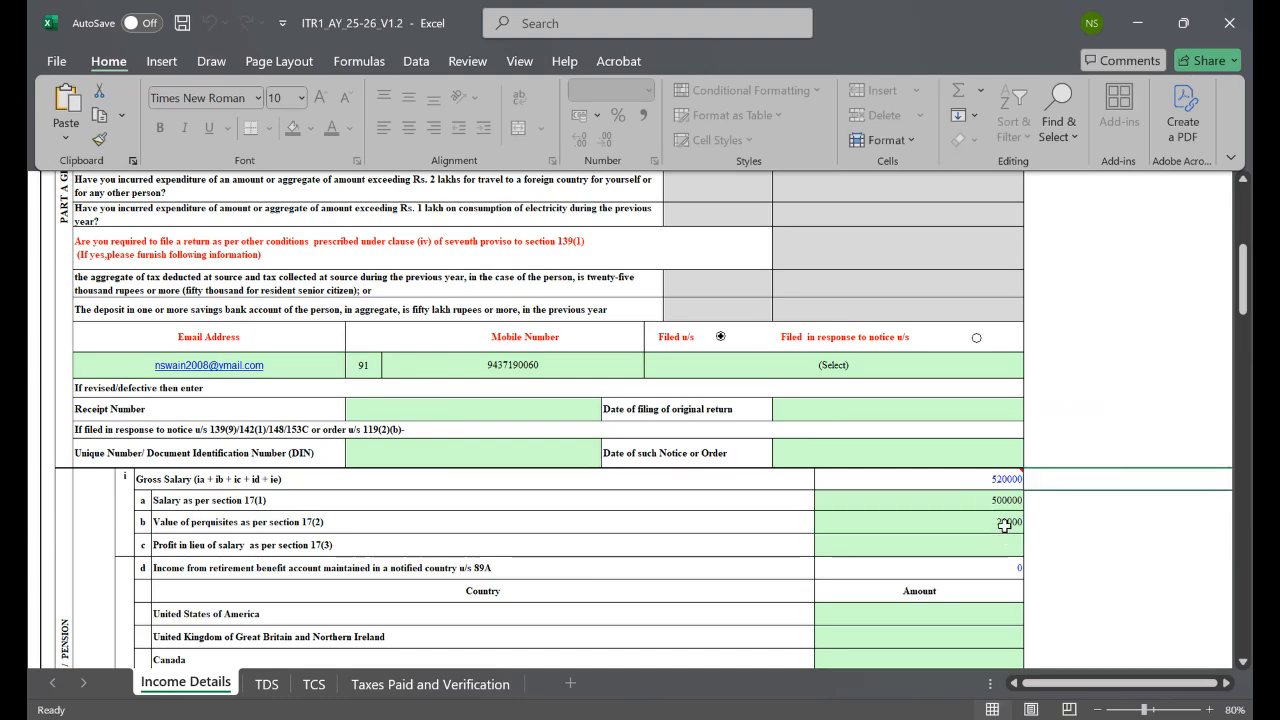
{"action": "left_click_drag", "start_coordinate": [1243, 280], "coordinate": [1243, 372]}
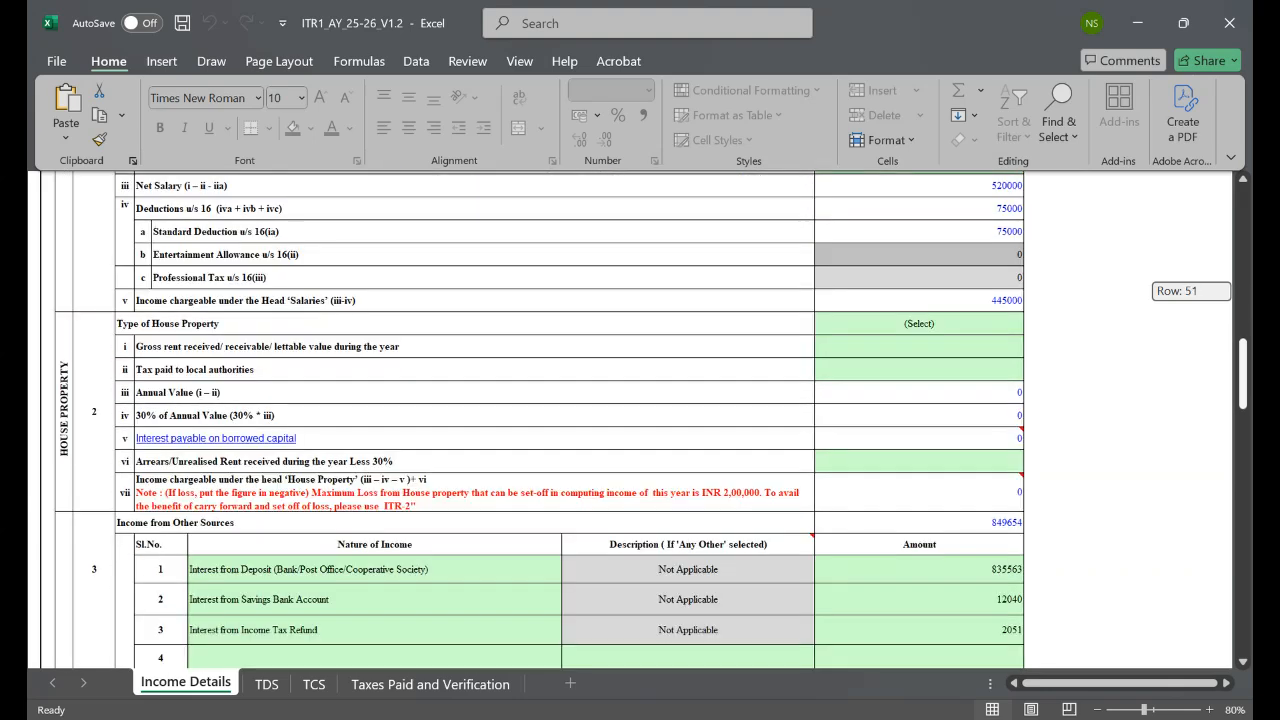
{"action": "left_click_drag", "start_coordinate": [1243, 372], "coordinate": [1243, 390]}
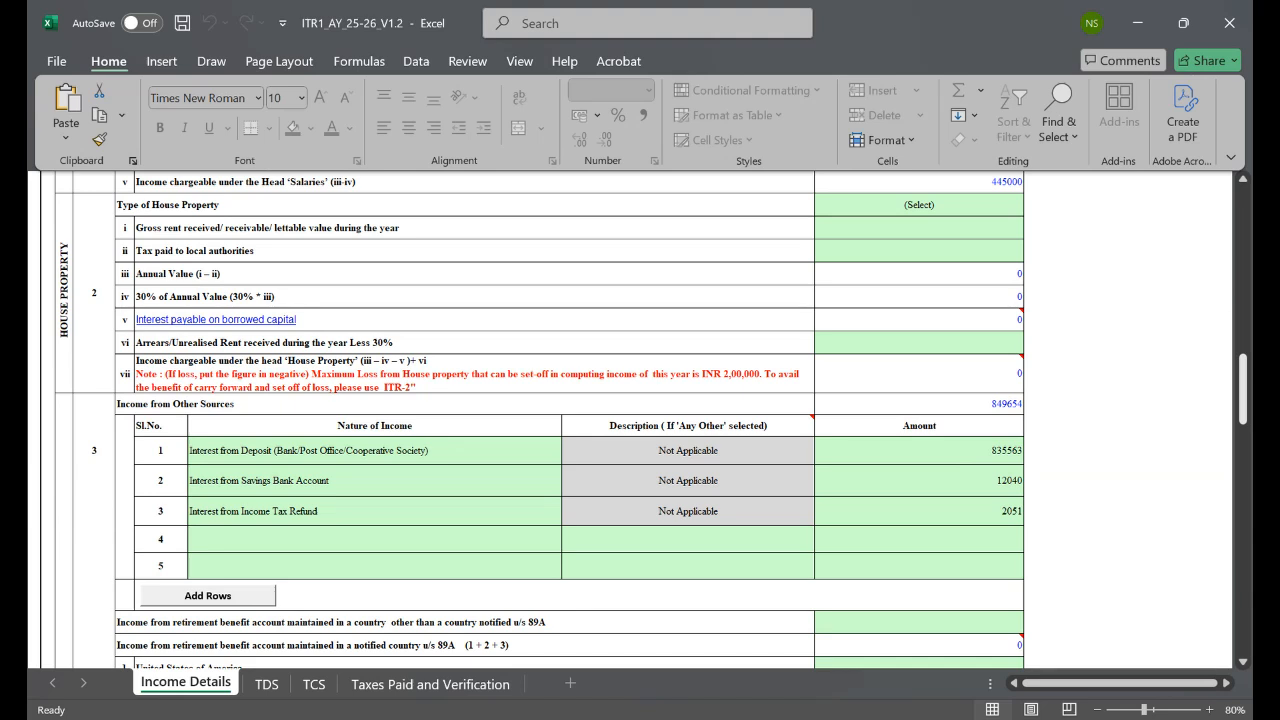
{"action": "left_click_drag", "start_coordinate": [1243, 389], "coordinate": [1243, 215]}
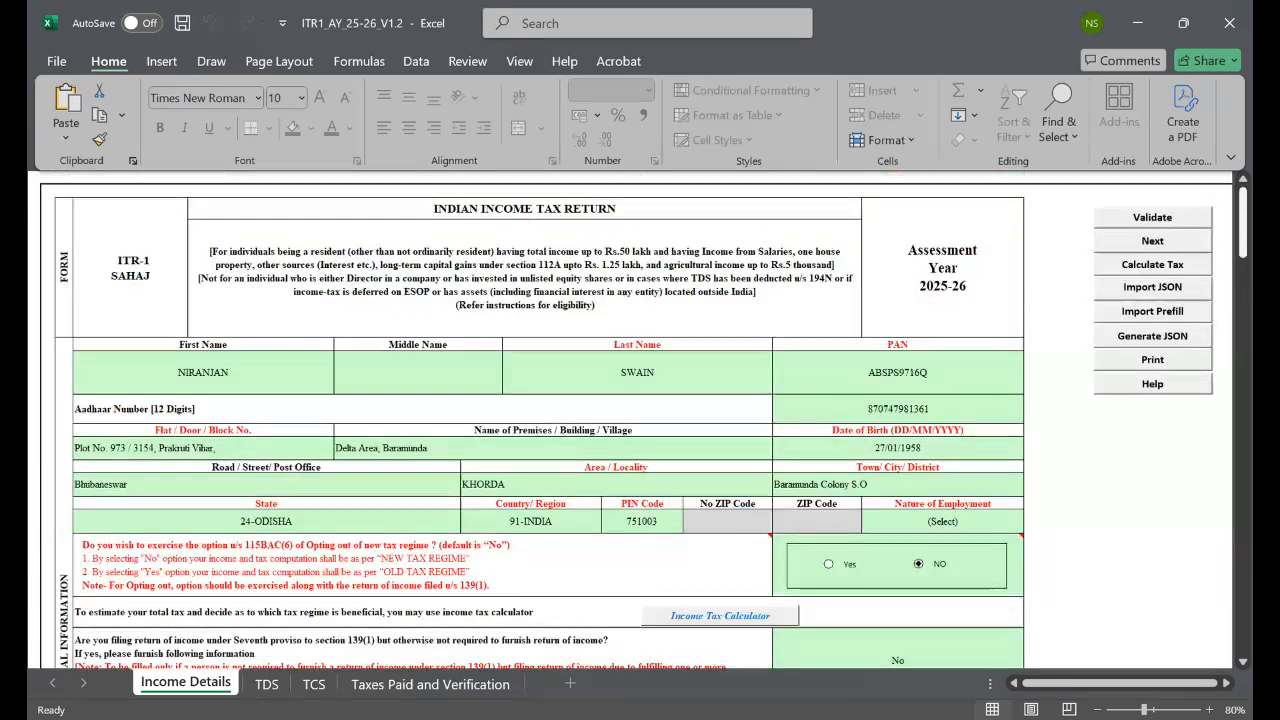
Step: Import the Prefill JSON file from the Desktop's ITR1_AY_25-26_V1.1 folder via Import Prefill
{"action": "left_click", "coordinate": [1155, 315]}
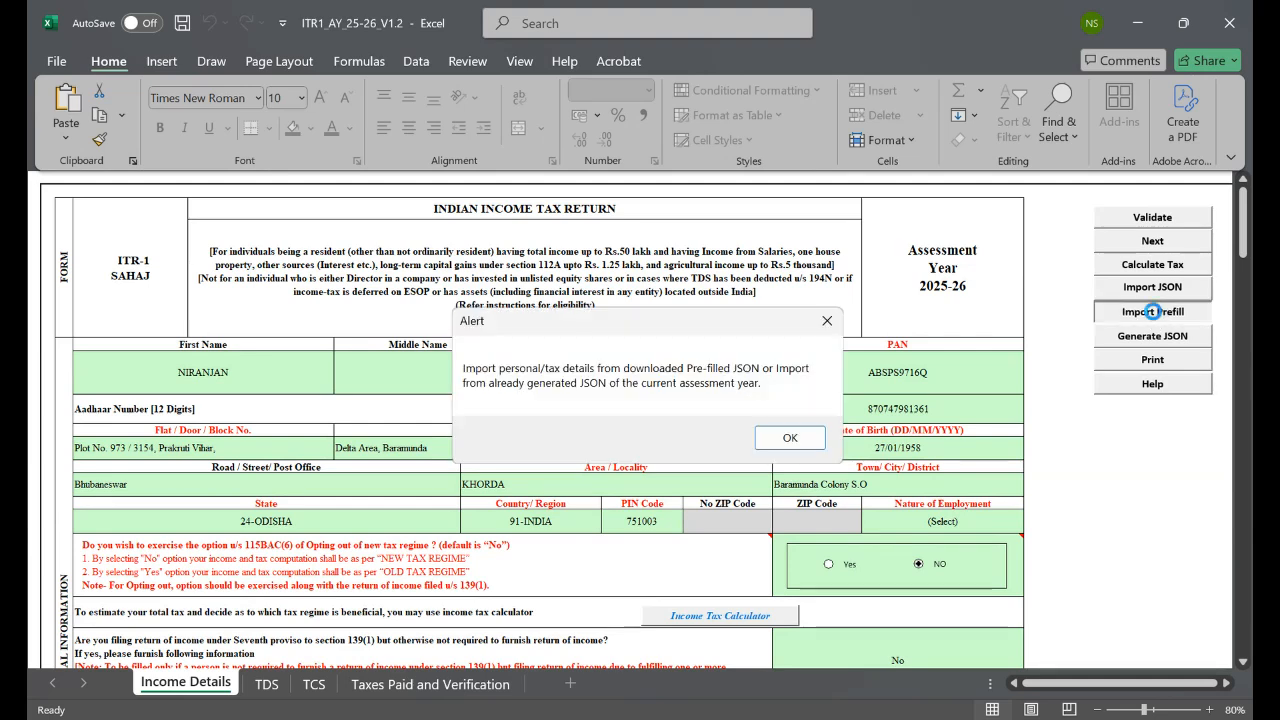
{"action": "left_click", "coordinate": [782, 441]}
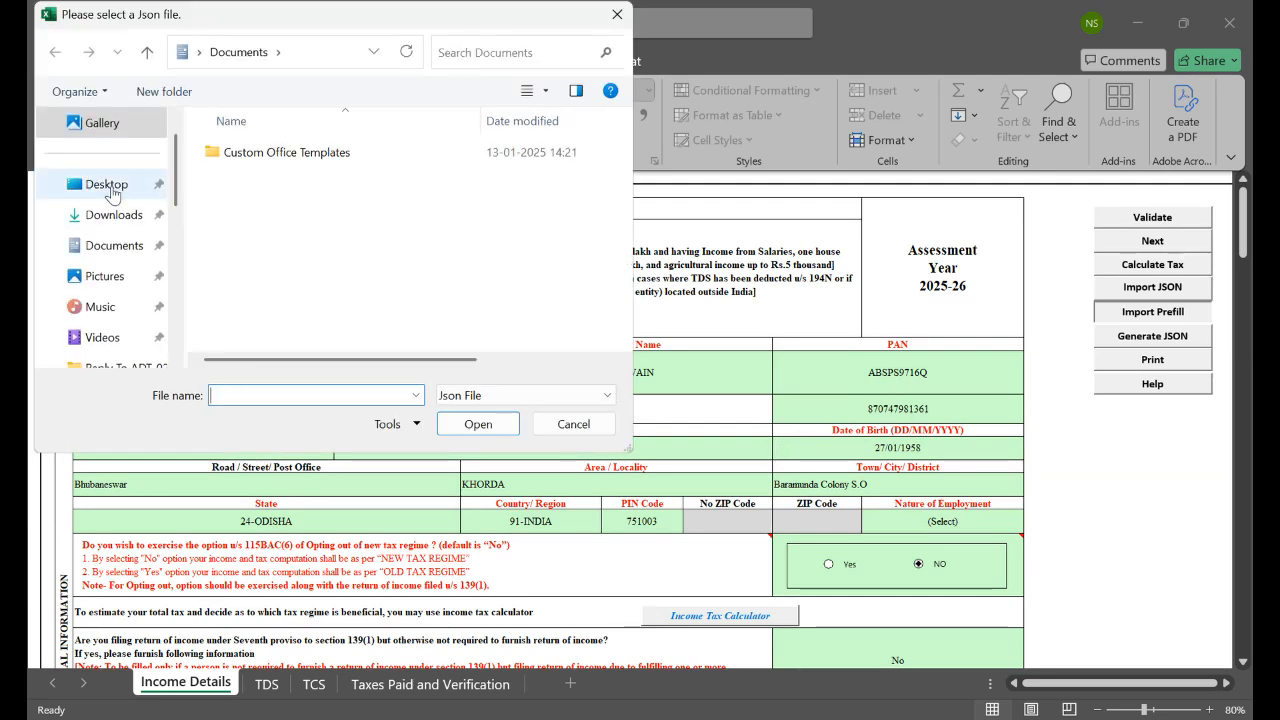
{"action": "left_click", "coordinate": [112, 194]}
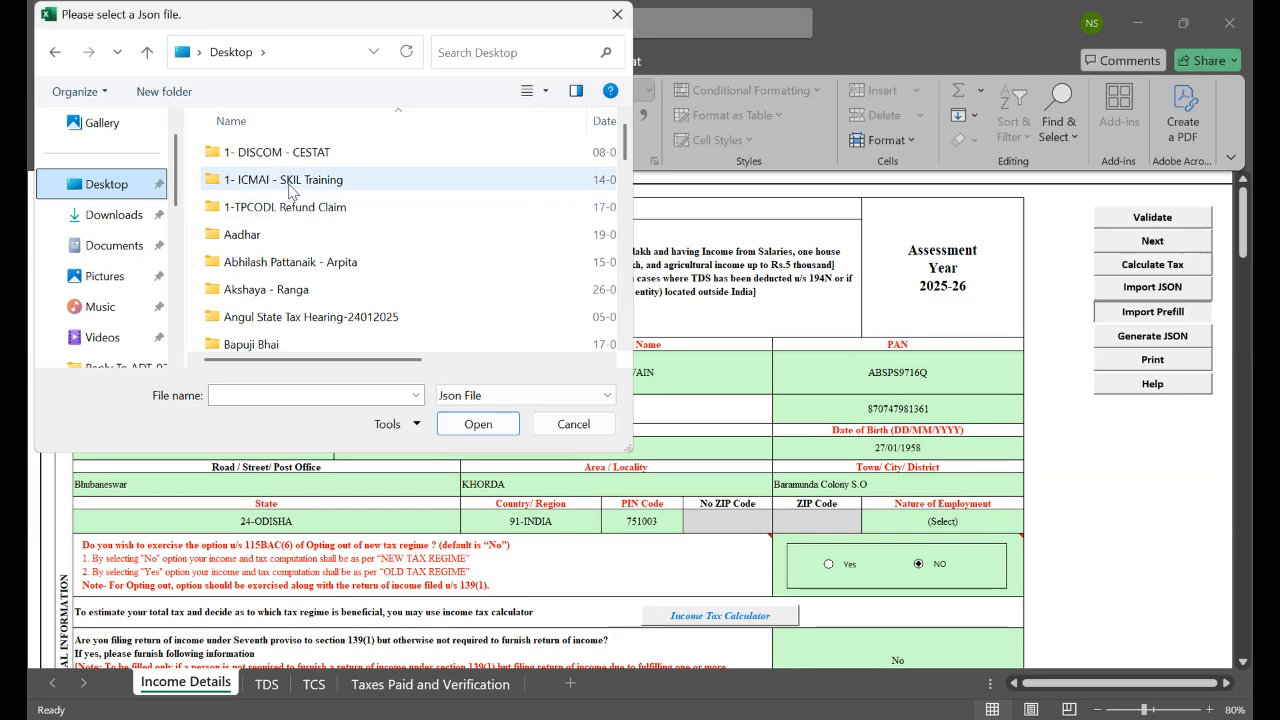
{"action": "double_click", "coordinate": [290, 190]}
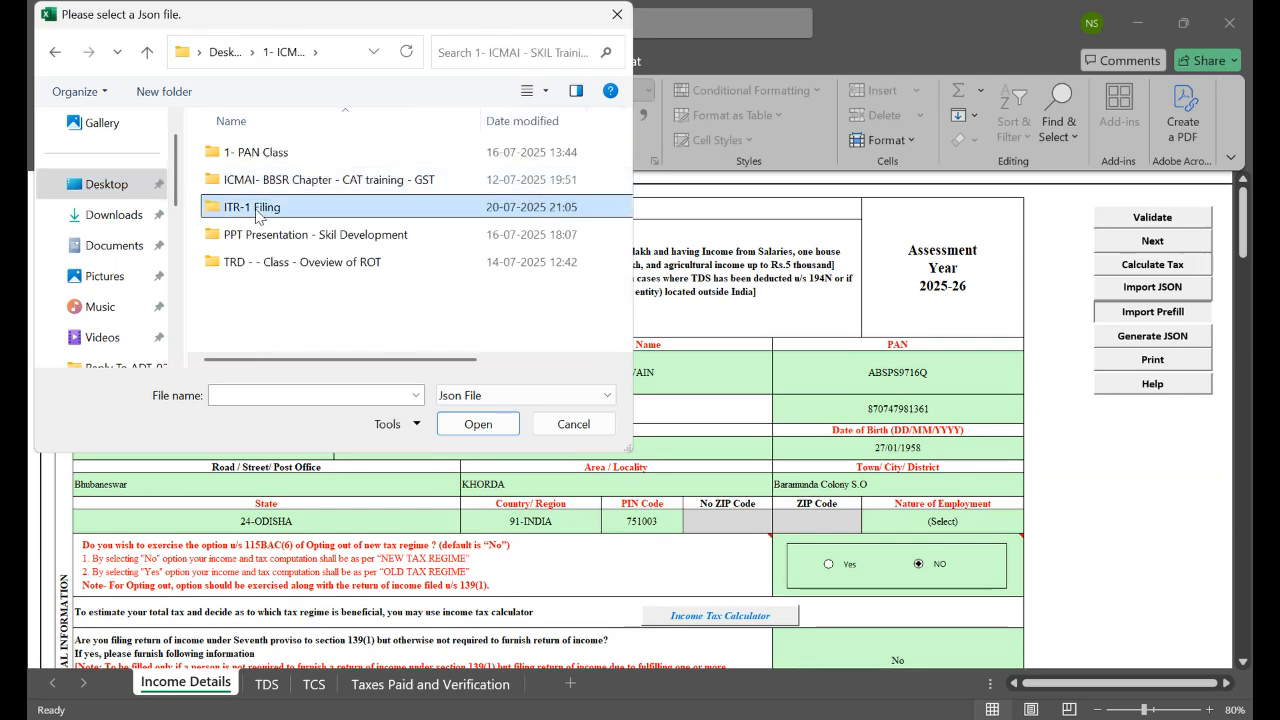
{"action": "double_click", "coordinate": [266, 206]}
{"action": "double_click", "coordinate": [265, 152]}
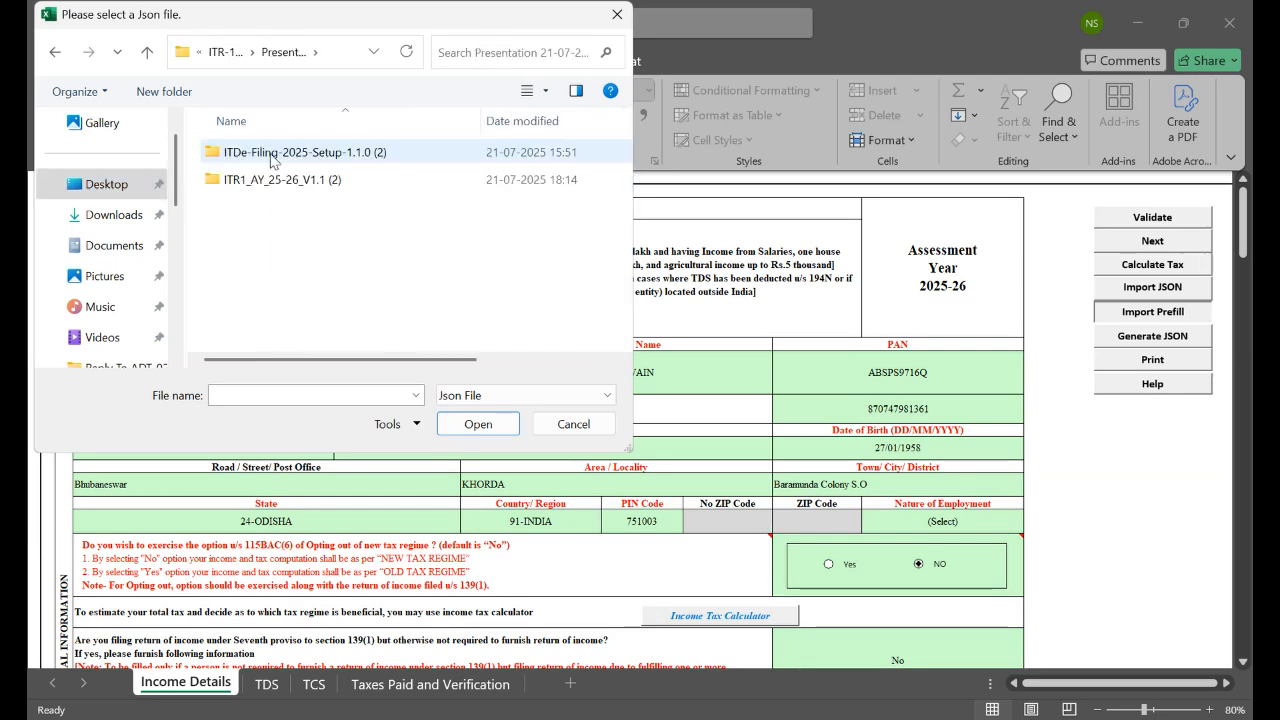
{"action": "double_click", "coordinate": [264, 182]}
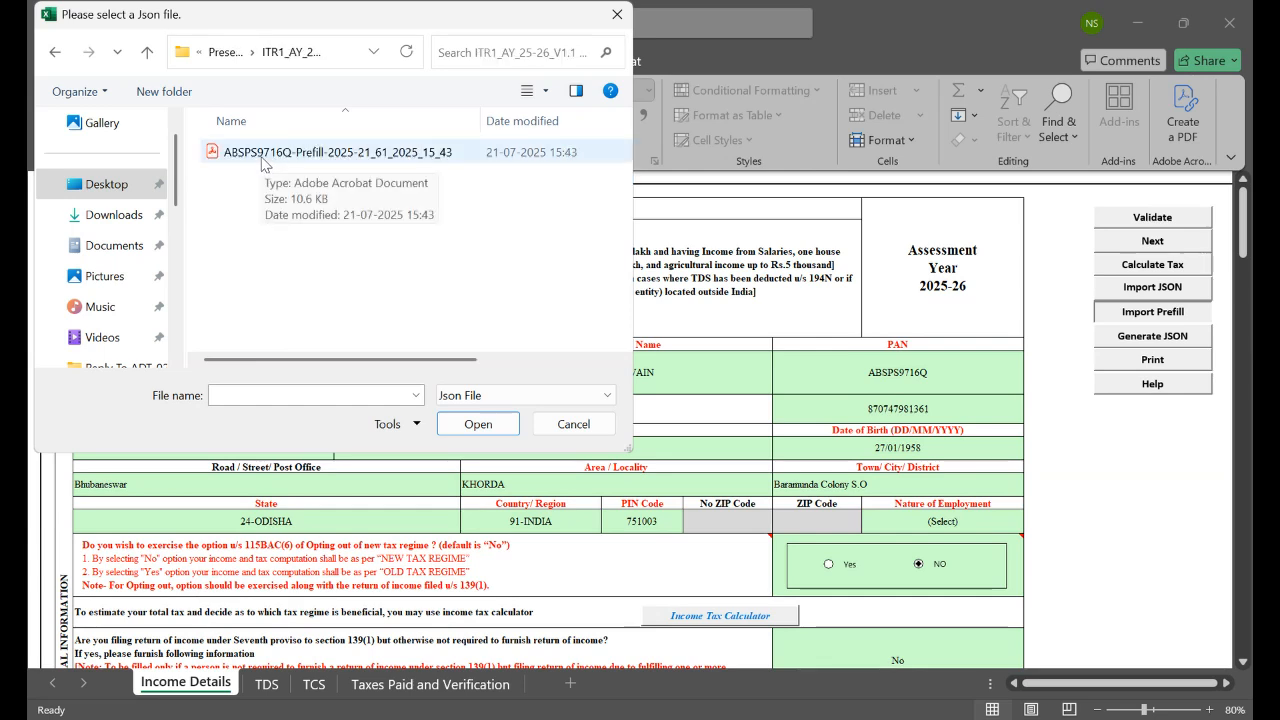
{"action": "left_click", "coordinate": [262, 158]}
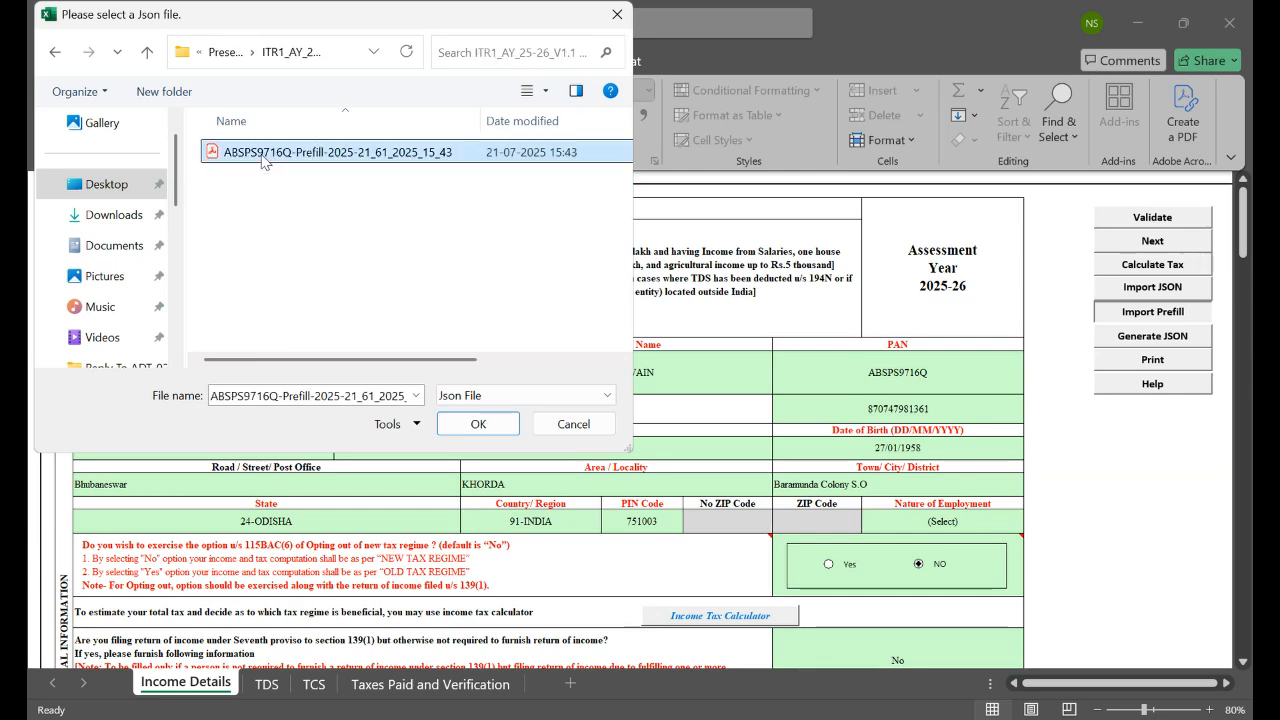
{"action": "left_click", "coordinate": [503, 429]}
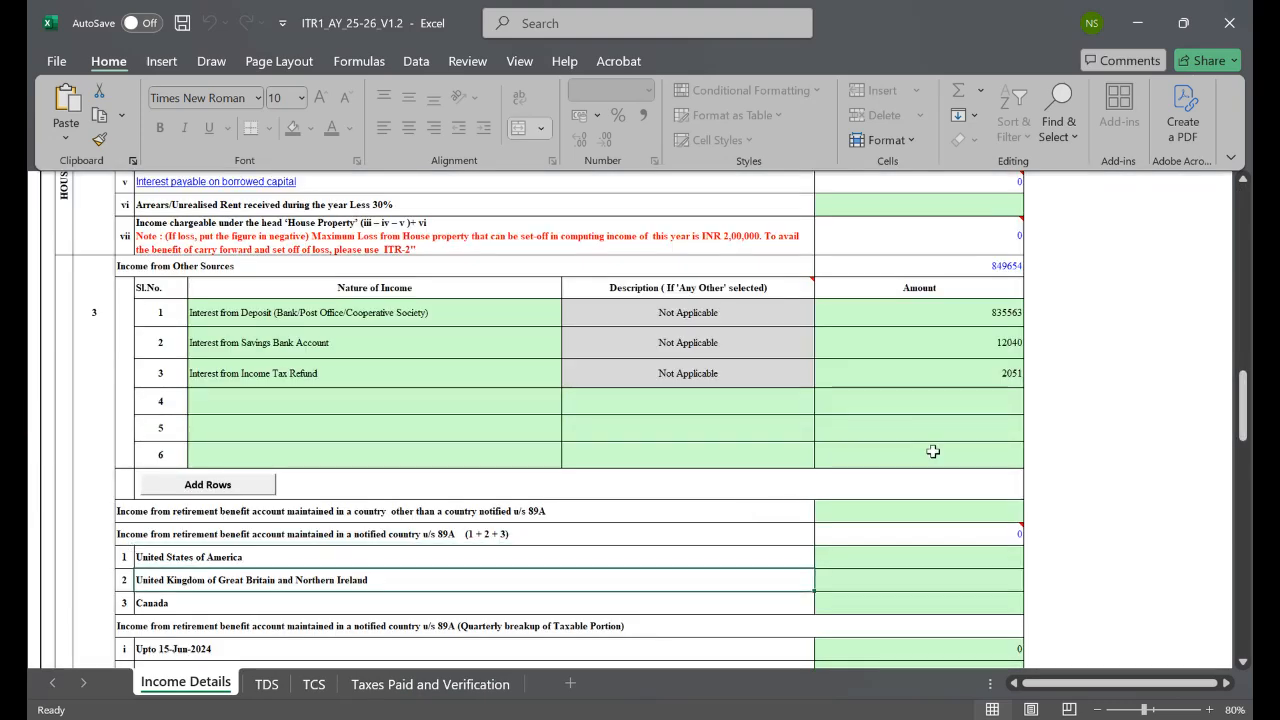
{"action": "left_click_drag", "start_coordinate": [1244, 410], "coordinate": [1231, 208]}
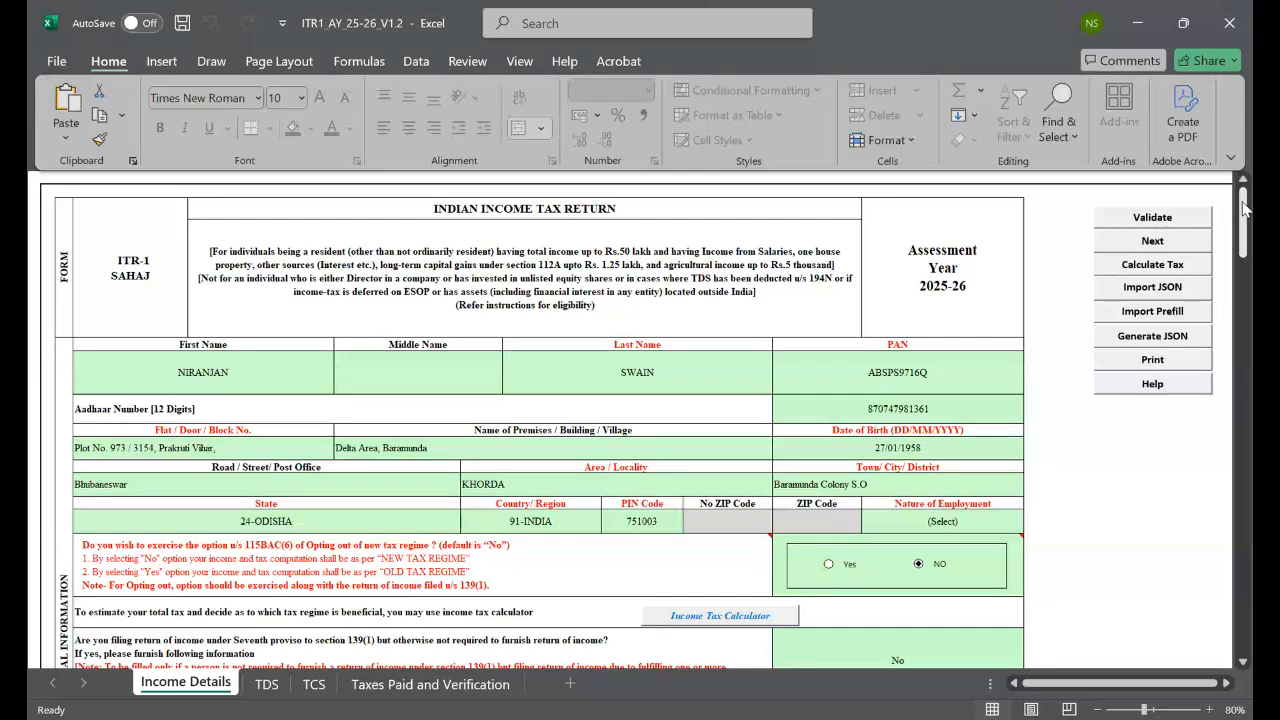
{"action": "mouse_move", "coordinate": [1245, 207]}
{"action": "left_mouse_down"}
{"action": "mouse_move", "coordinate": [1245, 585]}
{"action": "mouse_move", "coordinate": [1243, 205]}
{"action": "left_mouse_up"}
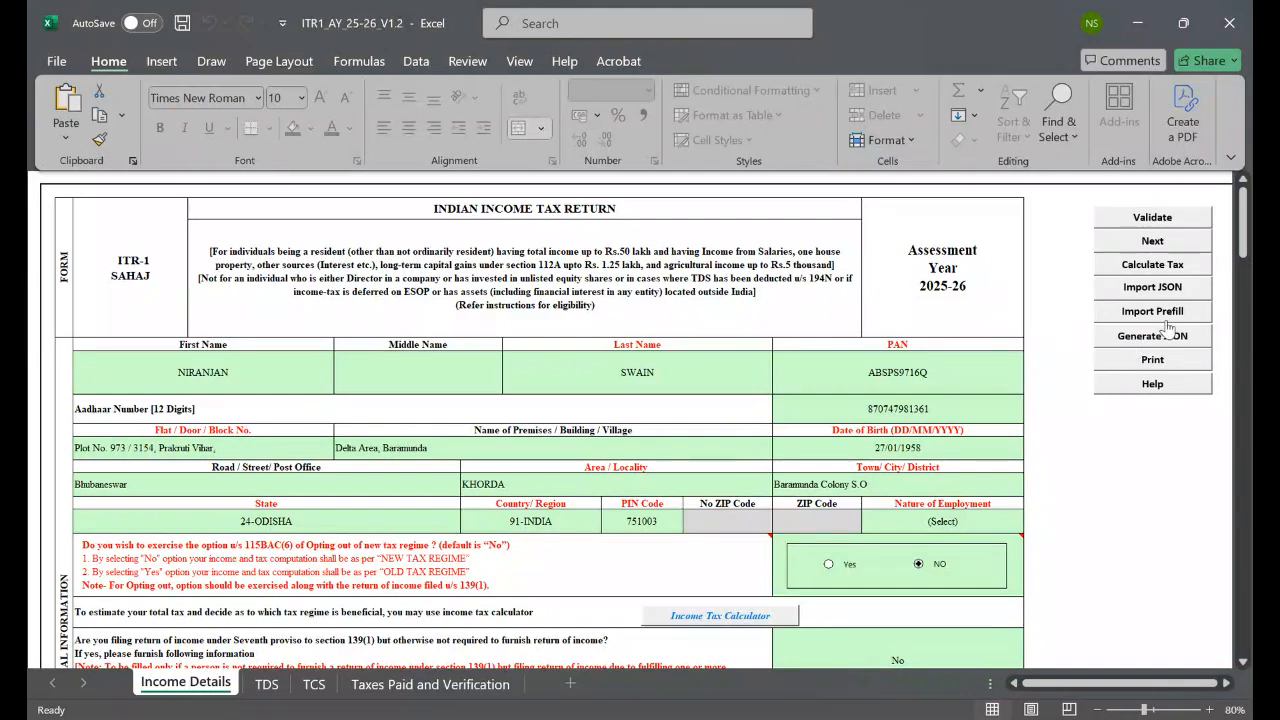
{"action": "mouse_move", "coordinate": [1243, 222]}
{"action": "left_mouse_down"}
{"action": "mouse_move", "coordinate": [1244, 277]}
{"action": "mouse_move", "coordinate": [1244, 215]}
{"action": "left_mouse_up"}
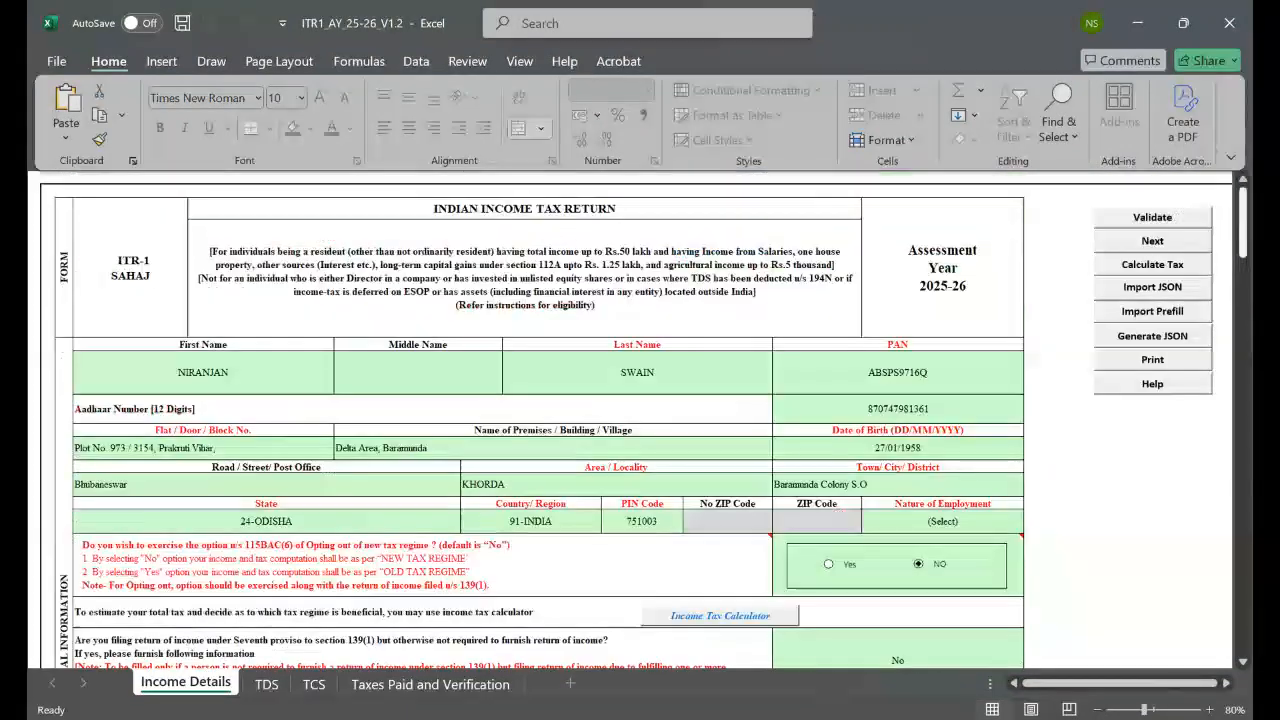